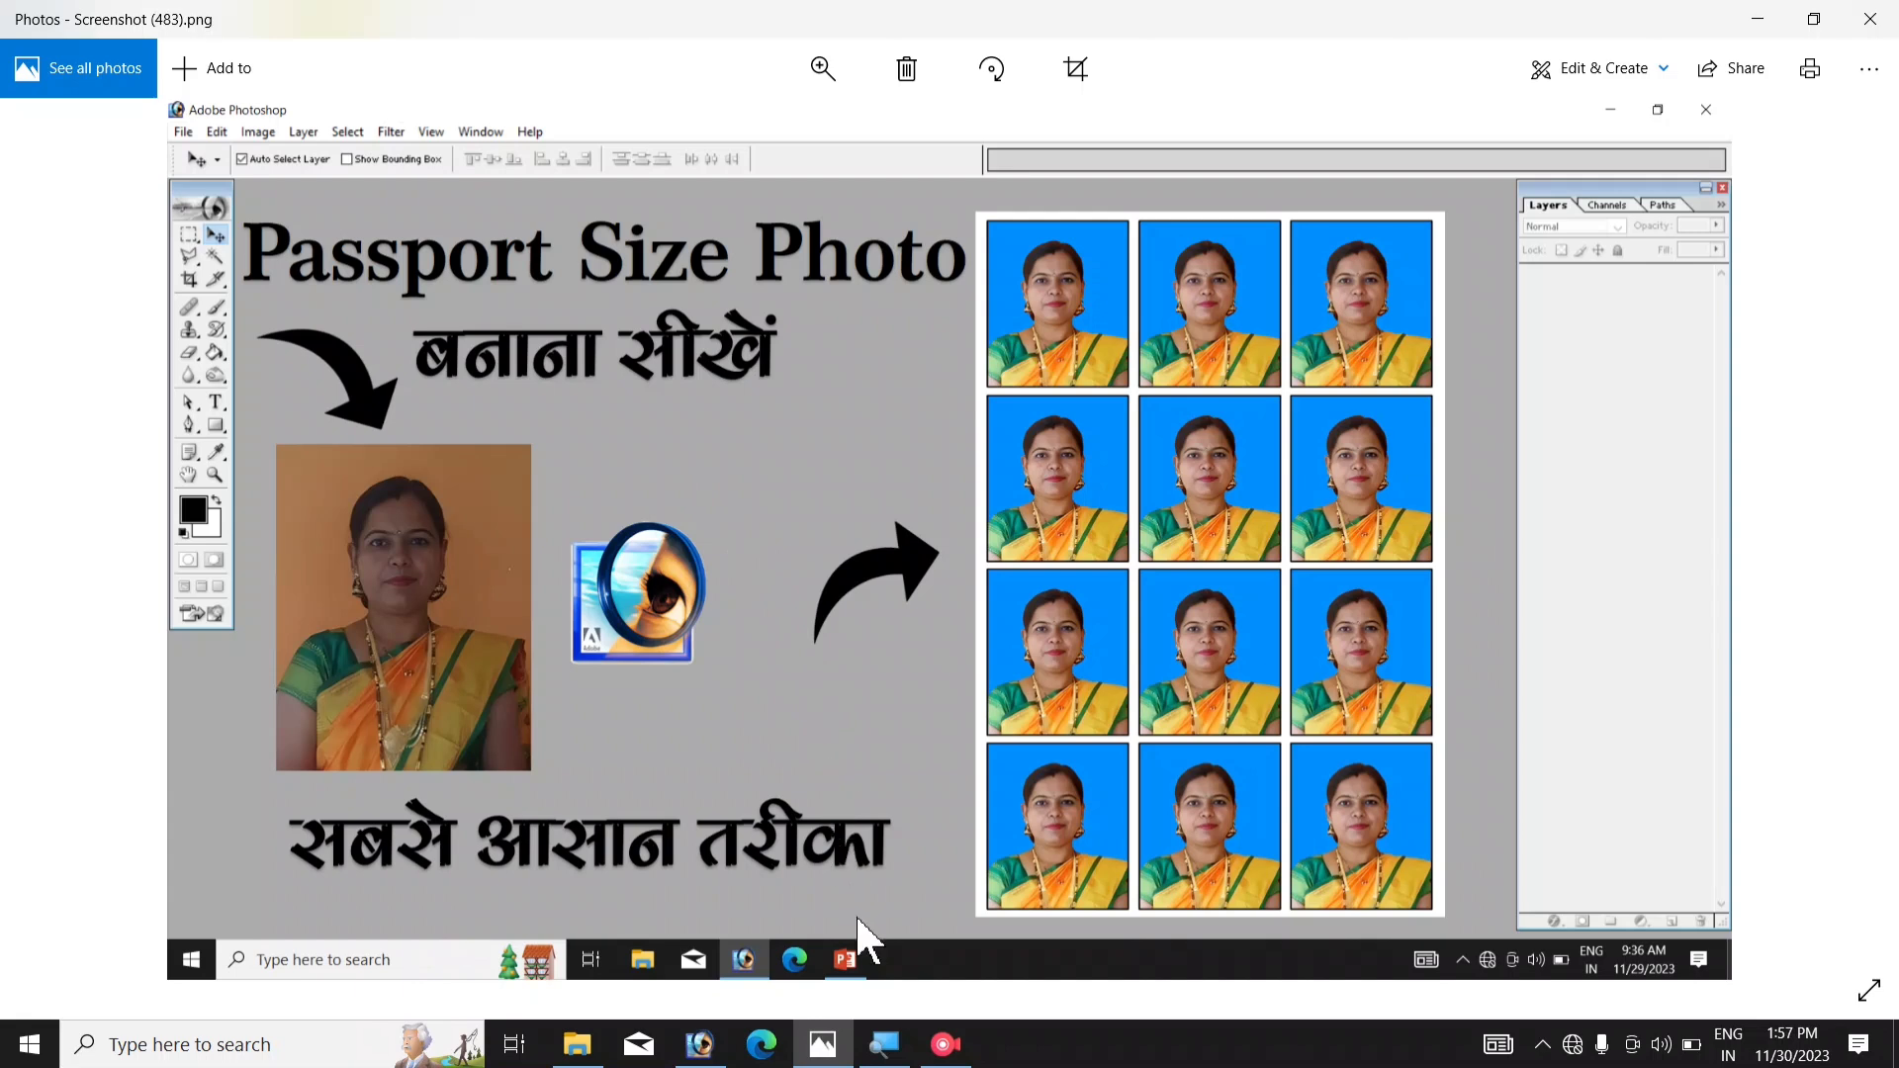
- Switch from the Photos viewer to the empty Photoshop window from the taskbar
click(699, 1044)
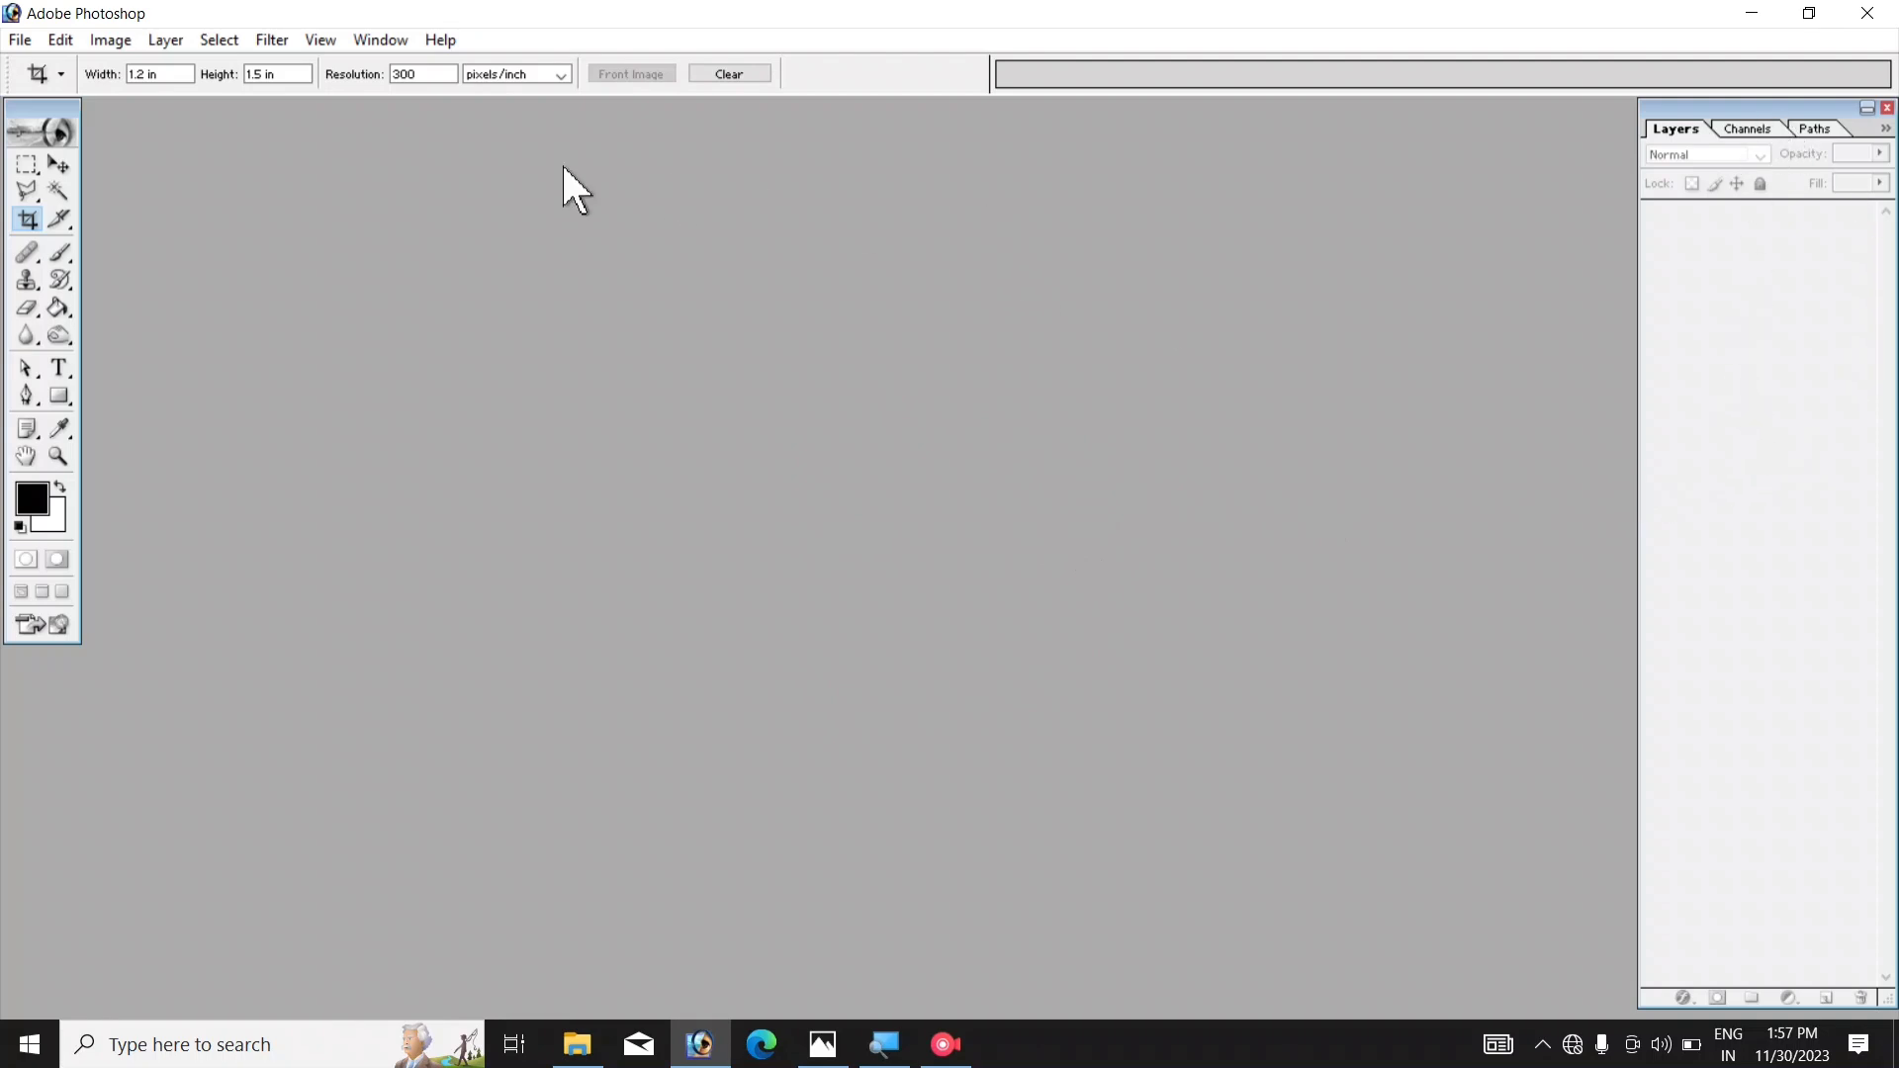
- Open out (5).jpg from the Downloads folder with File > Open
click(380, 42)
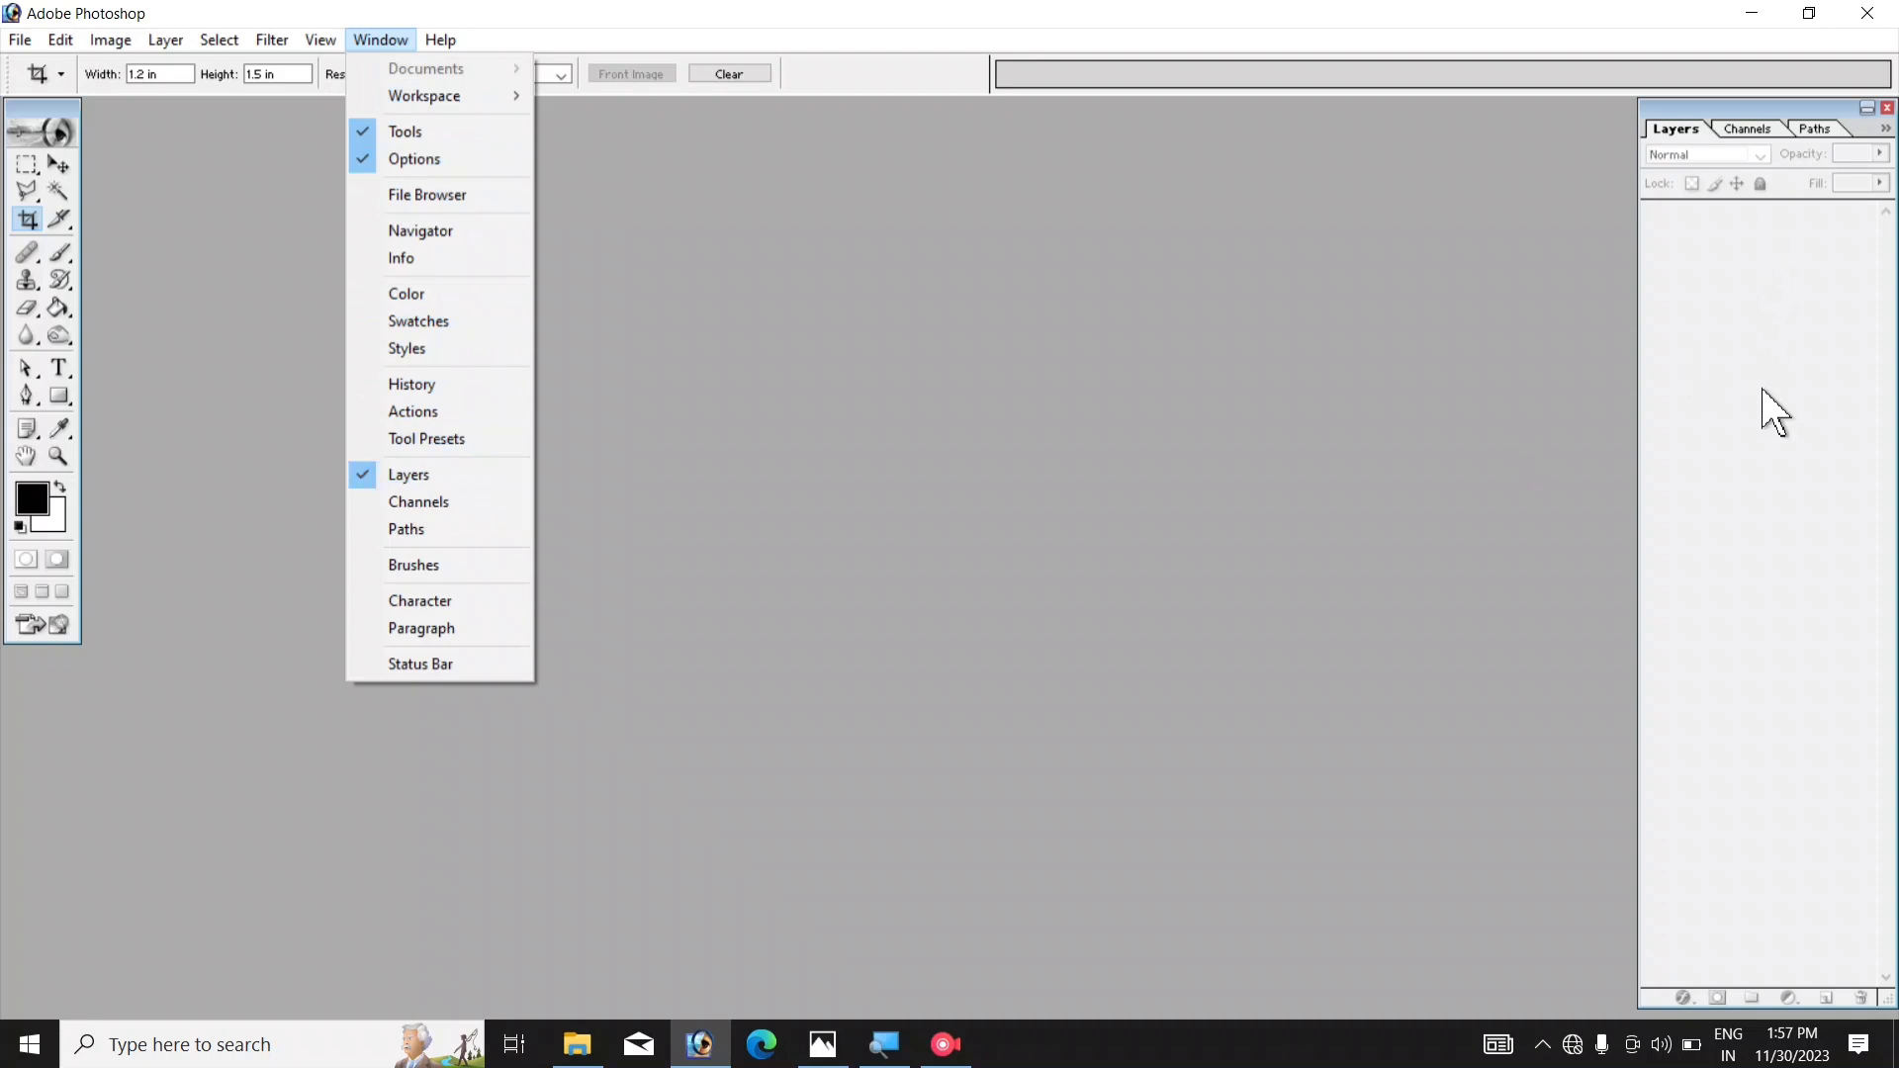
click(1010, 348)
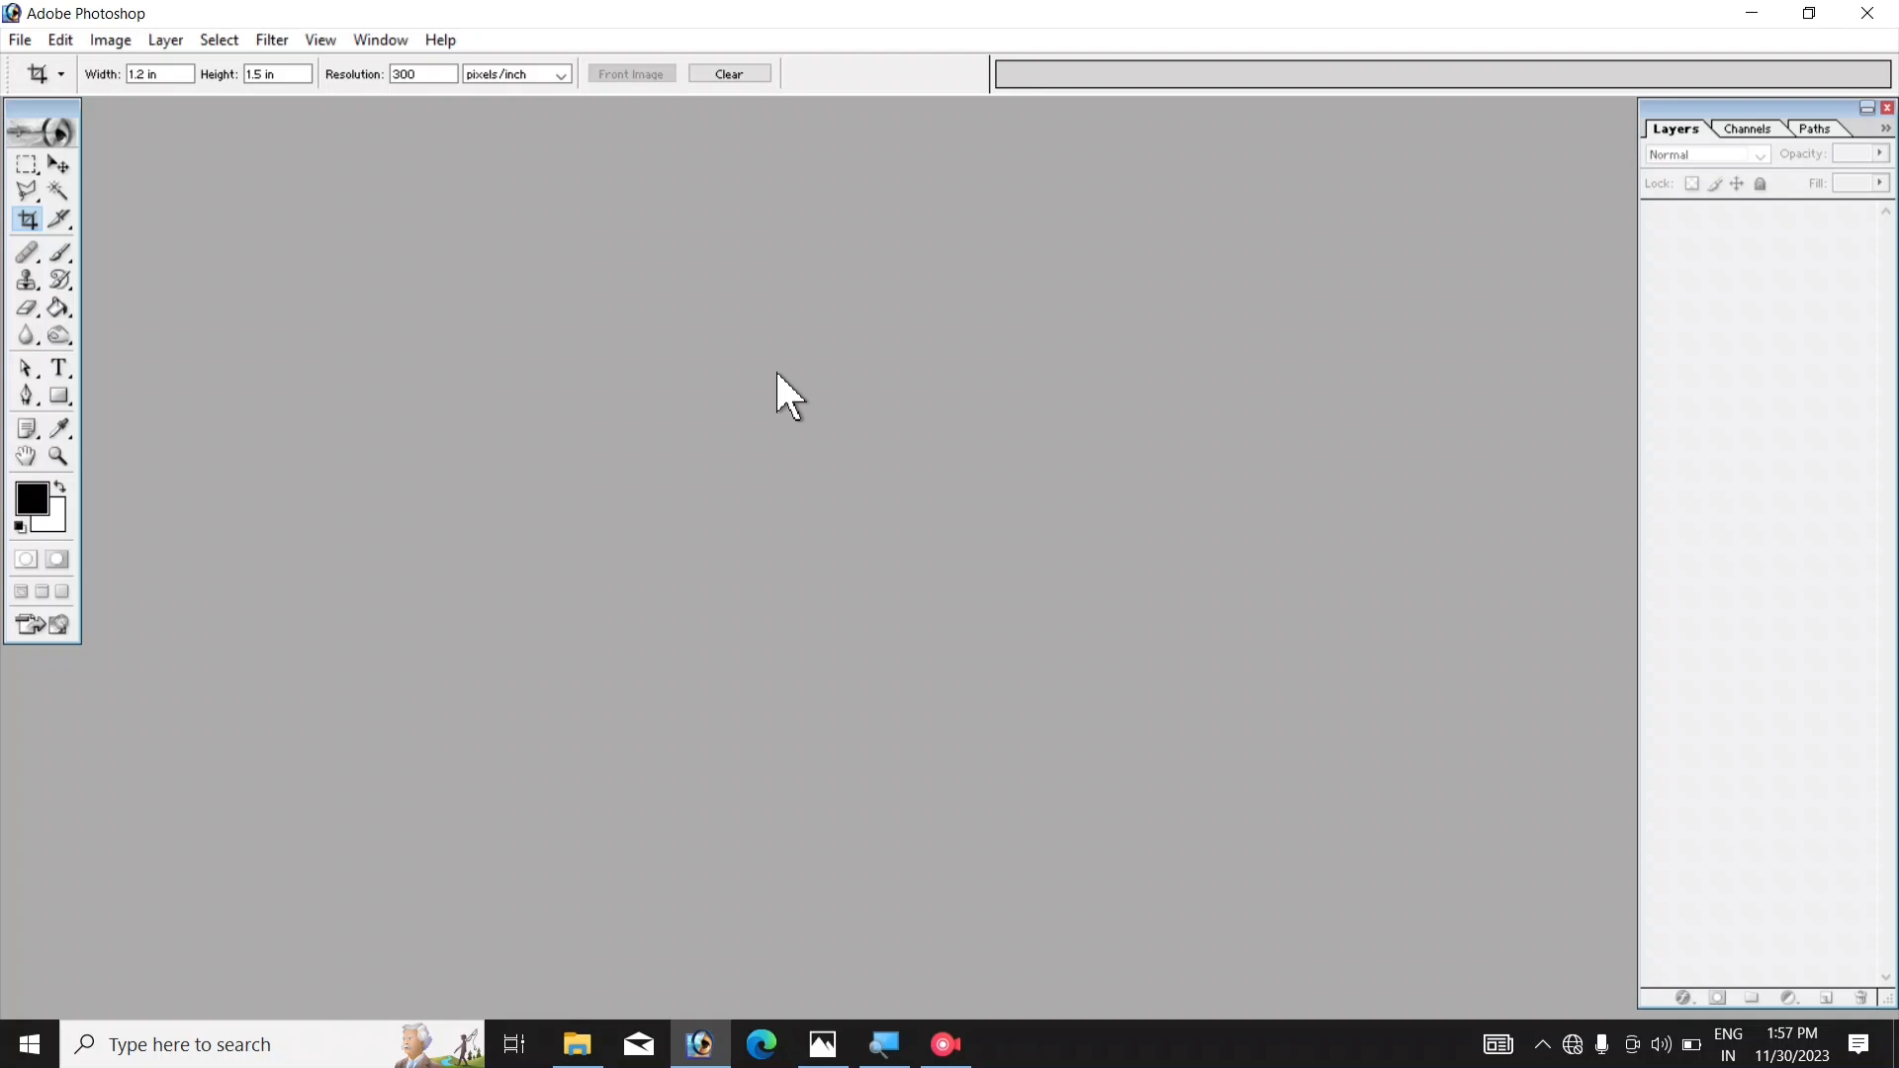
click(18, 40)
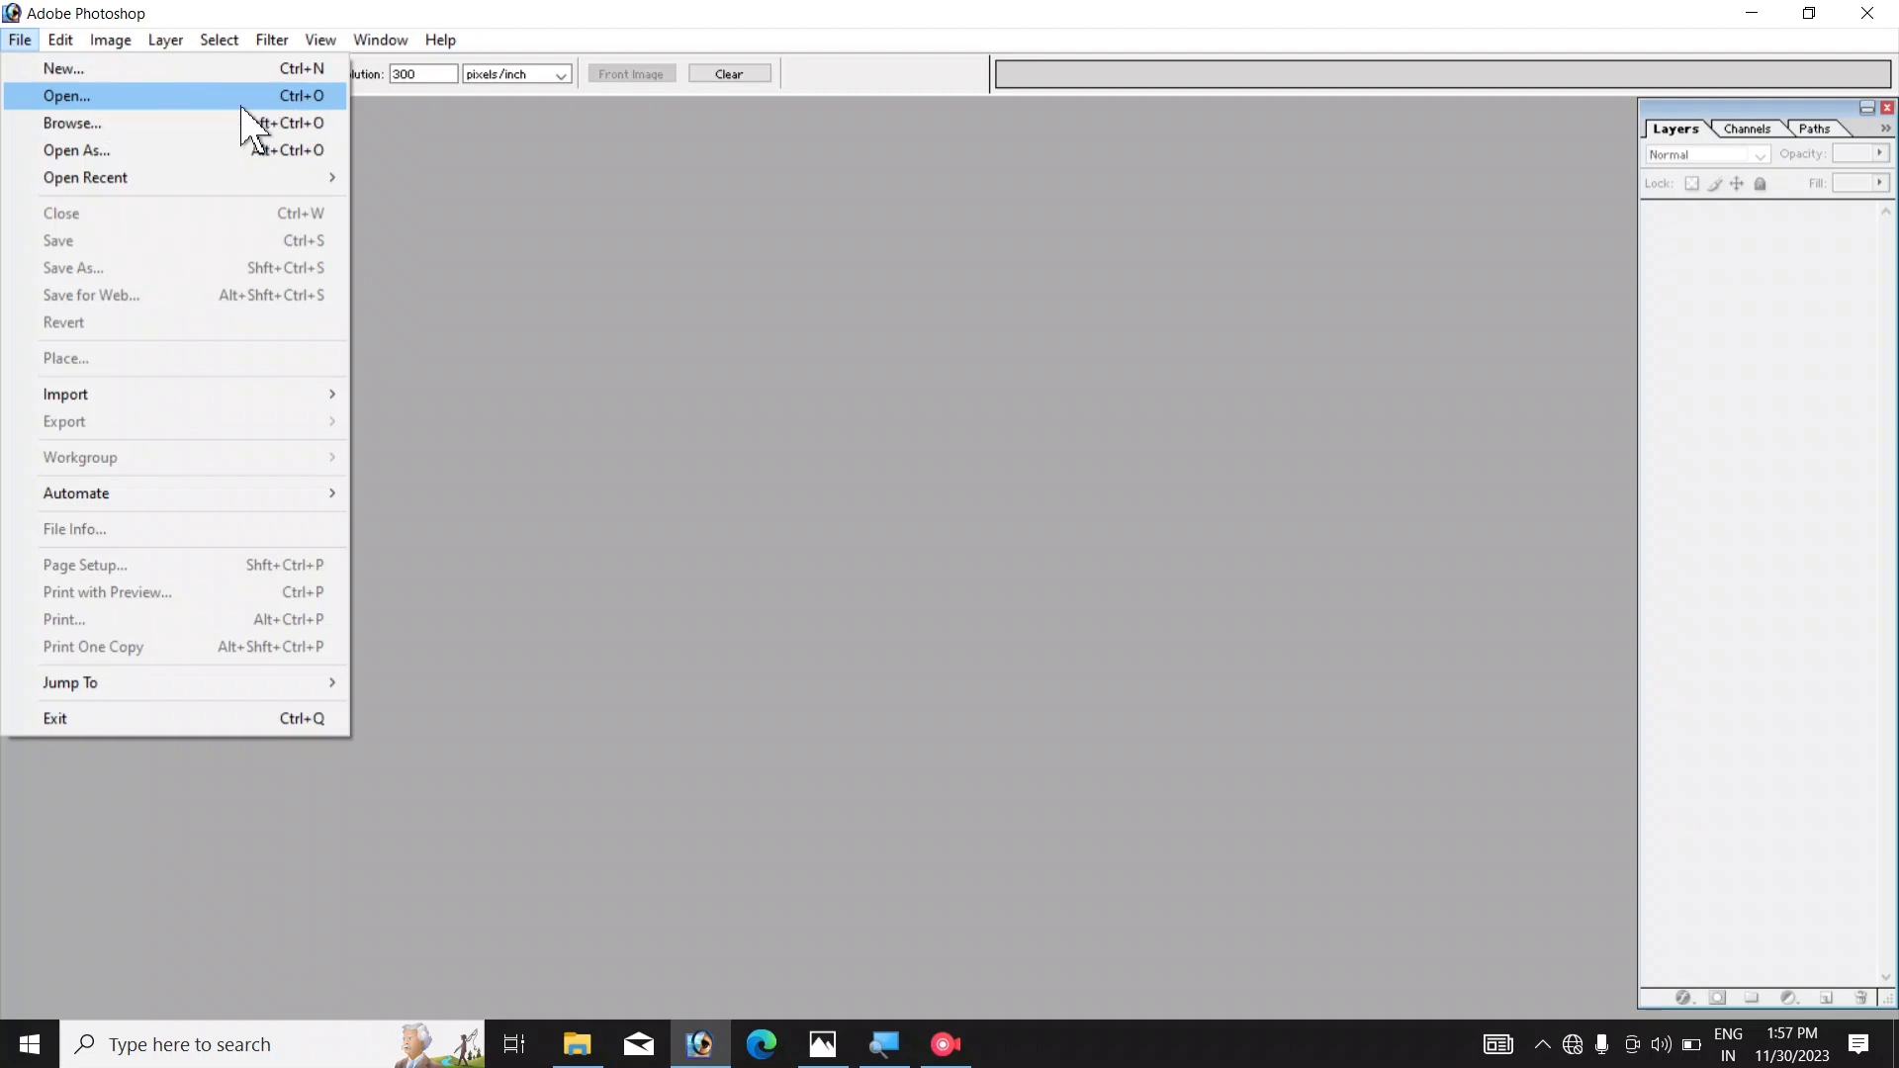
click(219, 95)
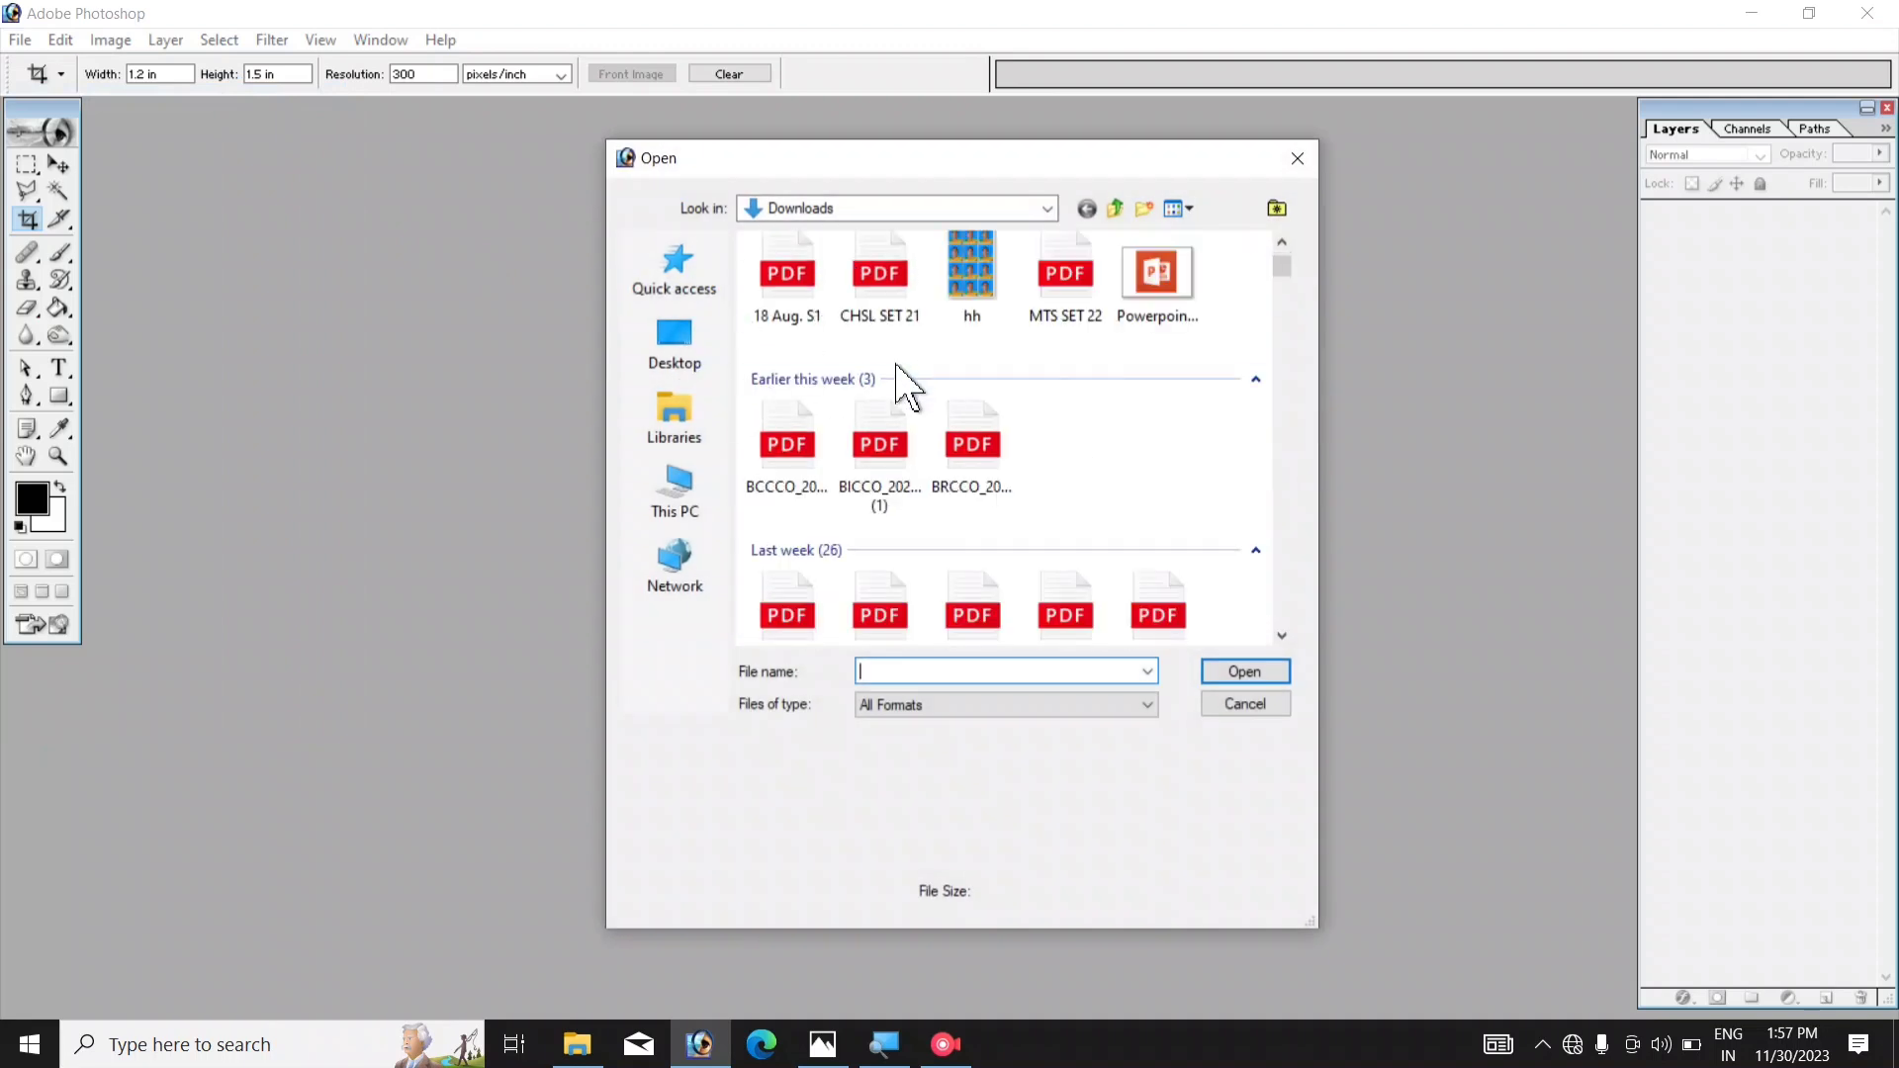
scroll(908, 388, down, 5)
scroll(831, 380, down, 5)
click(786, 395)
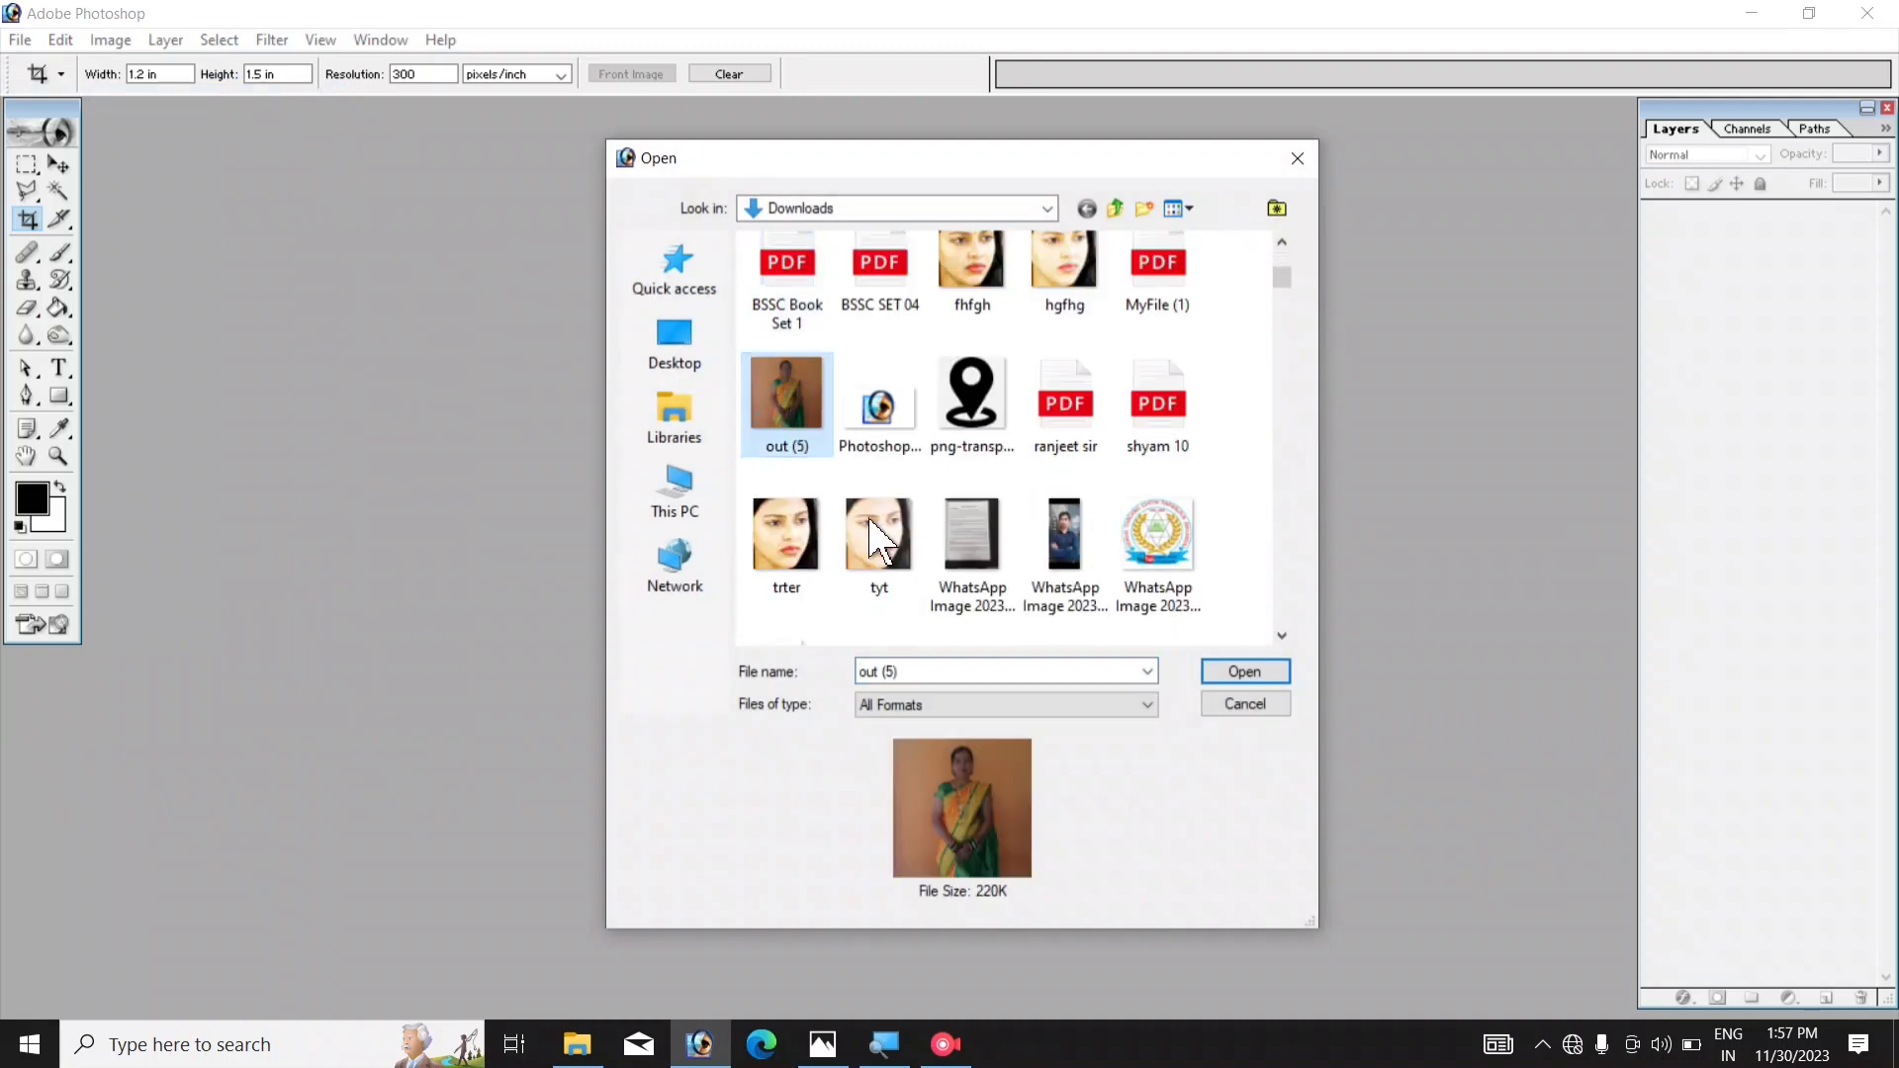
click(1275, 672)
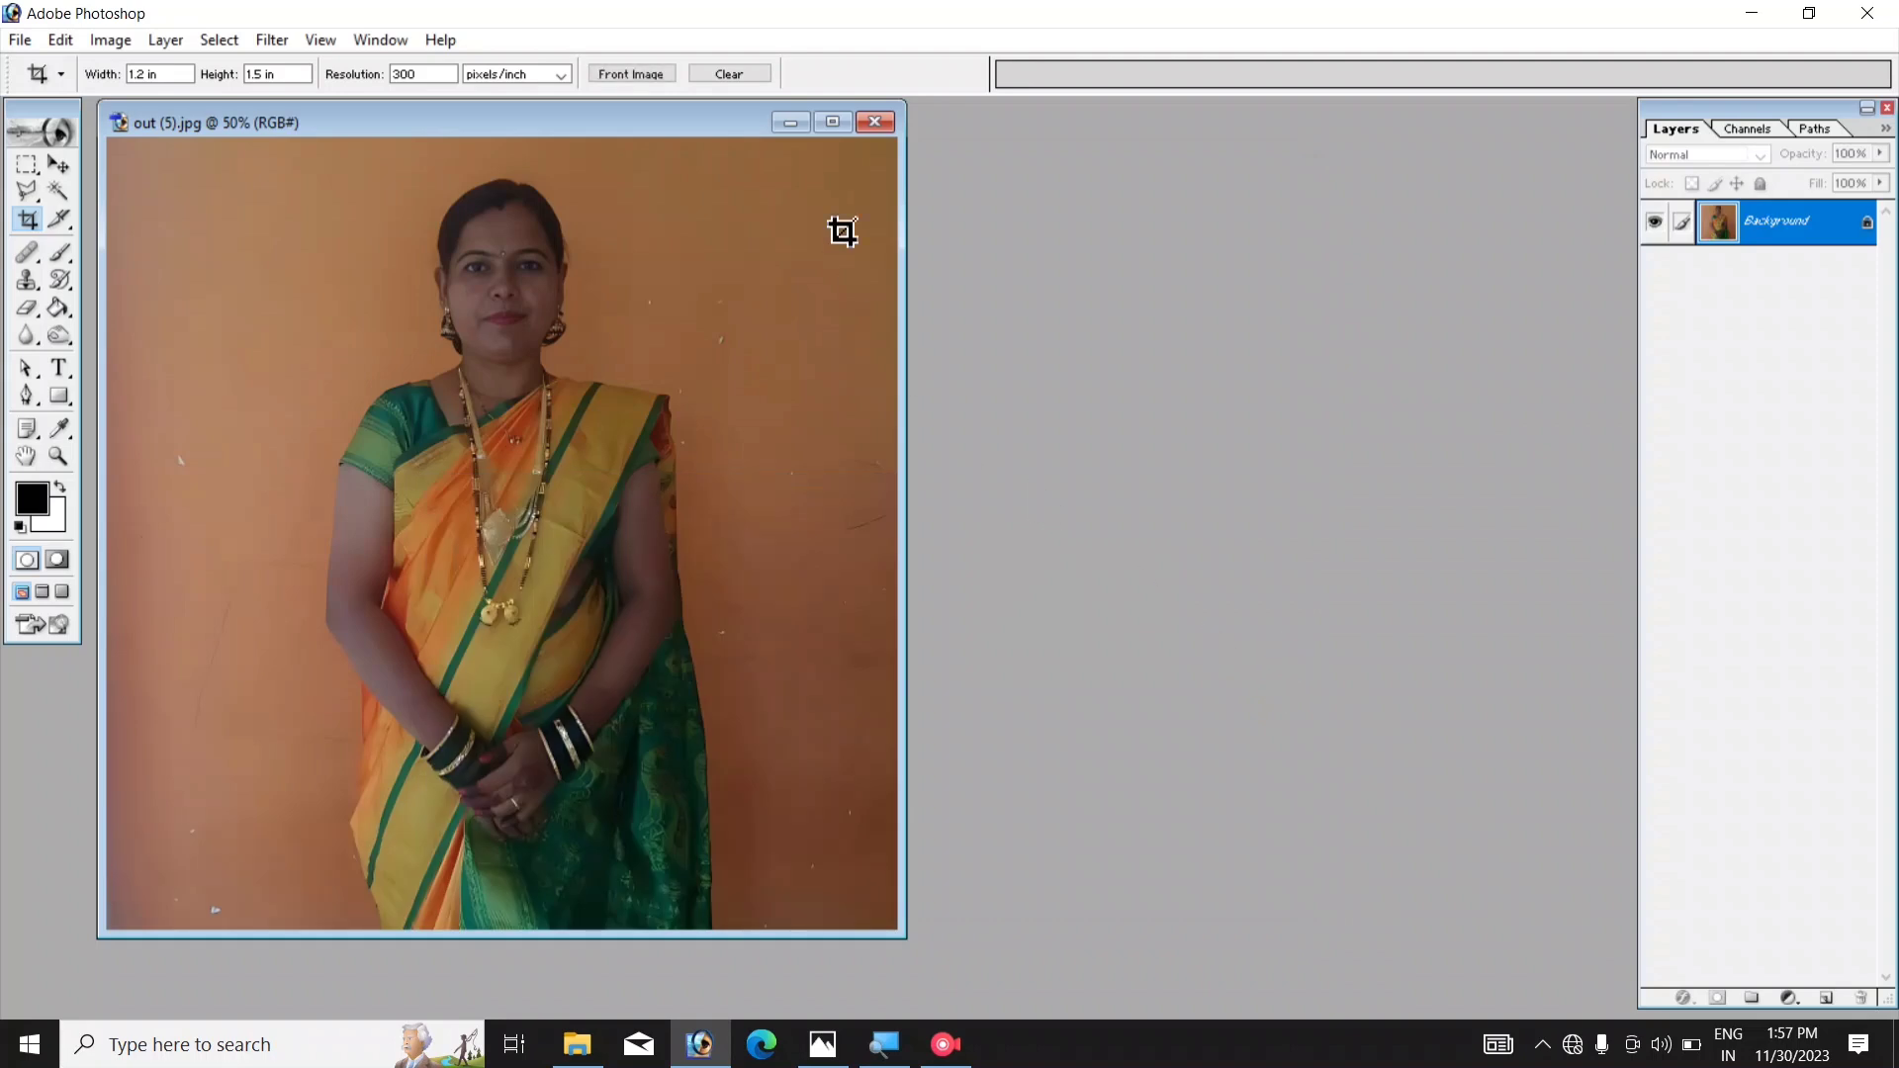
- Maximize the out (5).jpg document window to fill the workspace
click(833, 122)
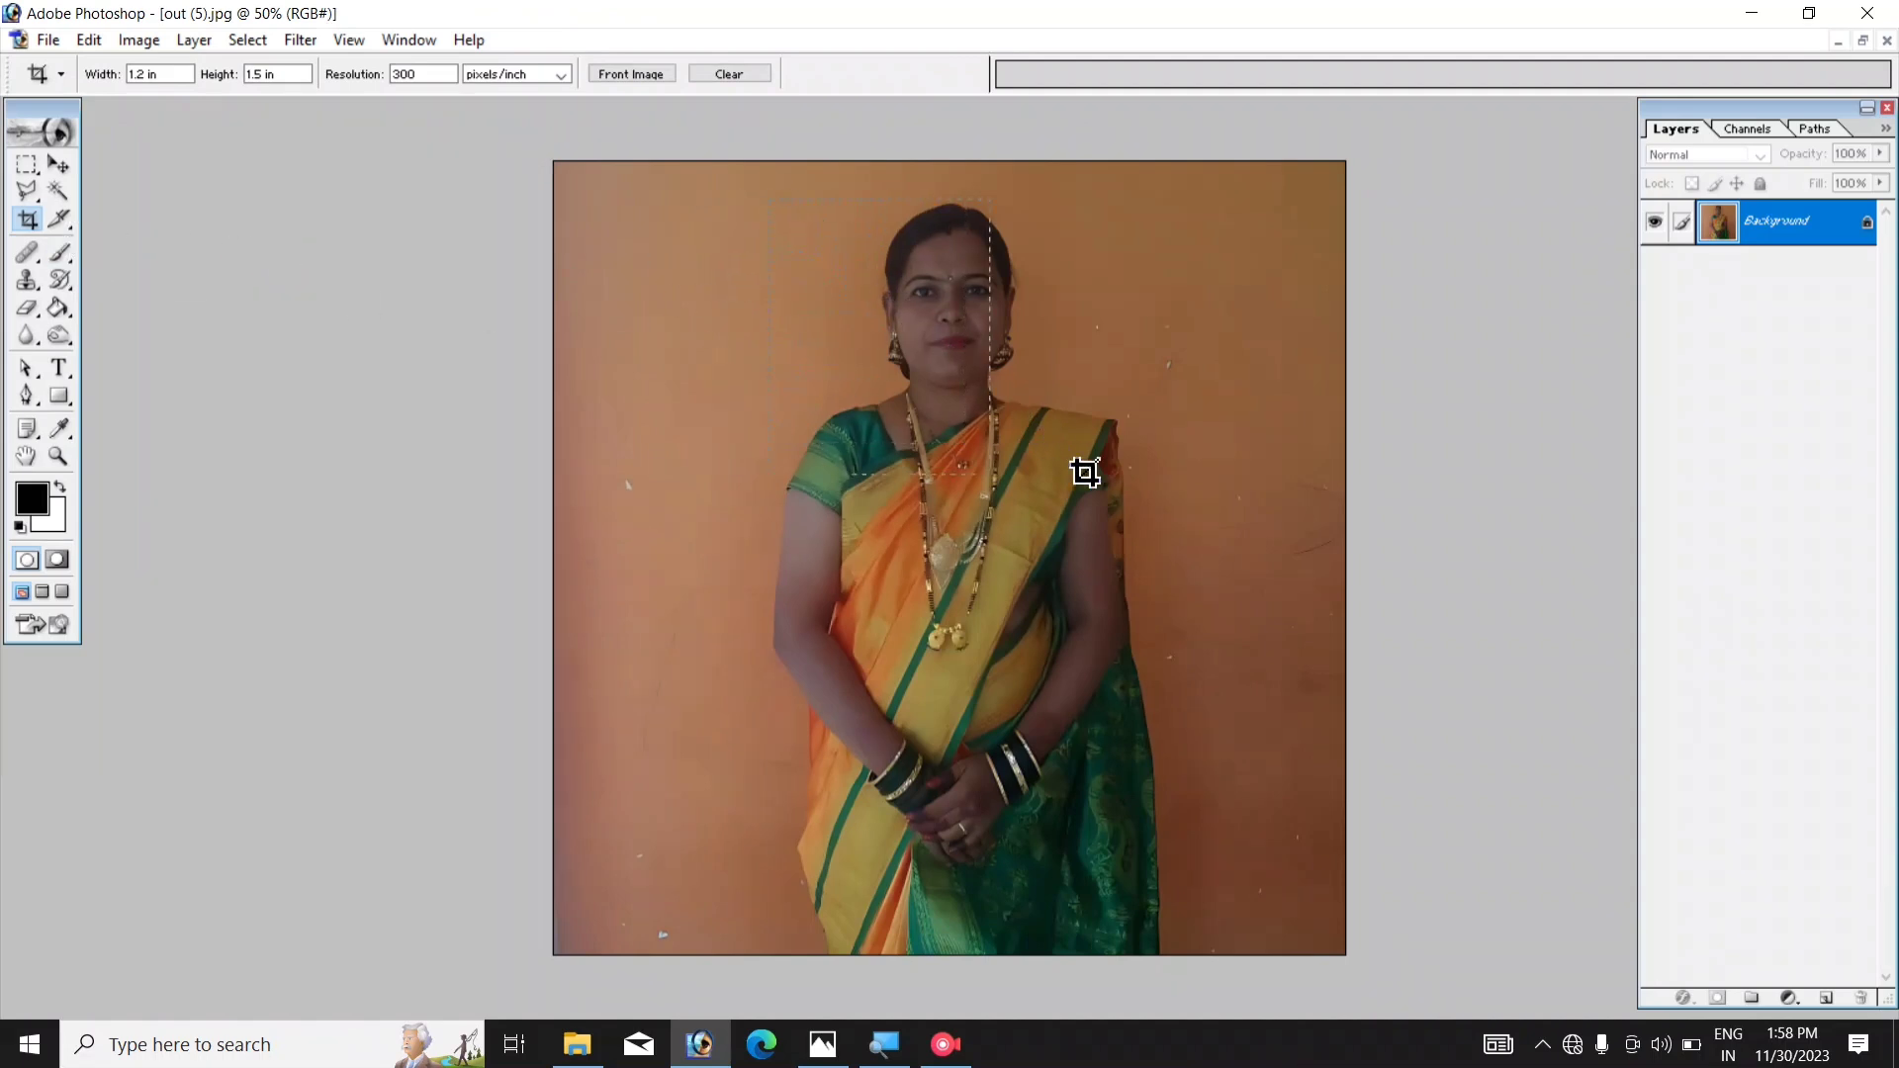
- Crop the photo to a 1.2 × 1.5 in head-and-shoulders box, then zoom in
drag(770, 199, 1053, 554)
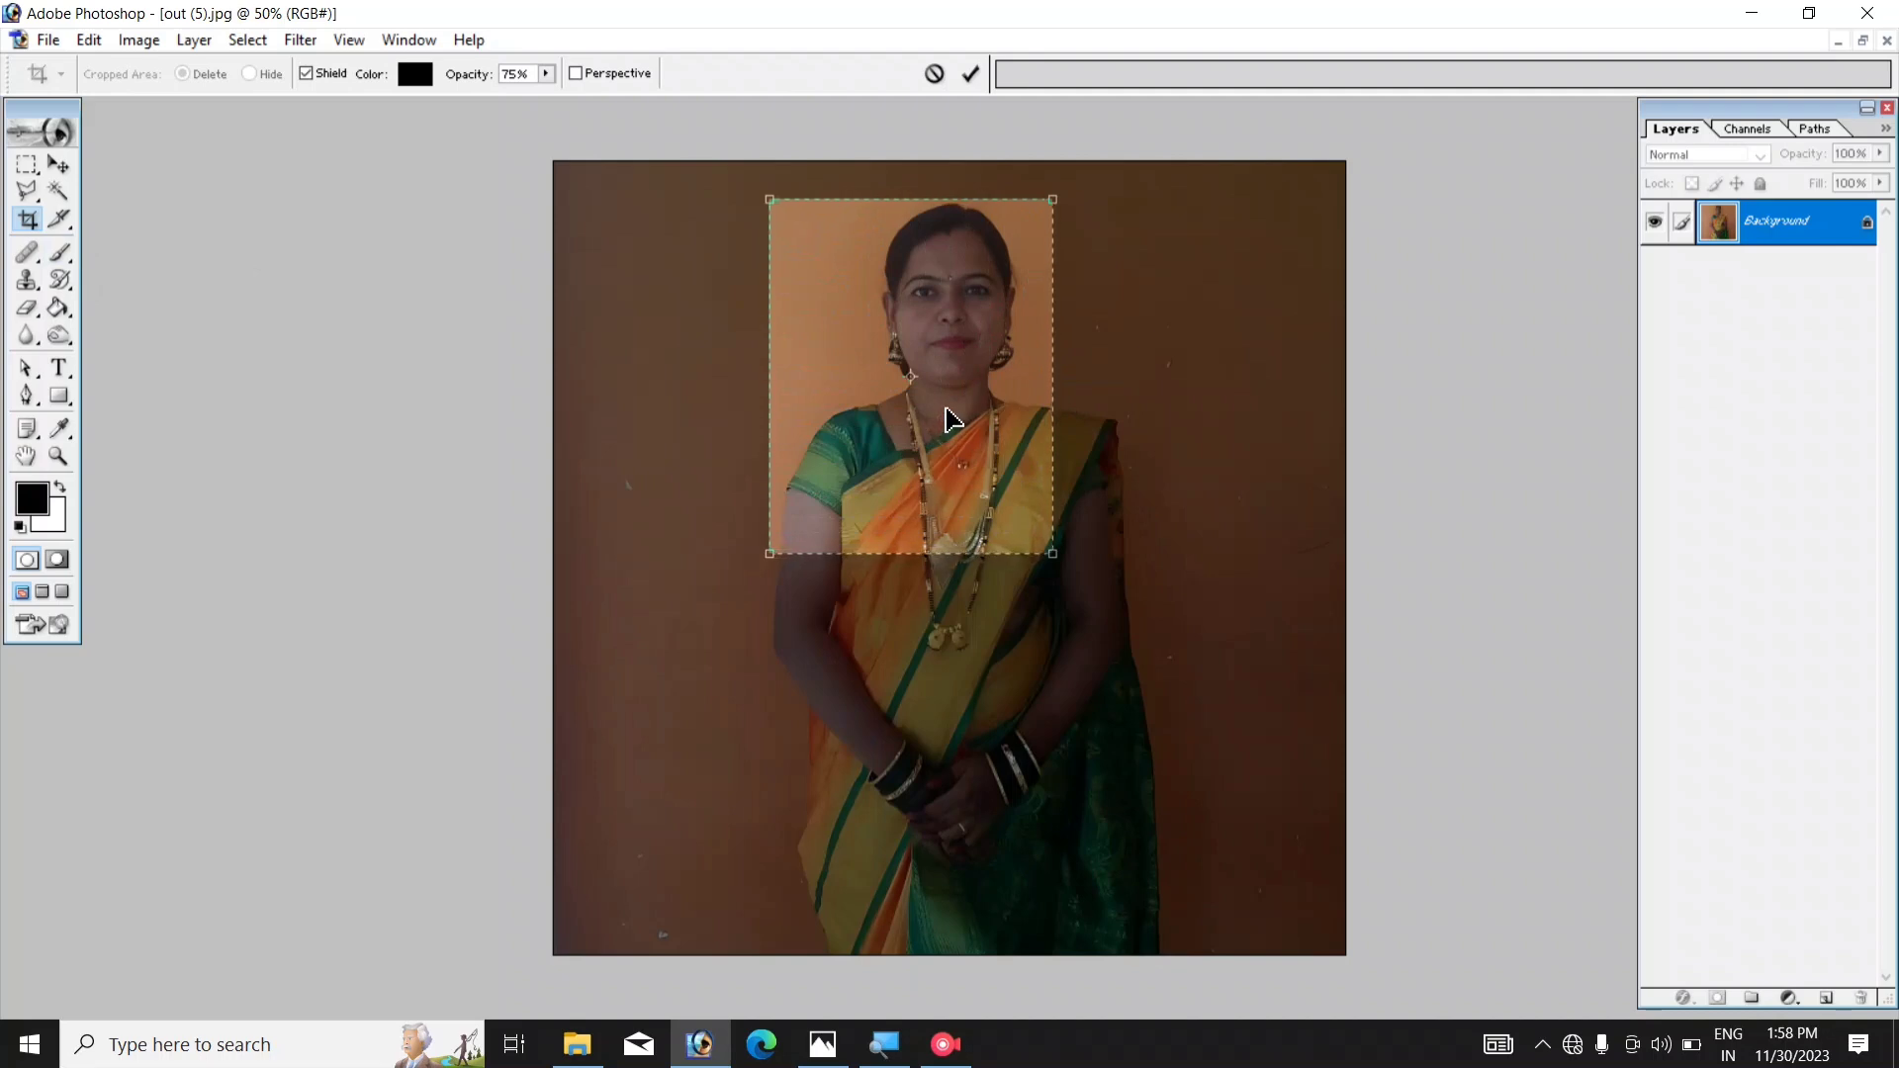
drag(932, 411, 987, 373)
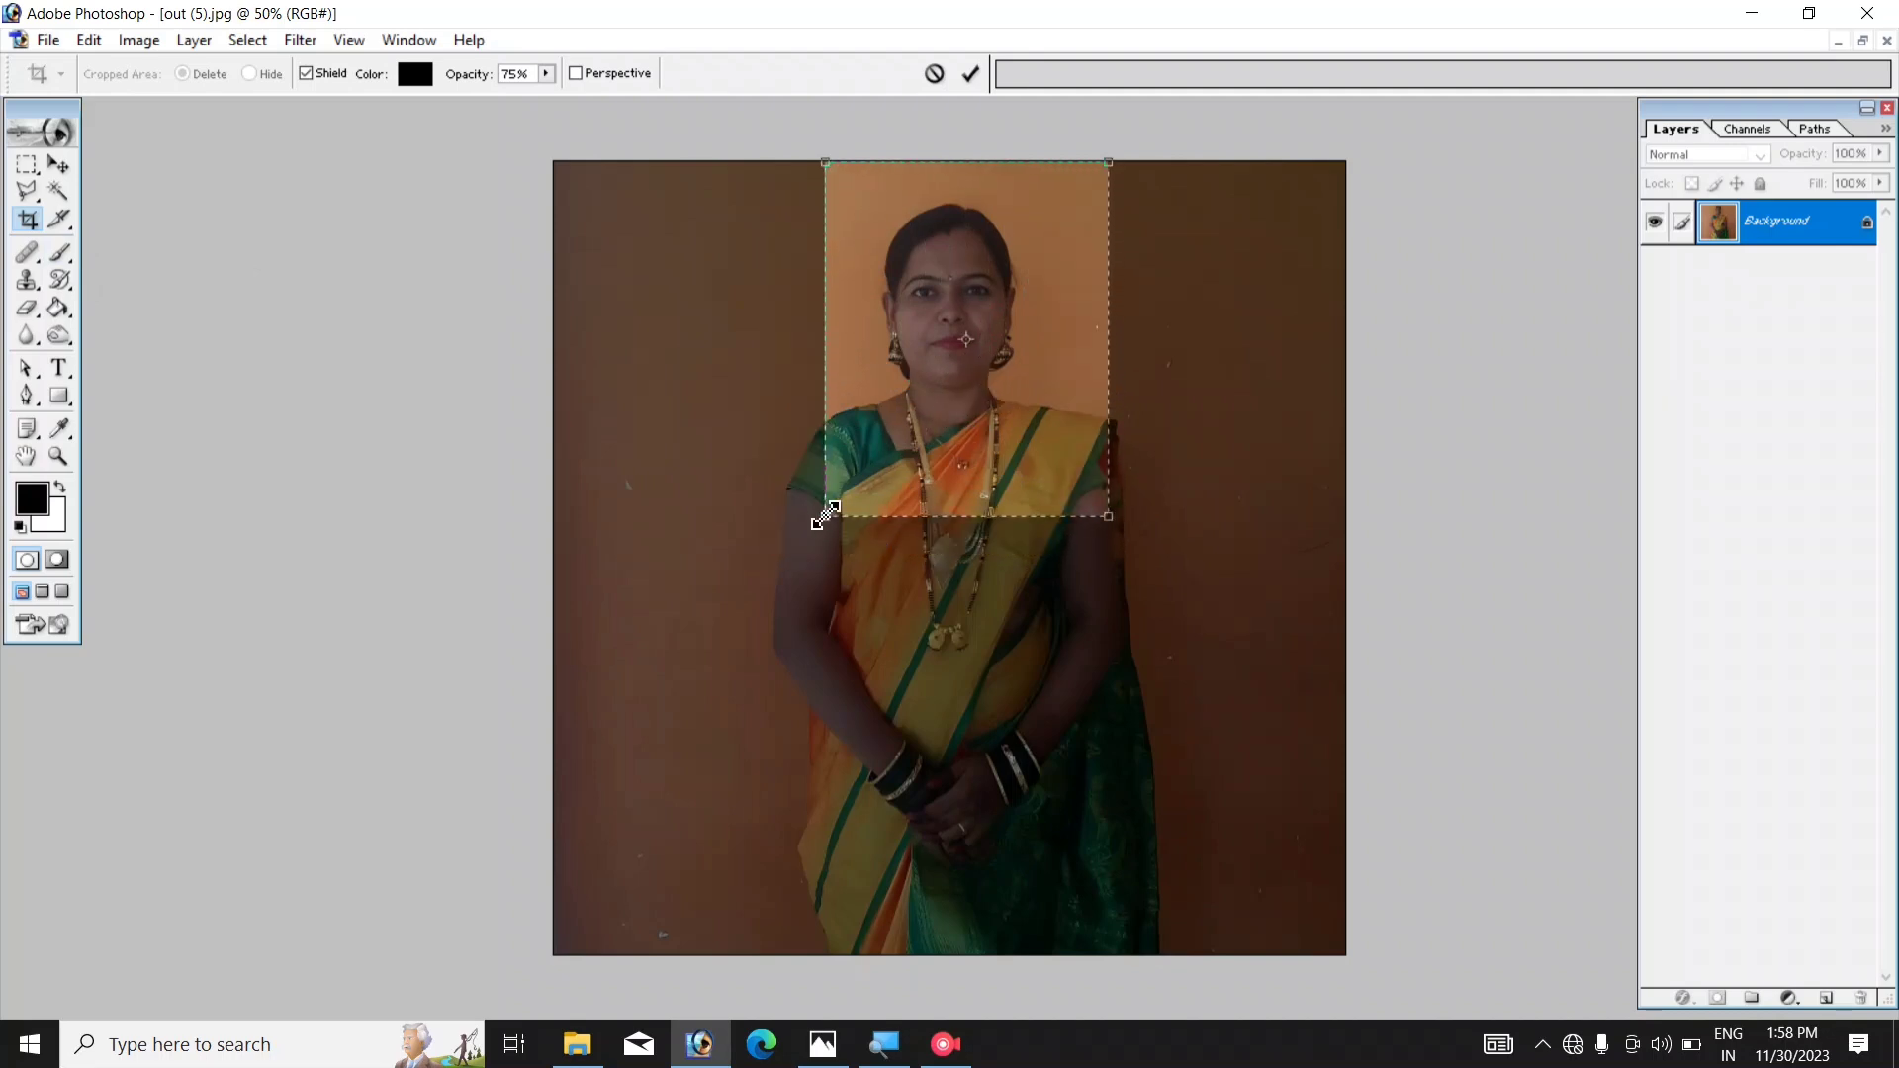
drag(825, 515, 800, 546)
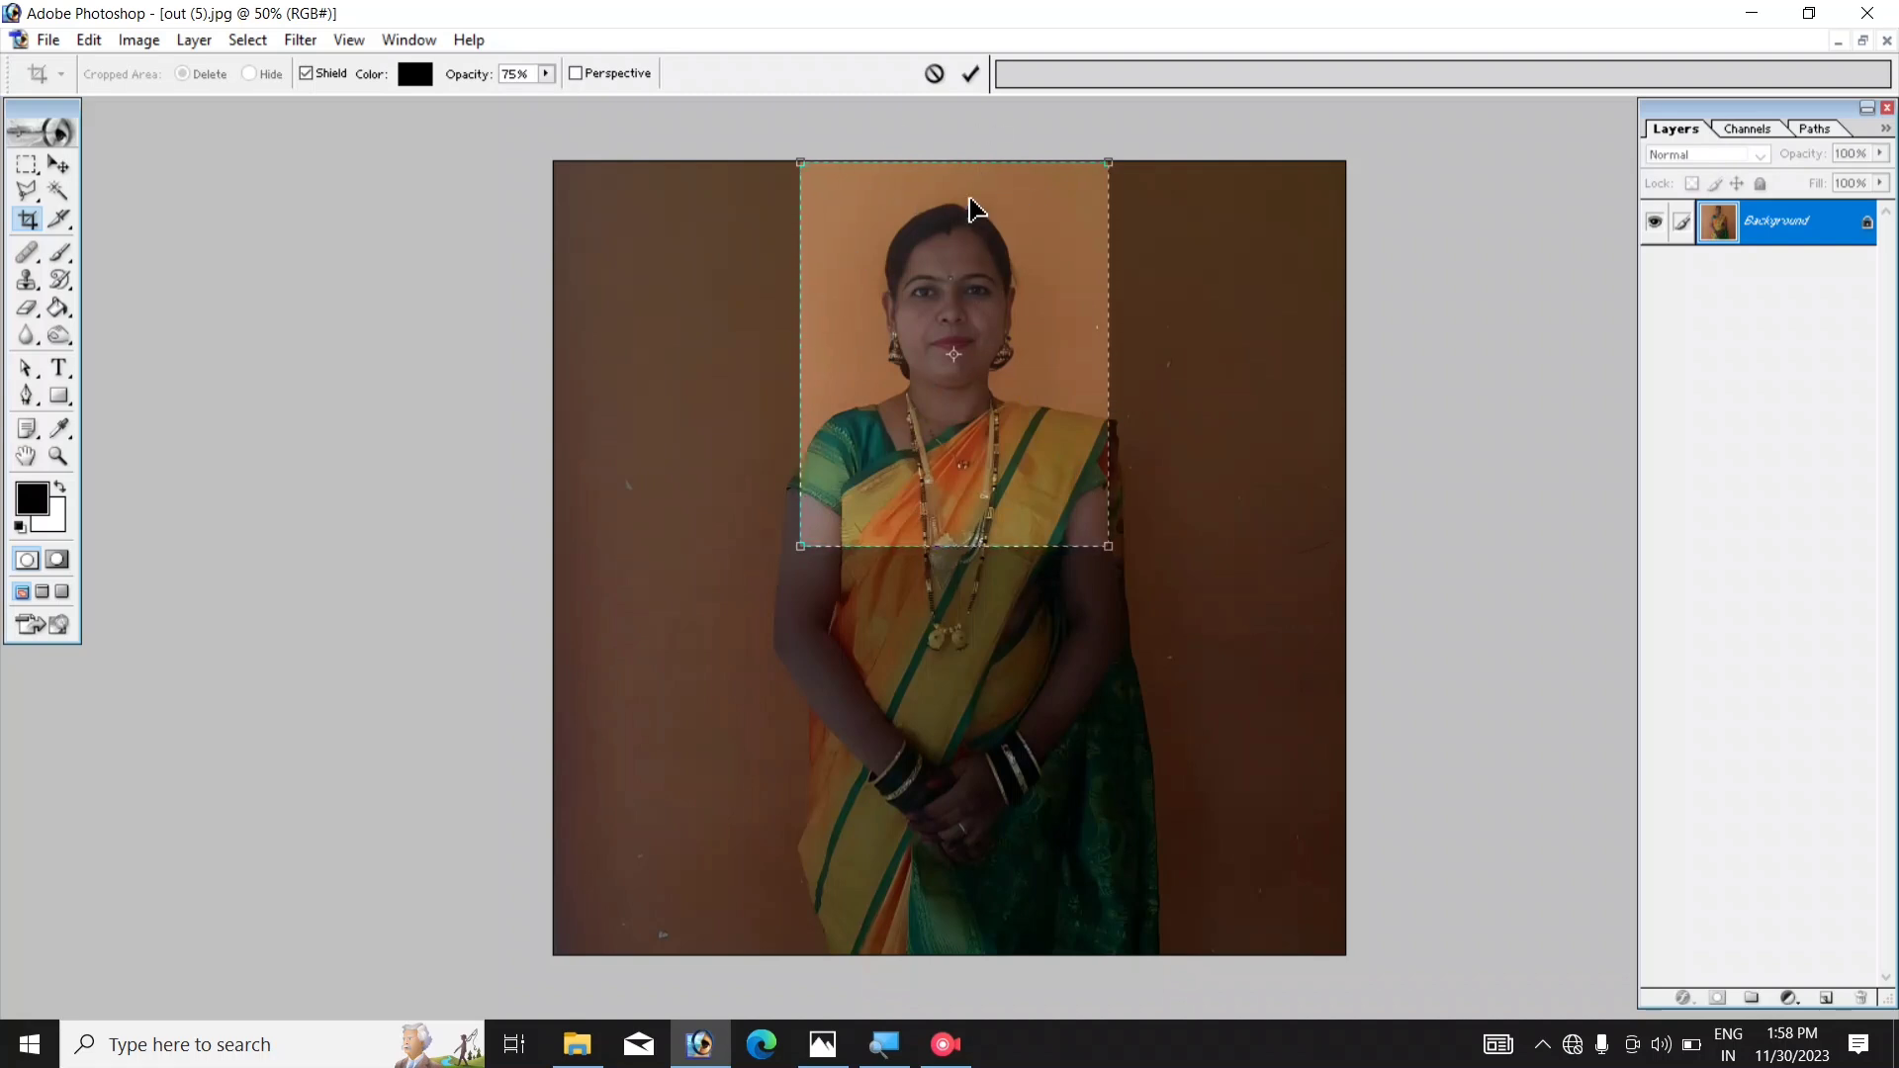
click(969, 77)
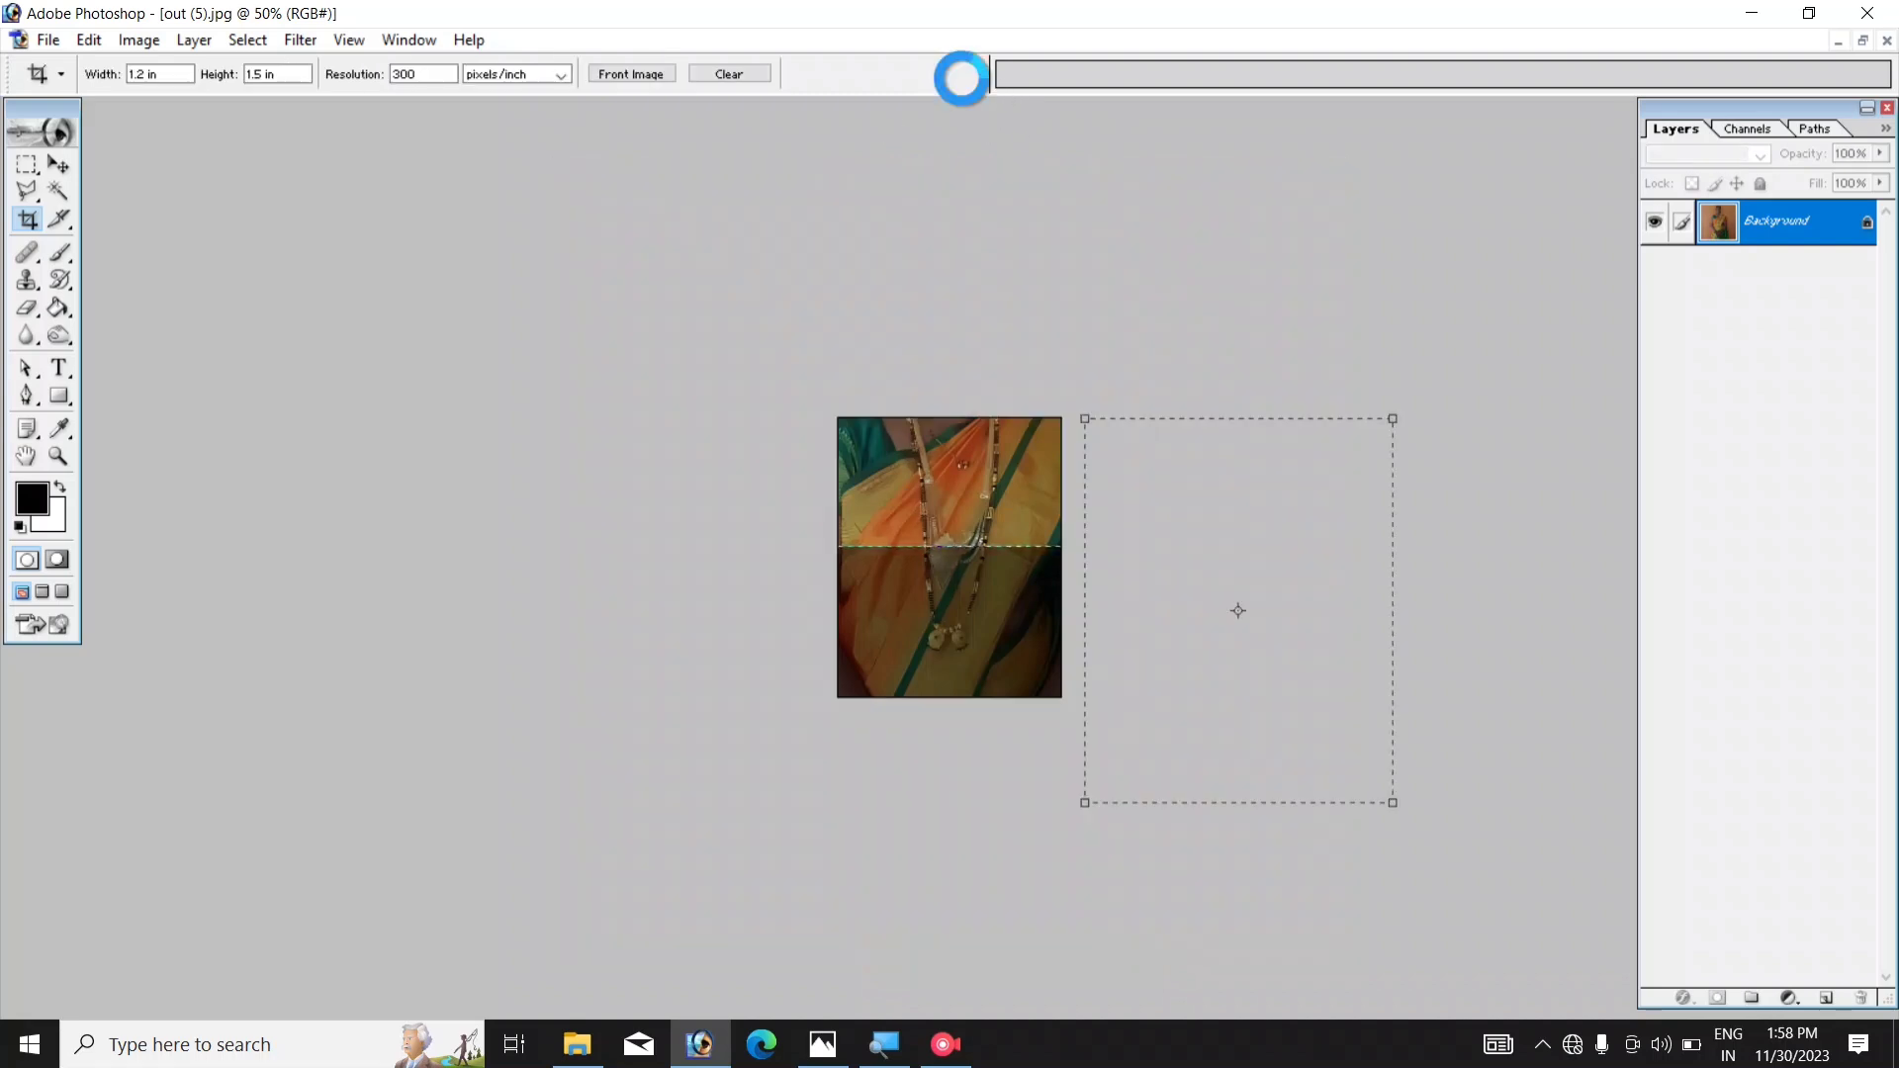
key(ctrl+plus)
key(ctrl+plus)
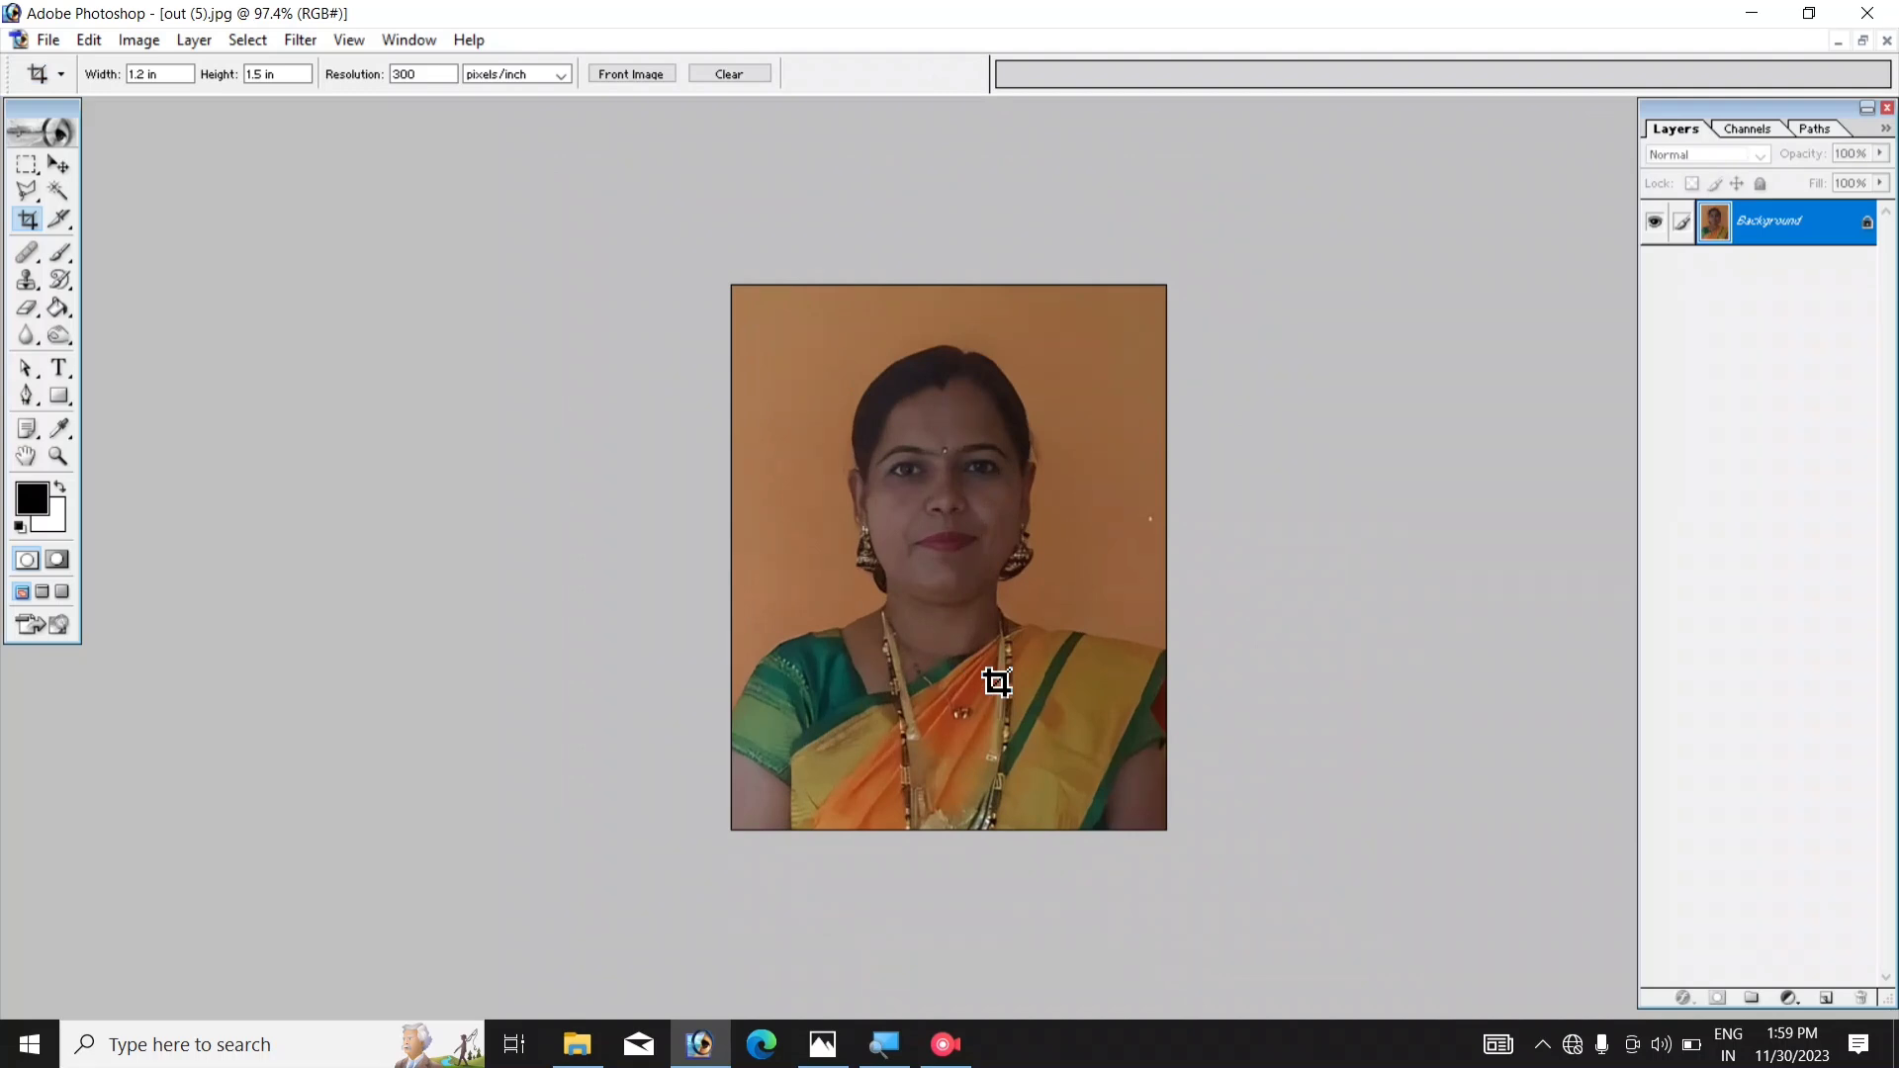
key(ctrl+plus)
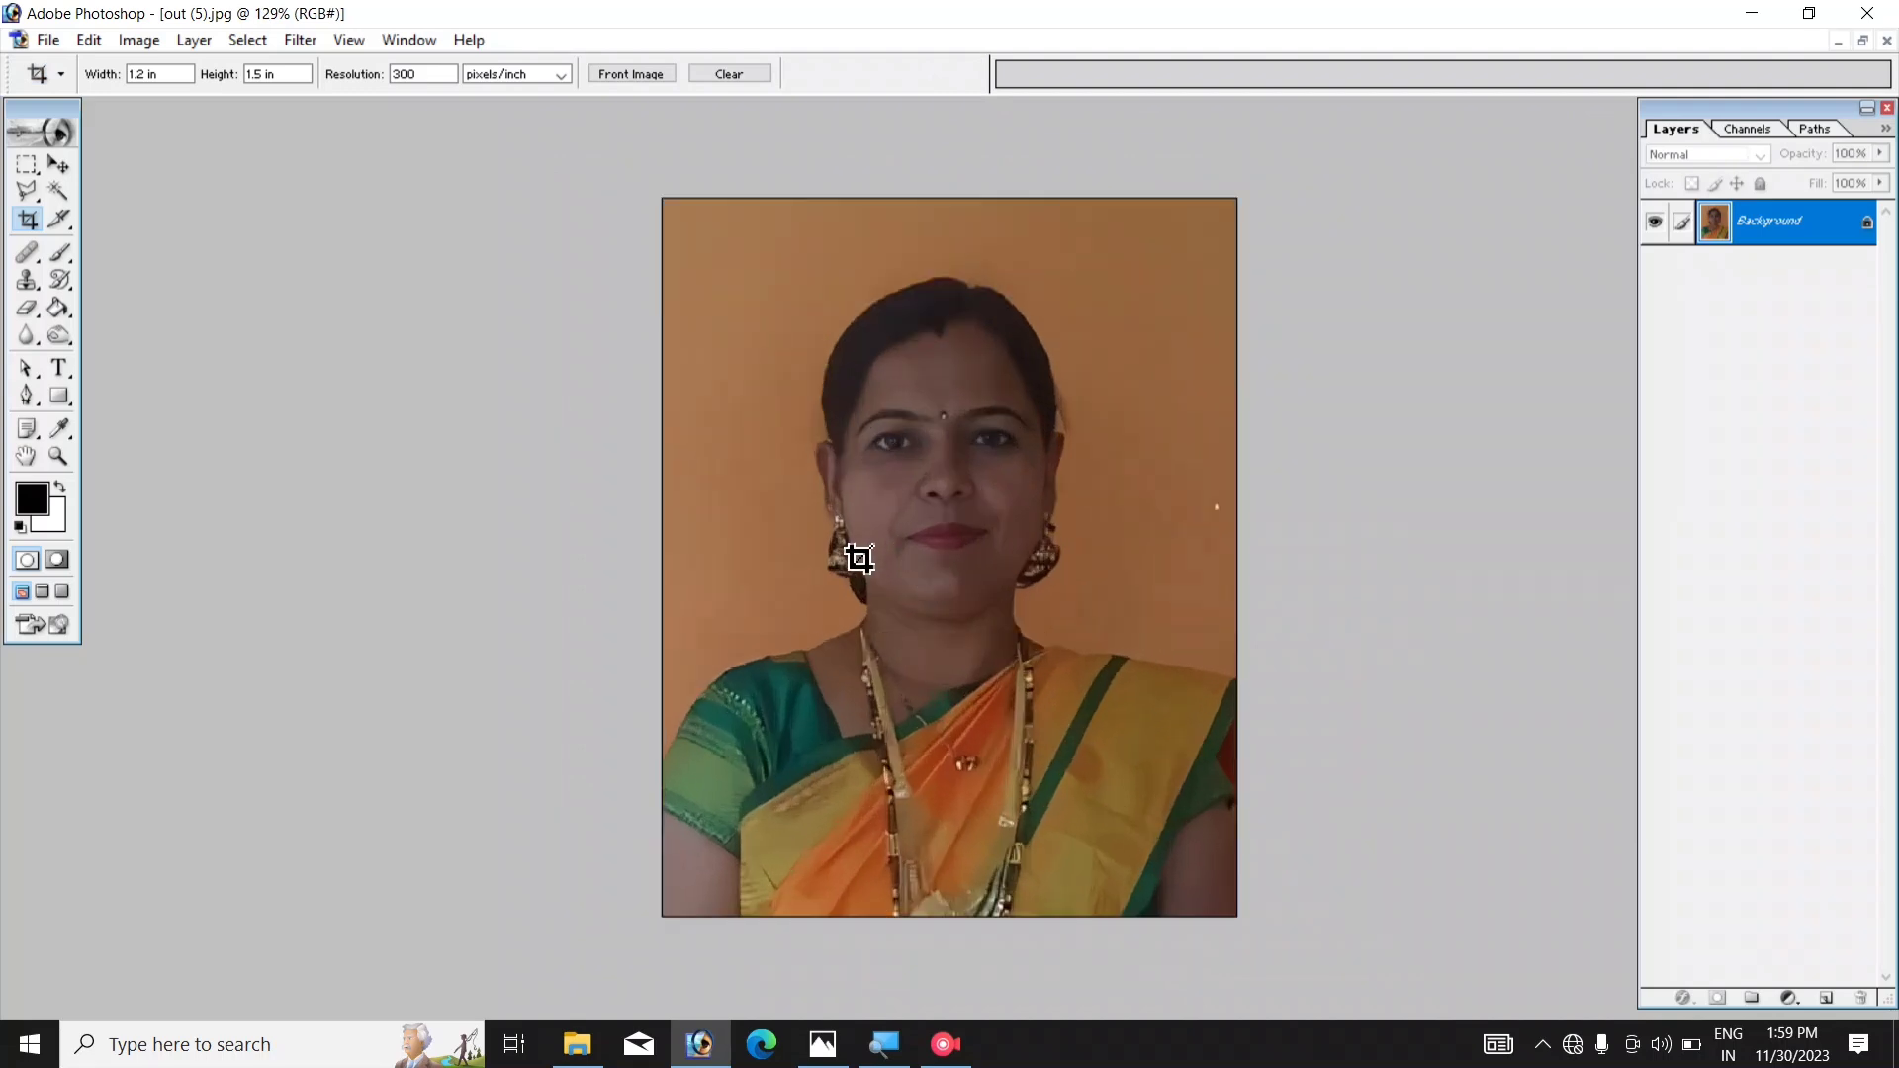
key(ctrl+plus)
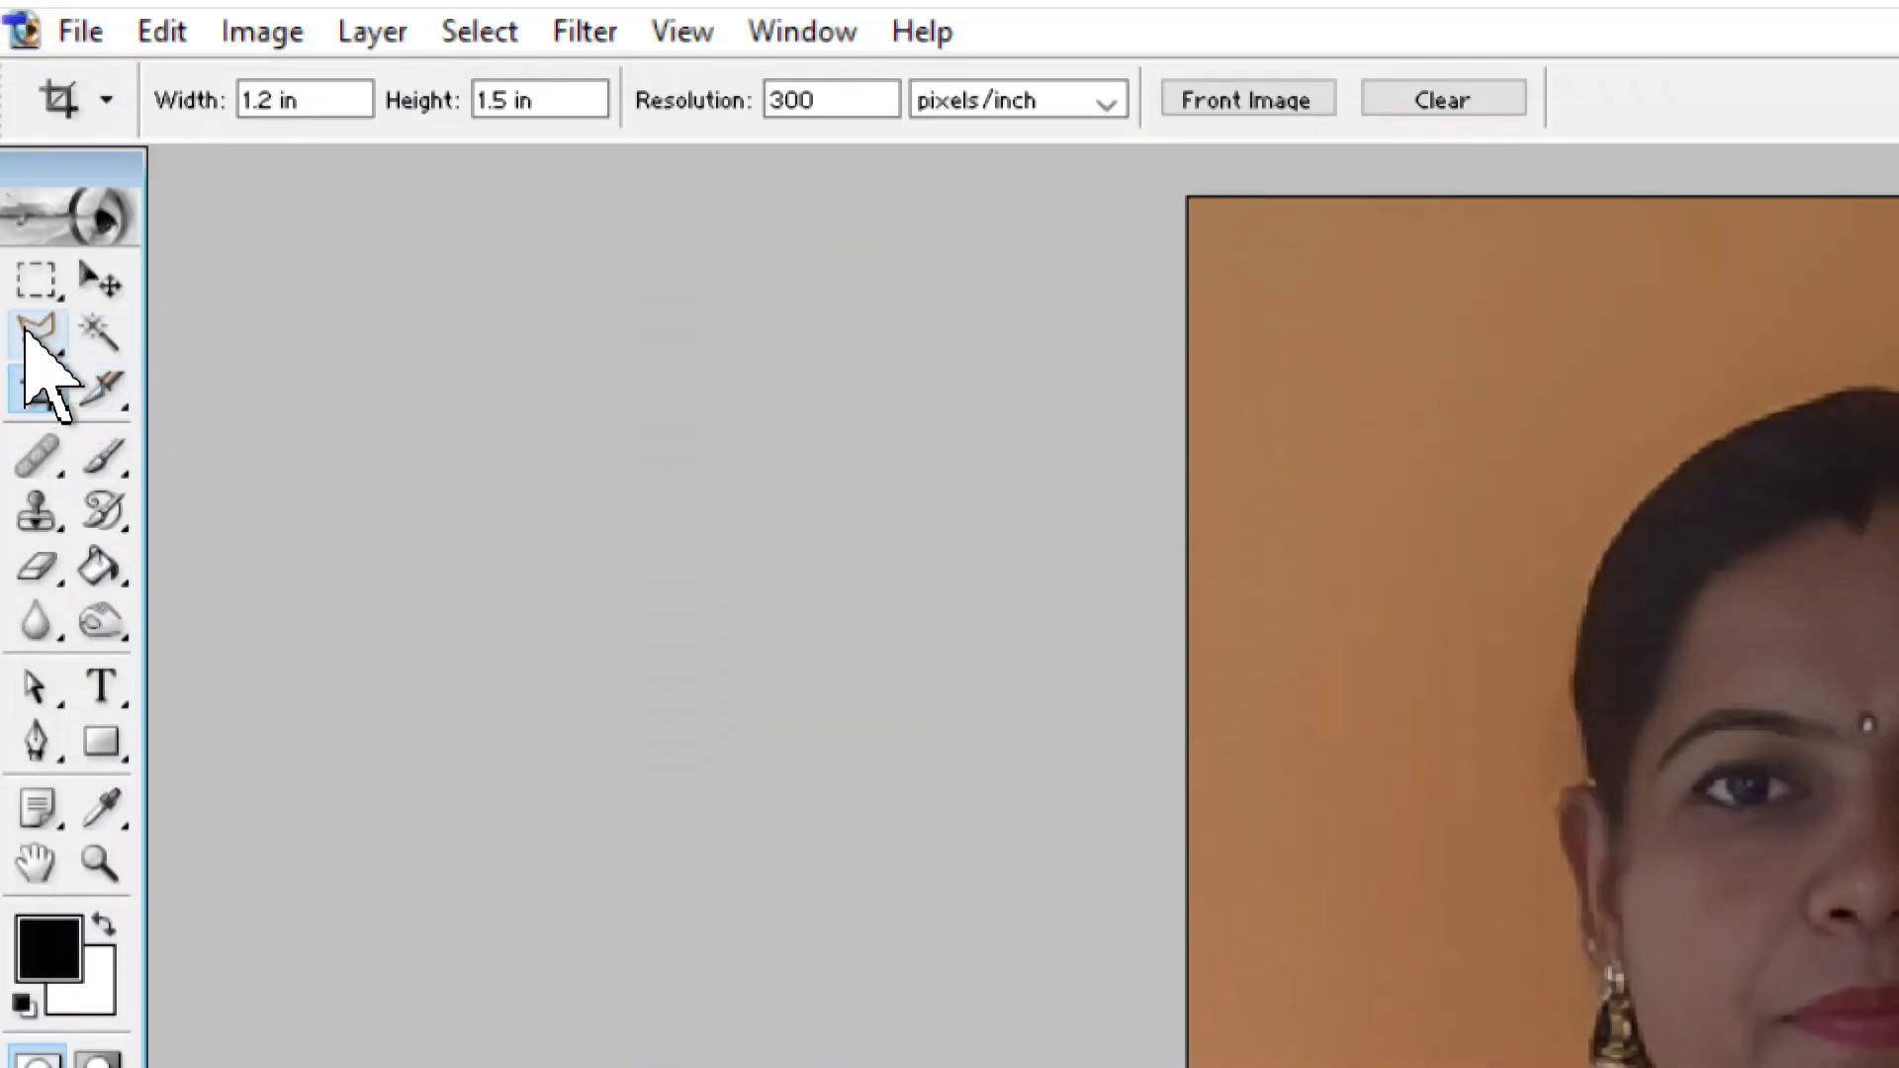
- Switch to the Polygonal Lasso tool and zoom to 300% on the face
click(30, 331)
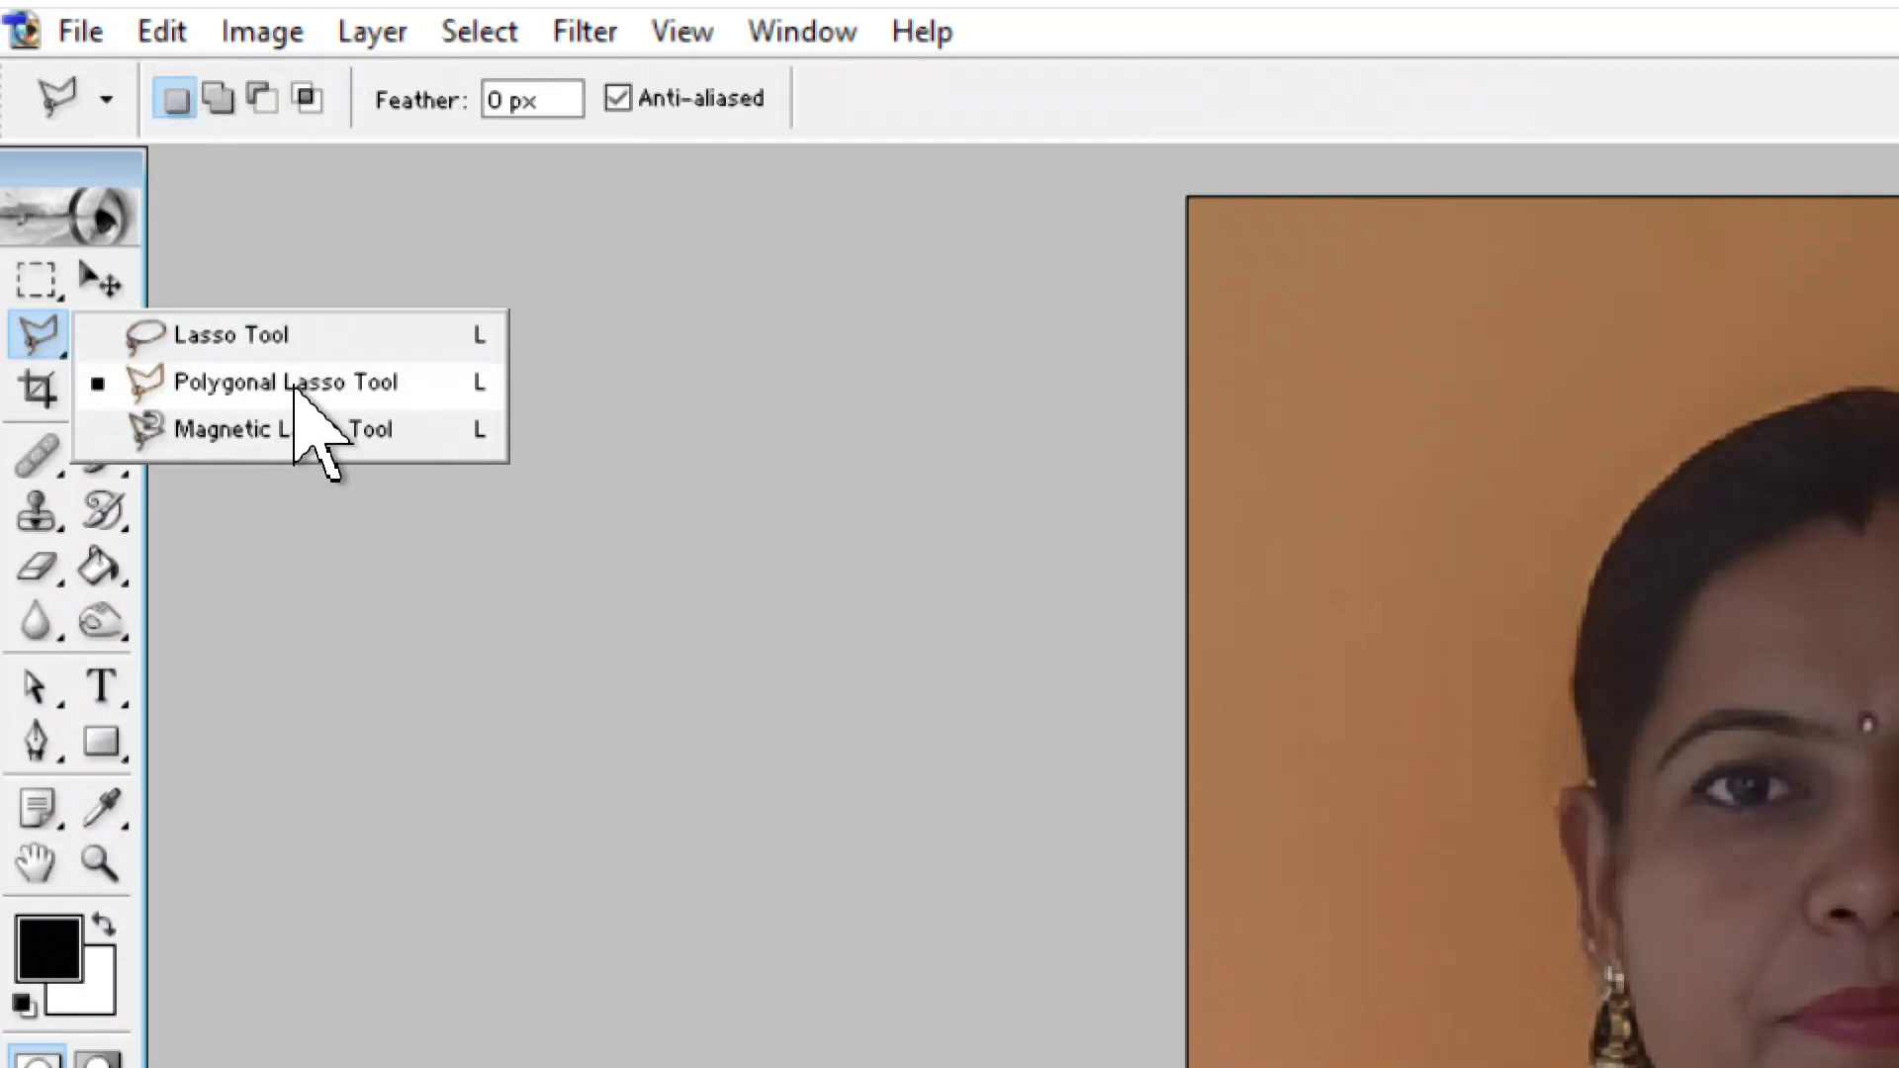
click(329, 383)
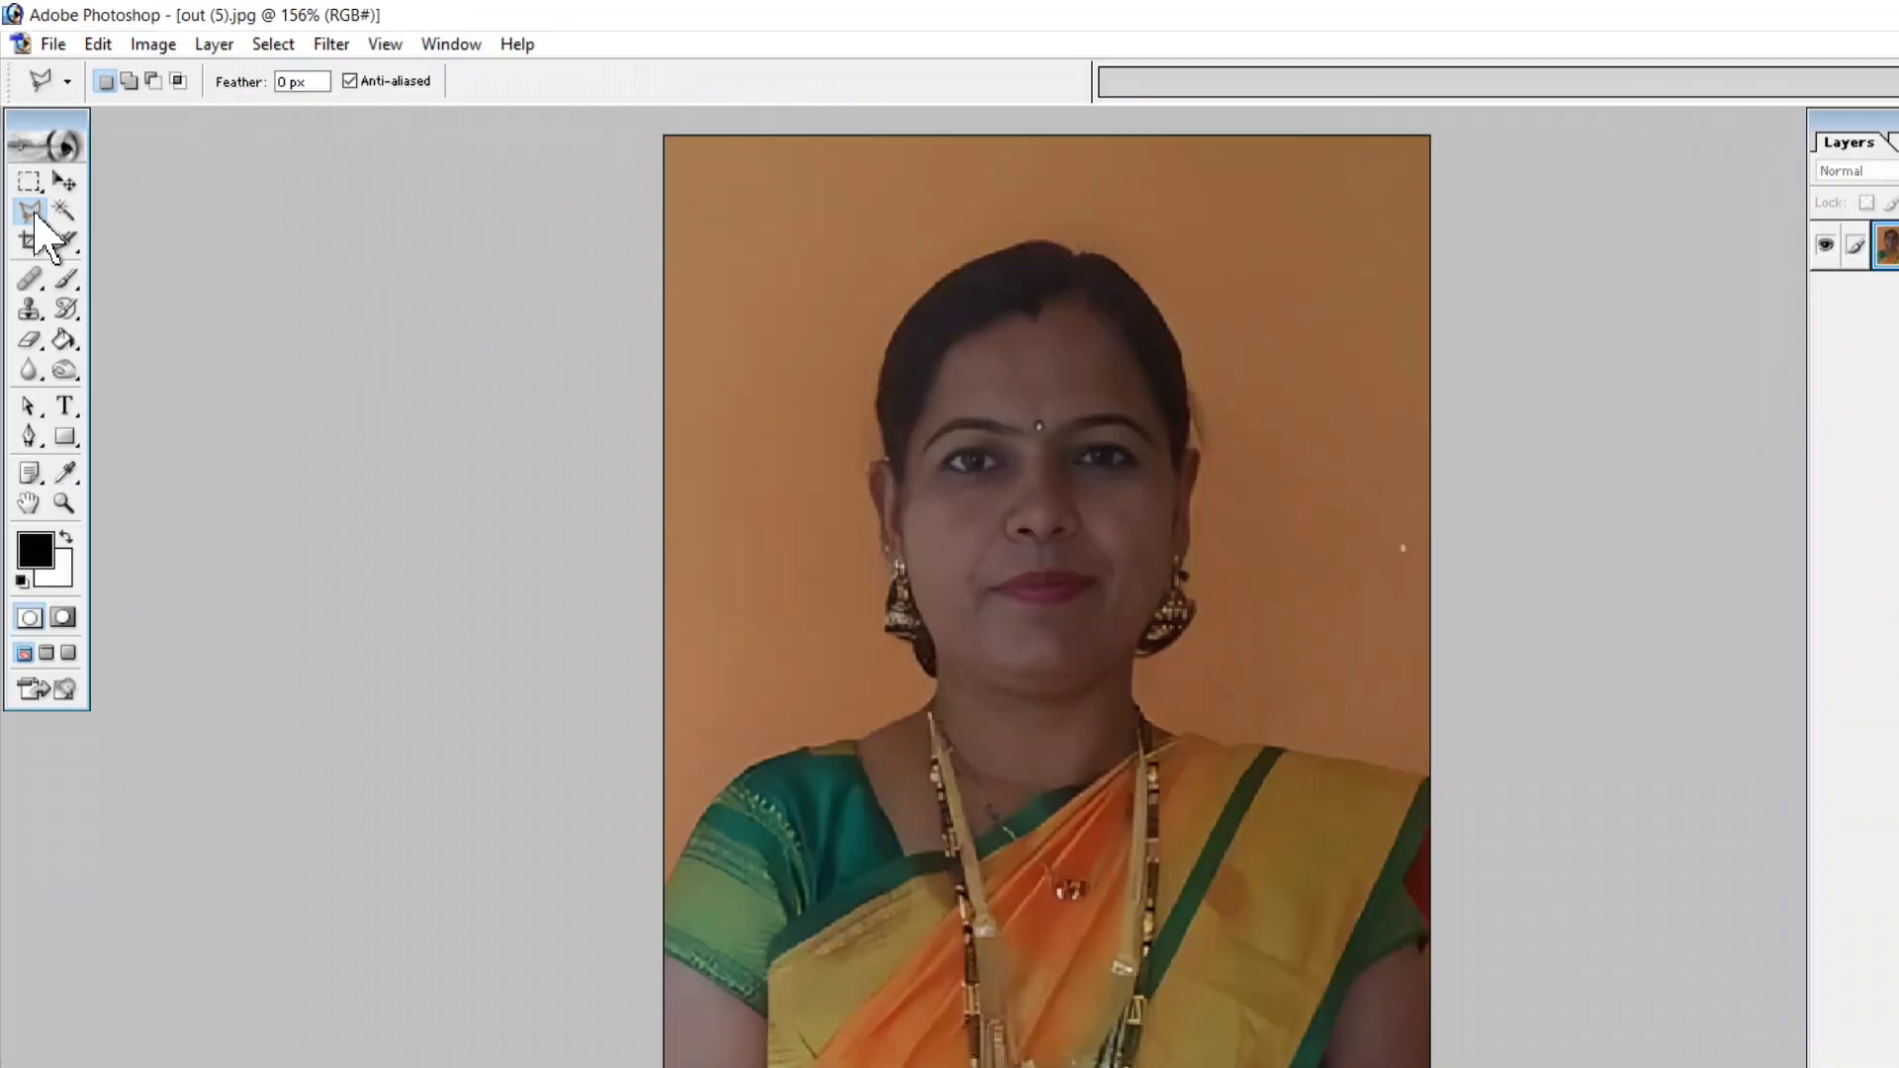
key(ctrl+0)
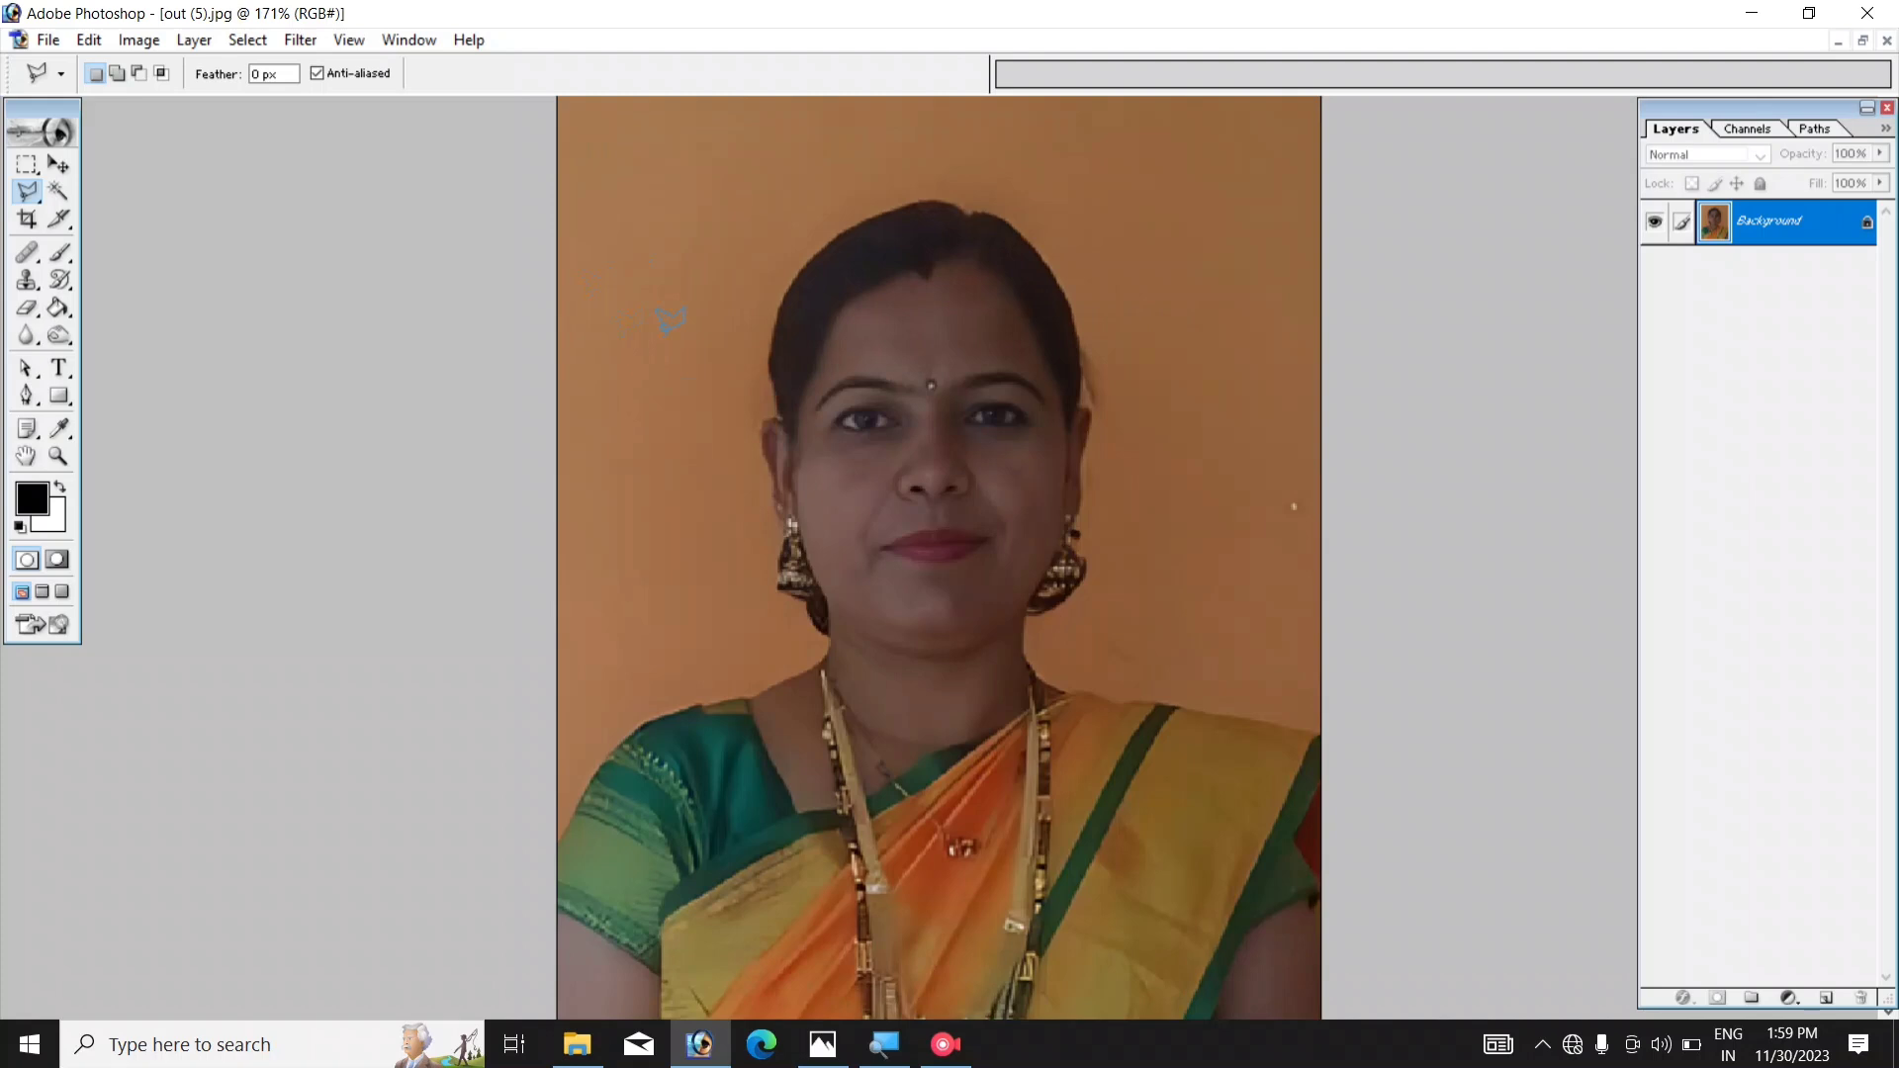
key(ctrl+z)
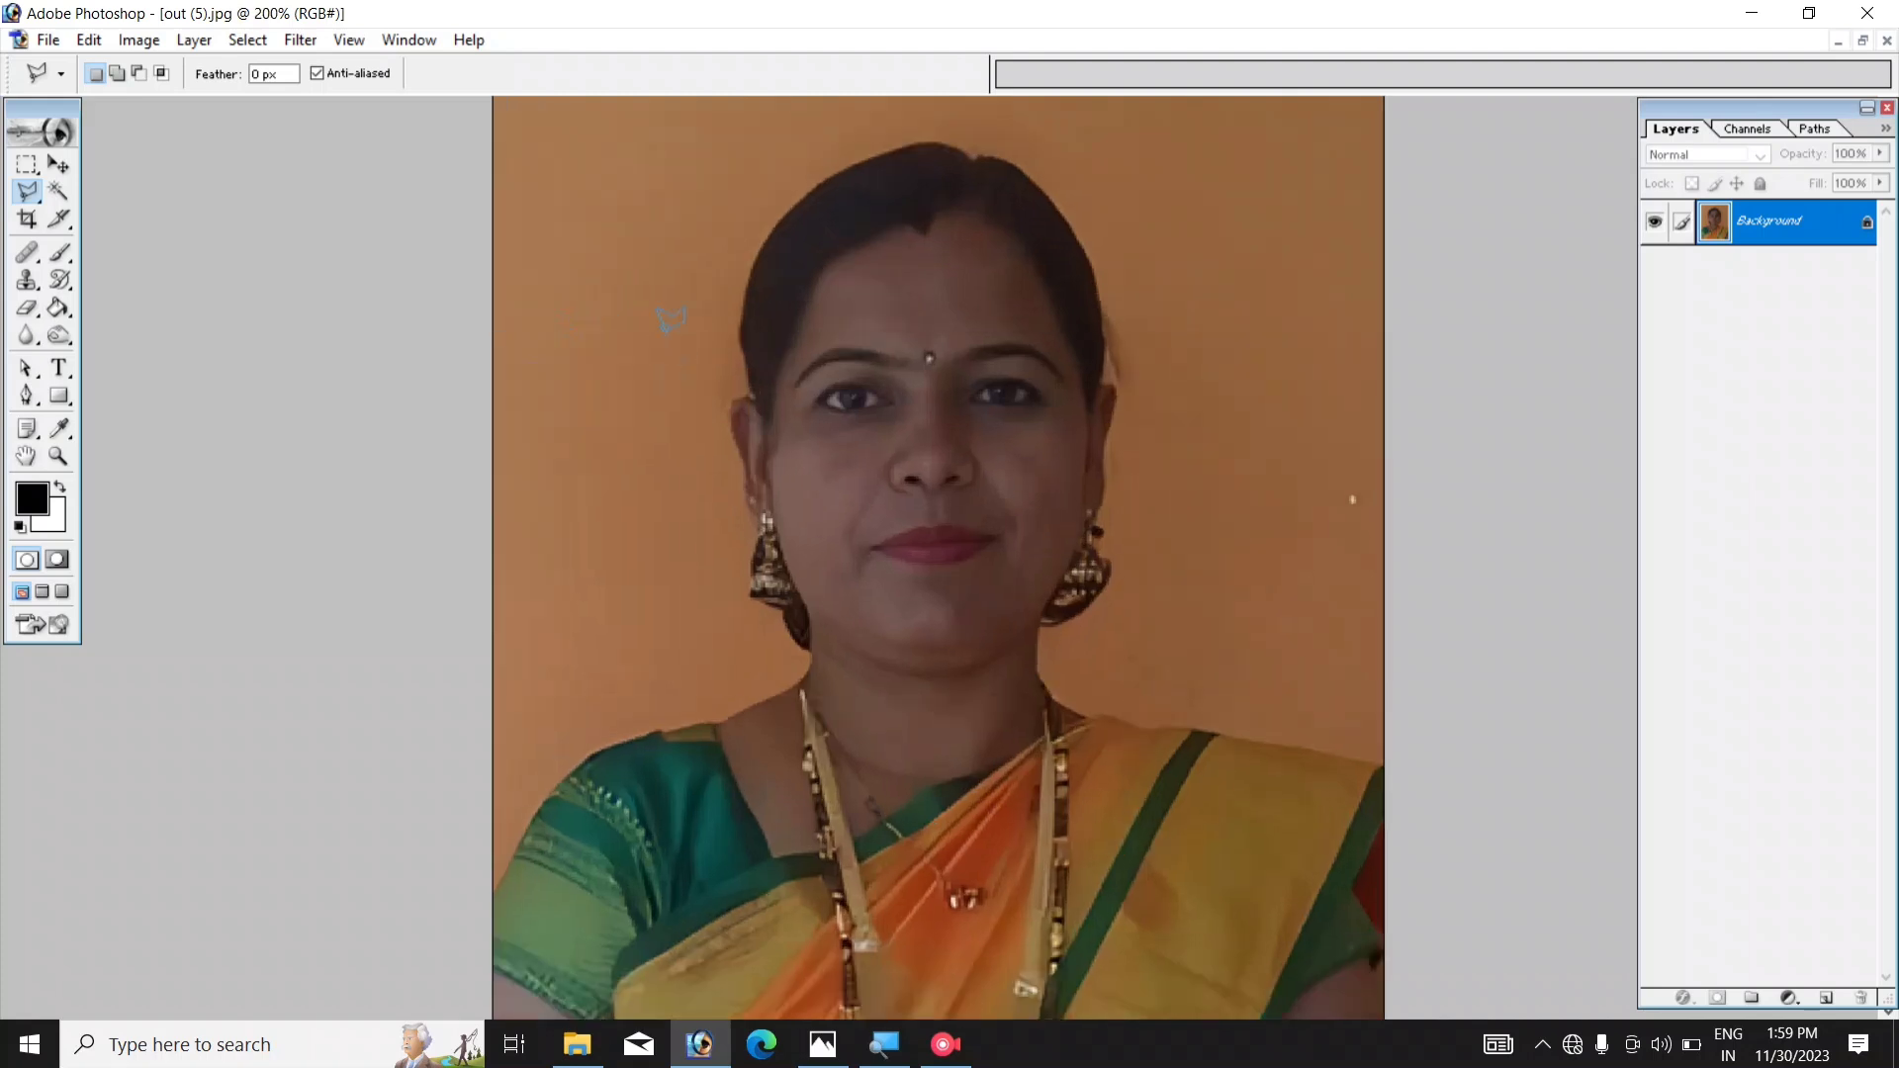
key(ctrl+minus)
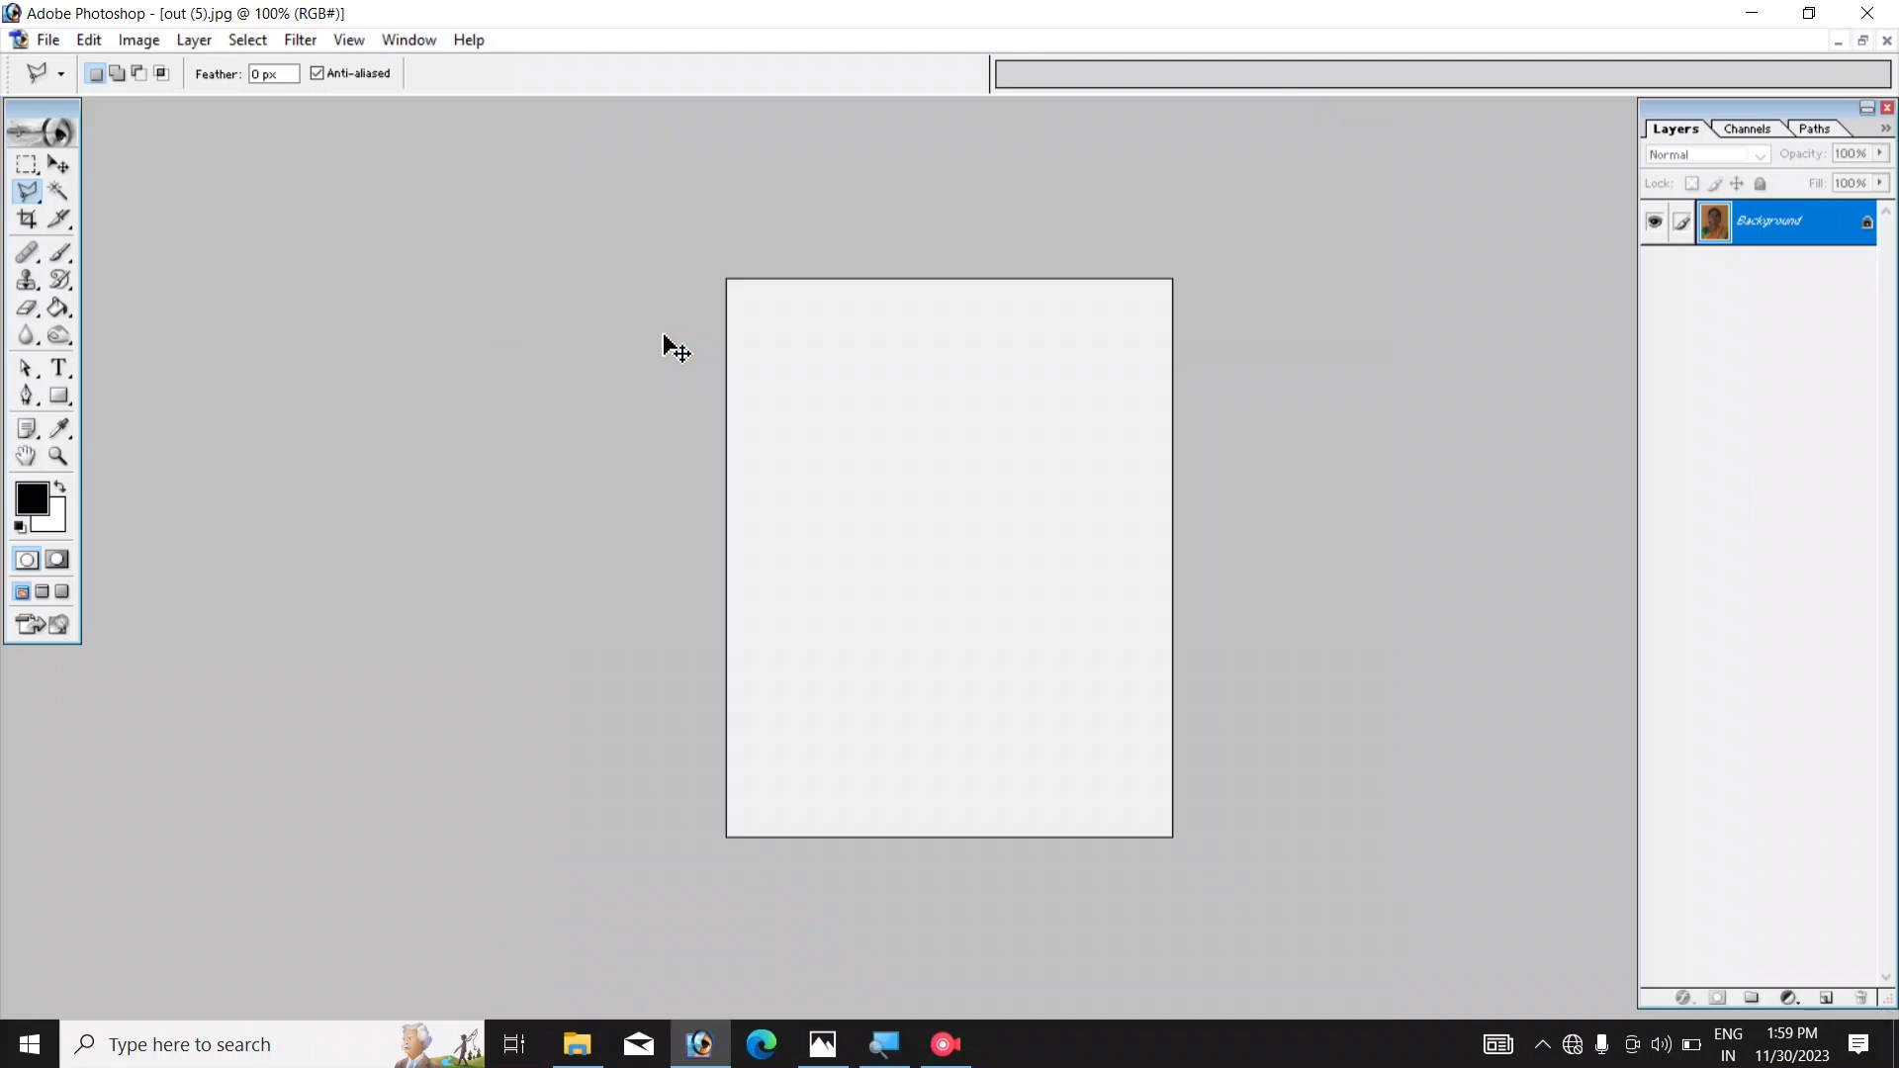
key(ctrl+plus)
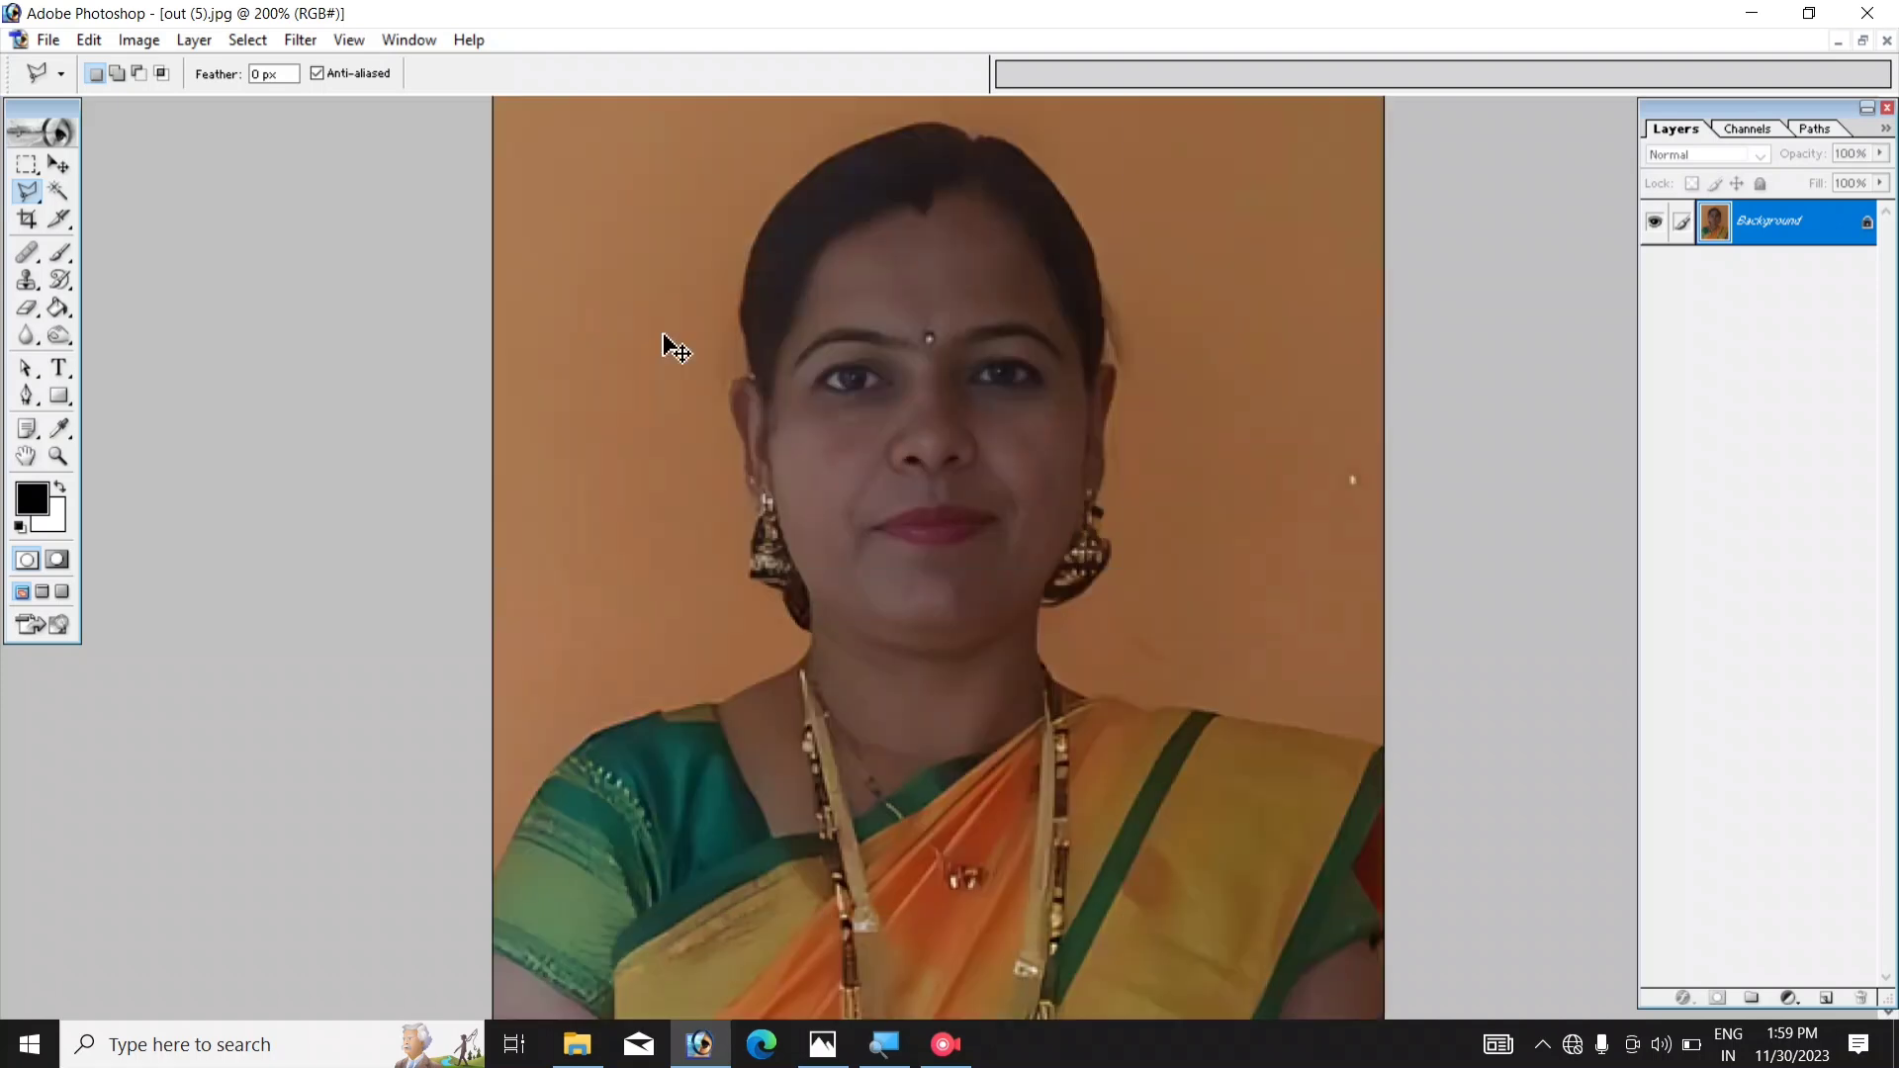
key(ctrl+plus)
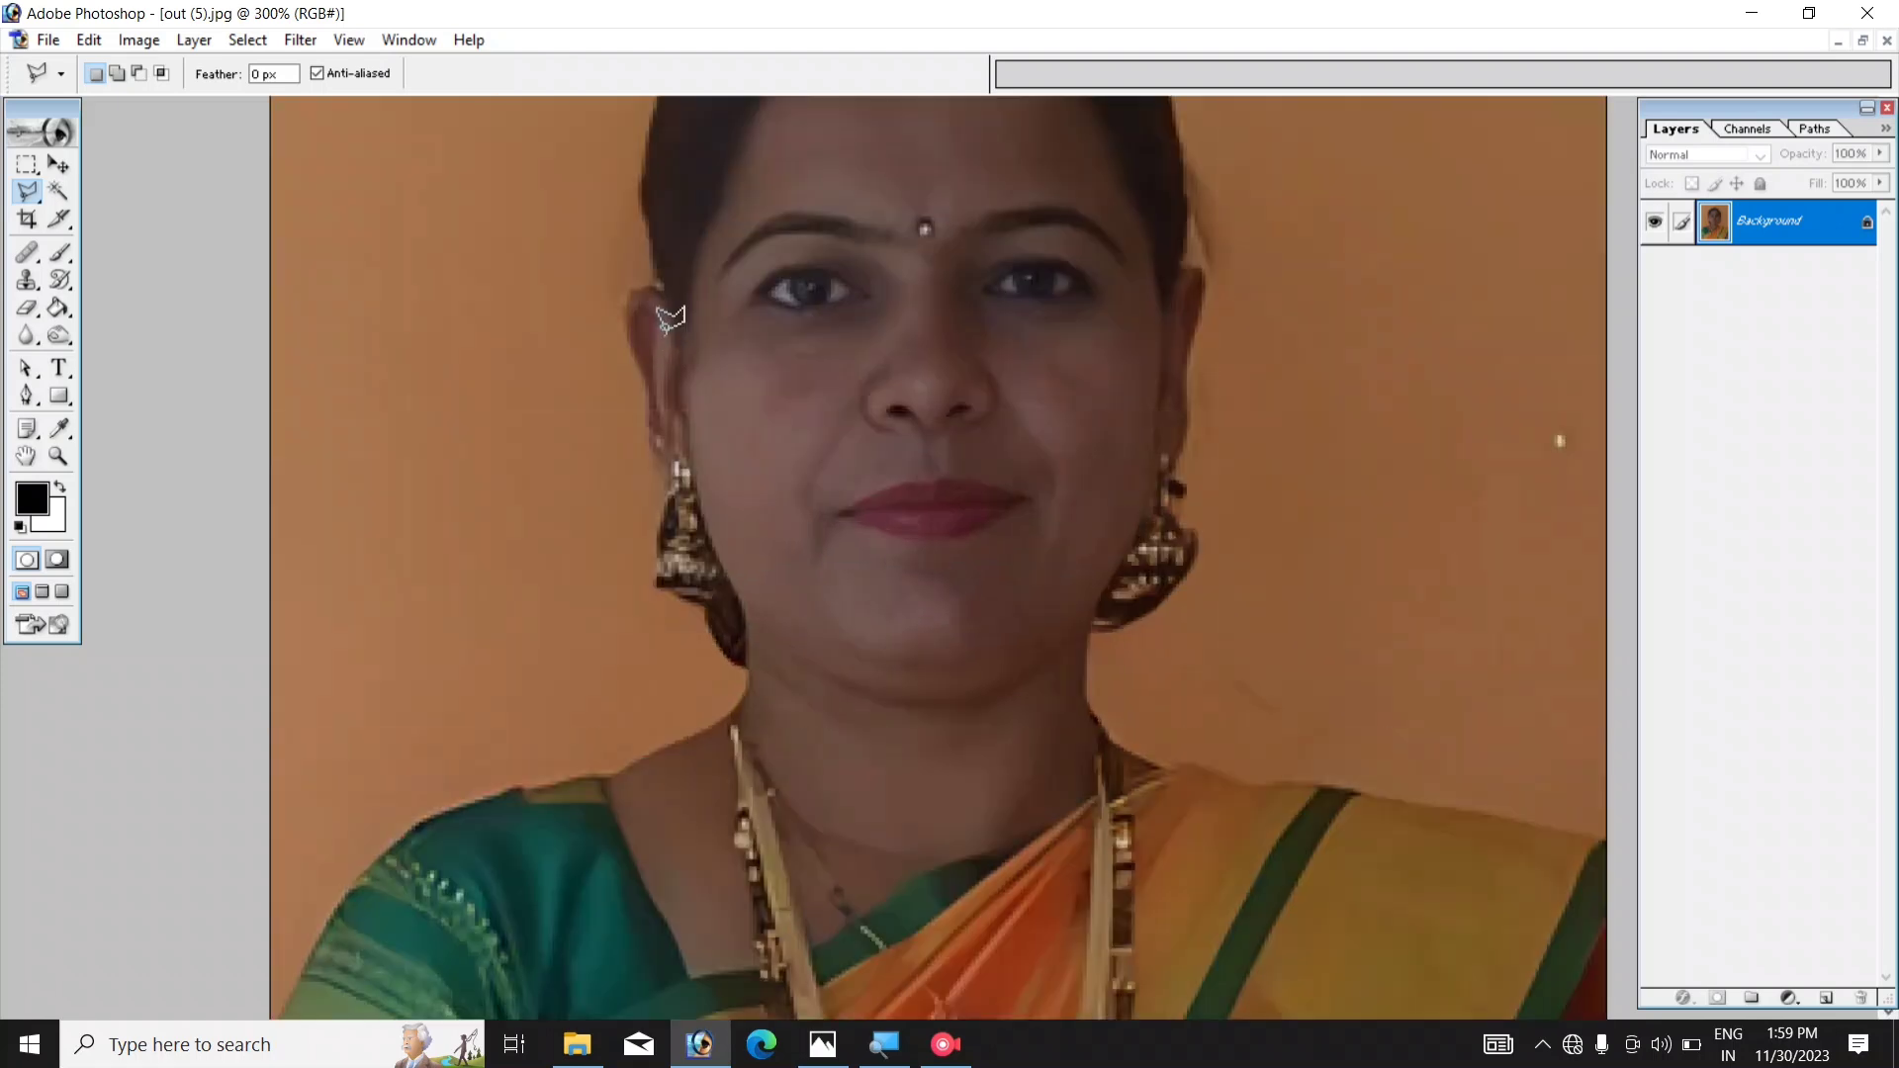
scroll(673, 318, up, 5)
scroll(673, 318, up, 3)
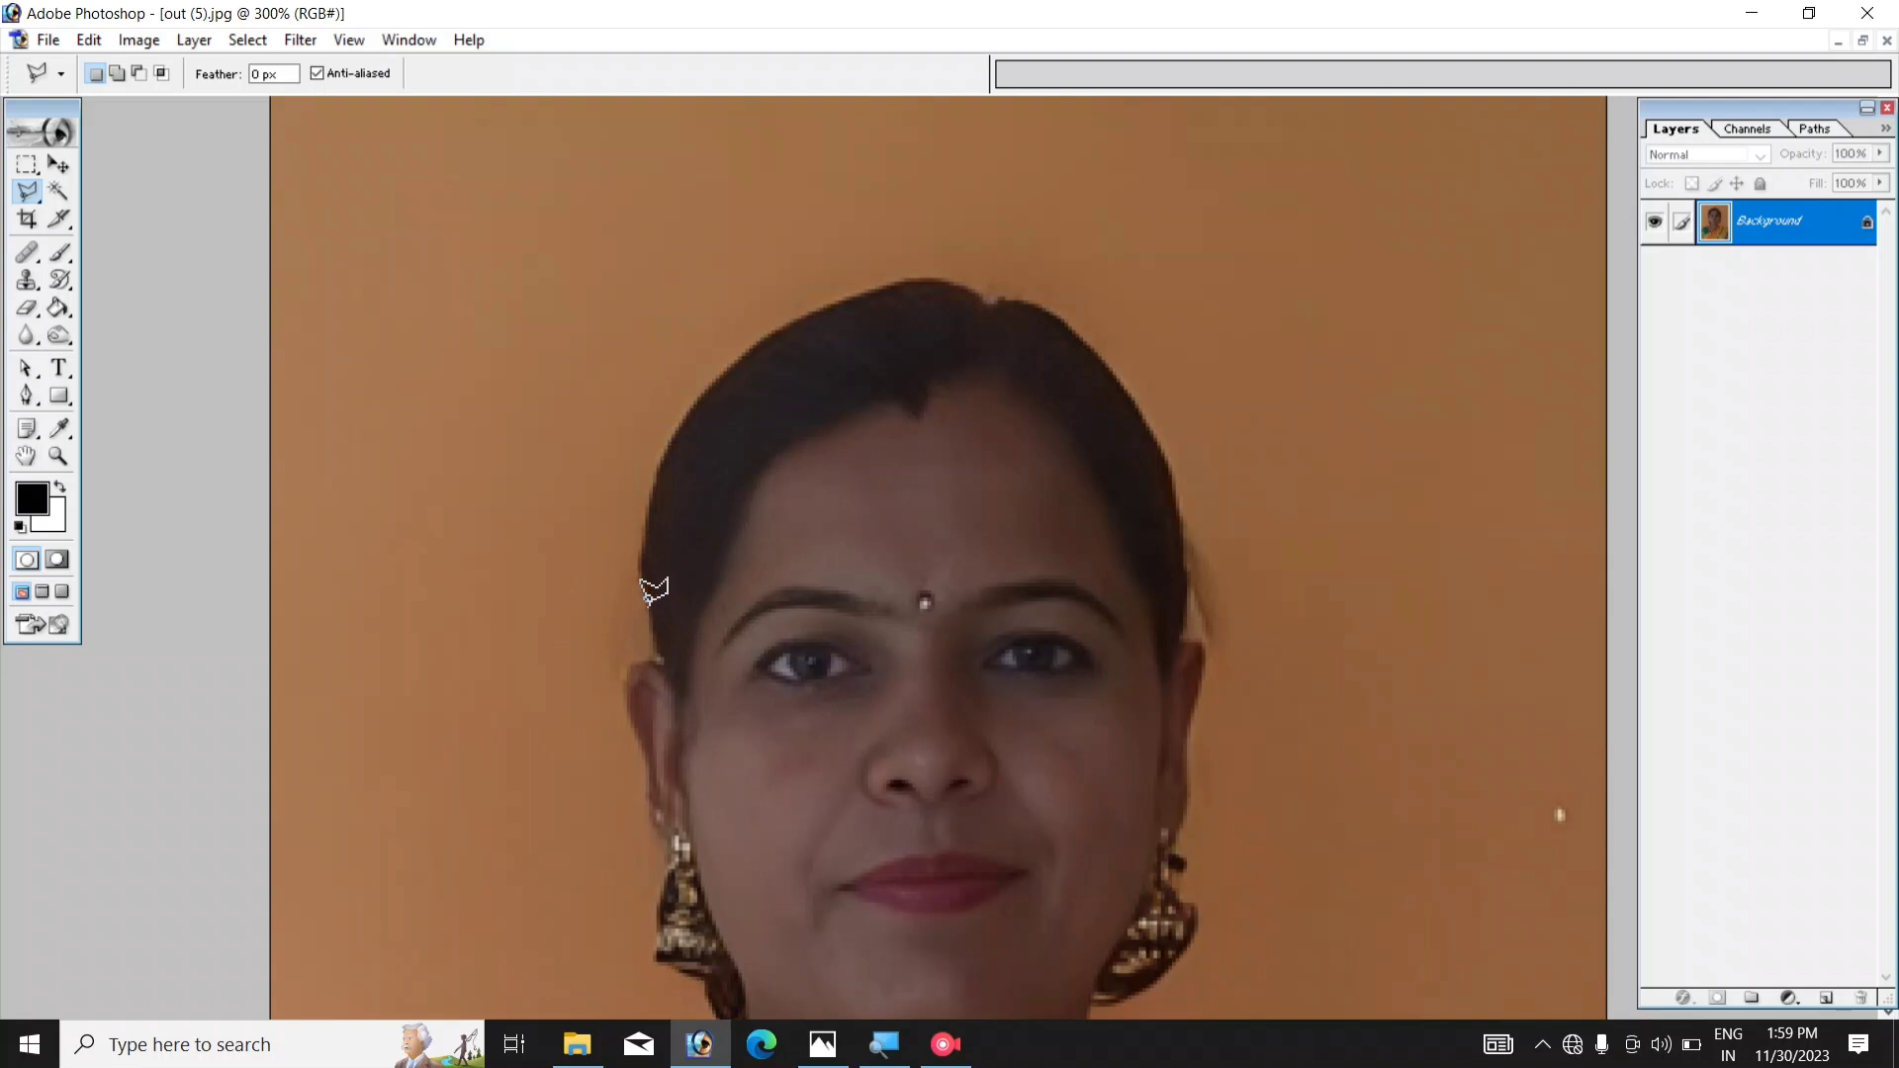
- Trace a closed outline along the left hairline around the left background
click(645, 603)
click(659, 460)
click(787, 322)
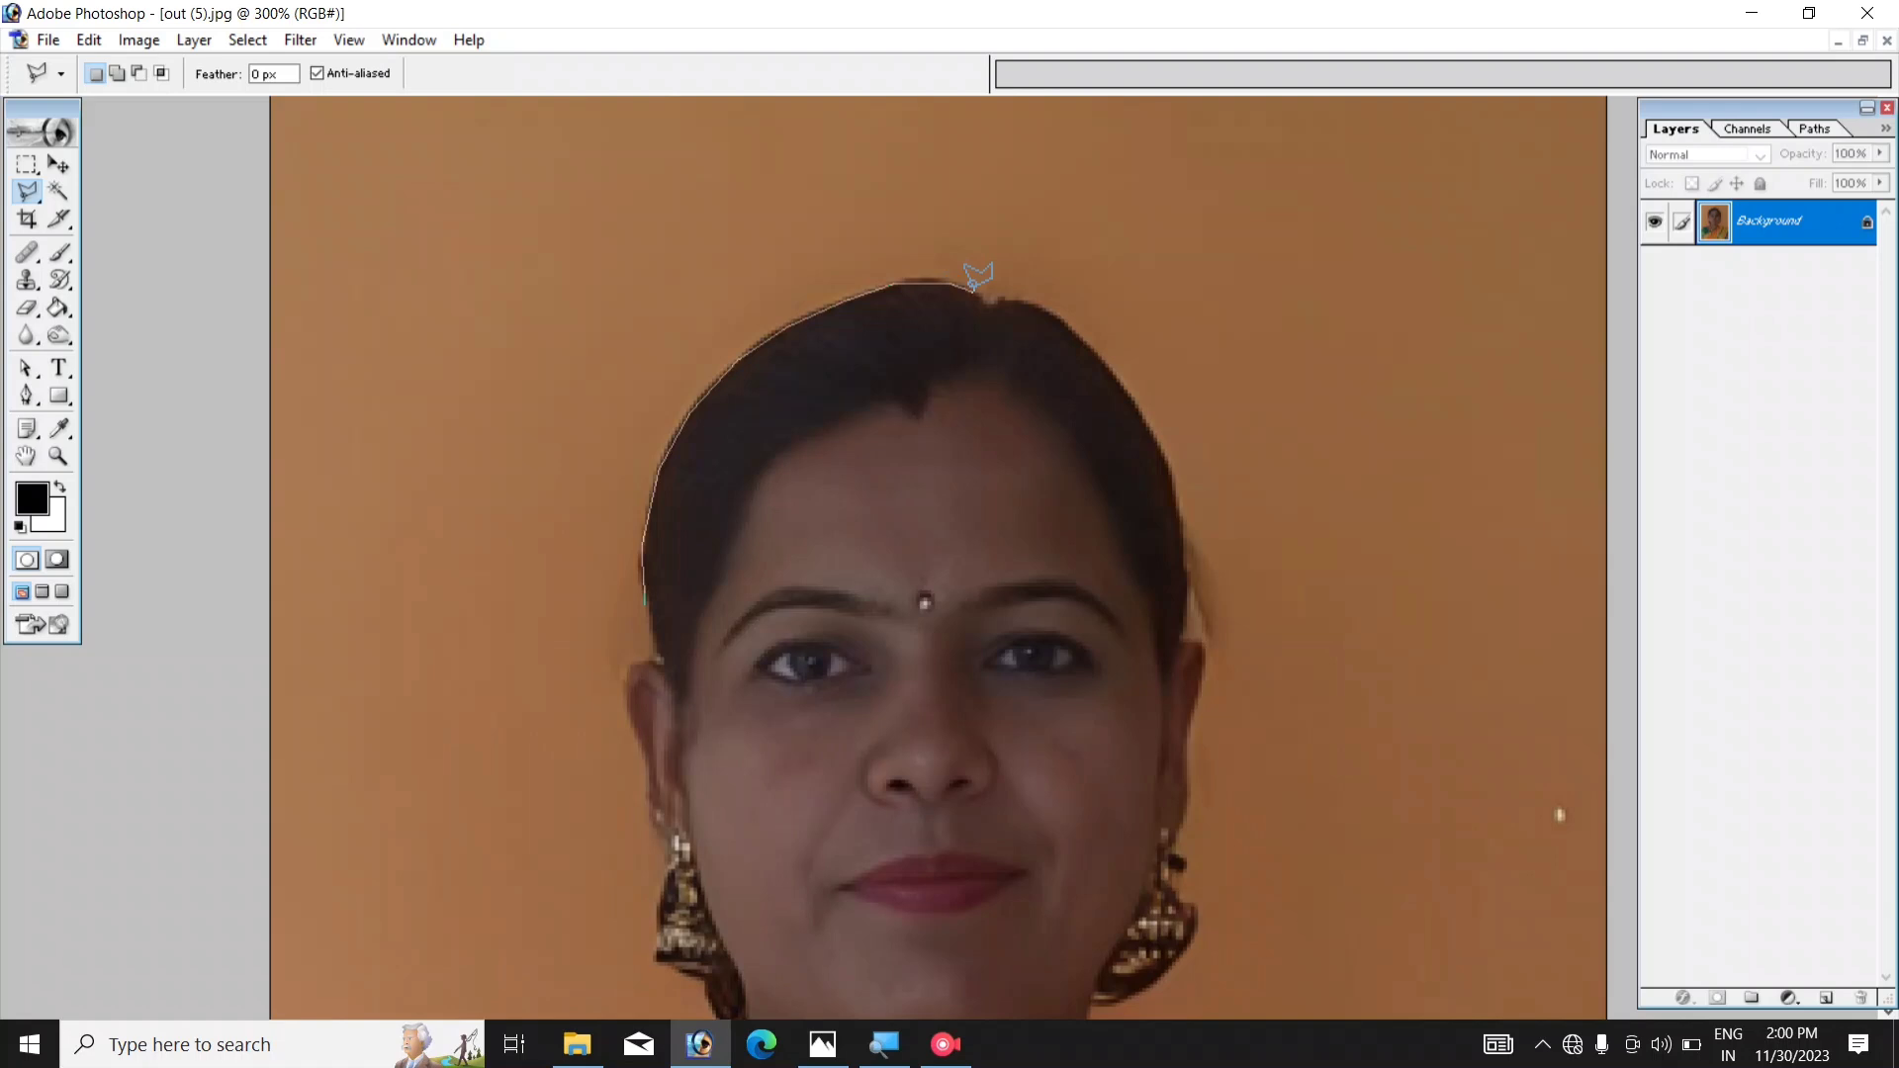
scroll(979, 277, down, 1)
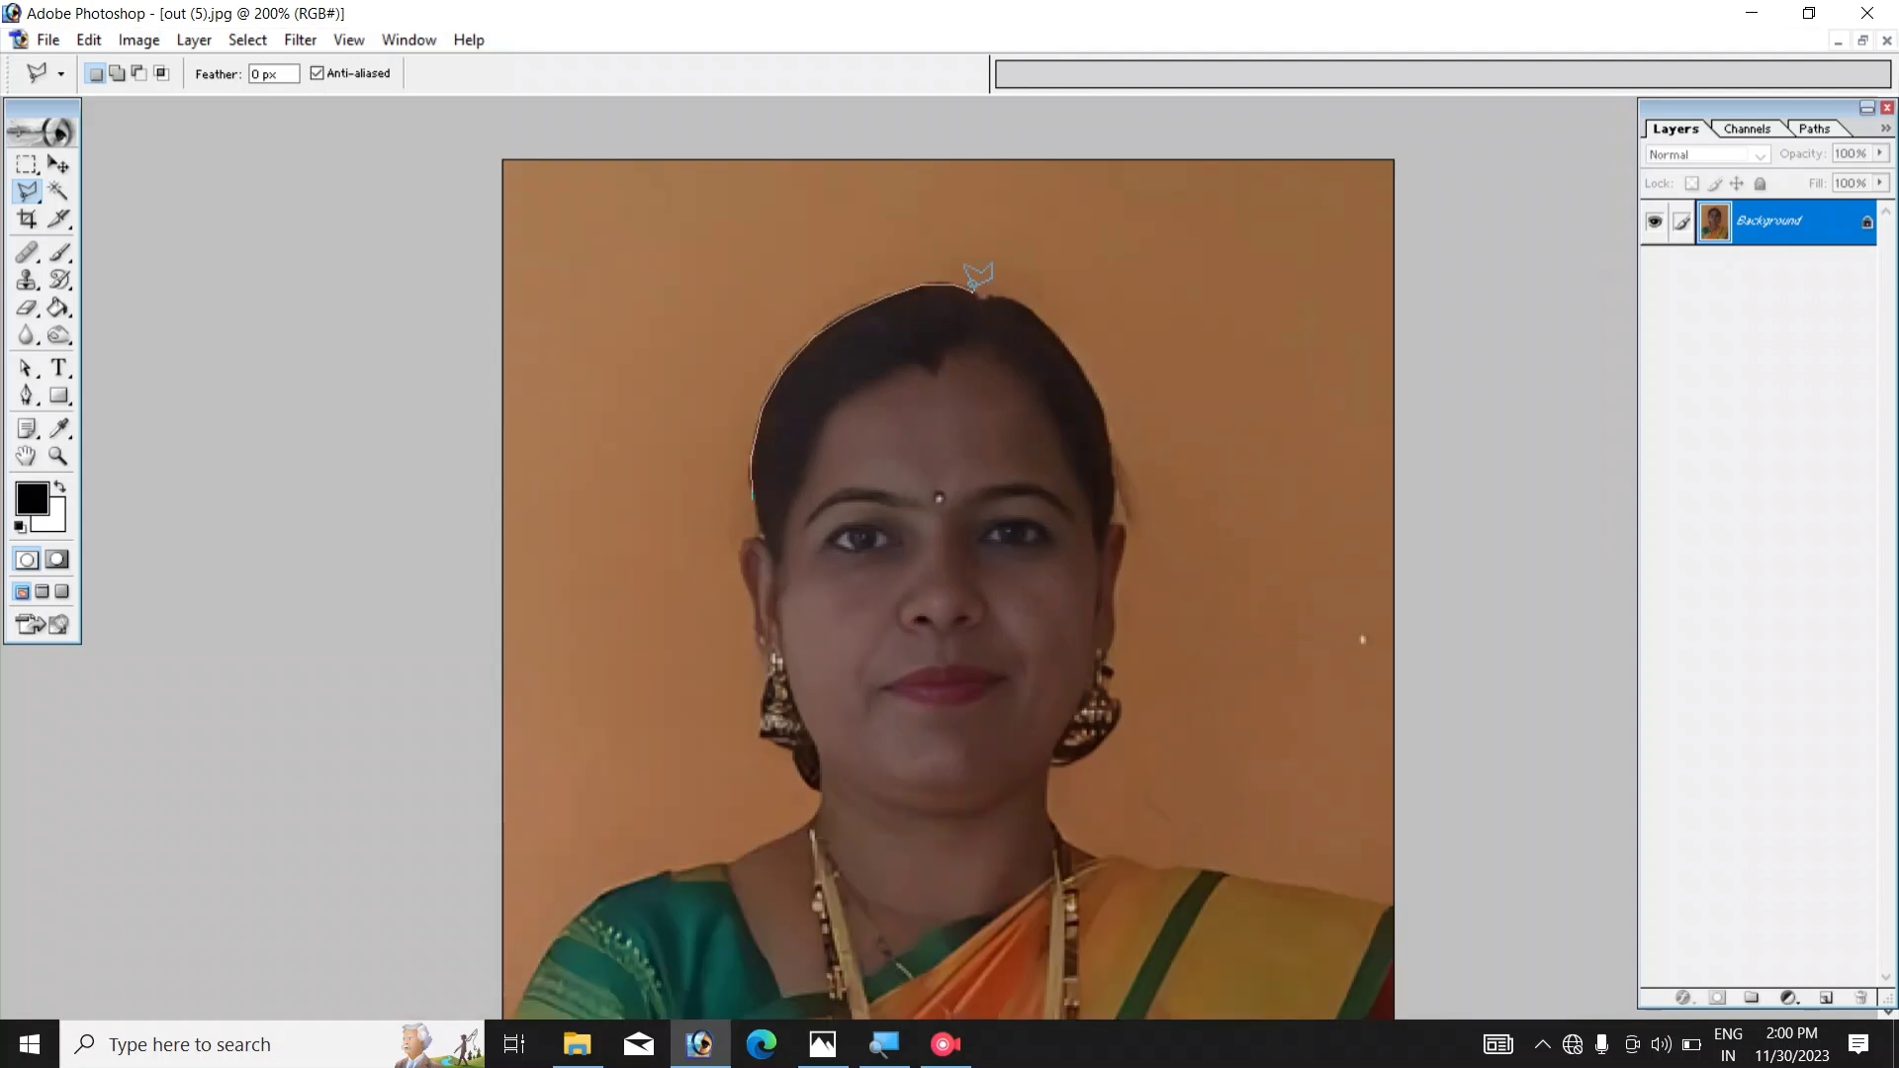
click(1103, 125)
click(479, 148)
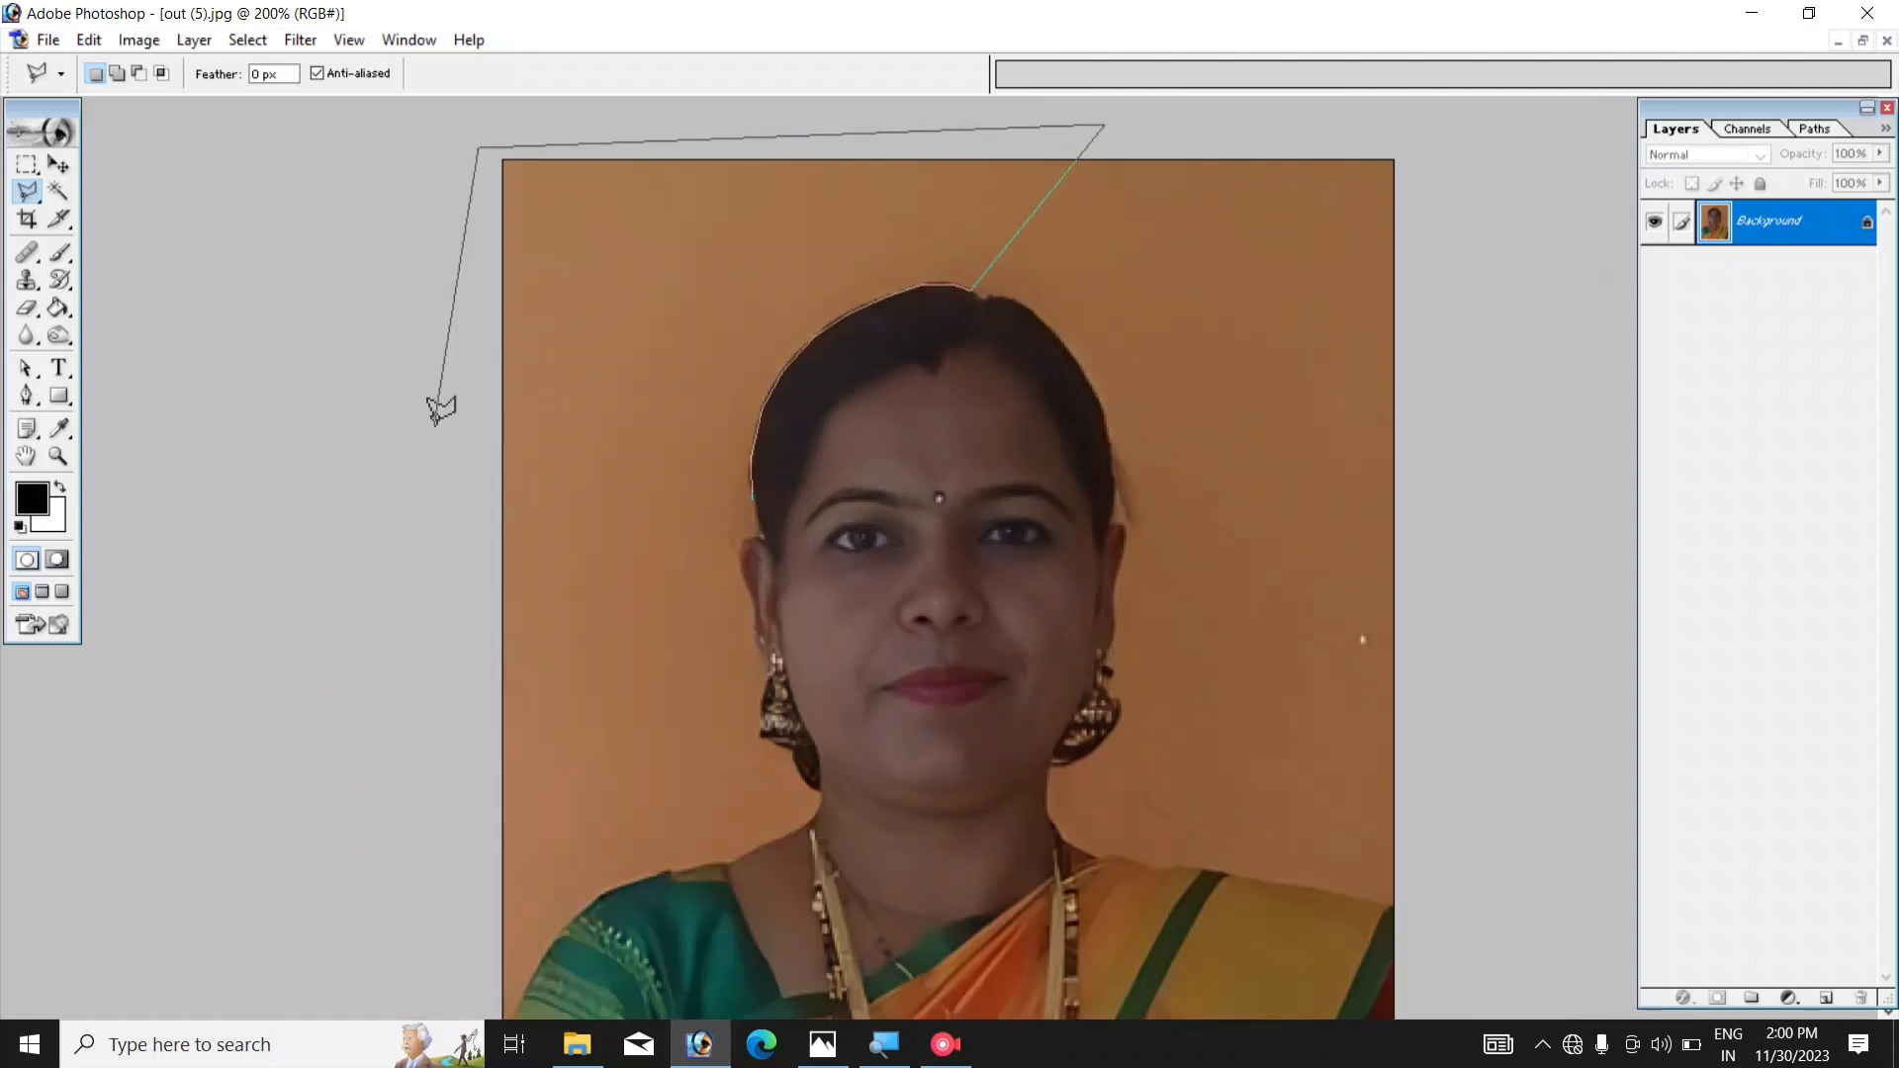
click(390, 735)
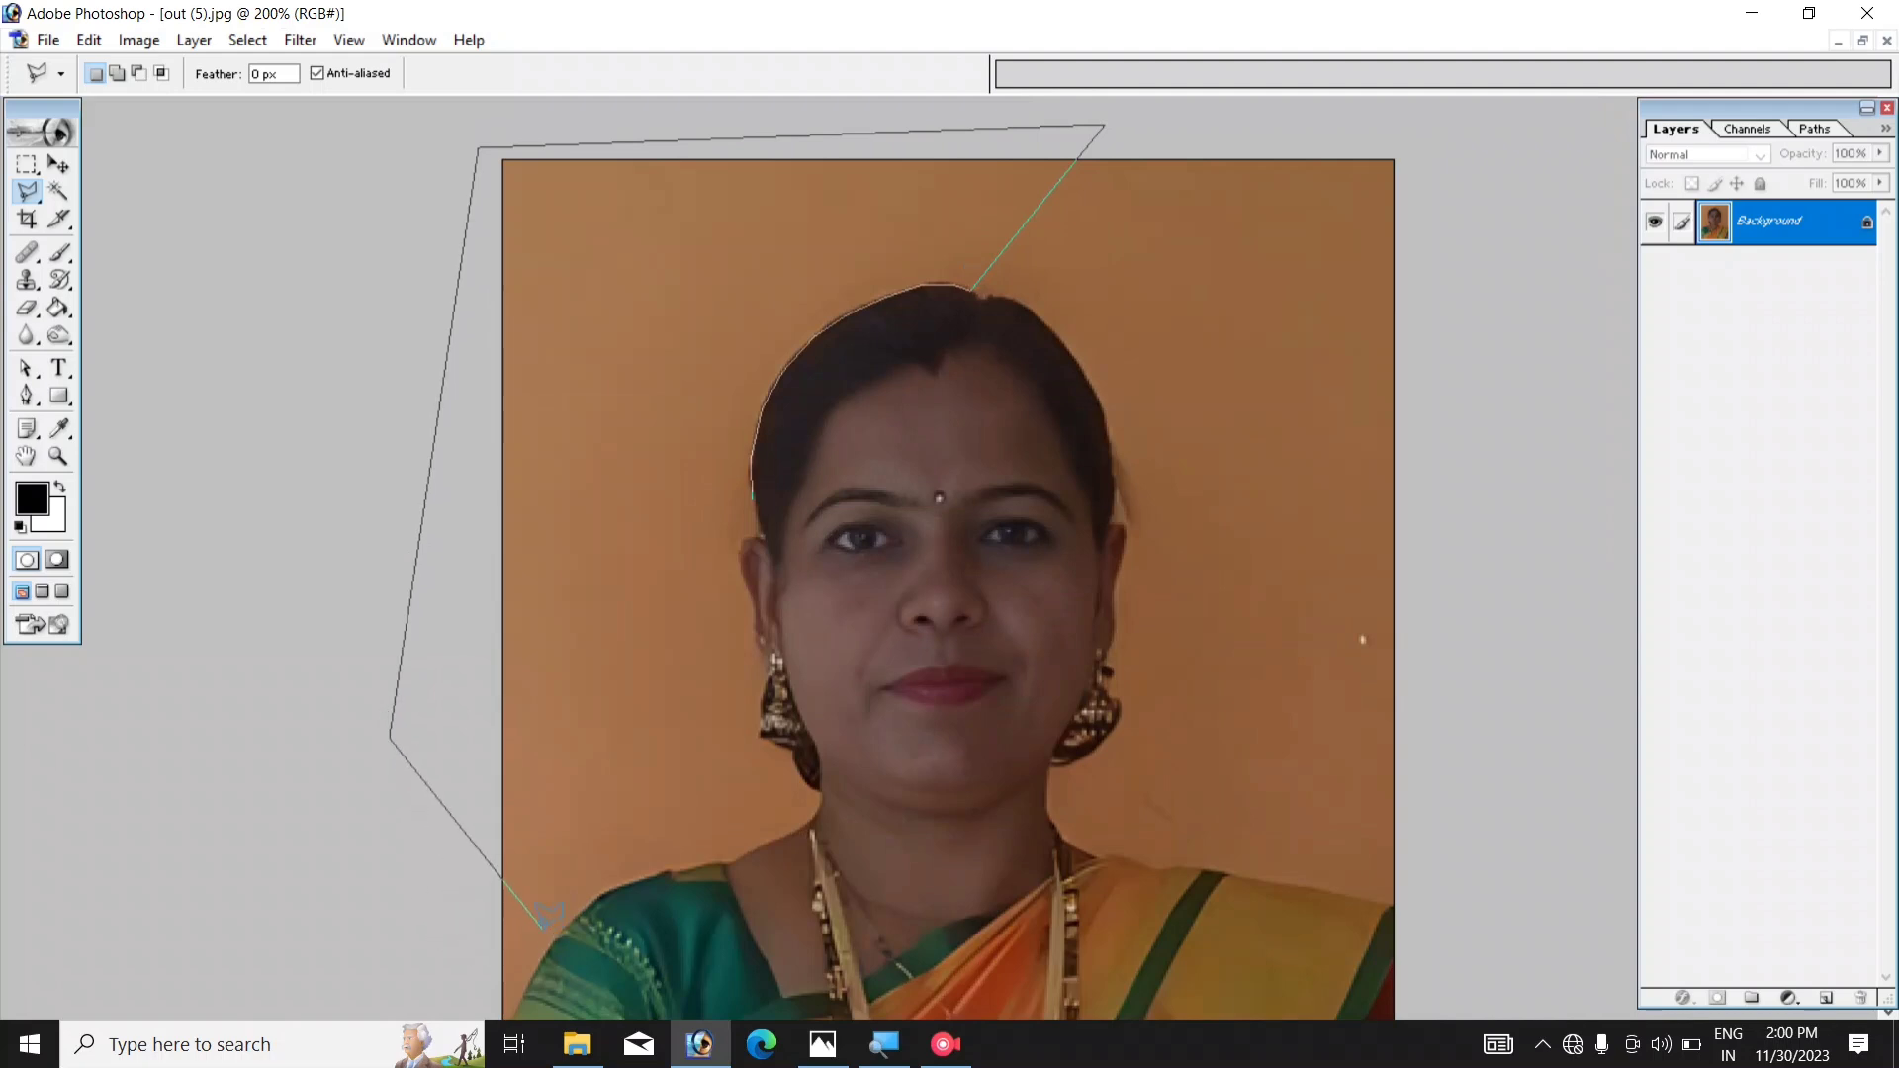
click(761, 487)
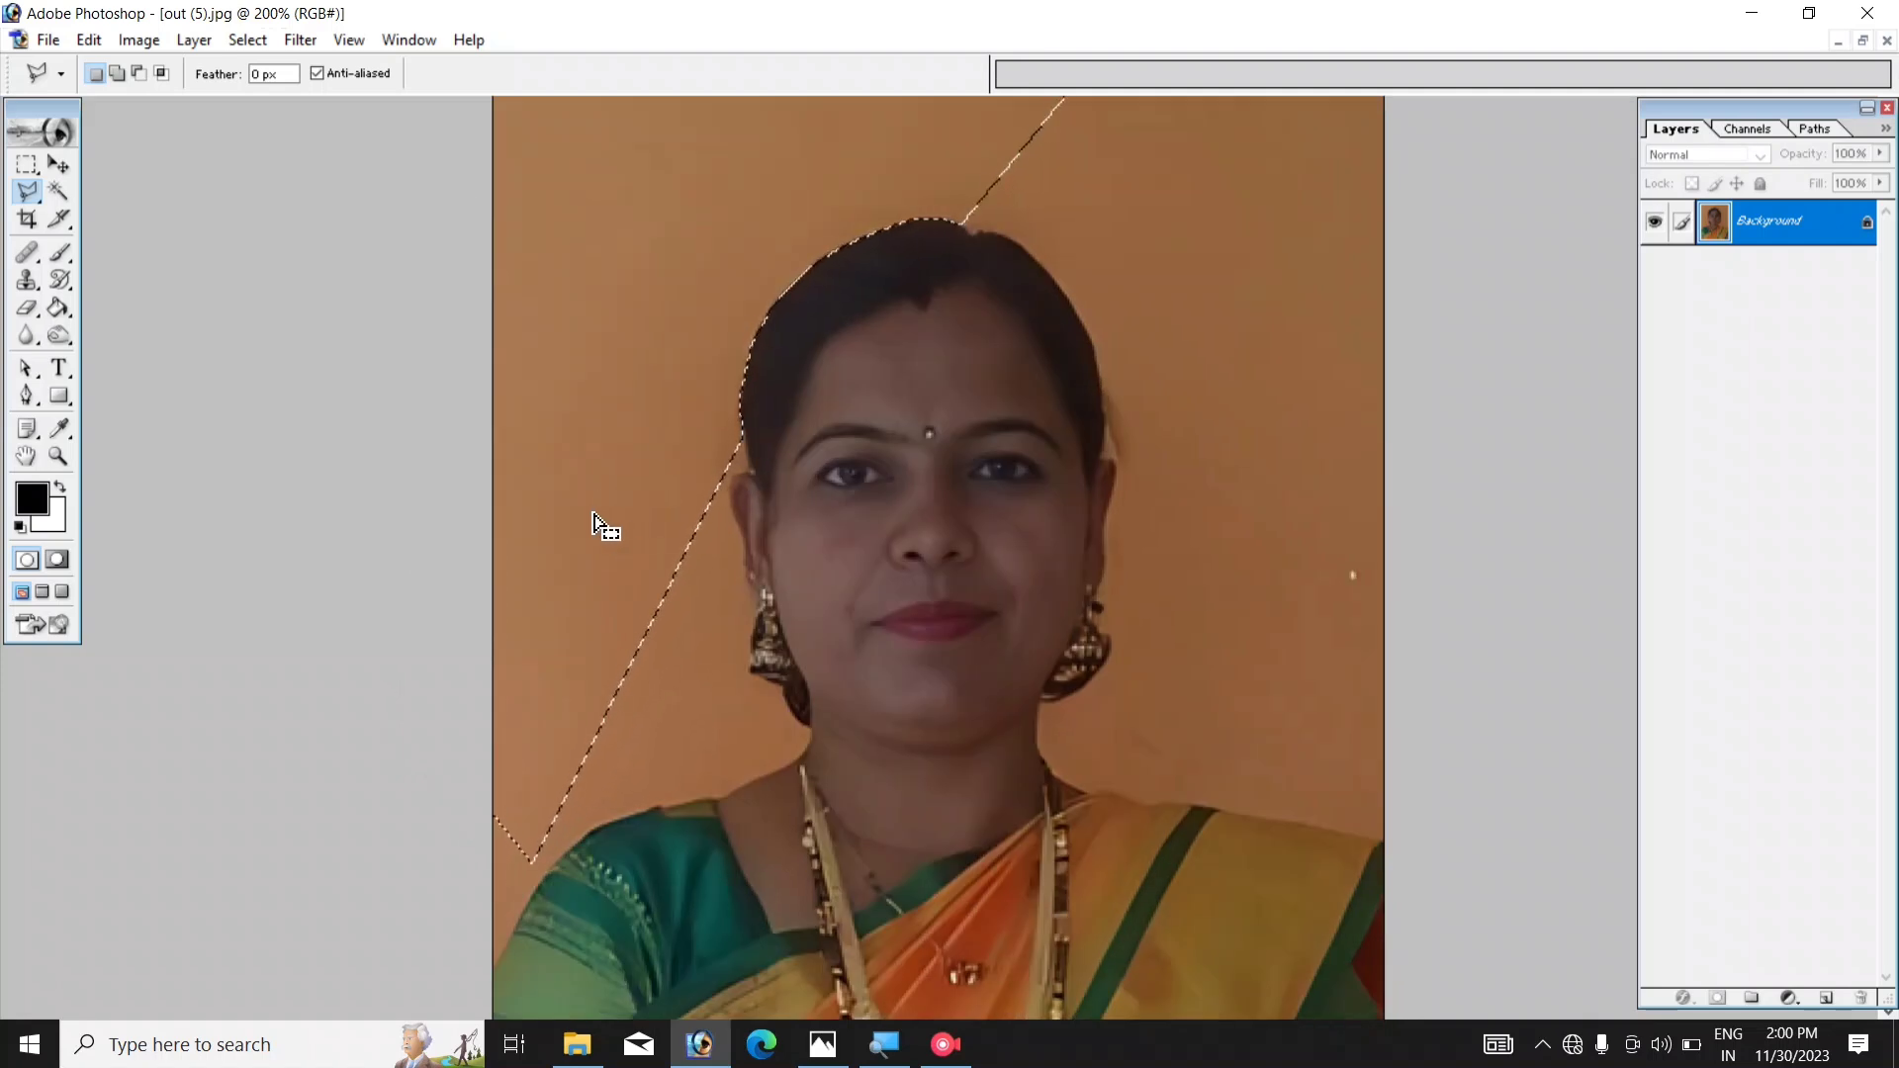
- Fill the selected left background with white and clear the selection
key(Delete)
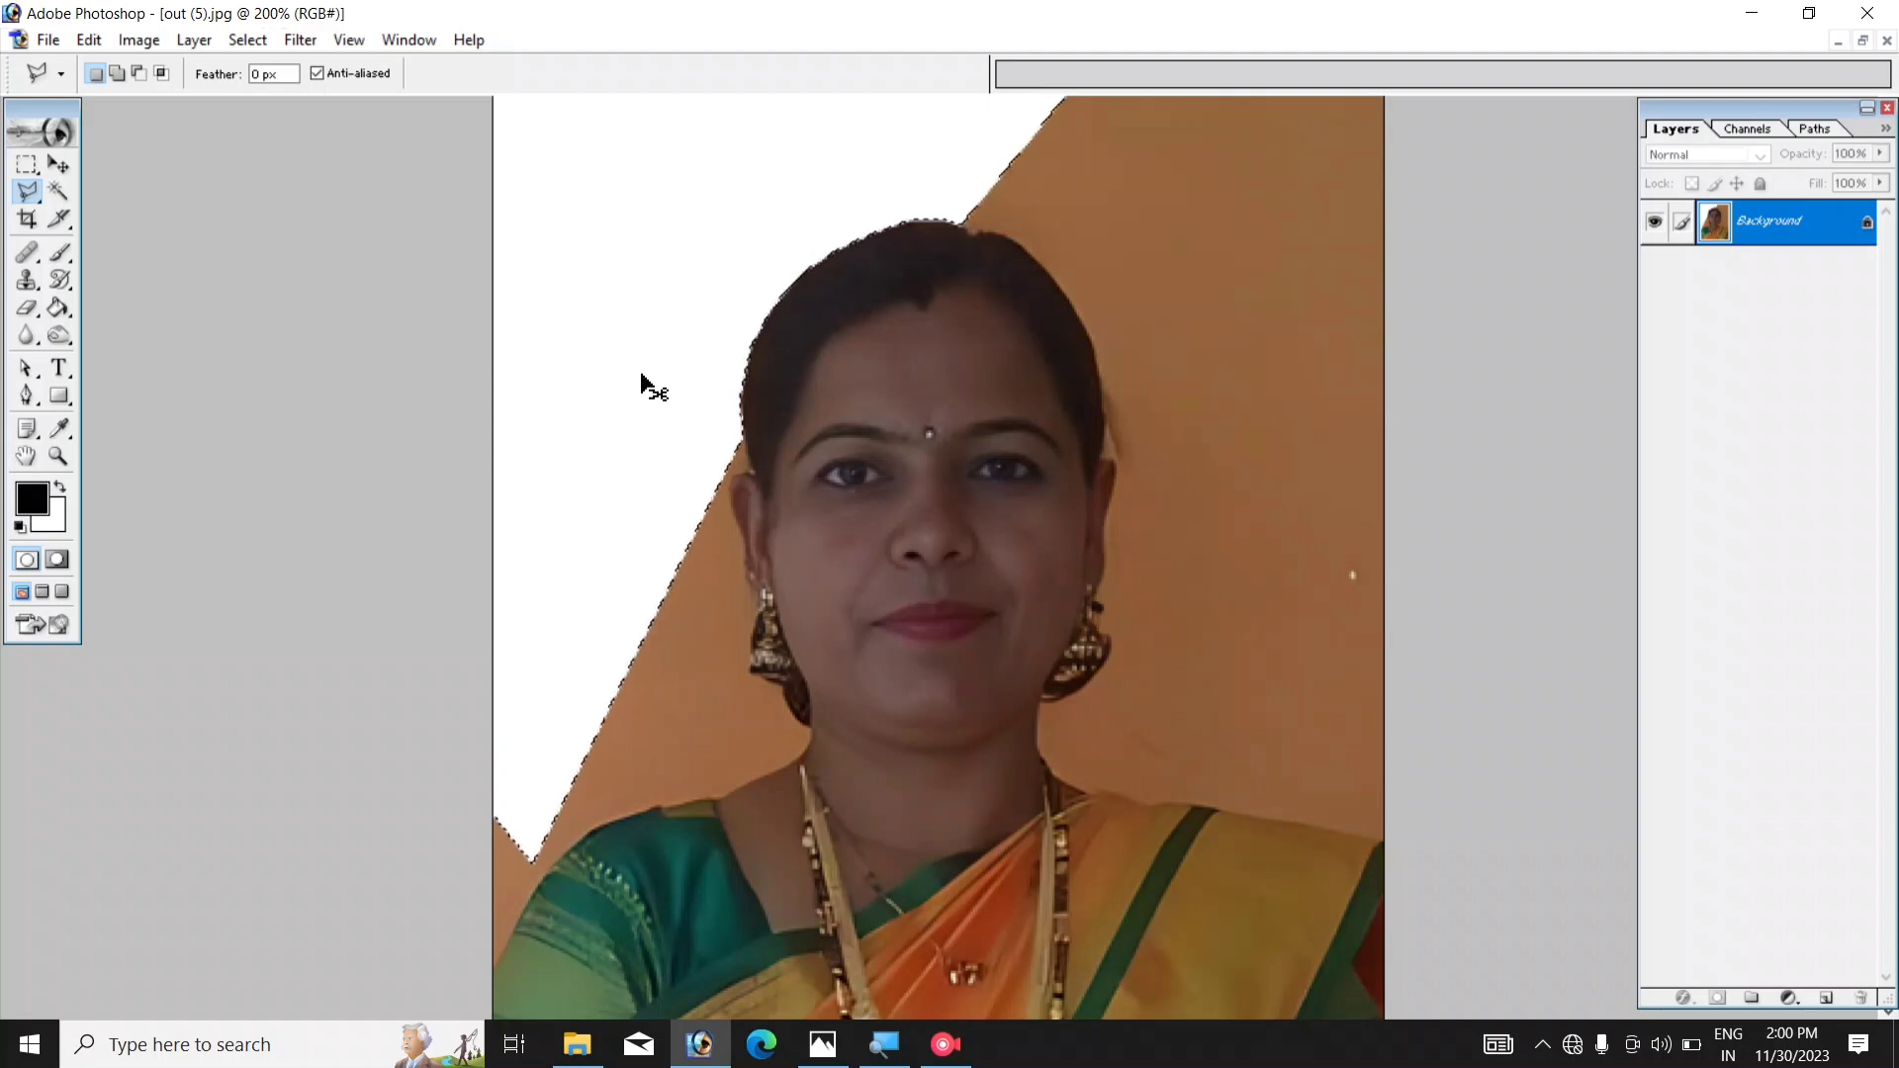
key(ctrl+minus)
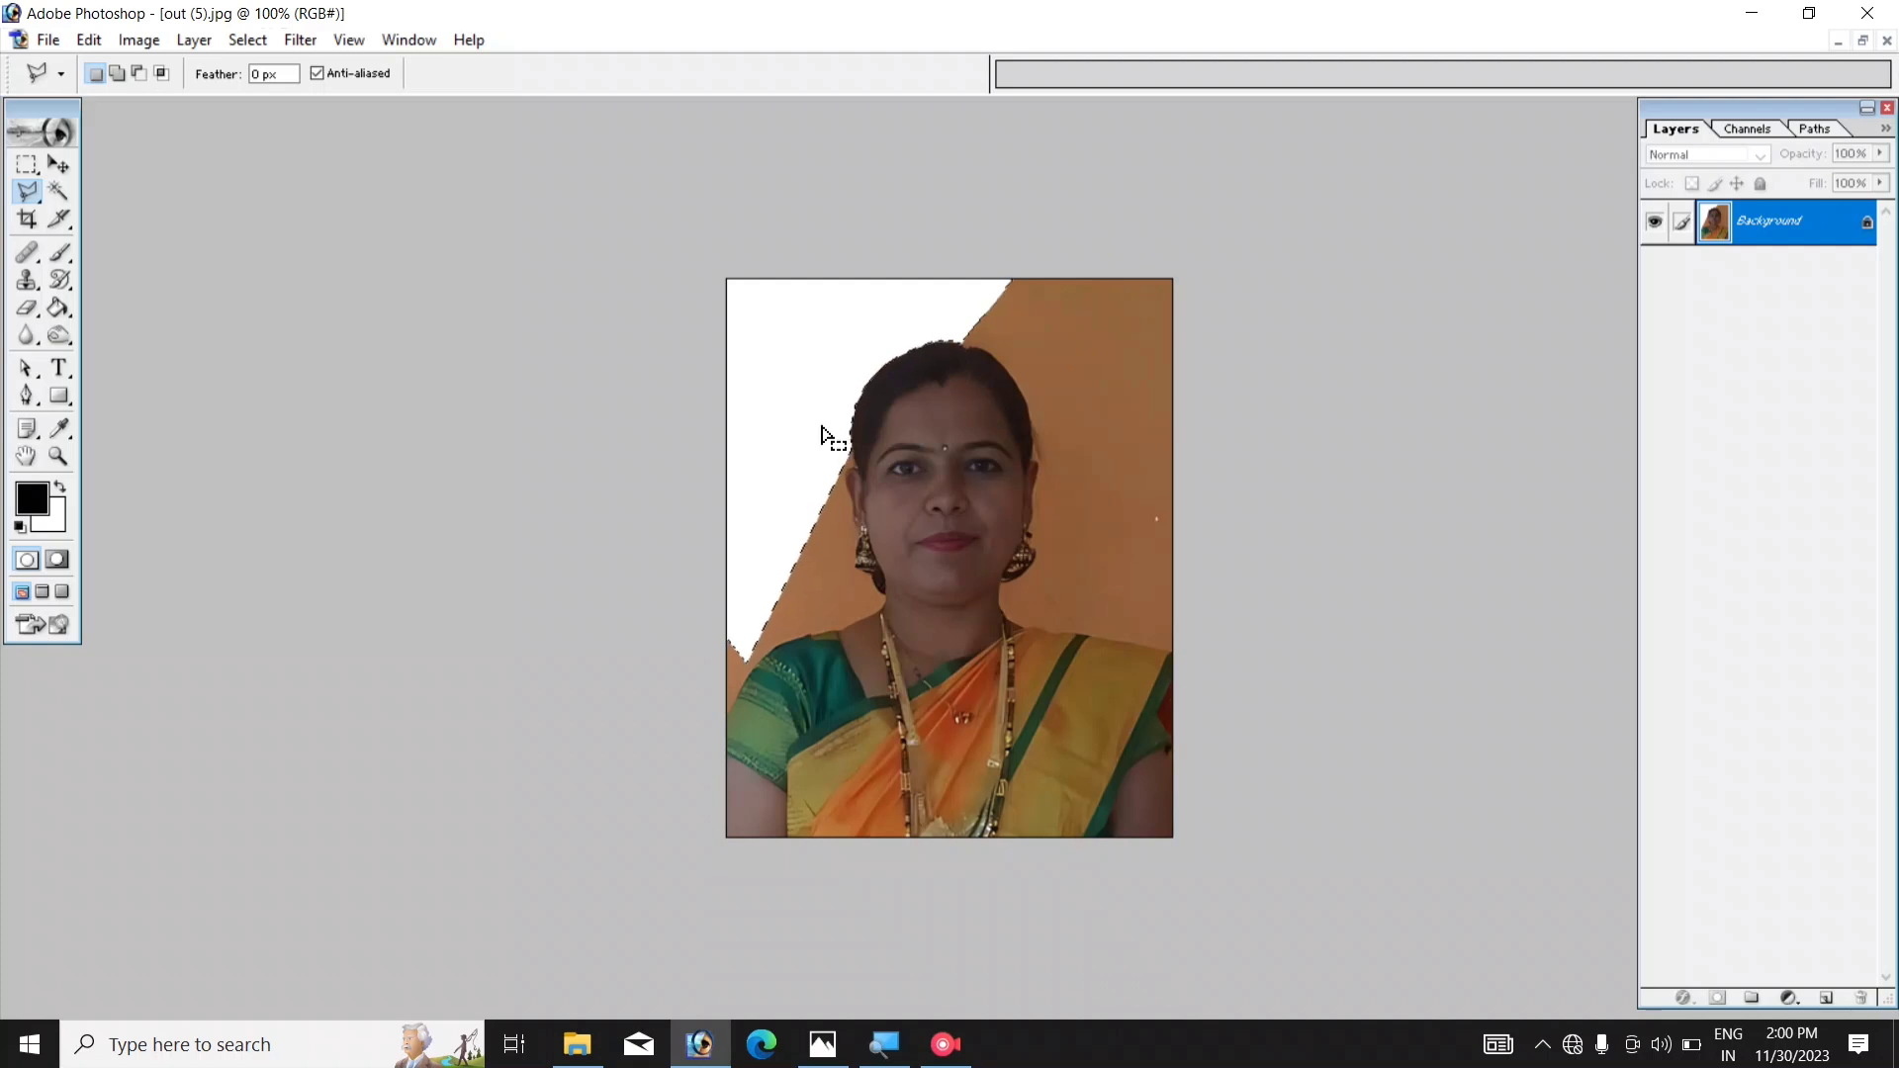
key(ctrl+d)
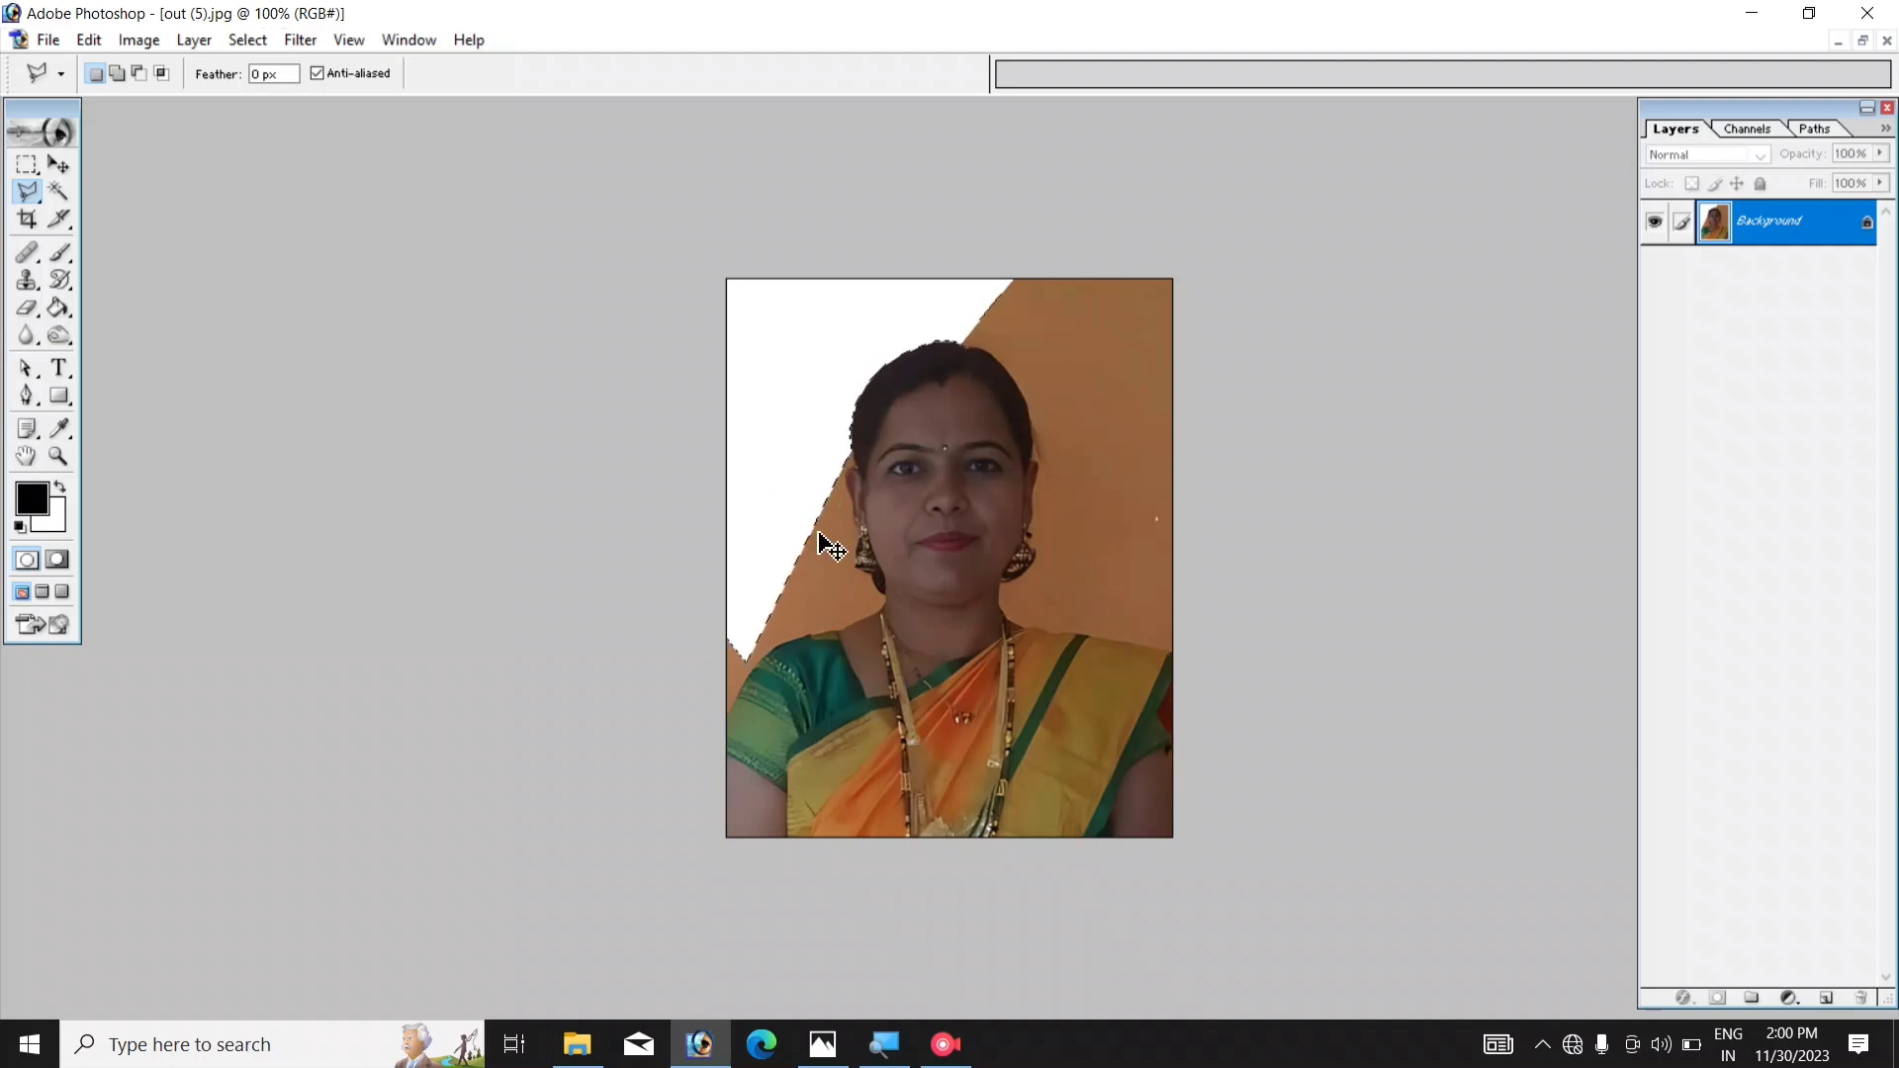
scroll(883, 475, up, 2)
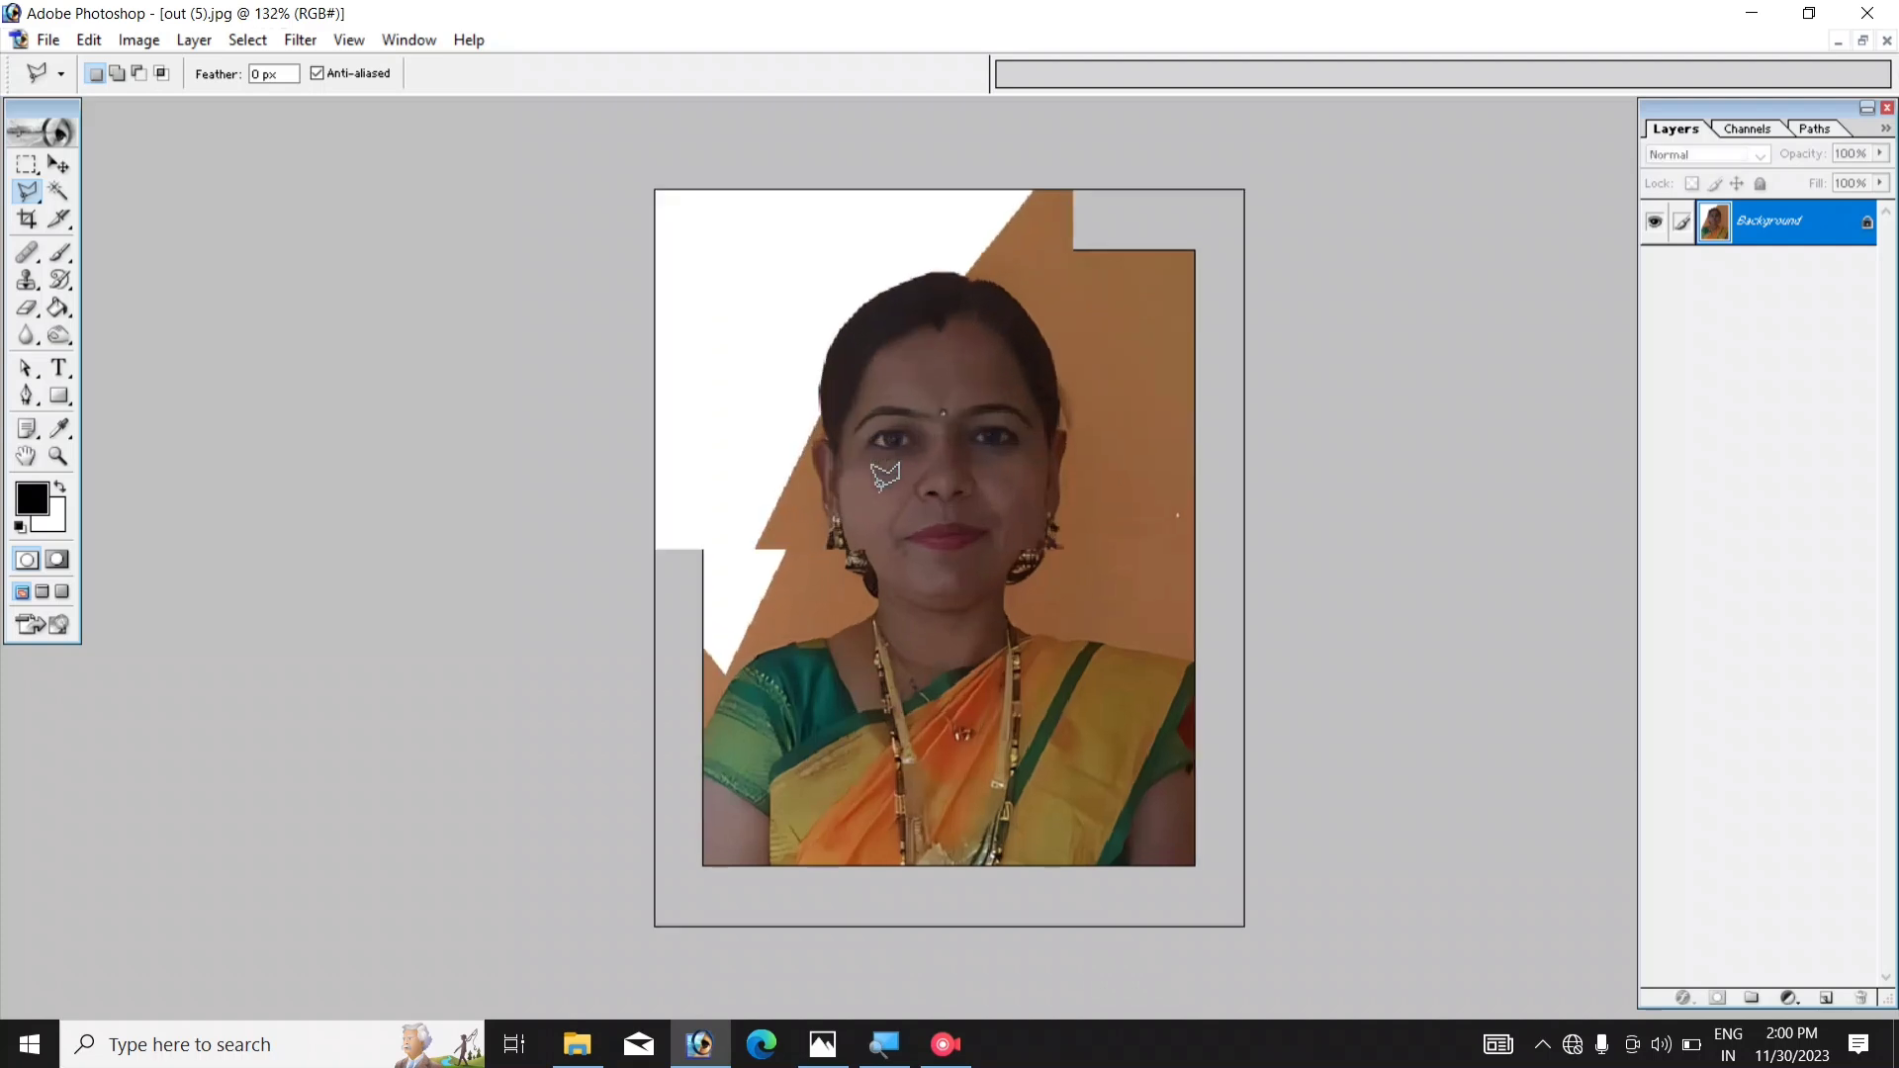
scroll(883, 475, up, 2)
scroll(883, 476, up, 2)
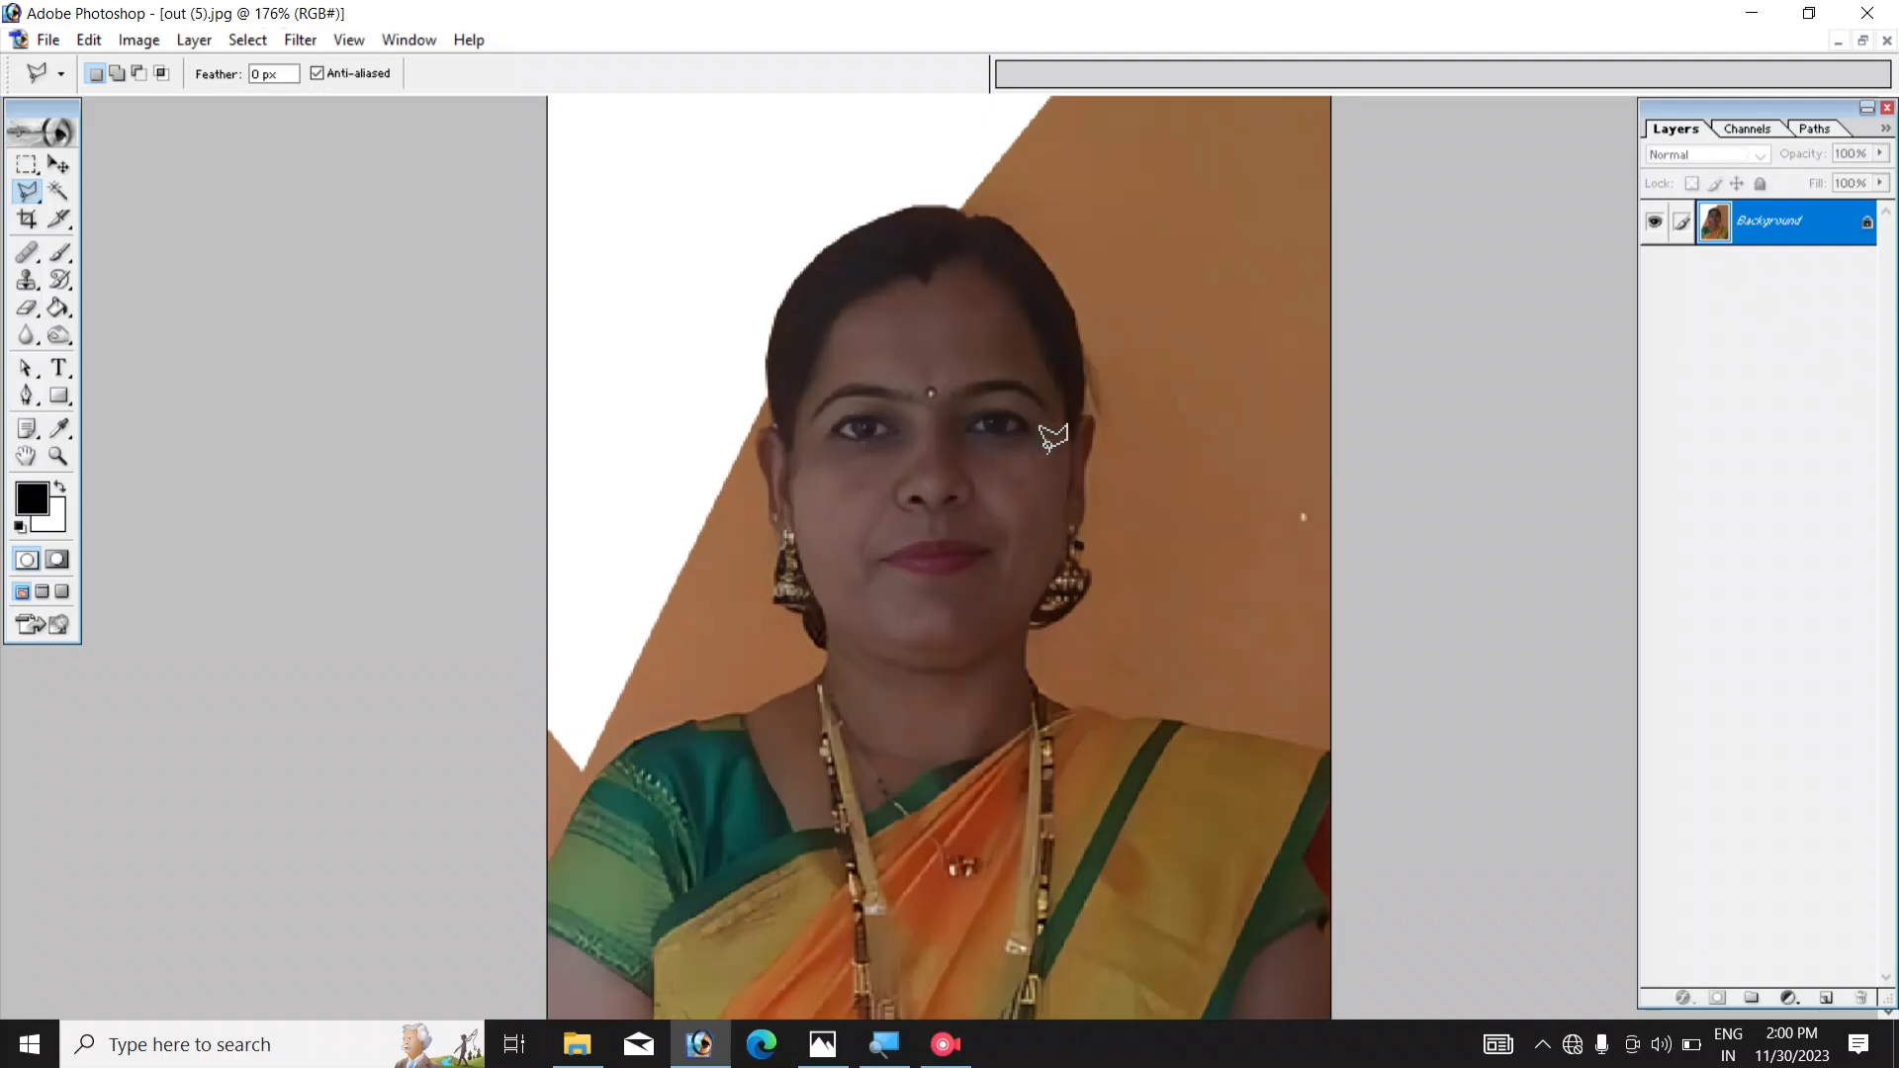
scroll(961, 326, up, 1)
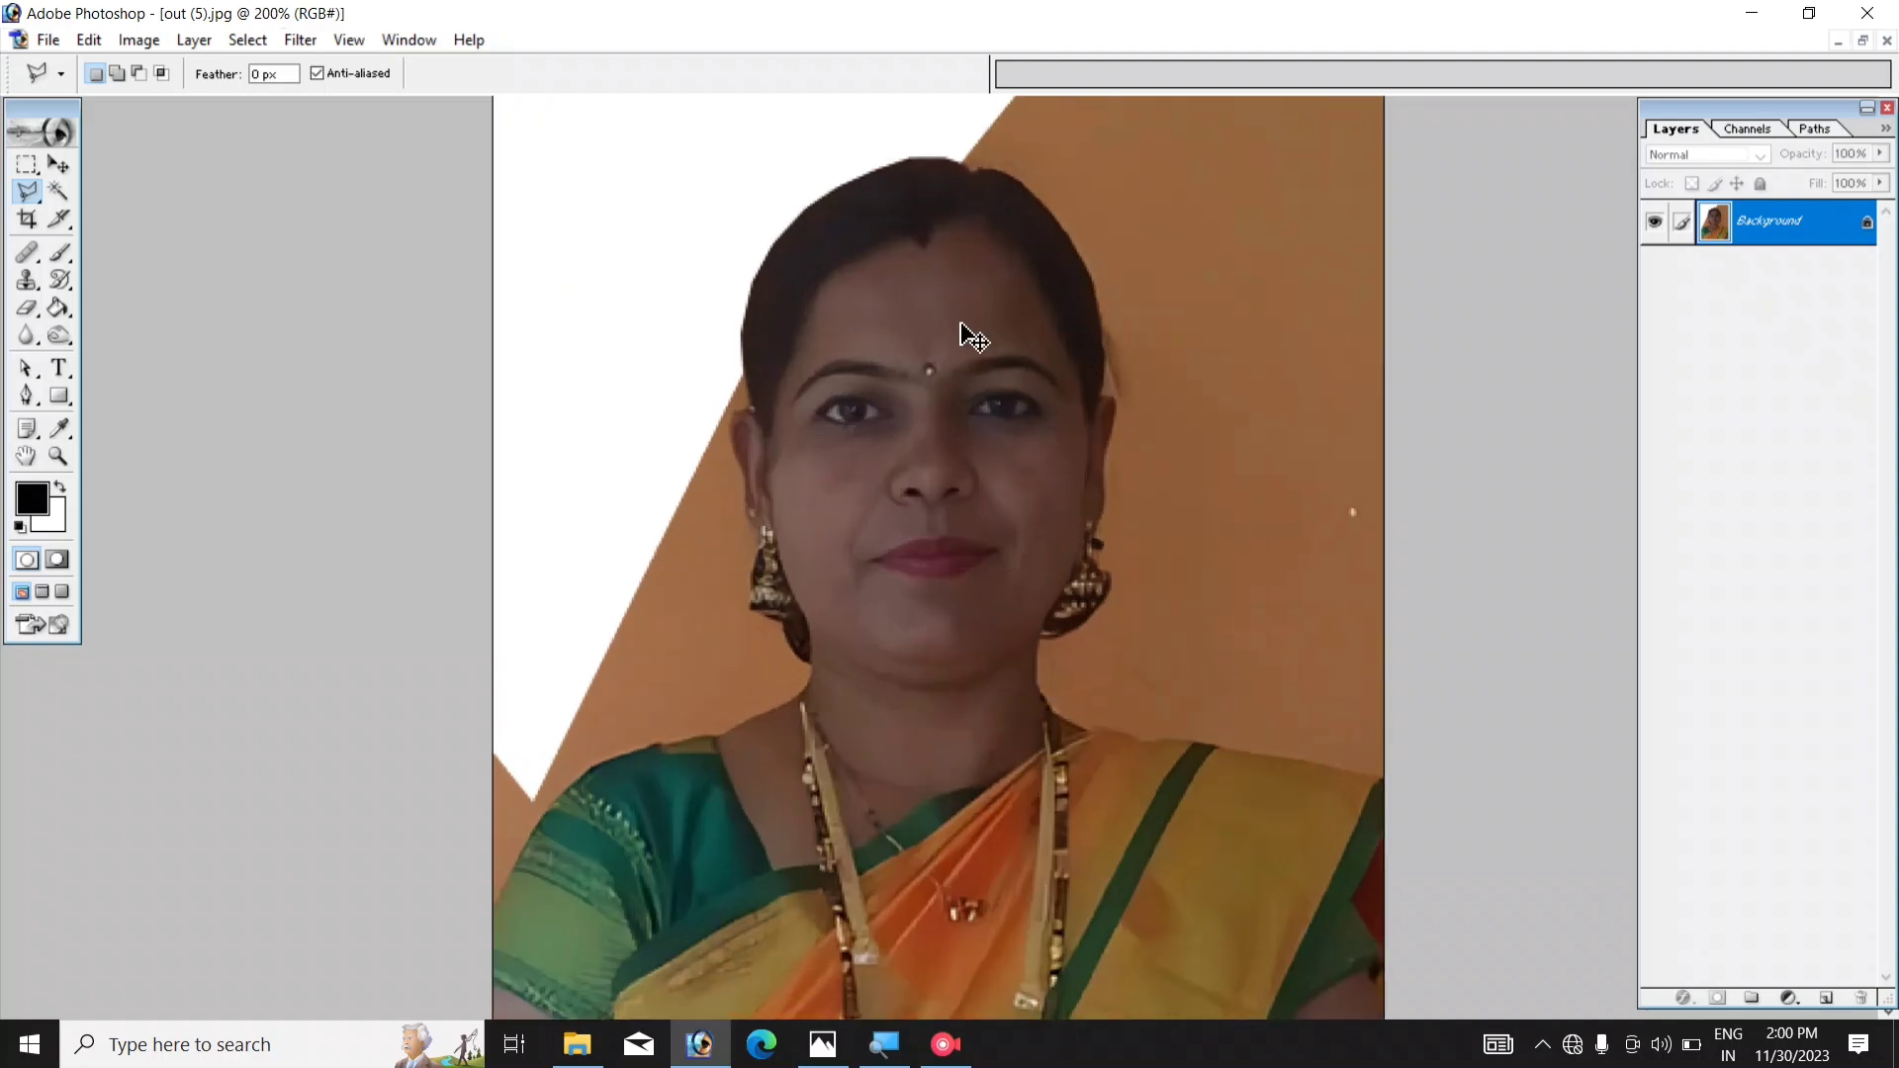
scroll(959, 321, up, 1)
scroll(958, 311, up, 1)
scroll(957, 307, up, 2)
scroll(958, 309, up, 1)
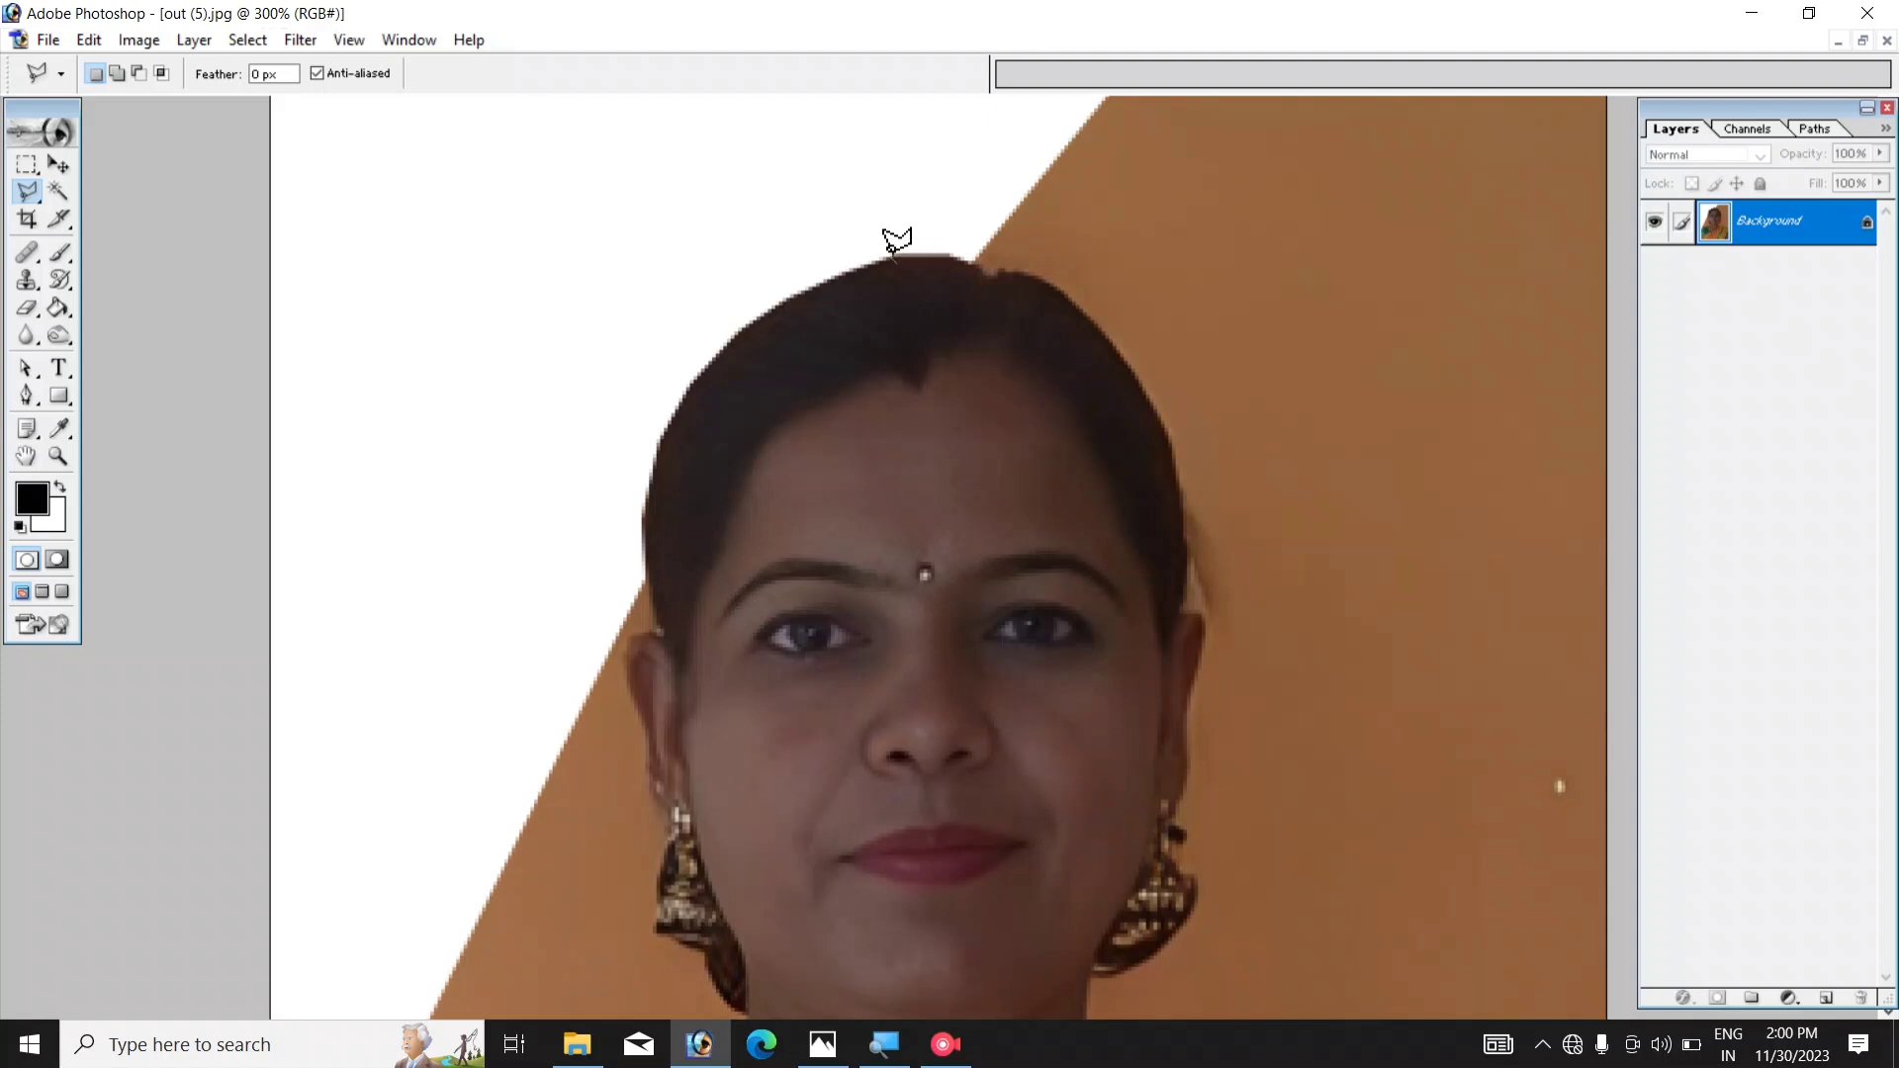
- Begin a new lasso outline along the hair's right edge
double_click(893, 248)
click(952, 408)
click(974, 265)
click(1101, 321)
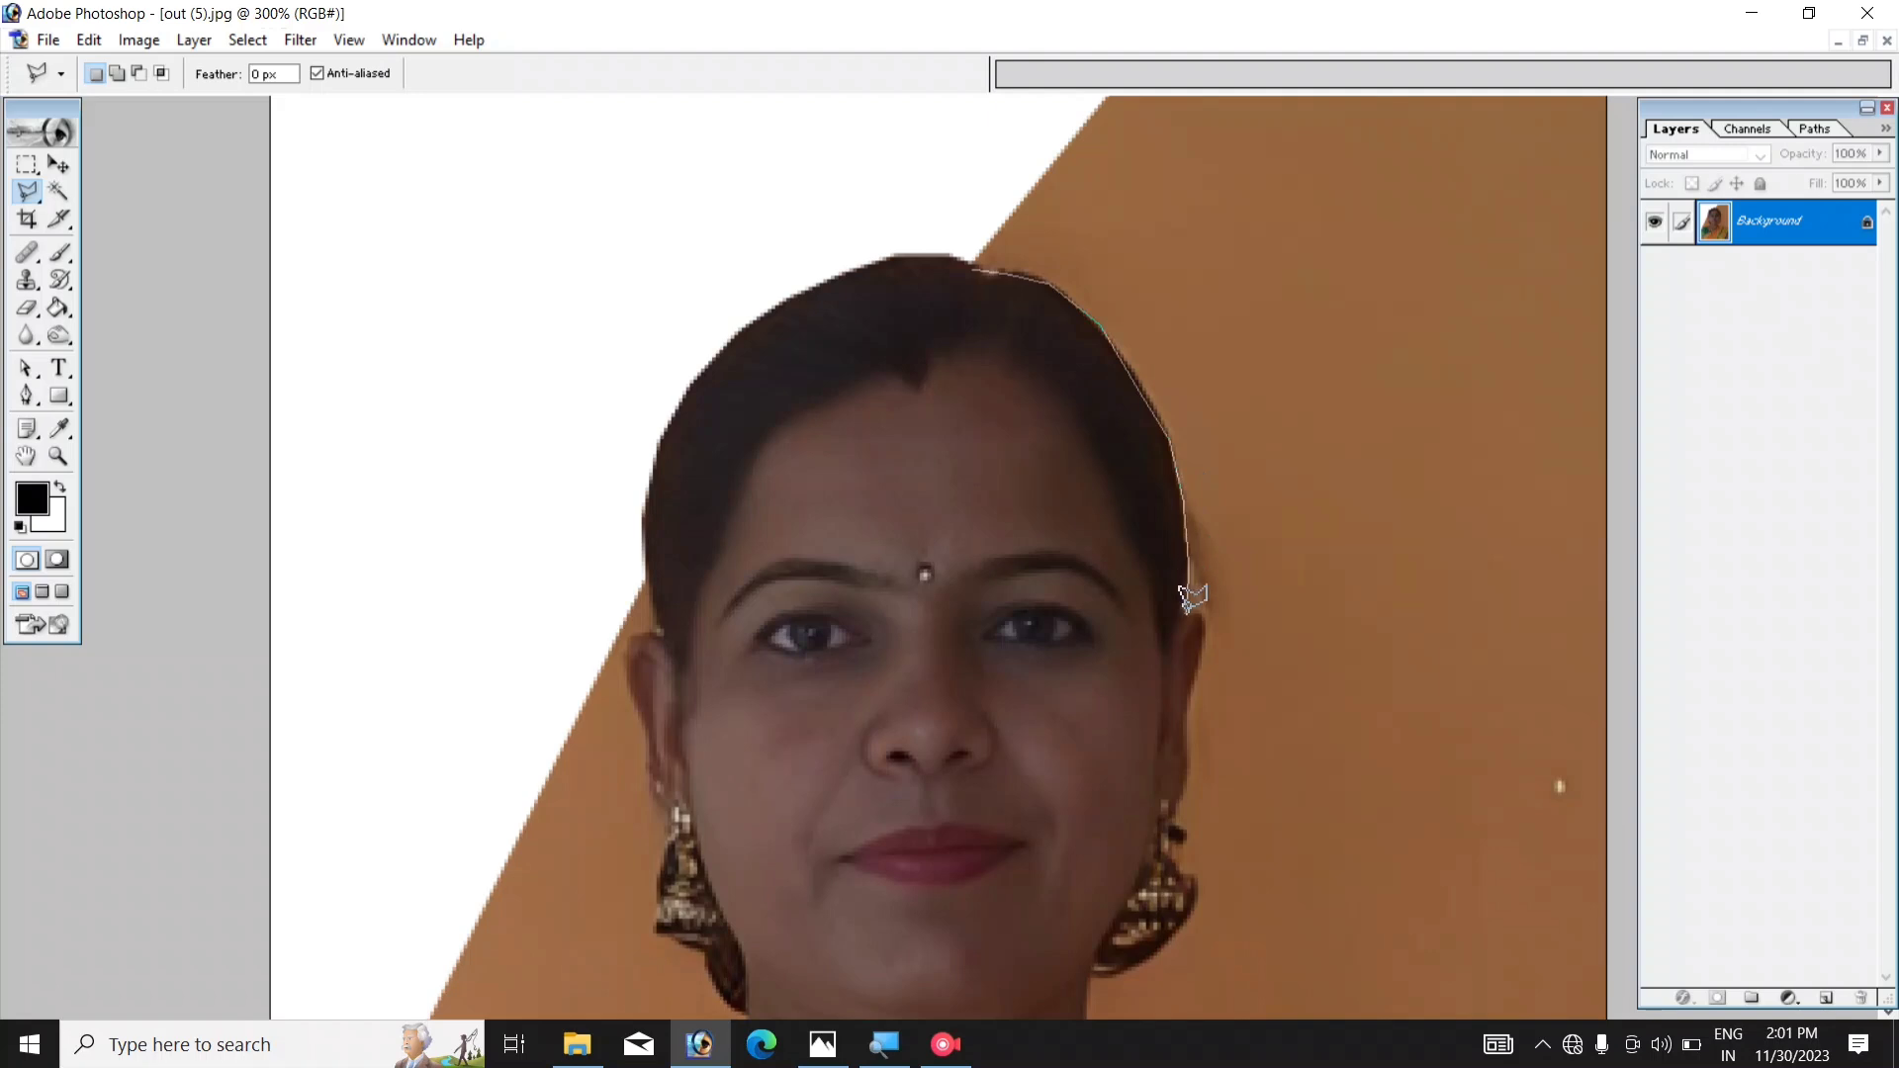
key(ctrl+minus)
scroll(1286, 297, down, 3)
- Trace the right background along face, earring, neck and saree, and fill it white
scroll(1052, 360, down, 2)
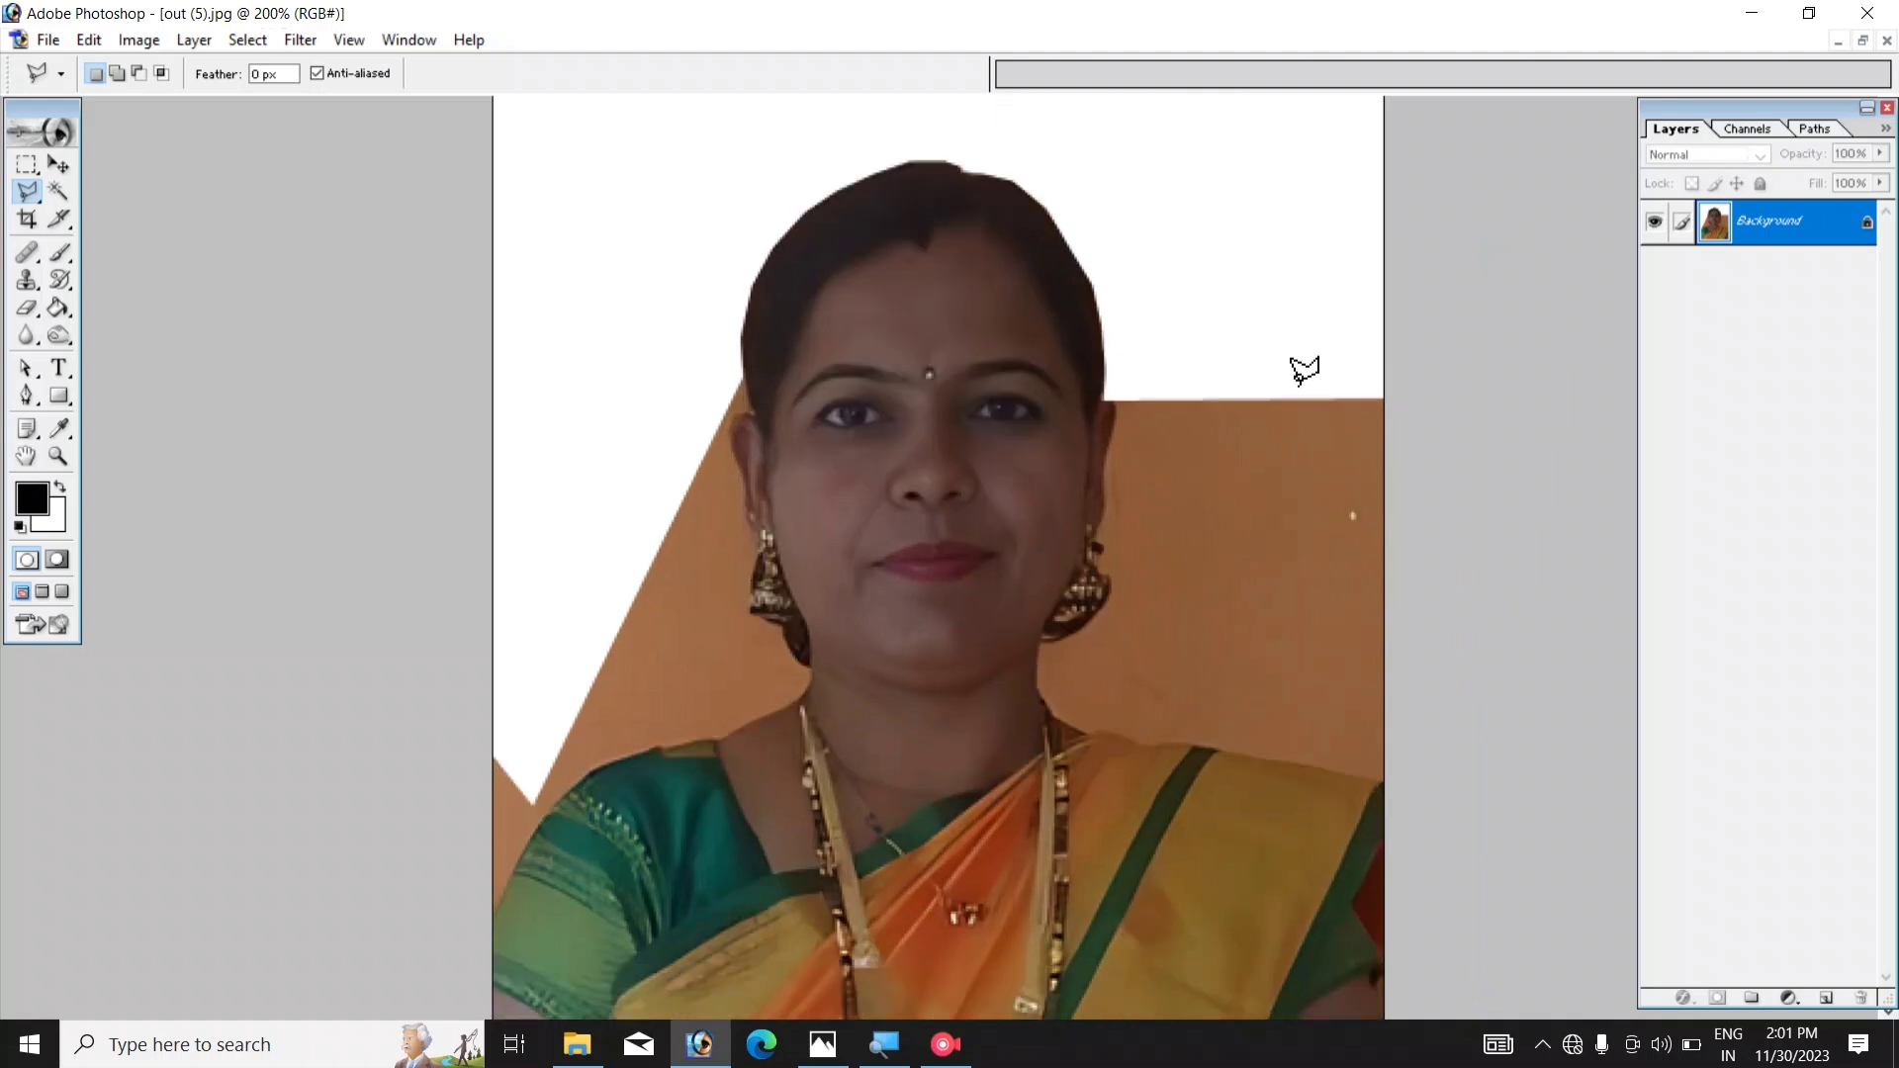
key(ctrl+plus)
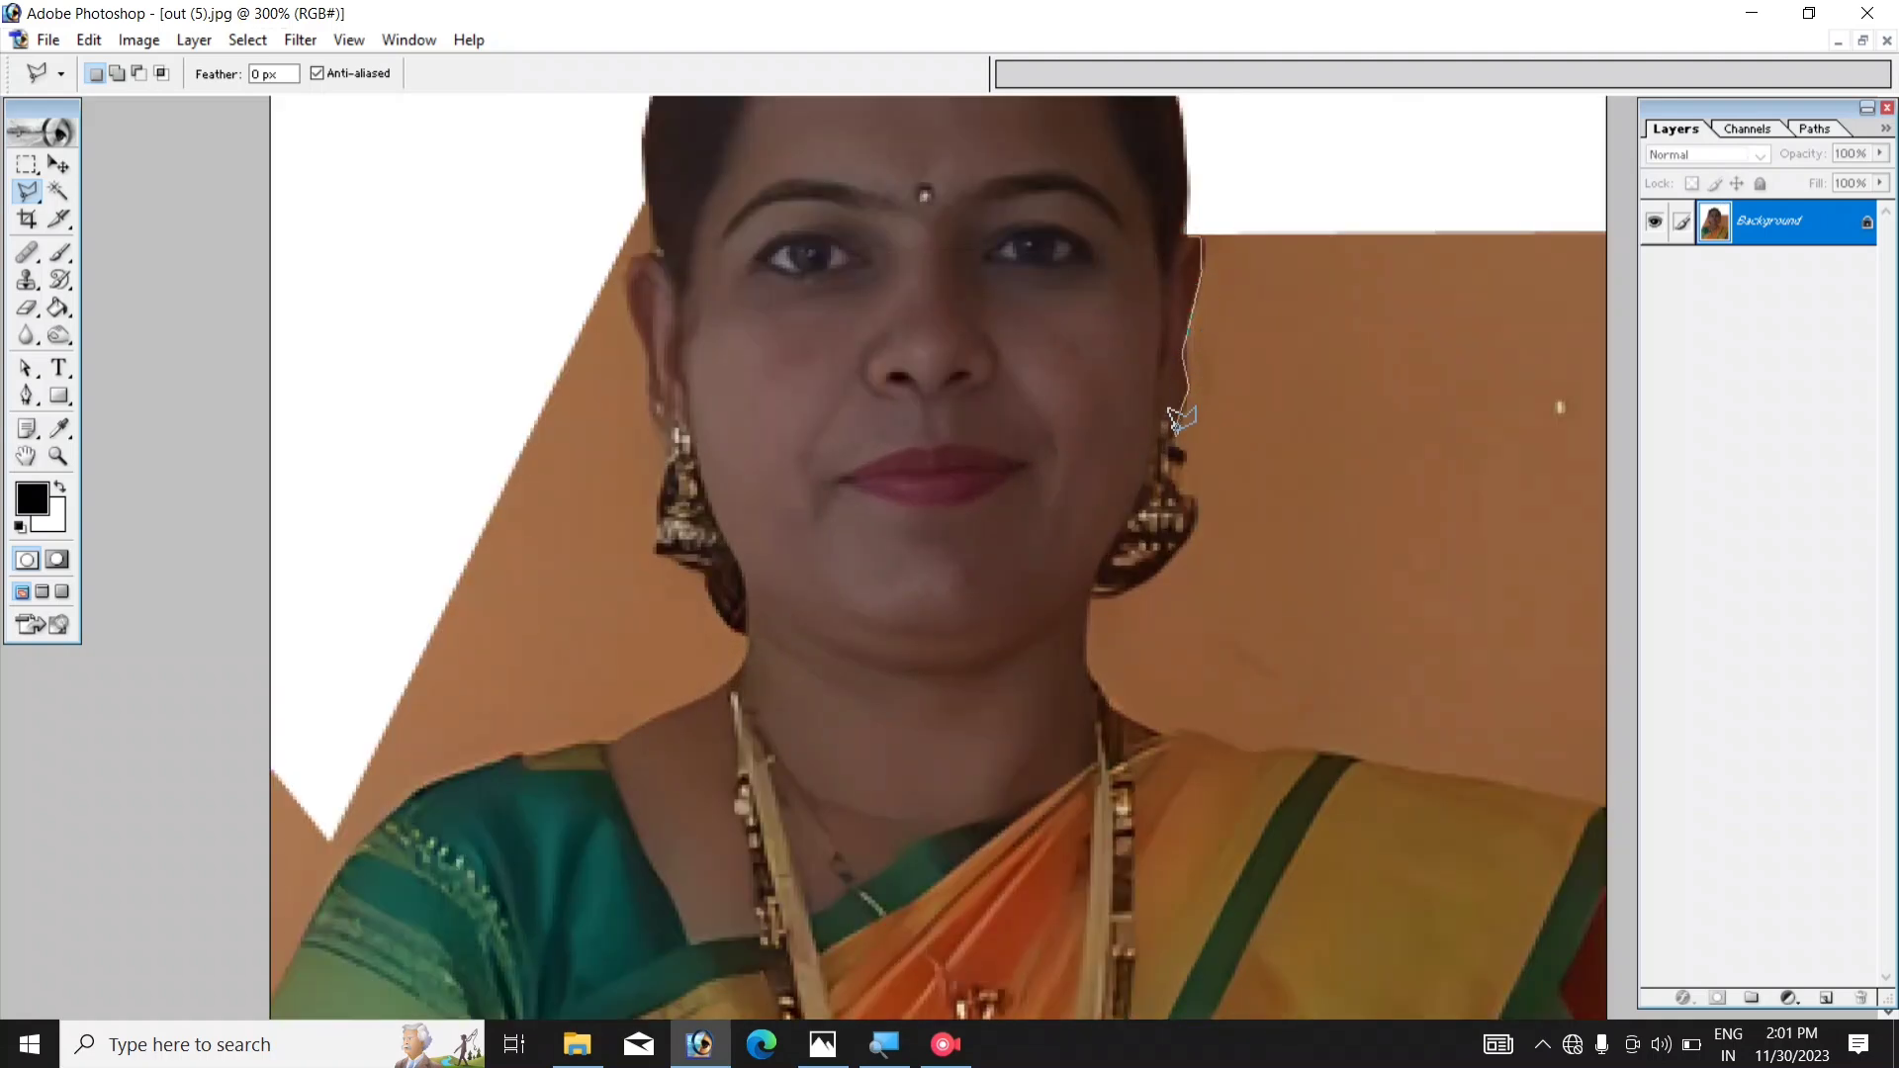
click(1172, 451)
click(1193, 515)
click(1142, 578)
click(1091, 599)
click(1088, 682)
click(1147, 729)
click(1360, 757)
click(1605, 803)
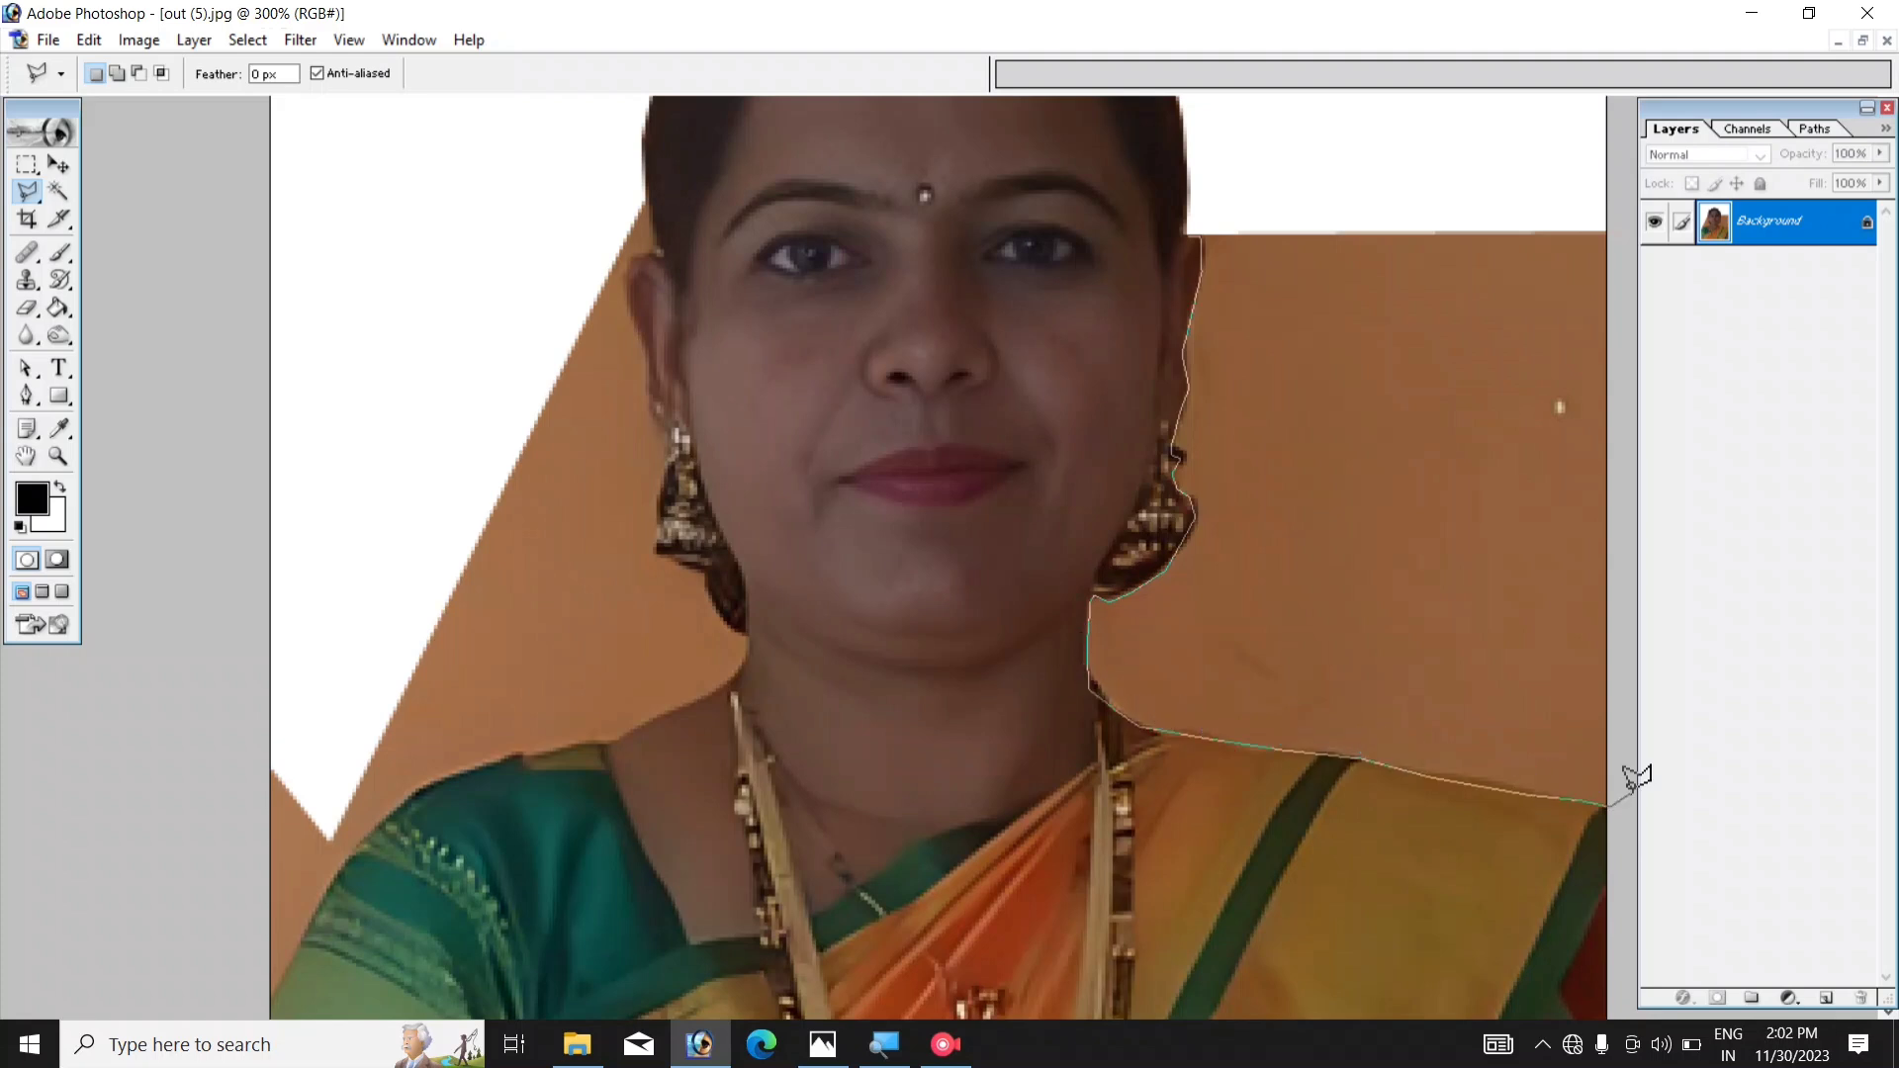
click(1632, 197)
click(1199, 212)
key(Delete)
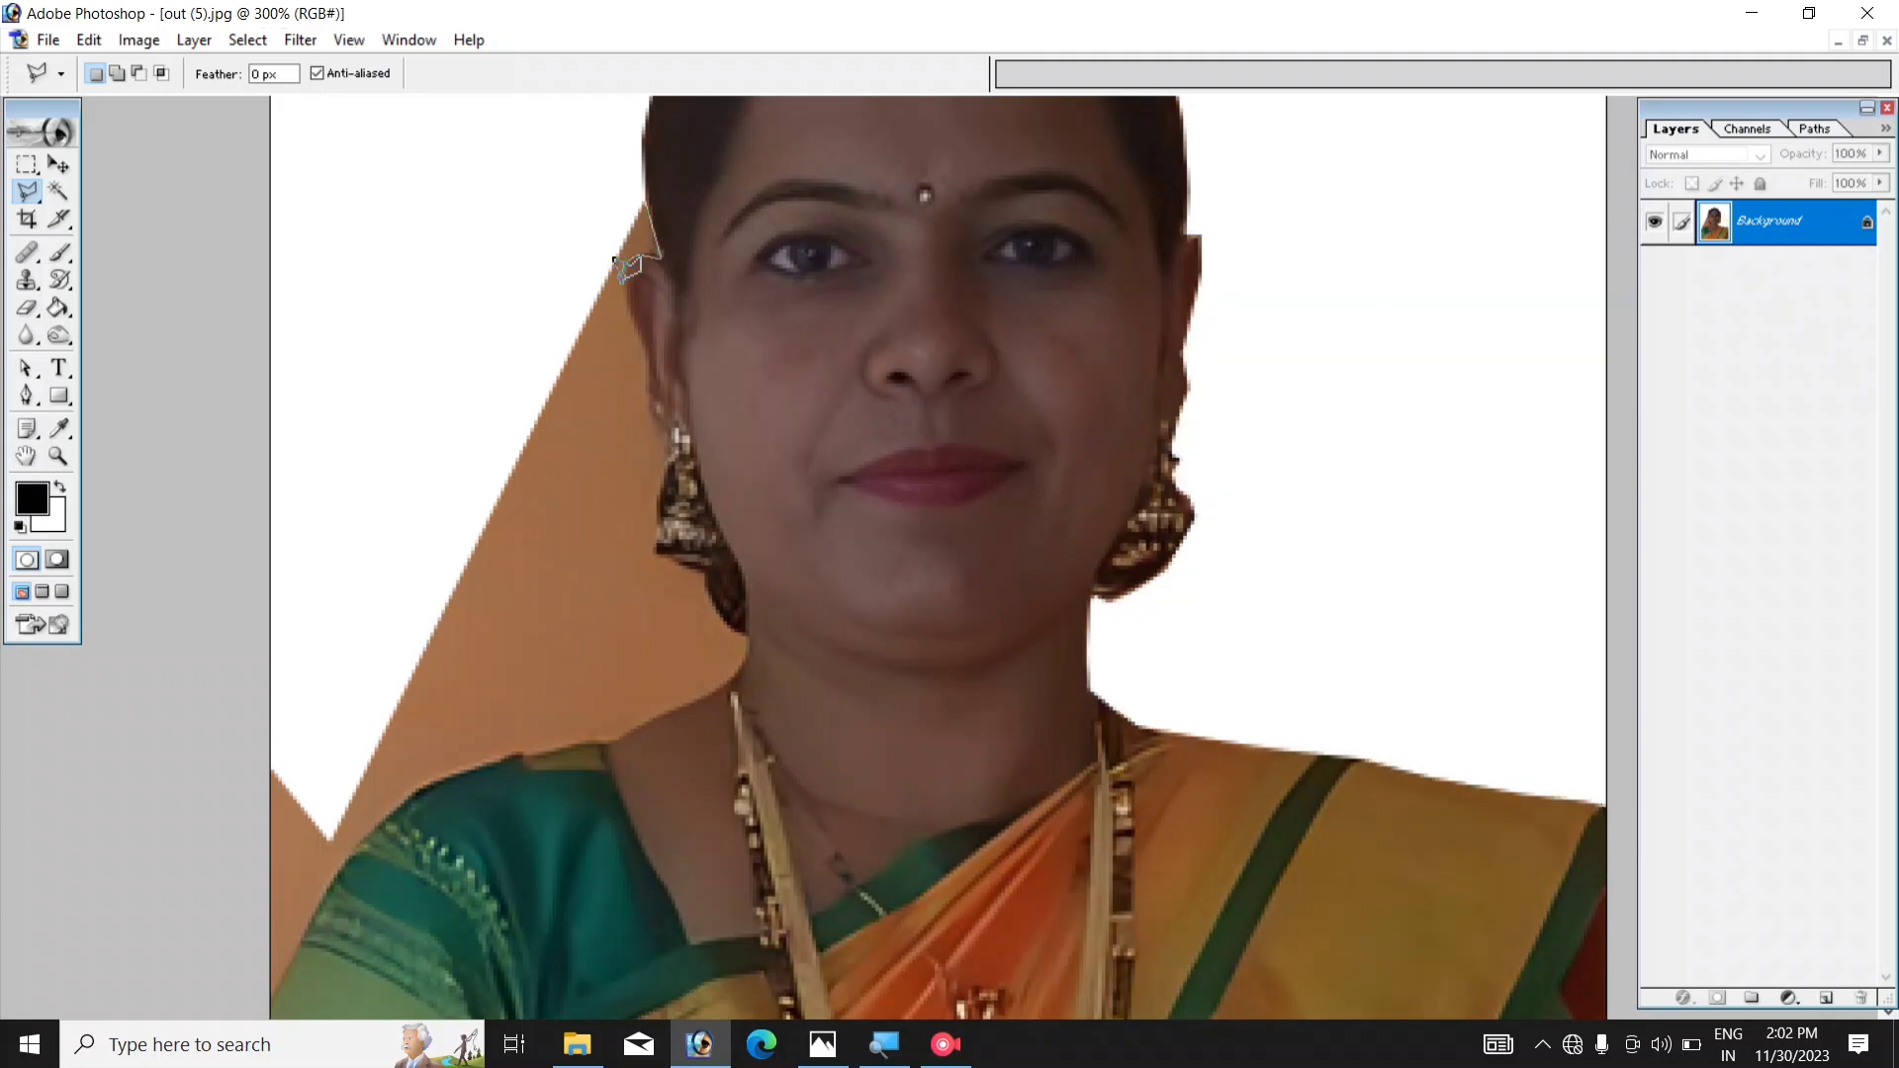
- Trace the left background along face, earring and jawline, and fill it white
click(623, 263)
click(647, 344)
click(653, 425)
click(674, 457)
click(653, 515)
click(655, 554)
click(700, 585)
click(748, 644)
click(739, 681)
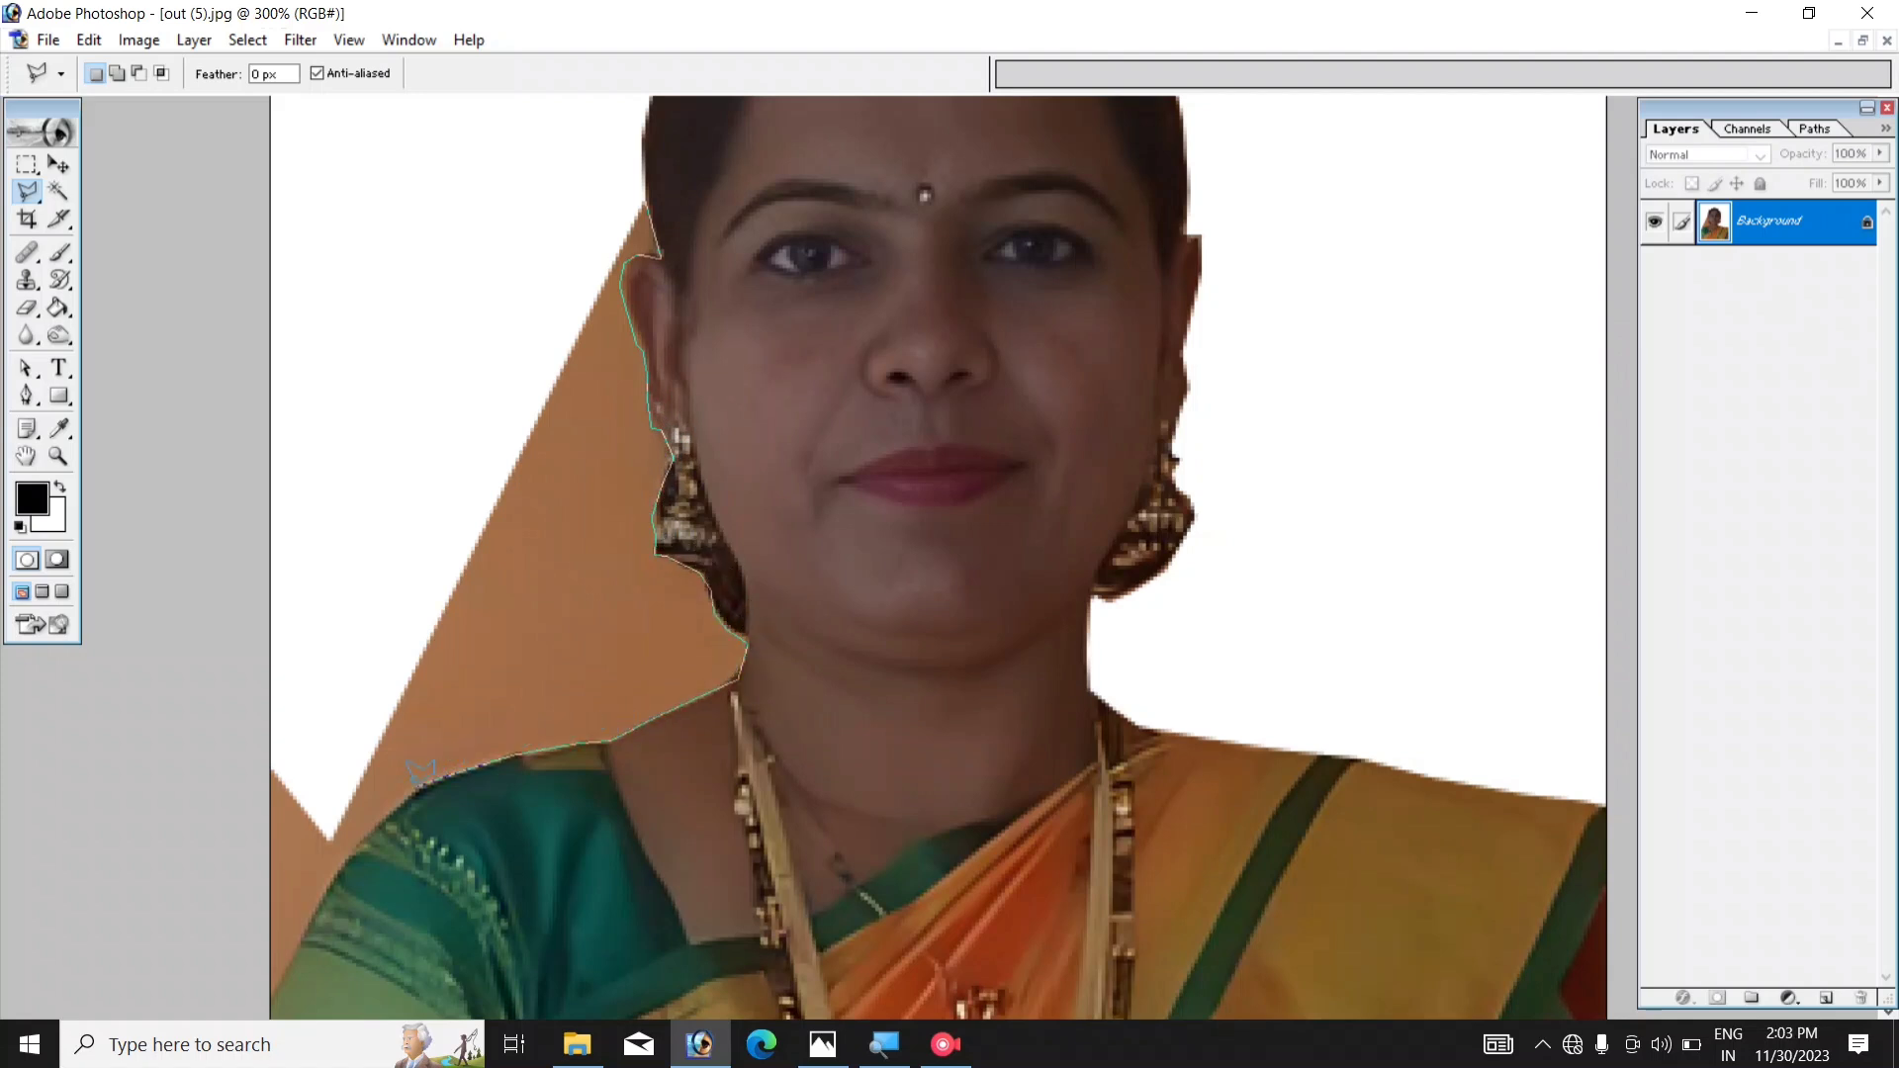
click(212, 880)
click(296, 542)
click(420, 324)
click(583, 198)
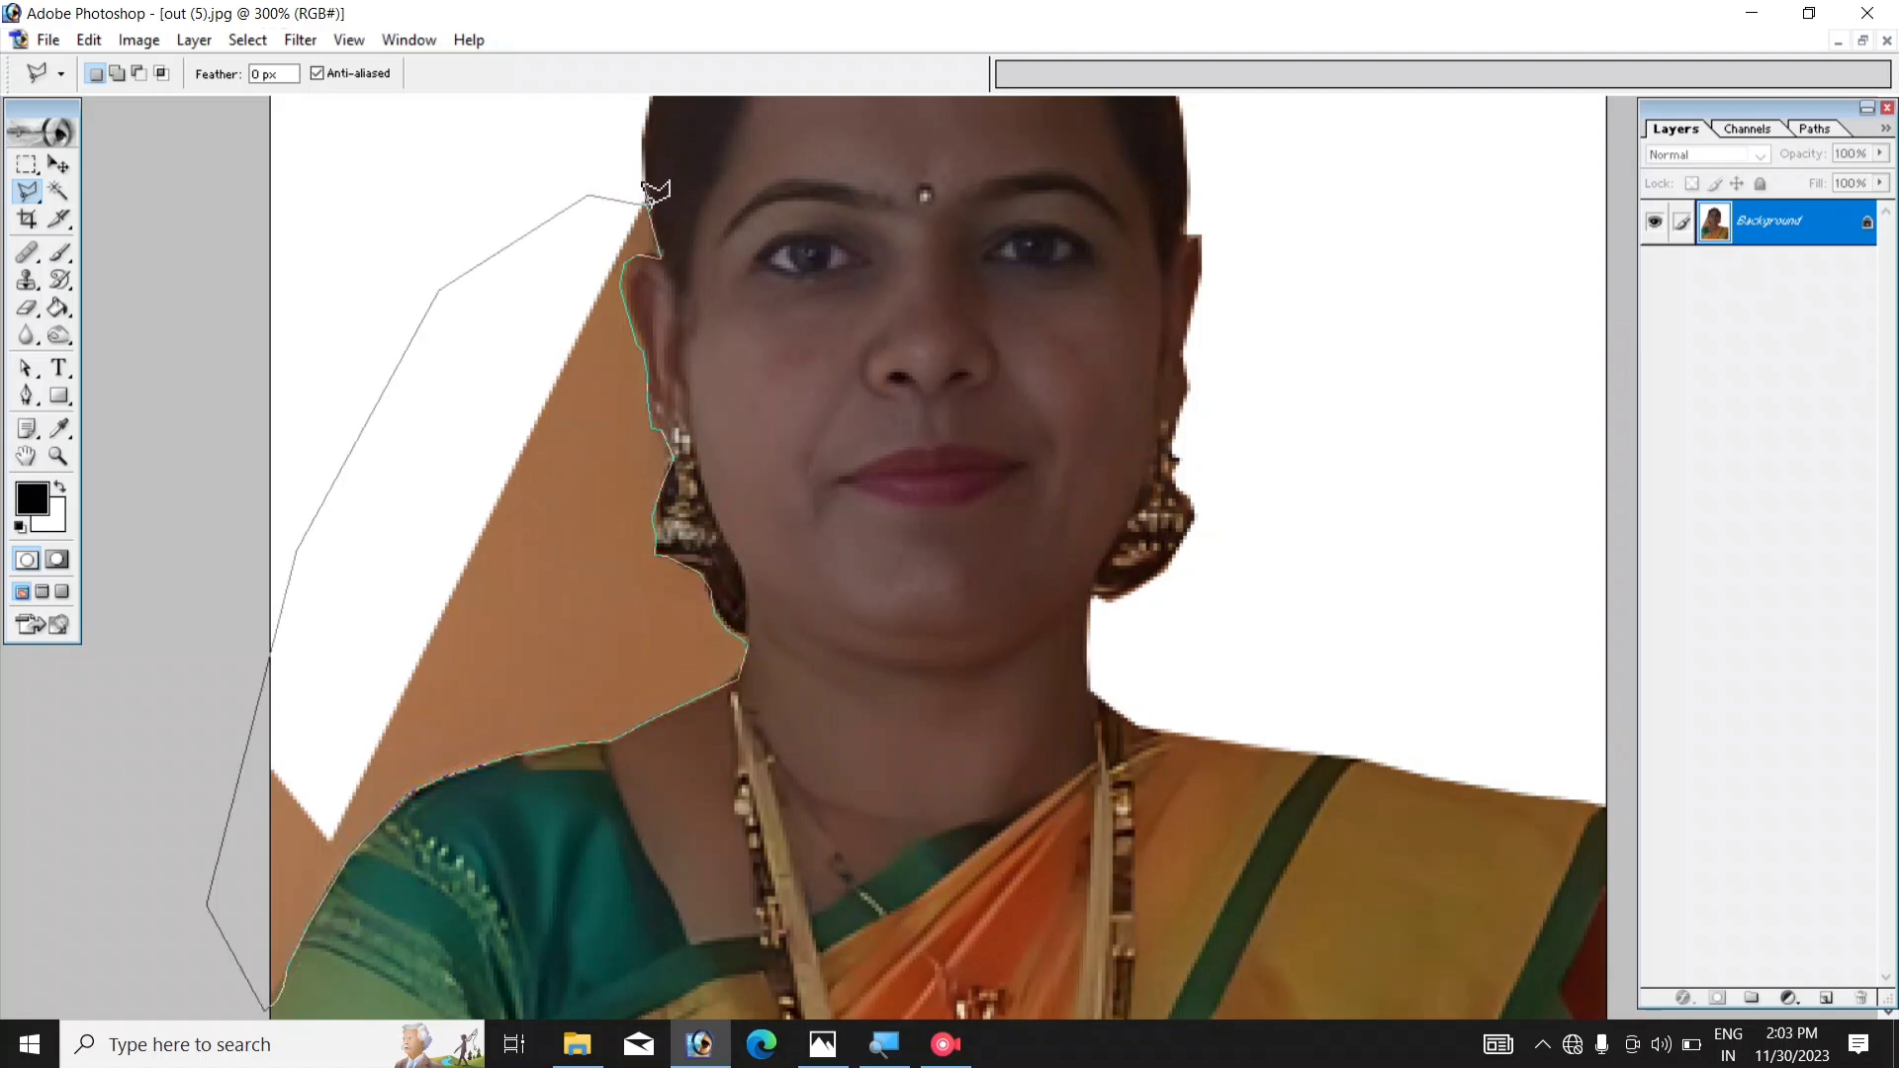
click(656, 197)
scroll(662, 263, up, 5)
key(Delete)
- Deselect, view the whole portrait at 100%, and select the Background layer
key(ctrl+d)
key(ctrl+alt+0)
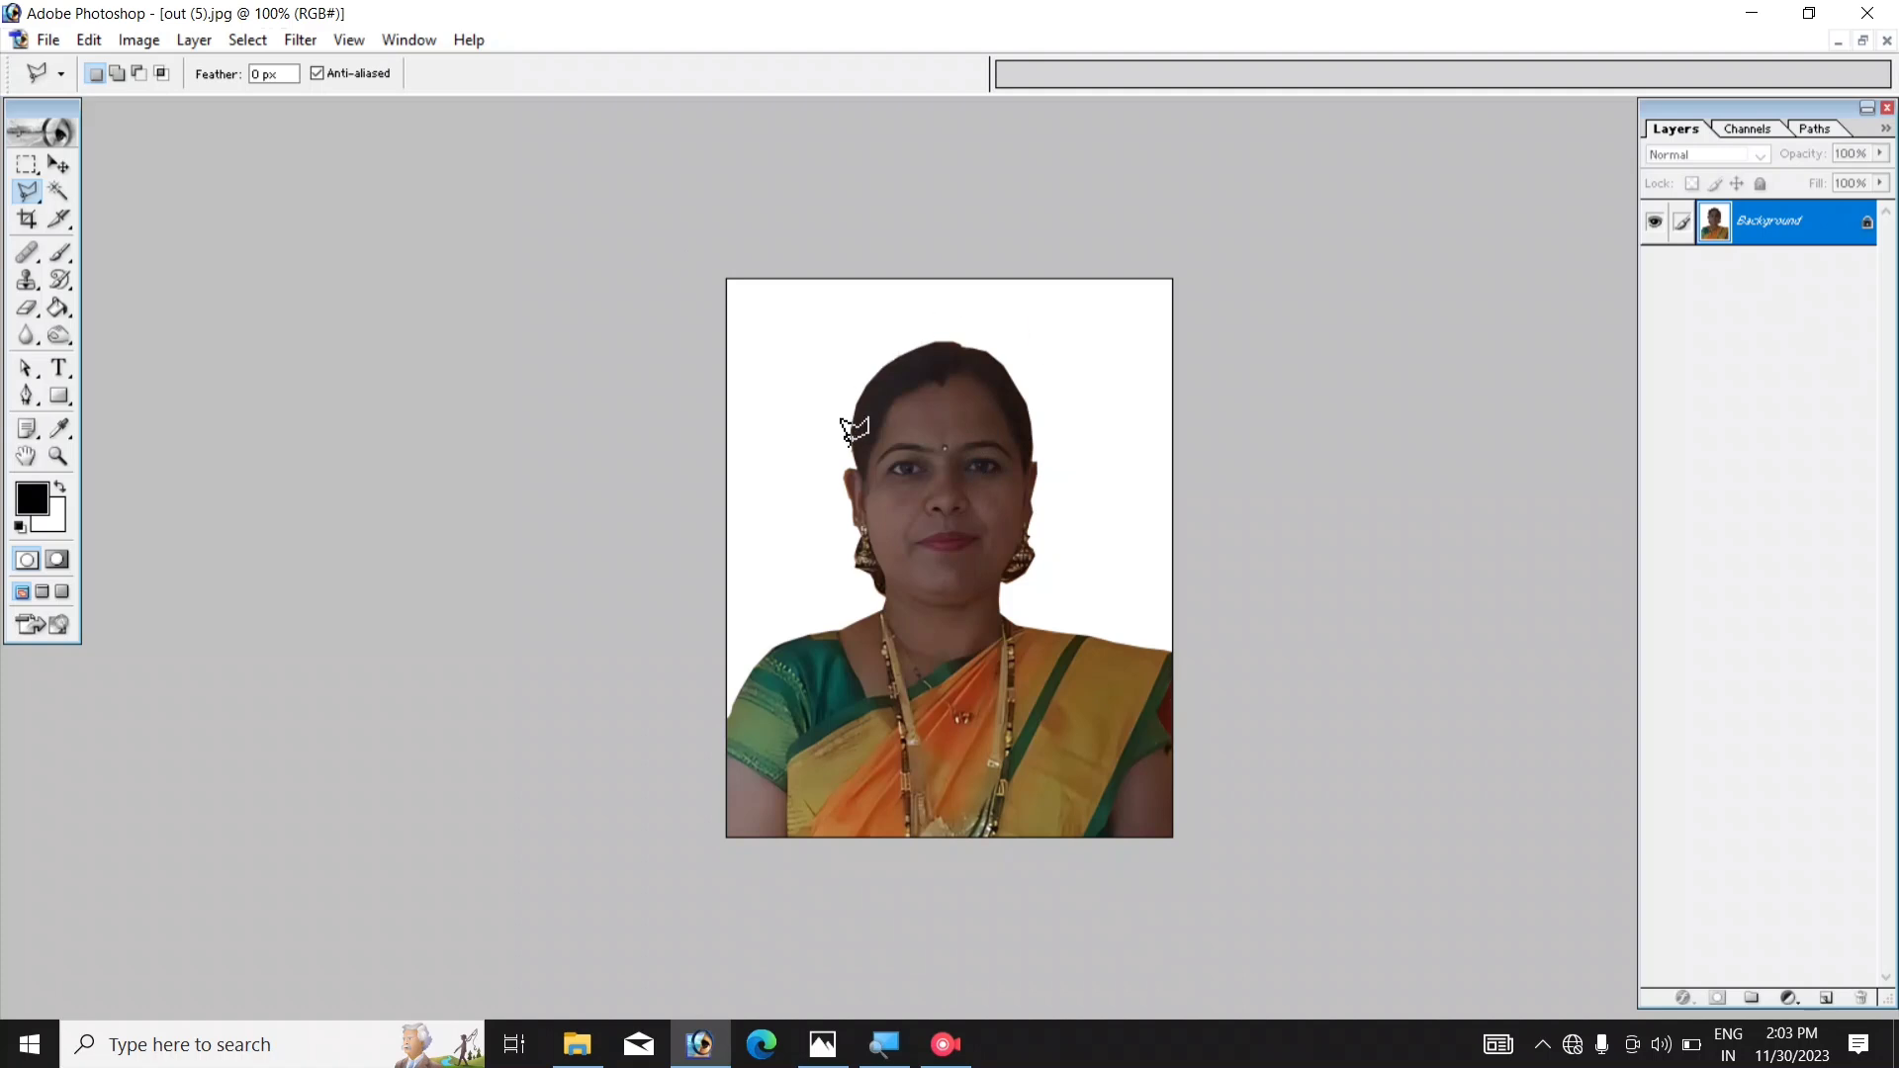
scroll(929, 552, up, 1)
scroll(930, 542, up, 1)
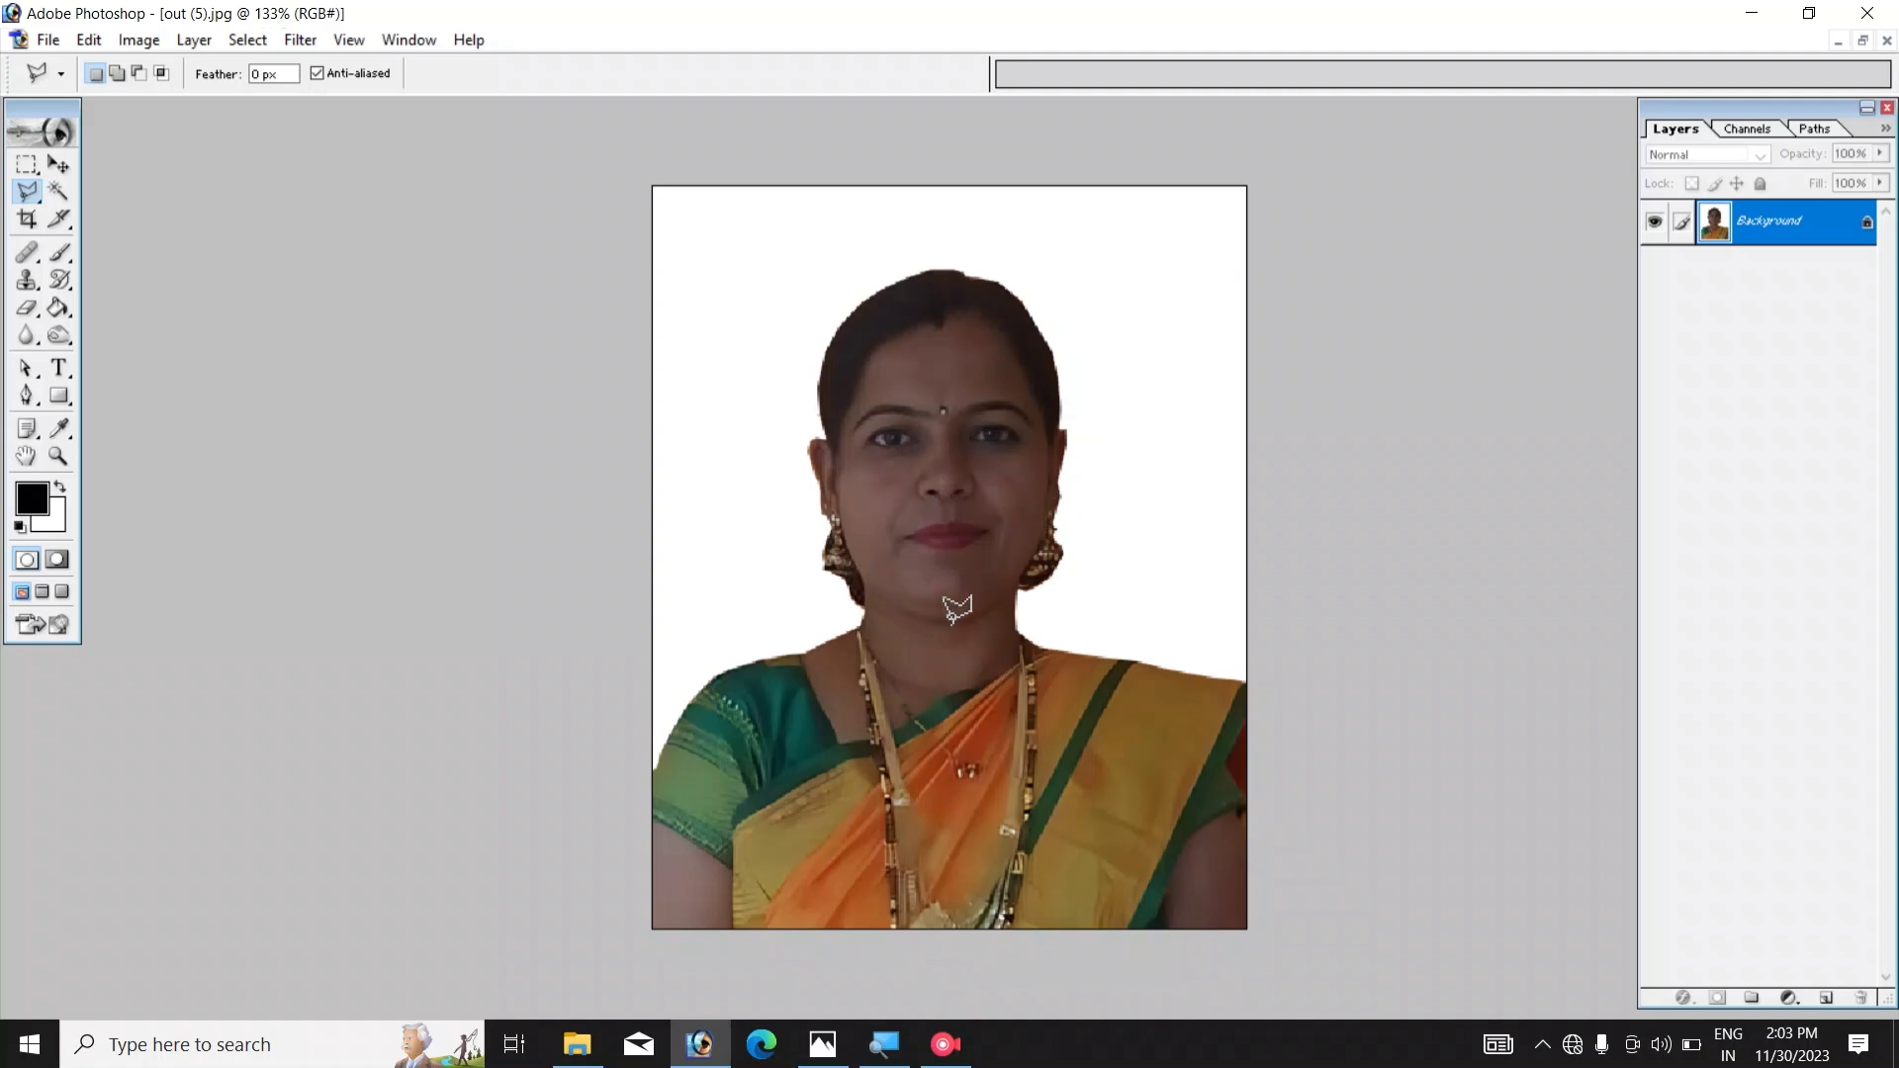
scroll(999, 554, up, 1)
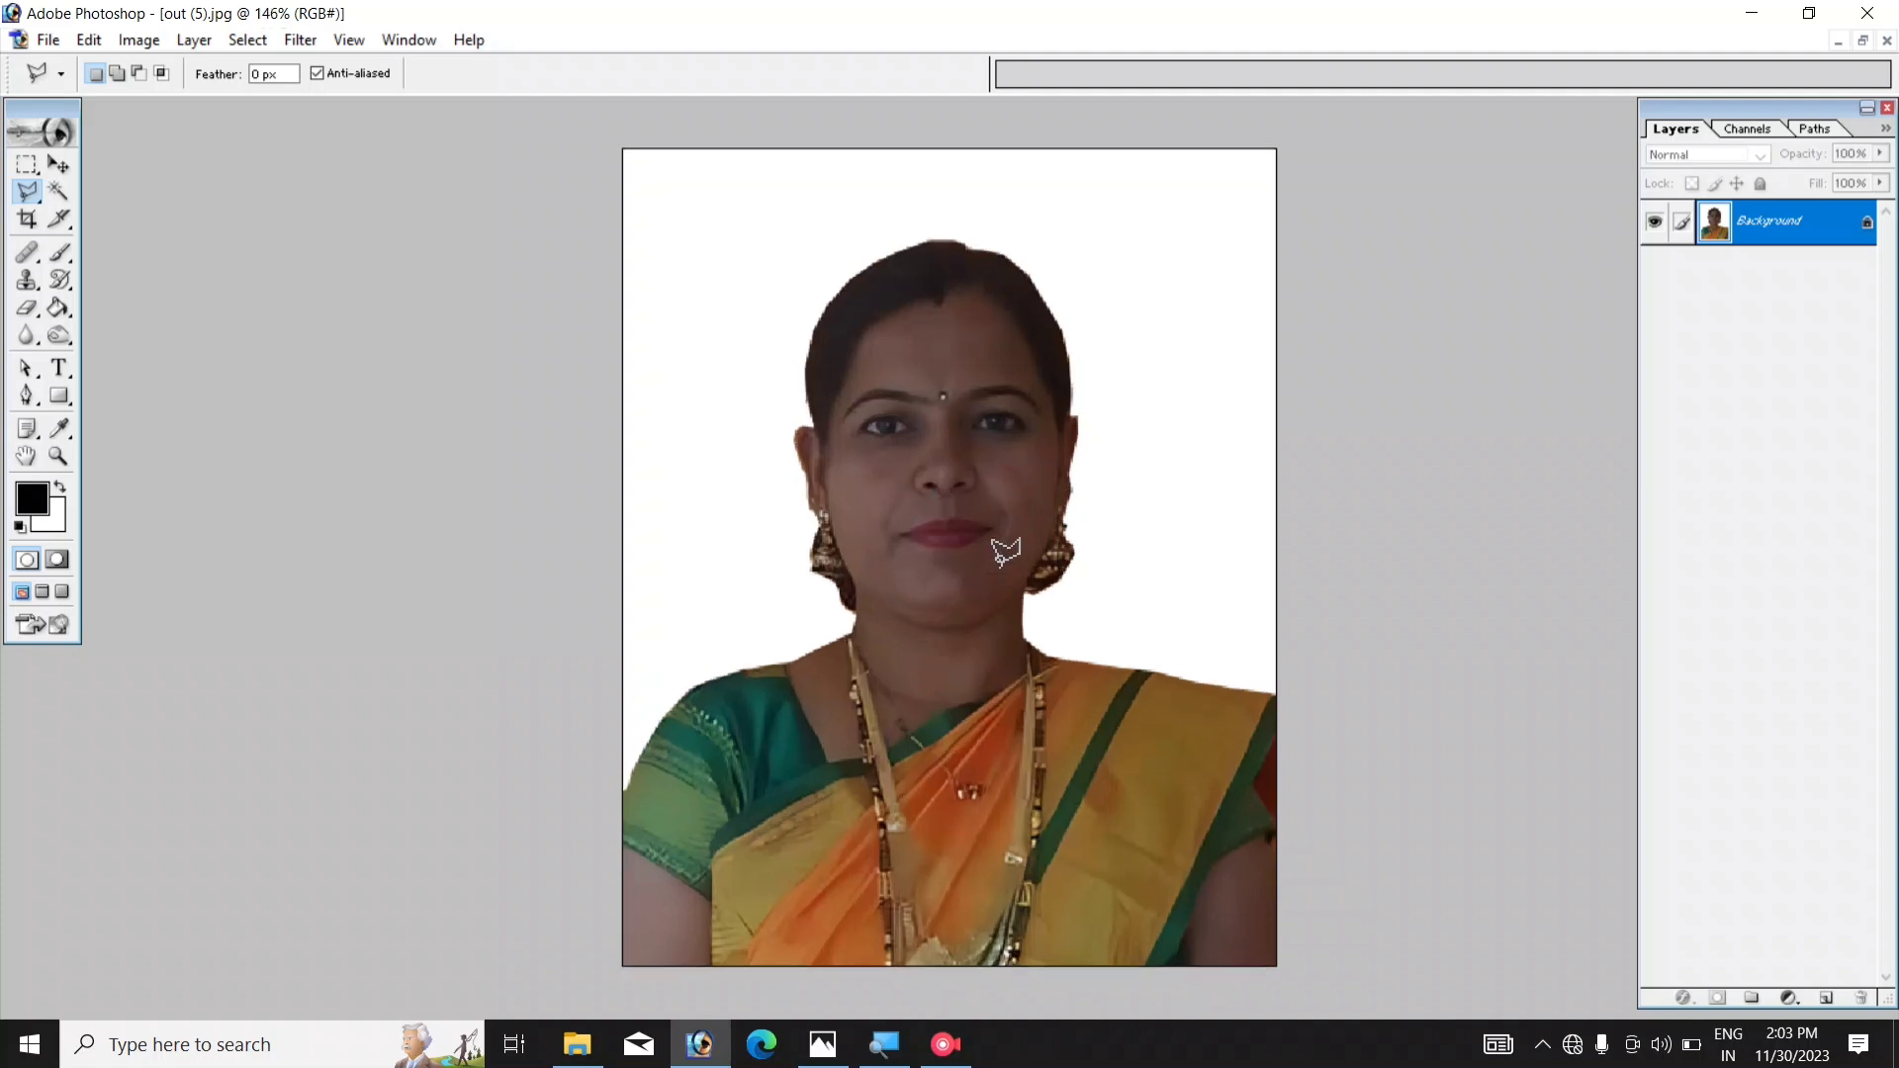
scroll(1001, 552, down, 1)
scroll(1003, 549, down, 1)
scroll(1008, 554, up, 1)
scroll(1038, 562, up, 1)
click(1805, 238)
- Duplicate the Background layer as 'Background copy'
right_click(1798, 235)
click(1811, 307)
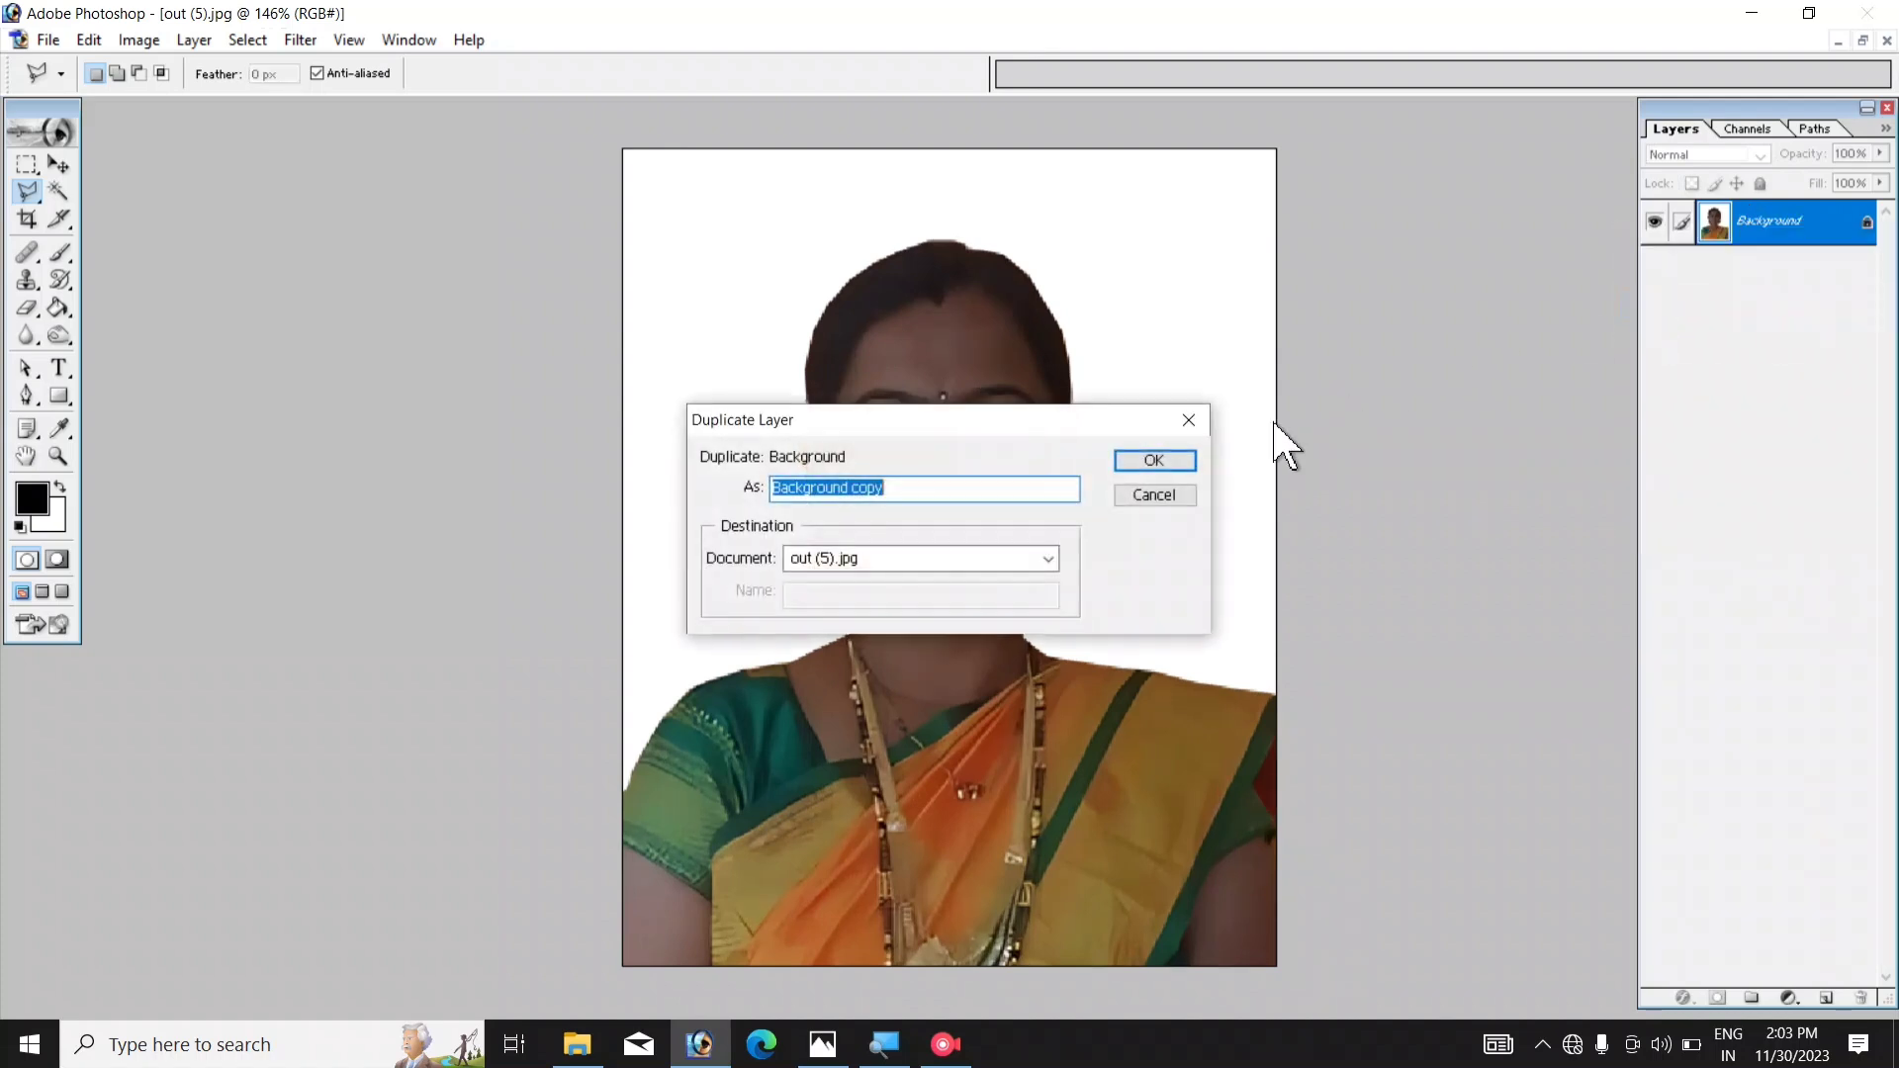
click(1153, 461)
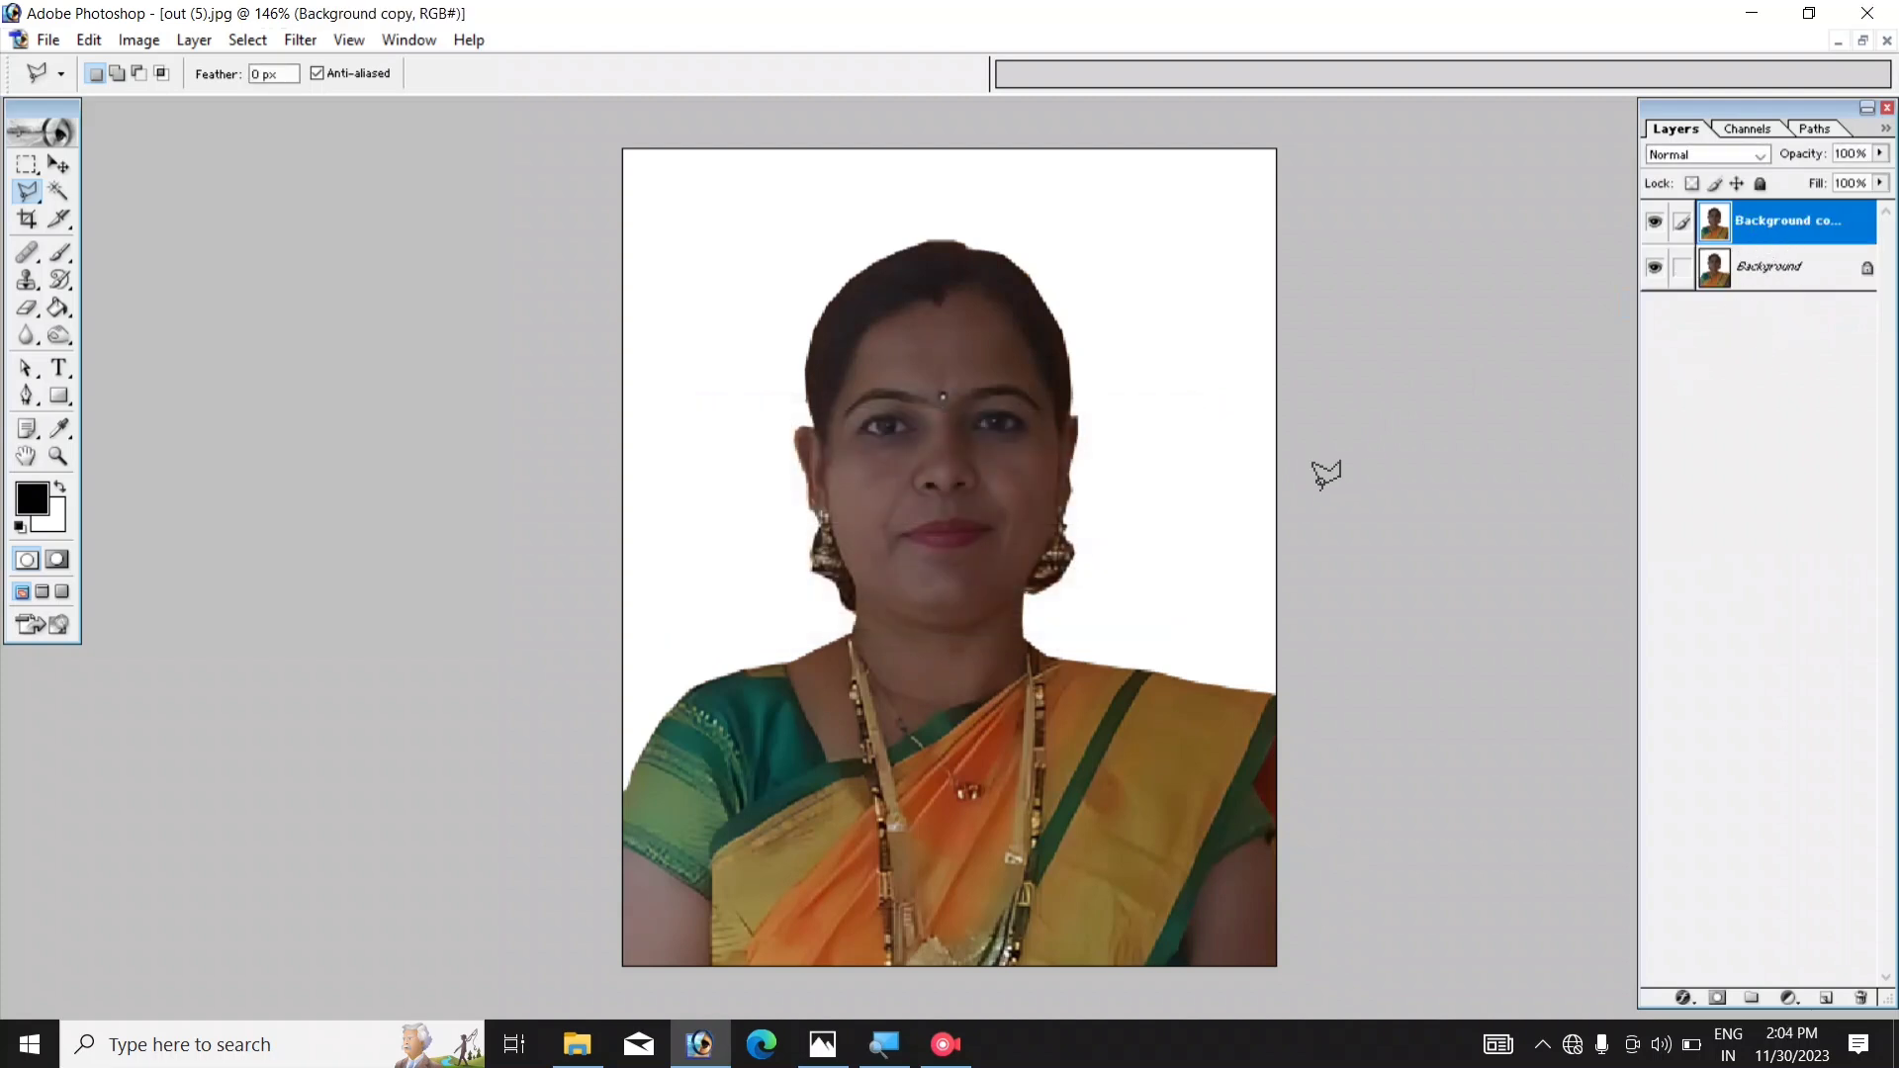
- Set the foreground colour to bright blue #124DE2
click(32, 502)
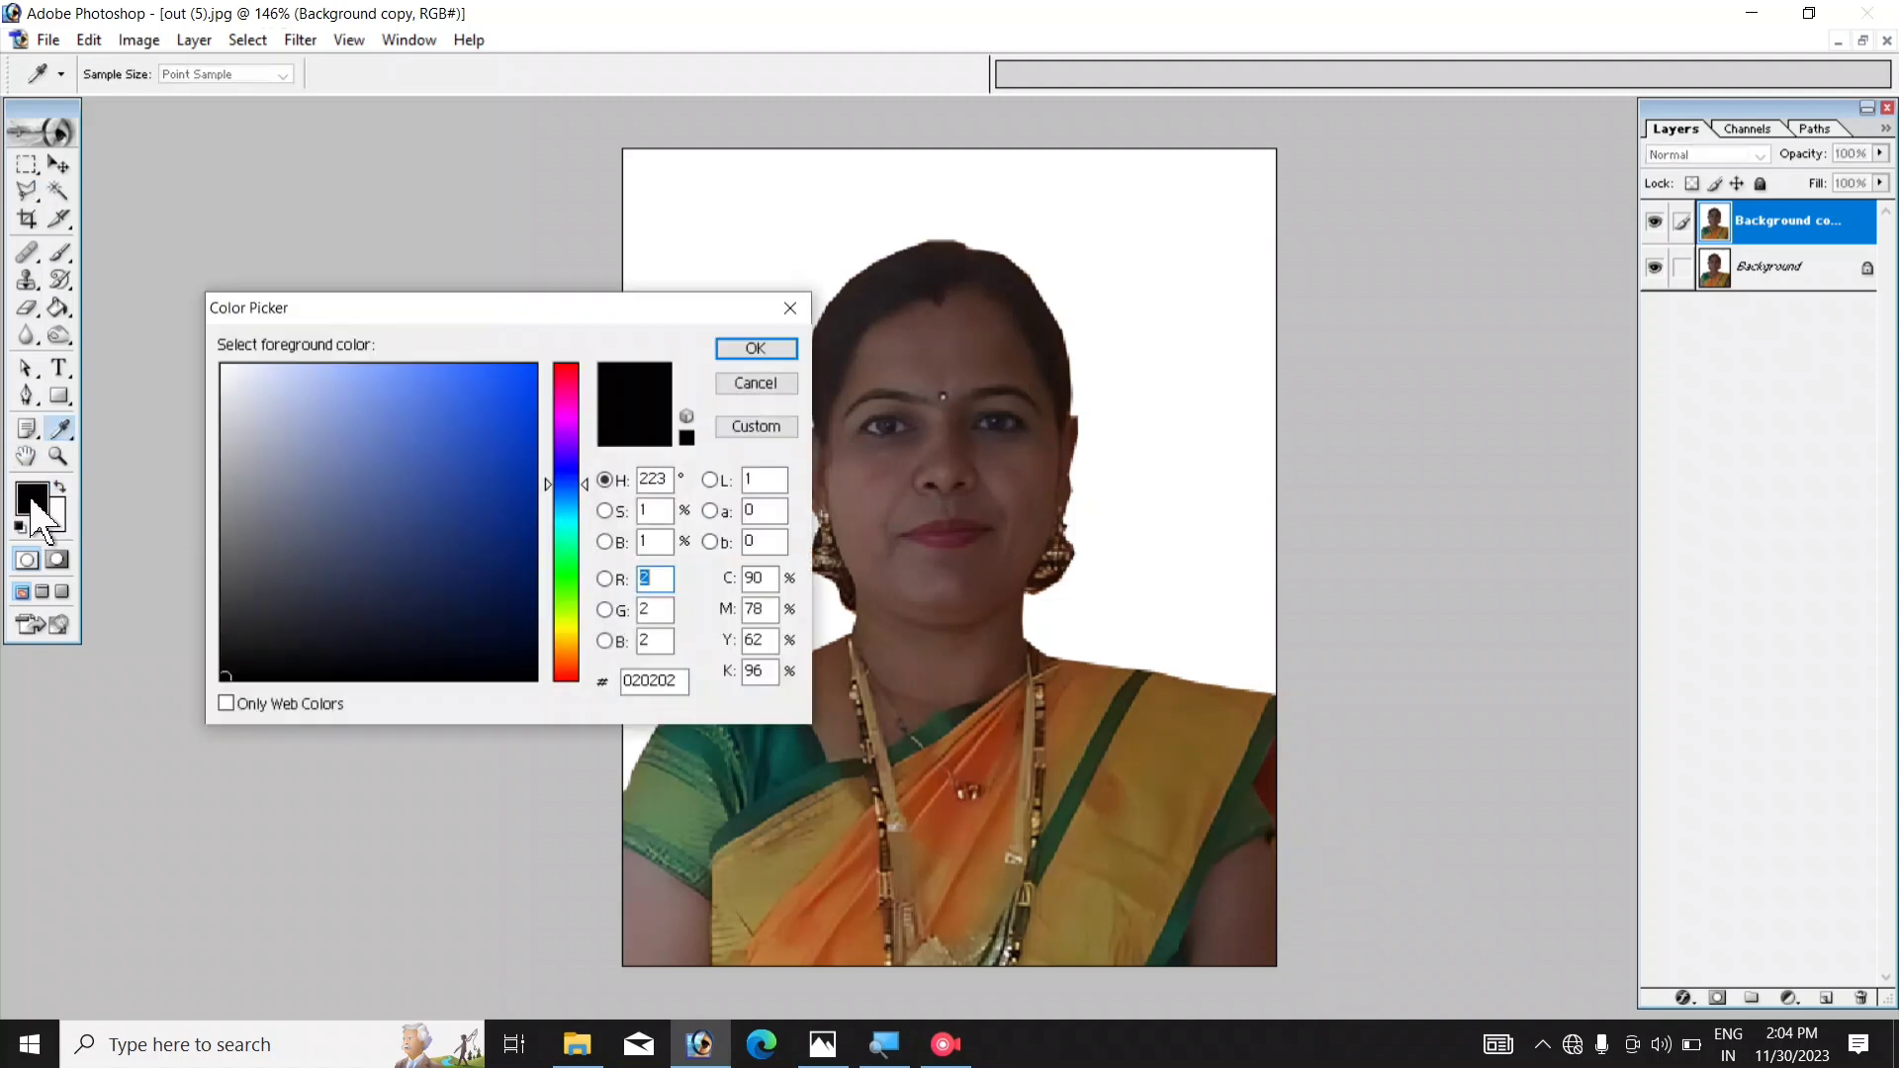
click(511, 399)
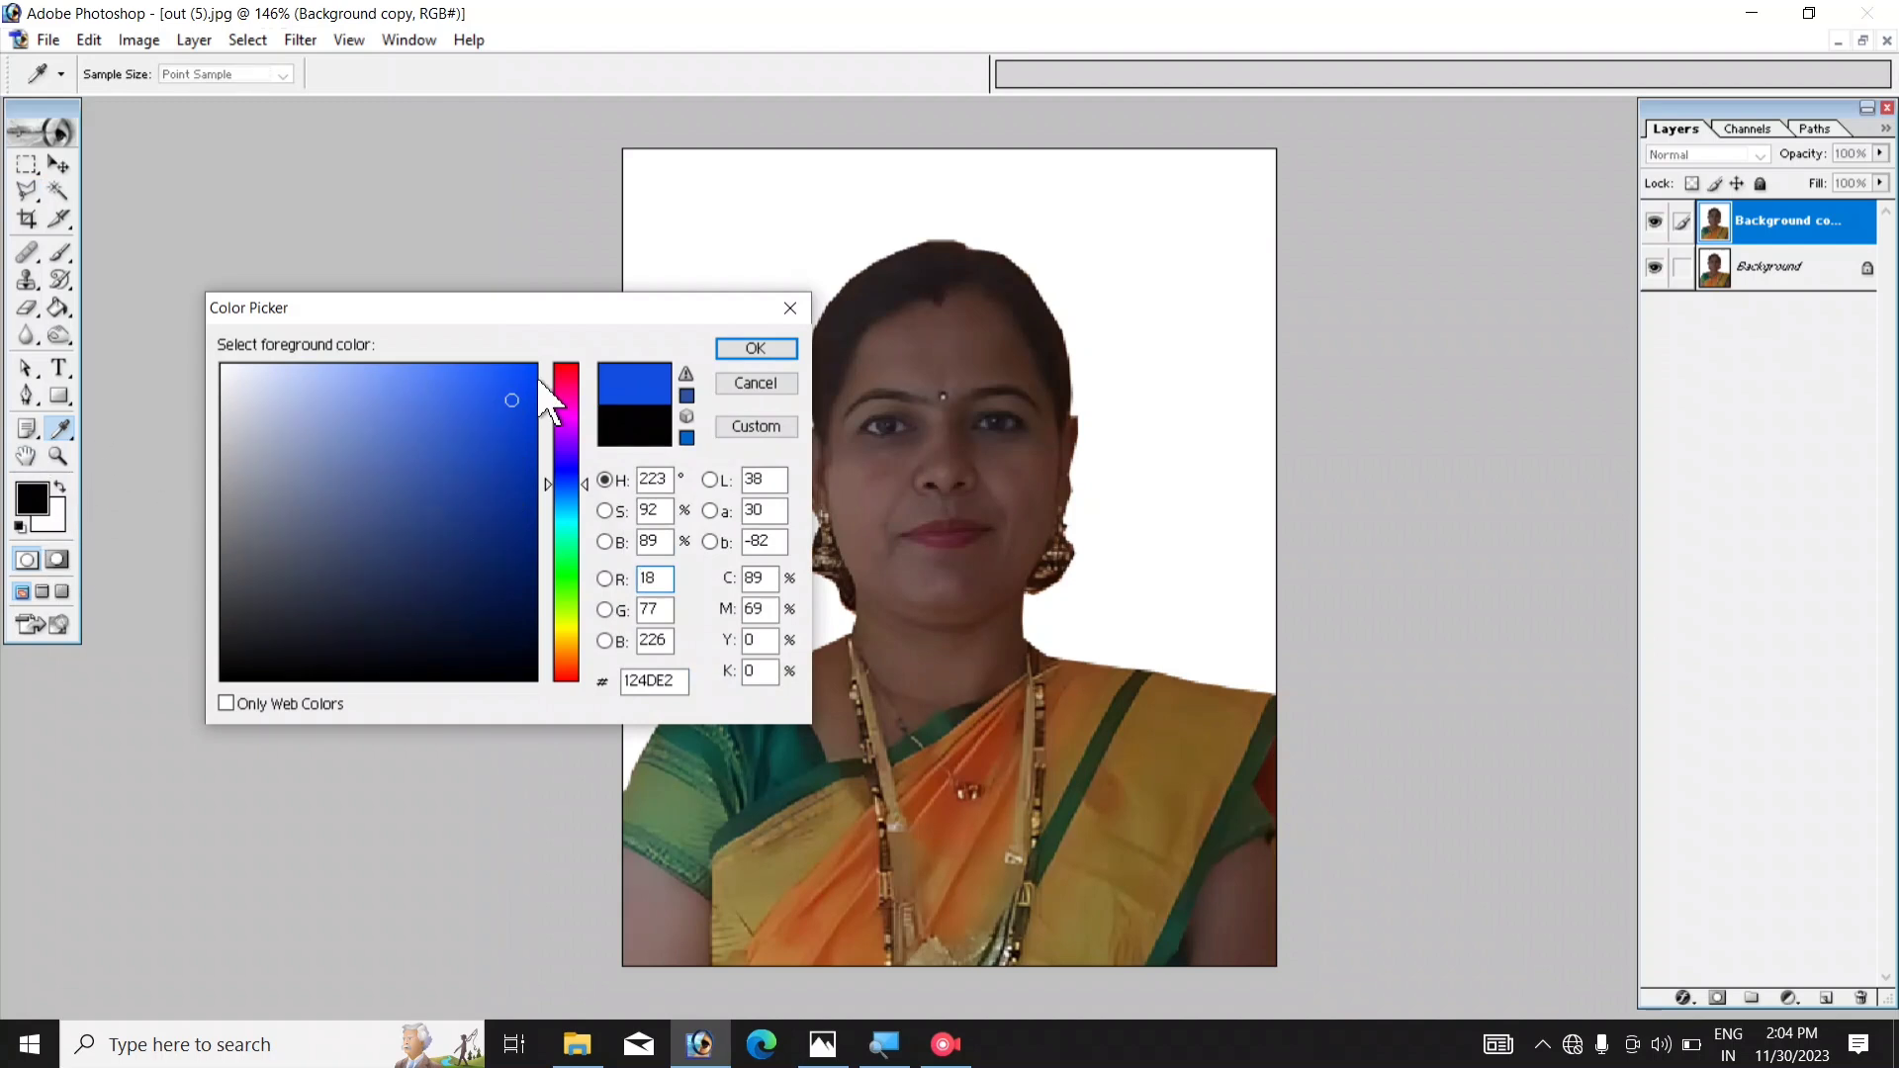
click(752, 349)
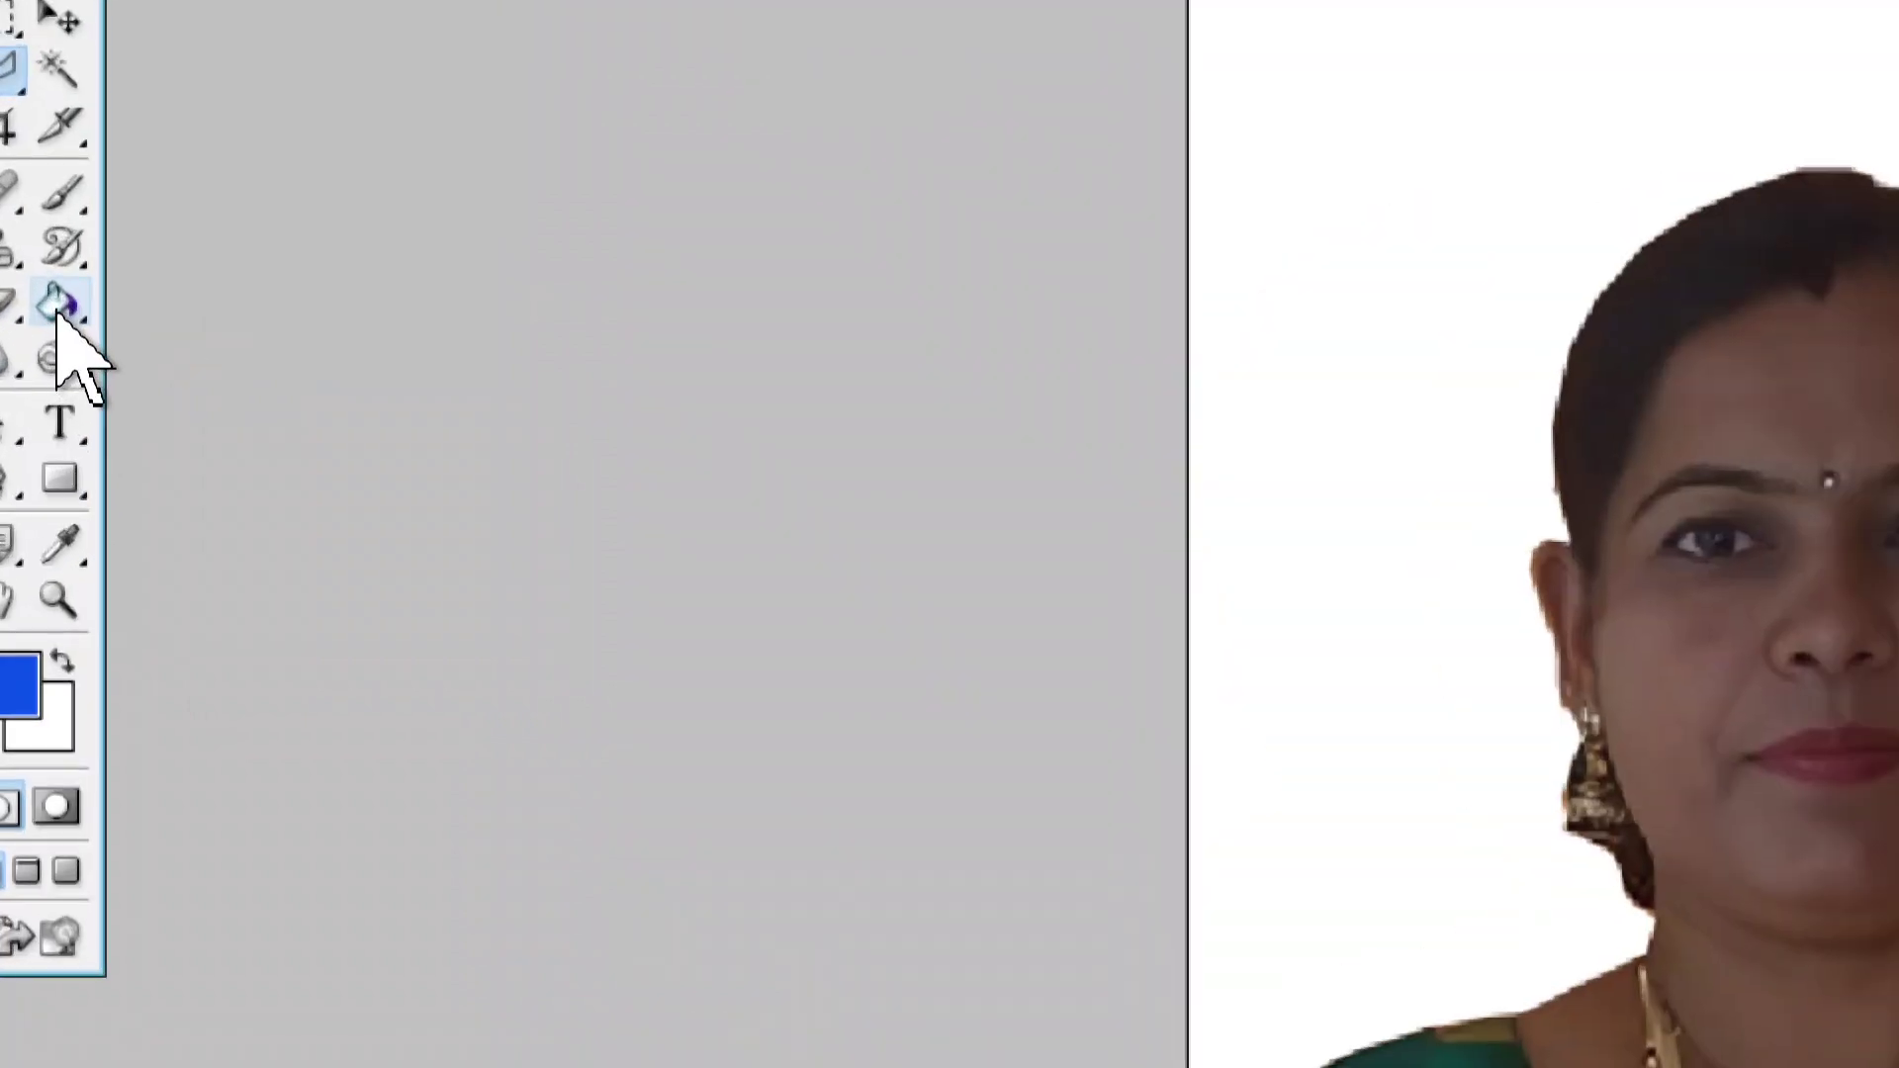
- Paint-bucket the white backdrop blue, then refill it with a teal shade
click(57, 308)
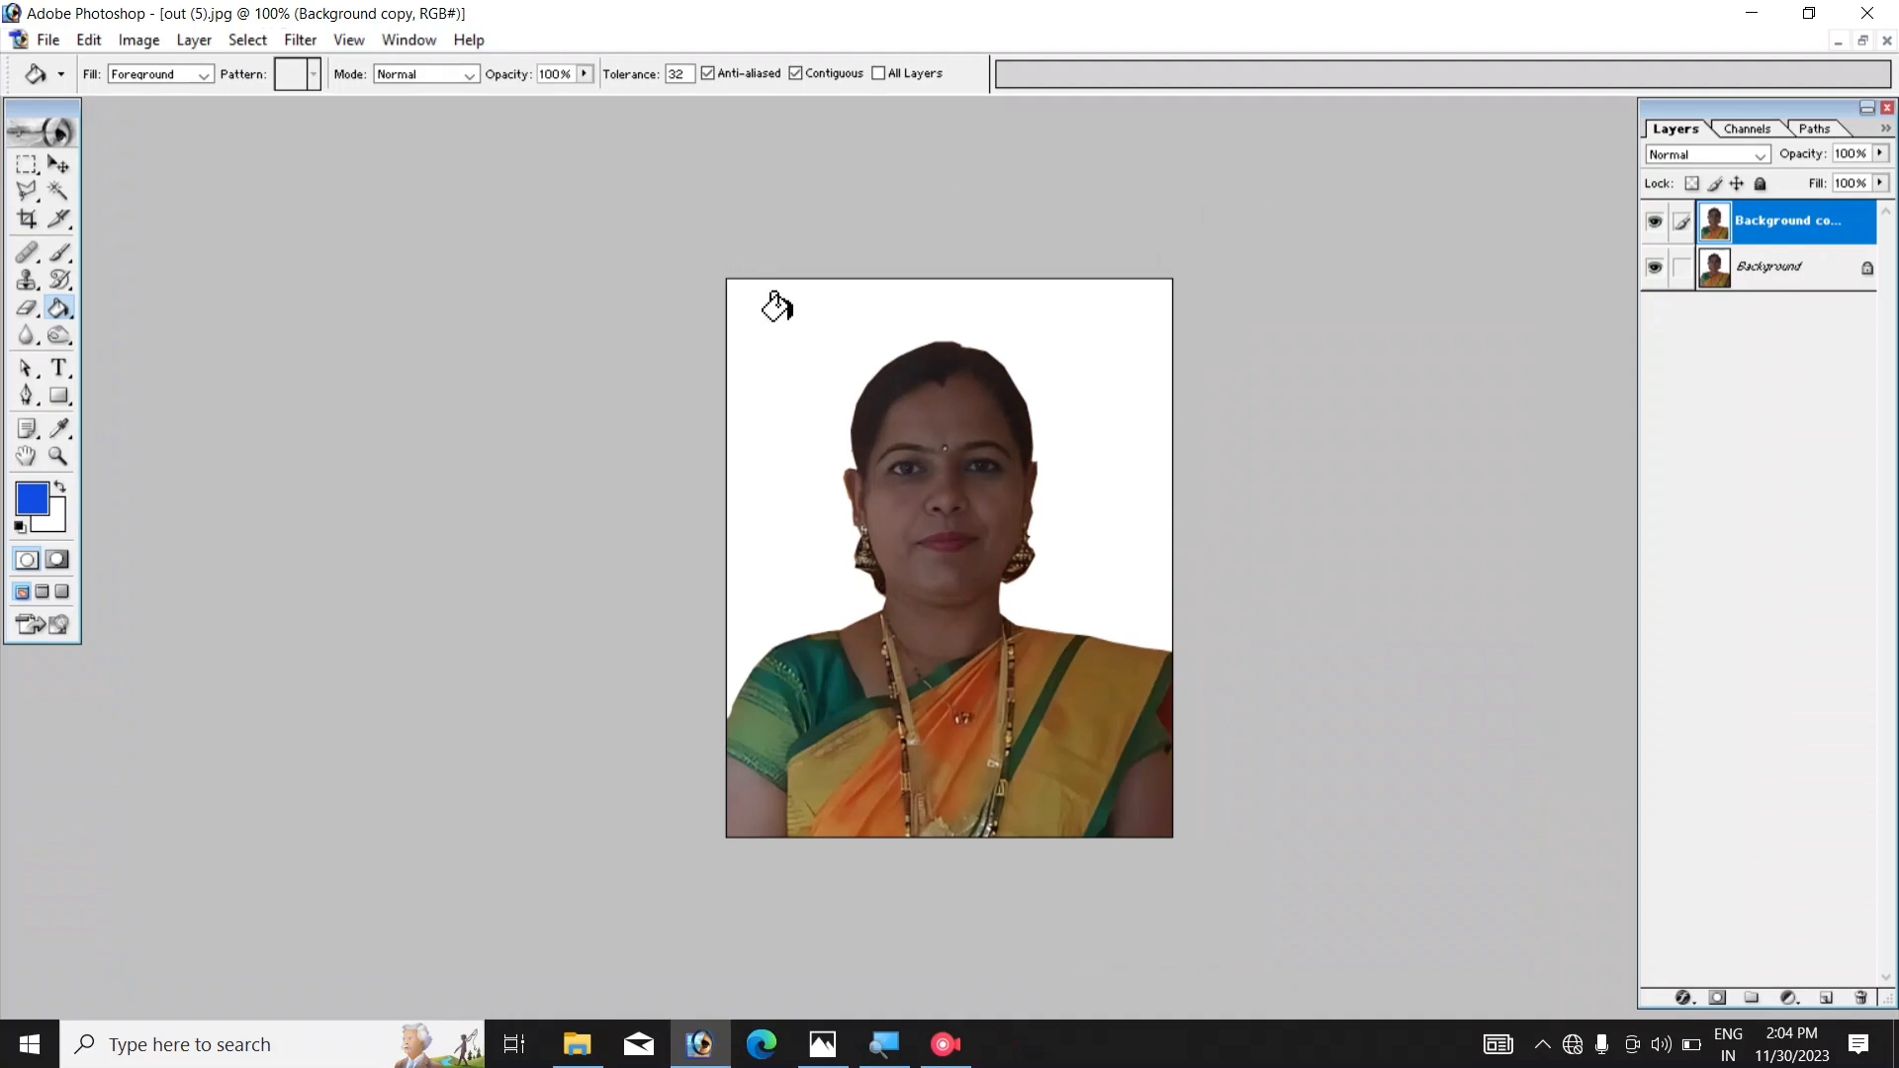
click(797, 332)
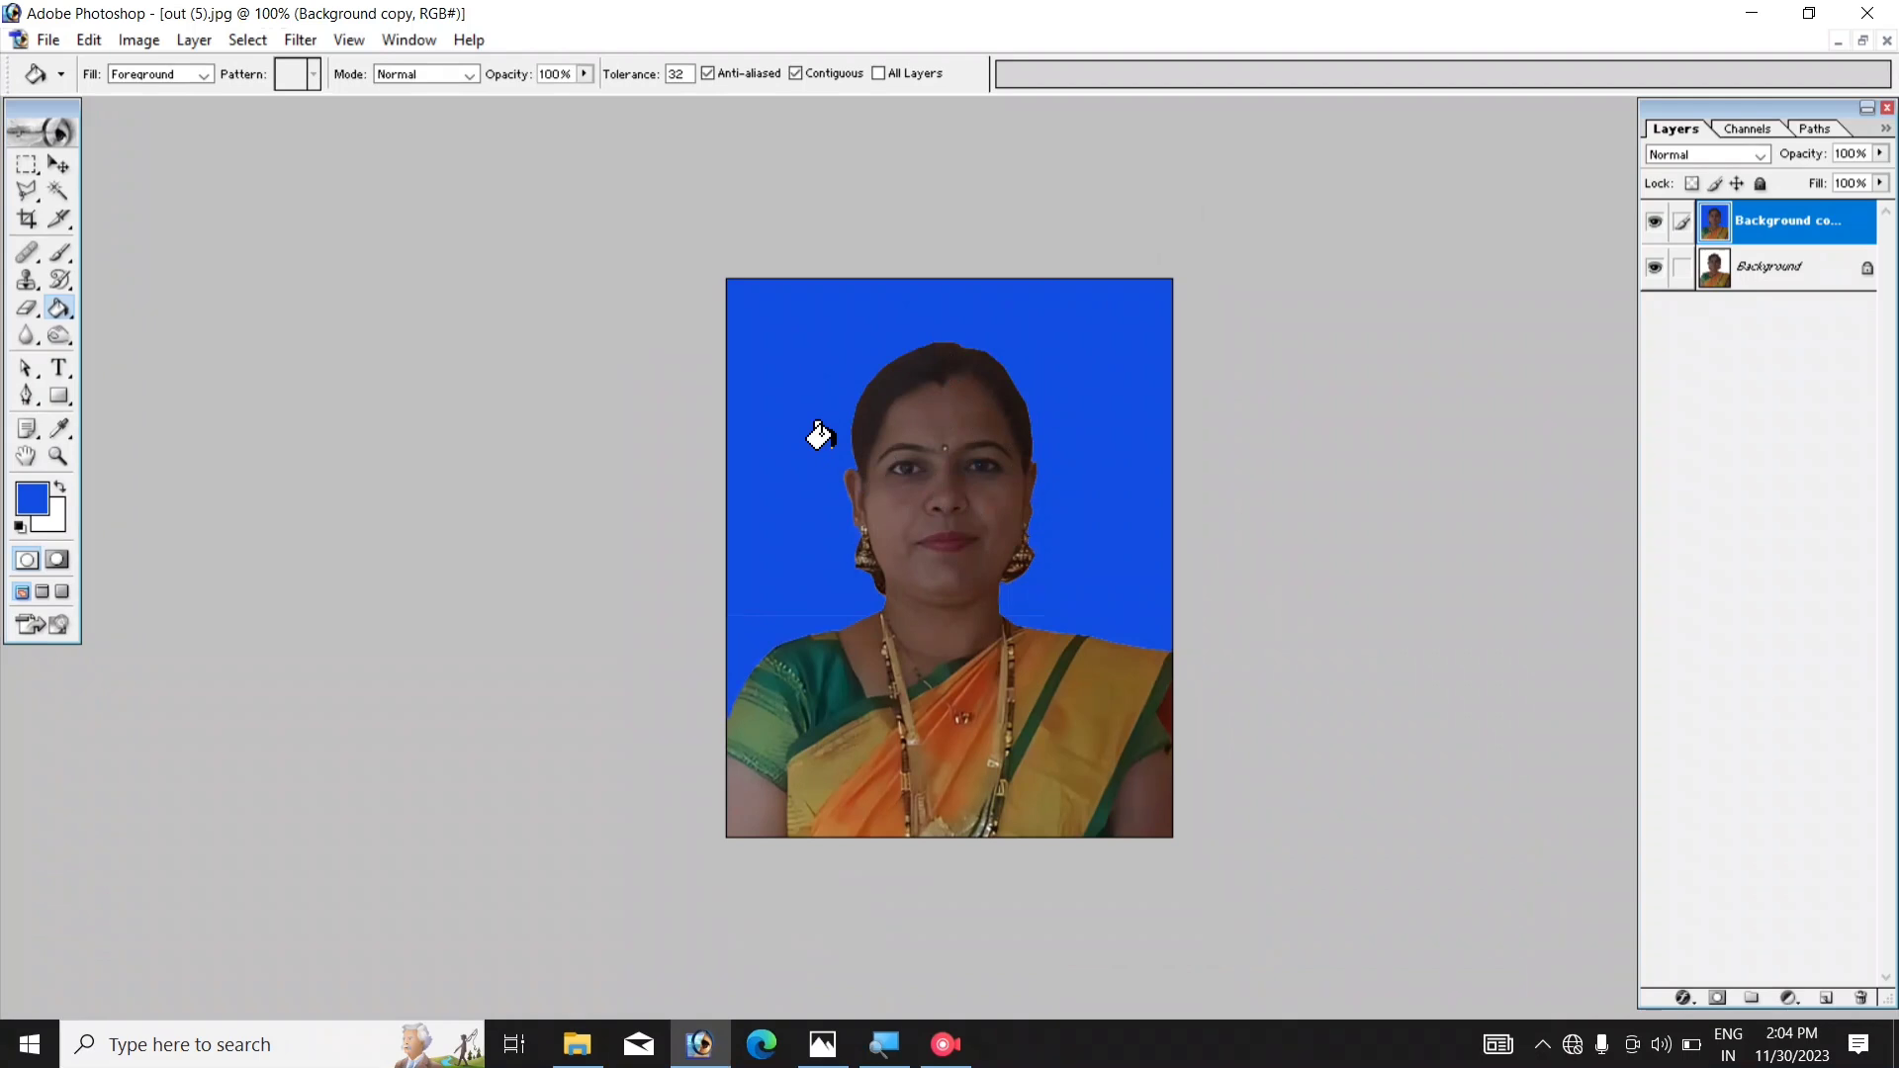
click(32, 500)
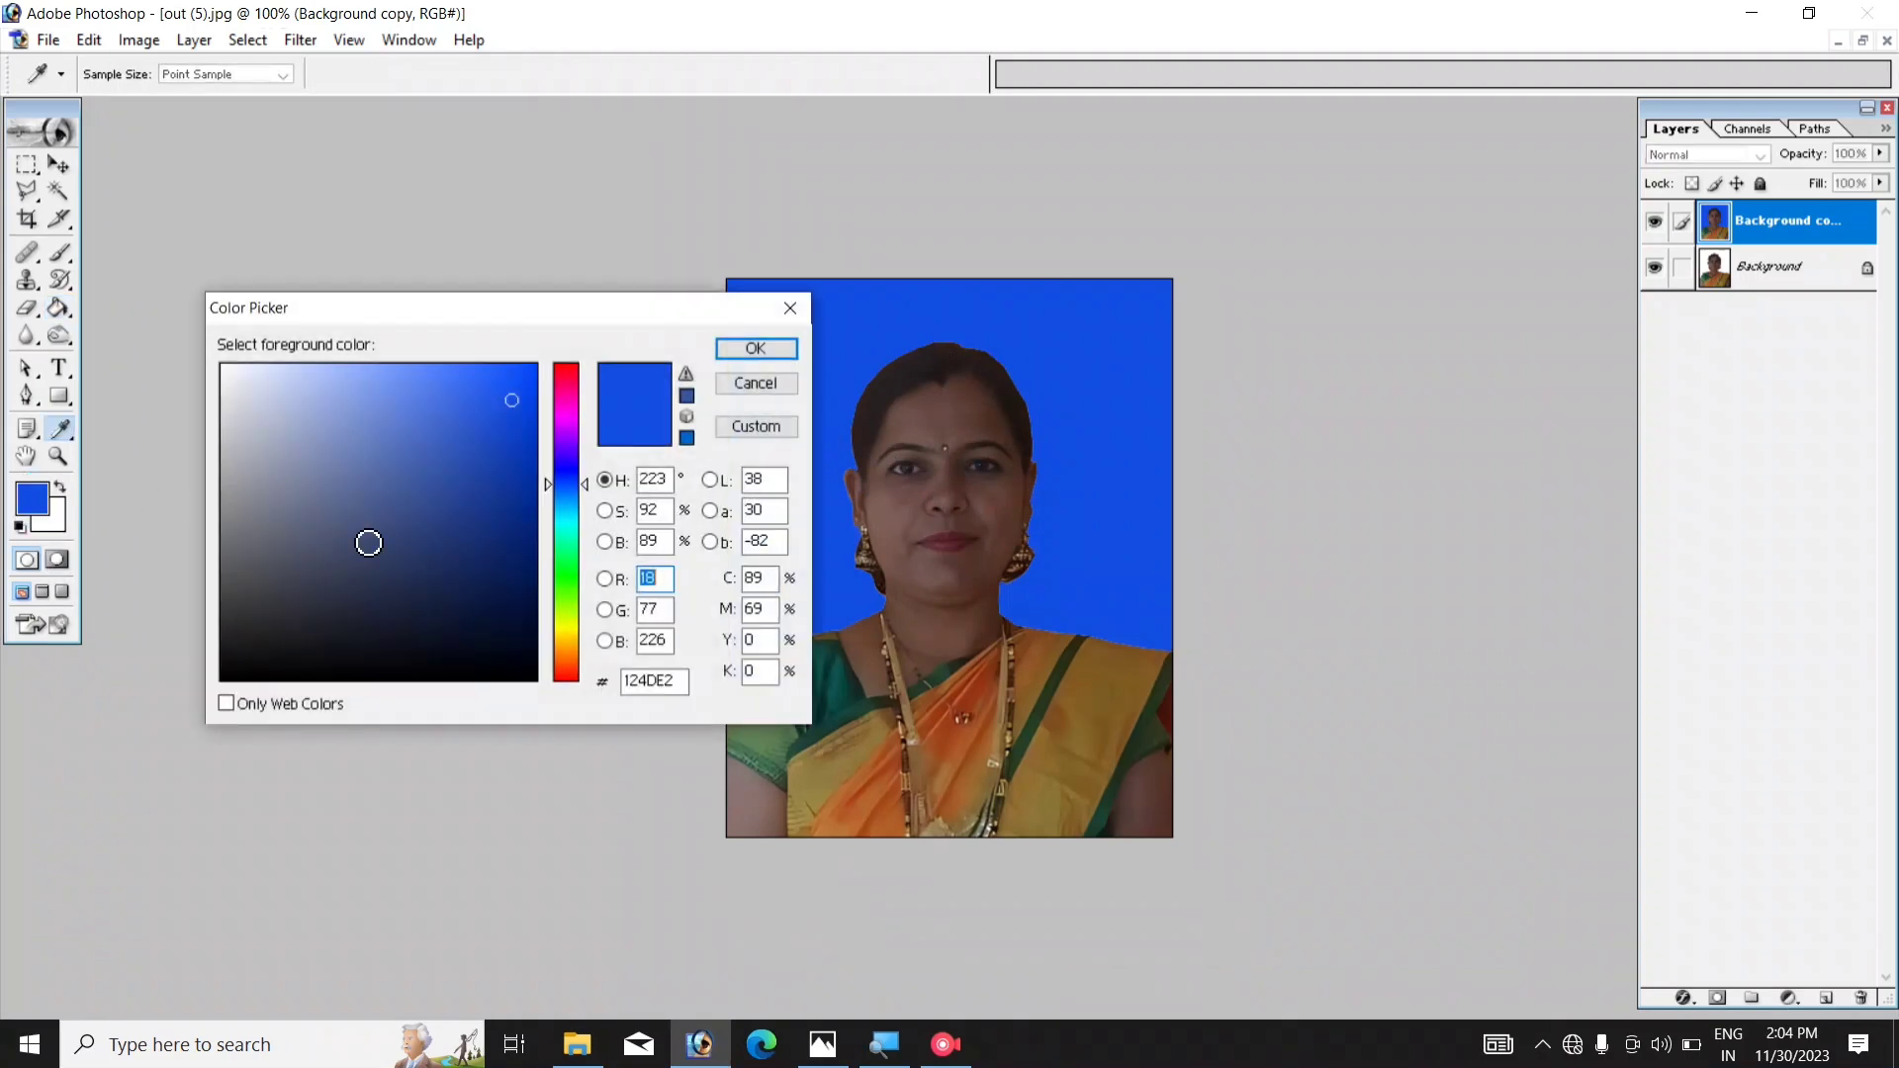
click(566, 530)
click(481, 485)
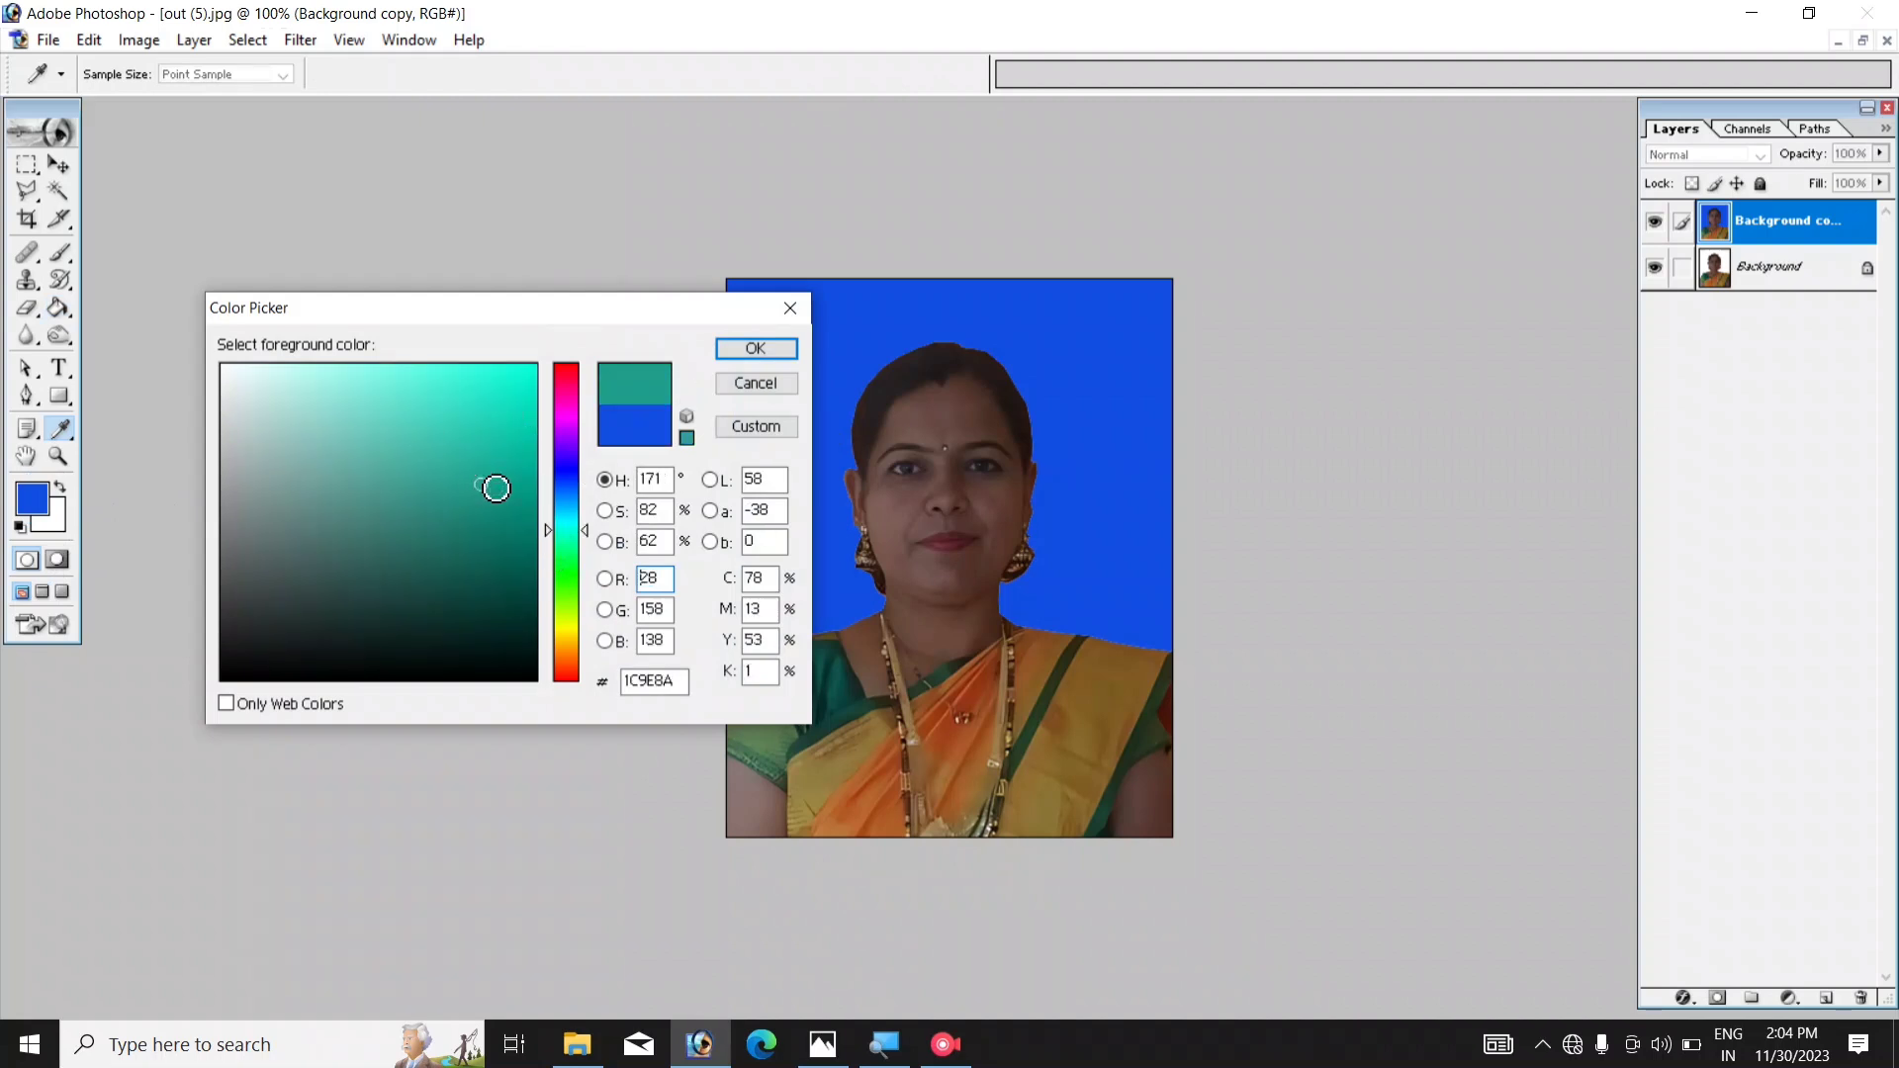
click(753, 349)
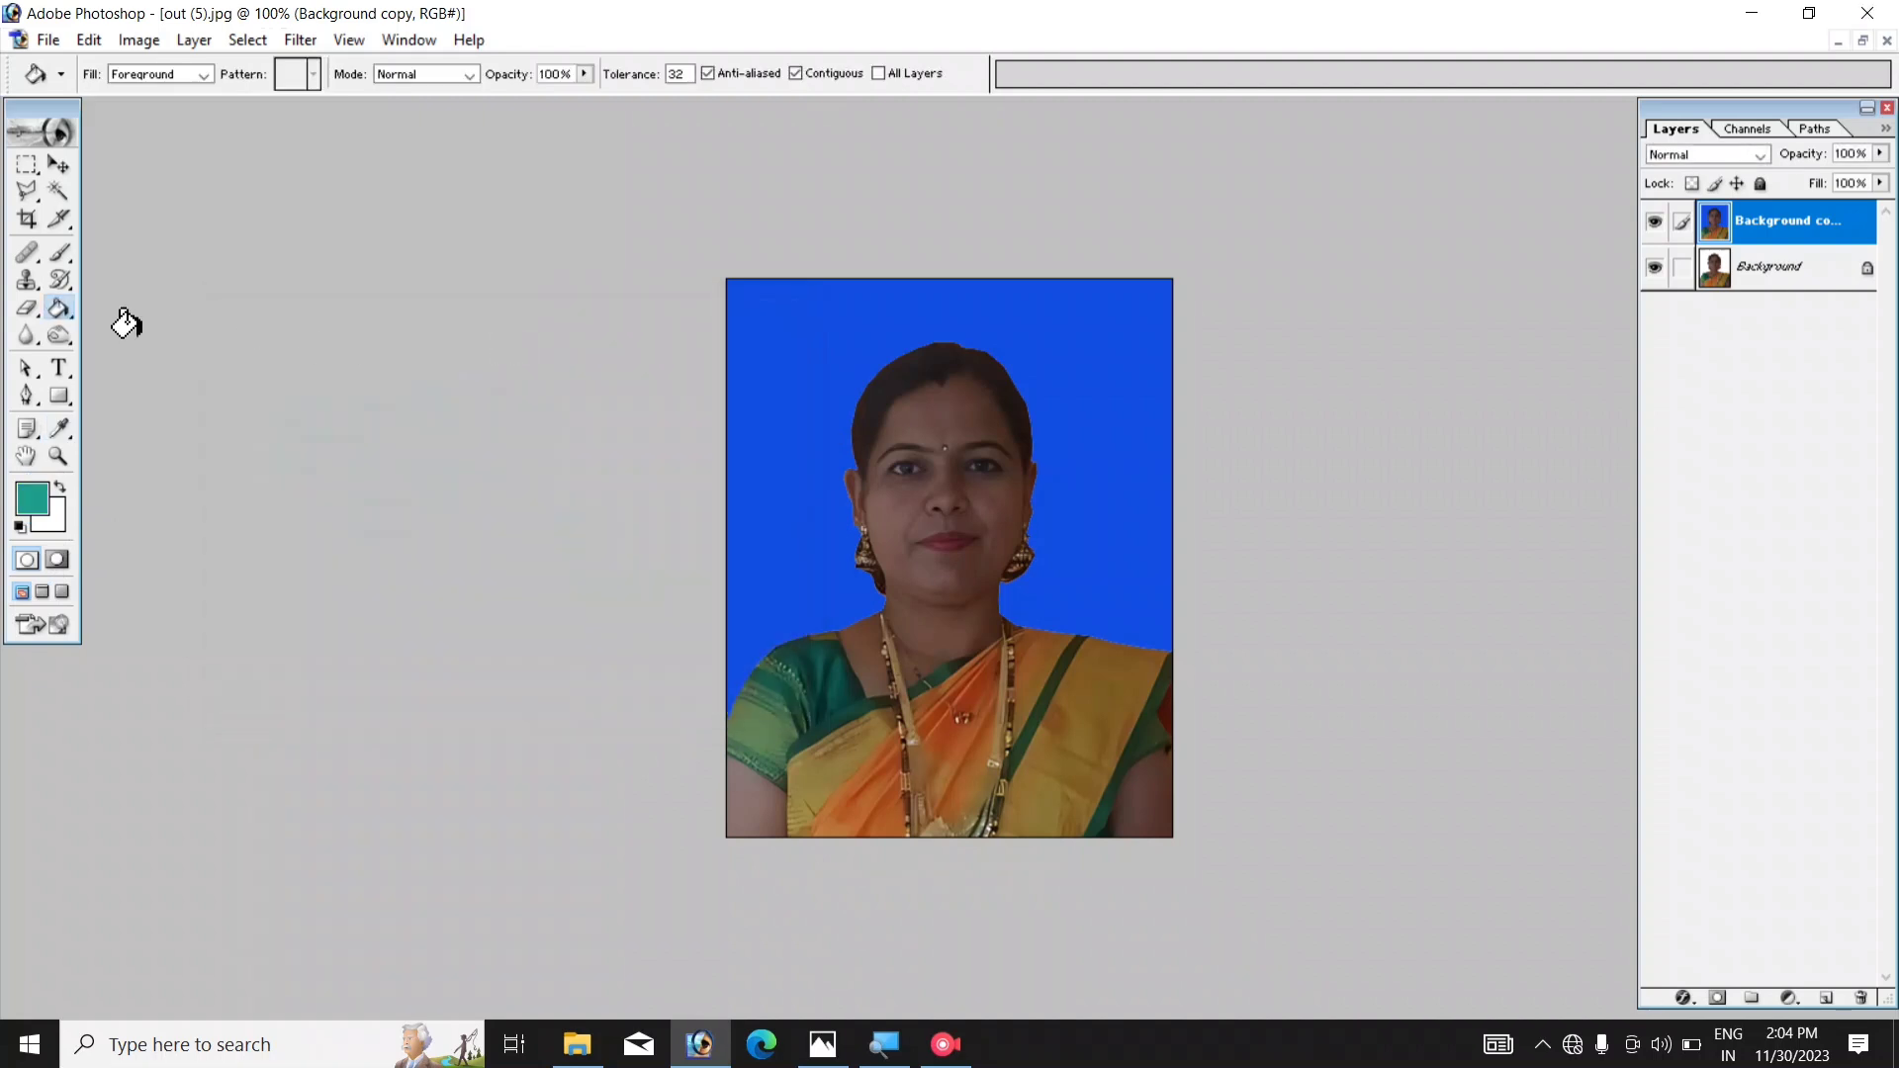
click(778, 361)
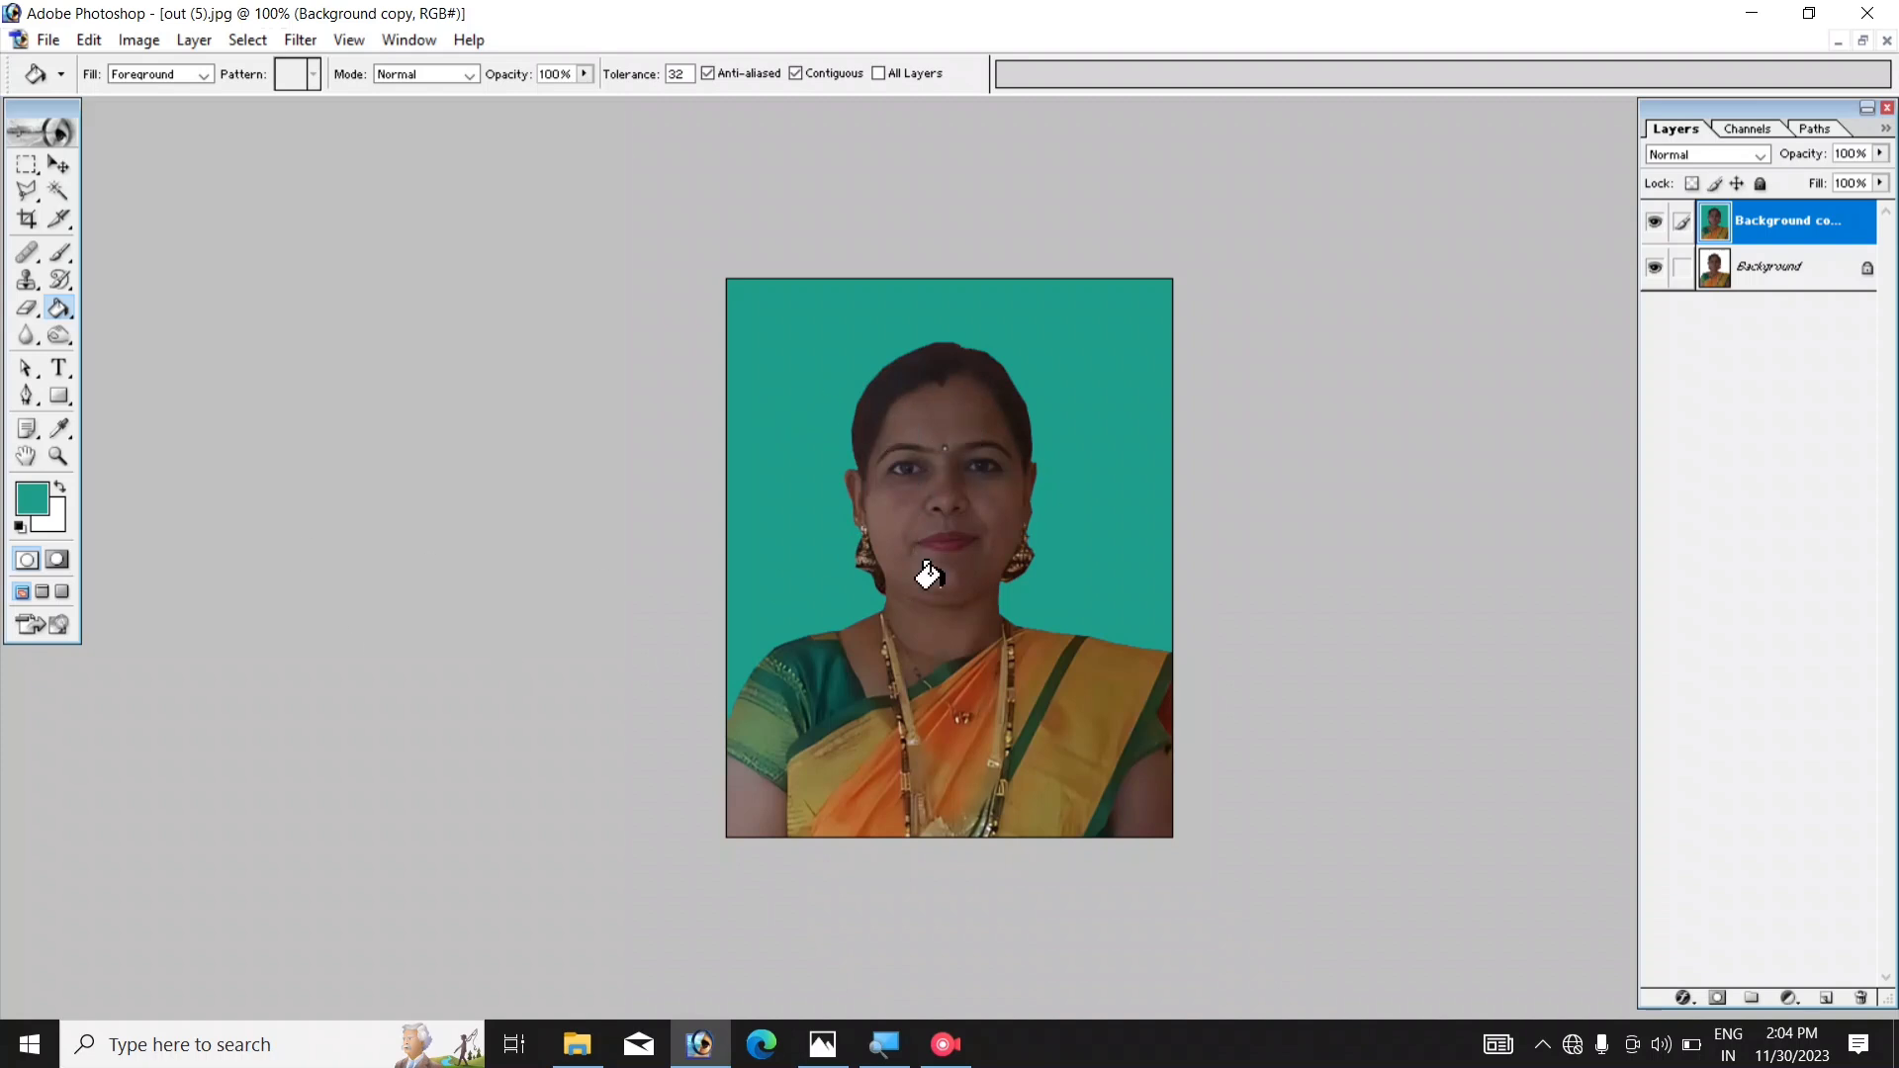
- Change the foreground colour to blue #035EC5 and refill the backdrop with it
click(37, 502)
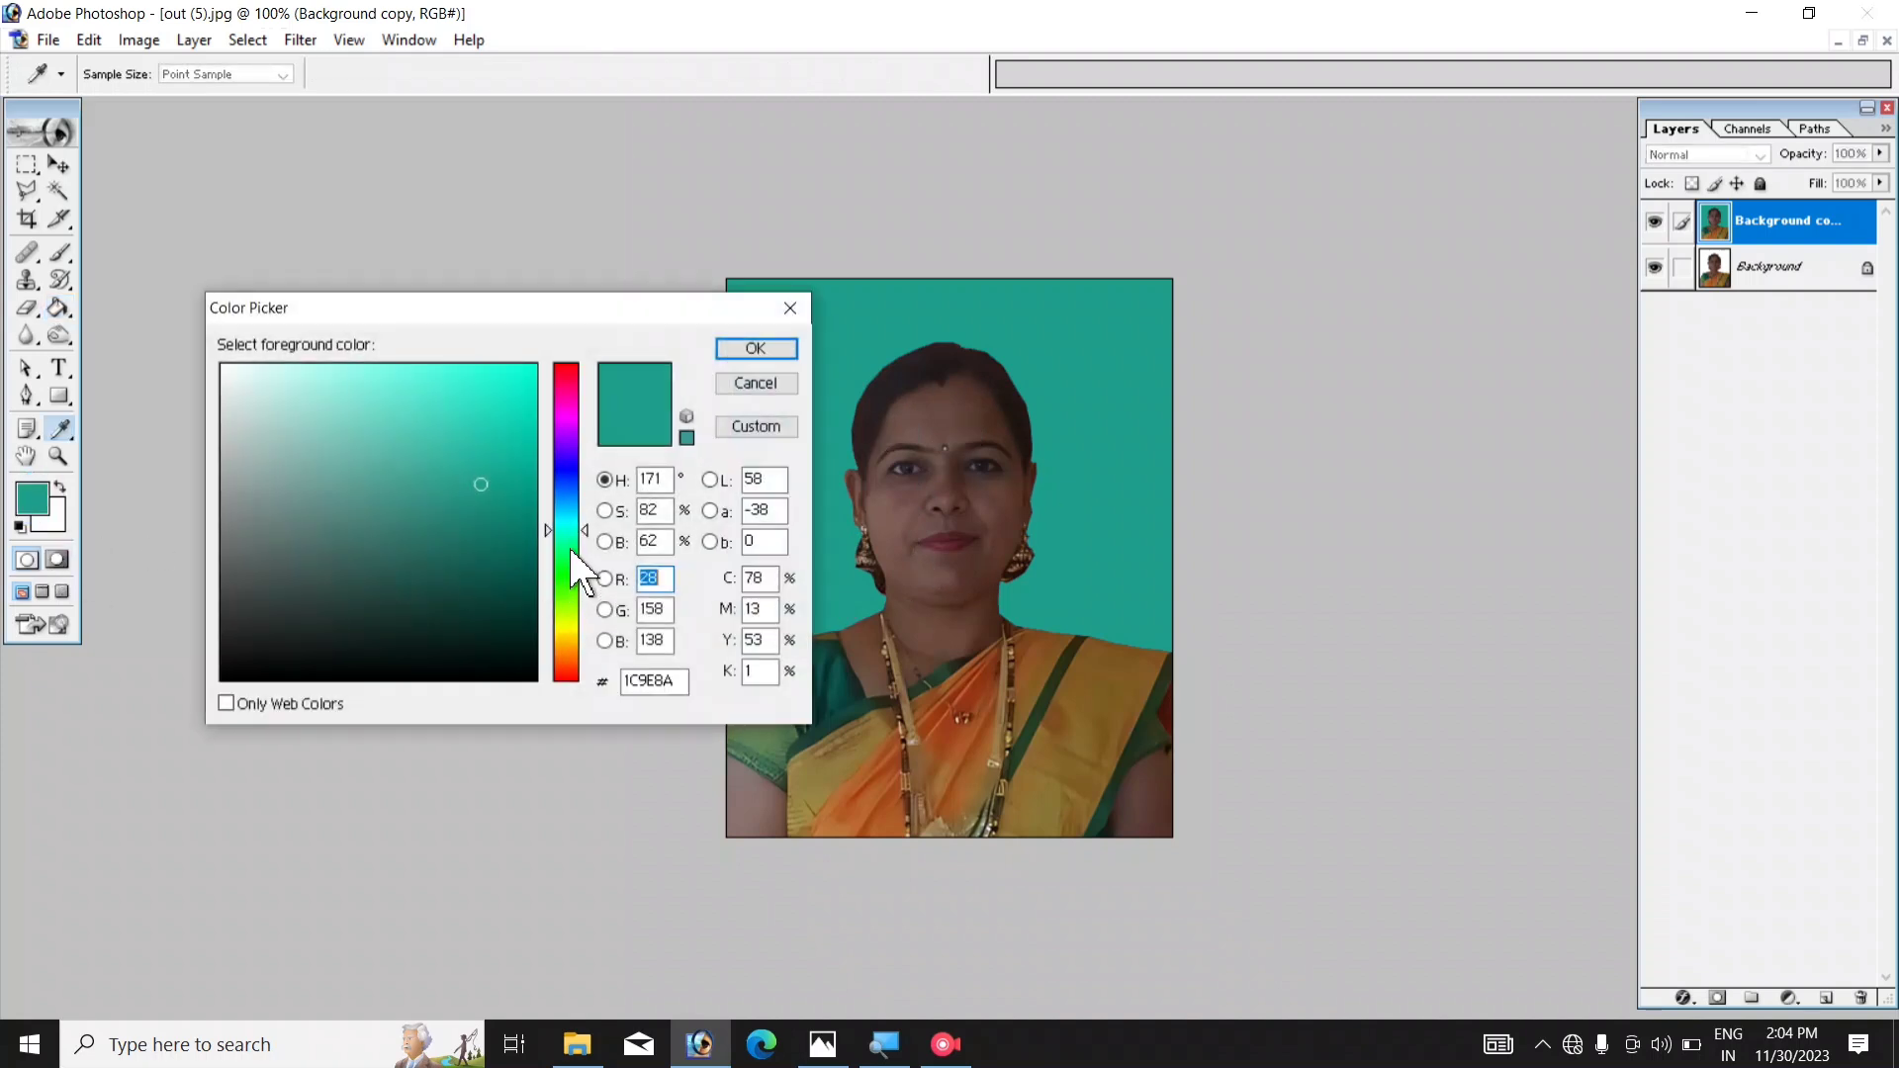
drag(568, 534, 565, 494)
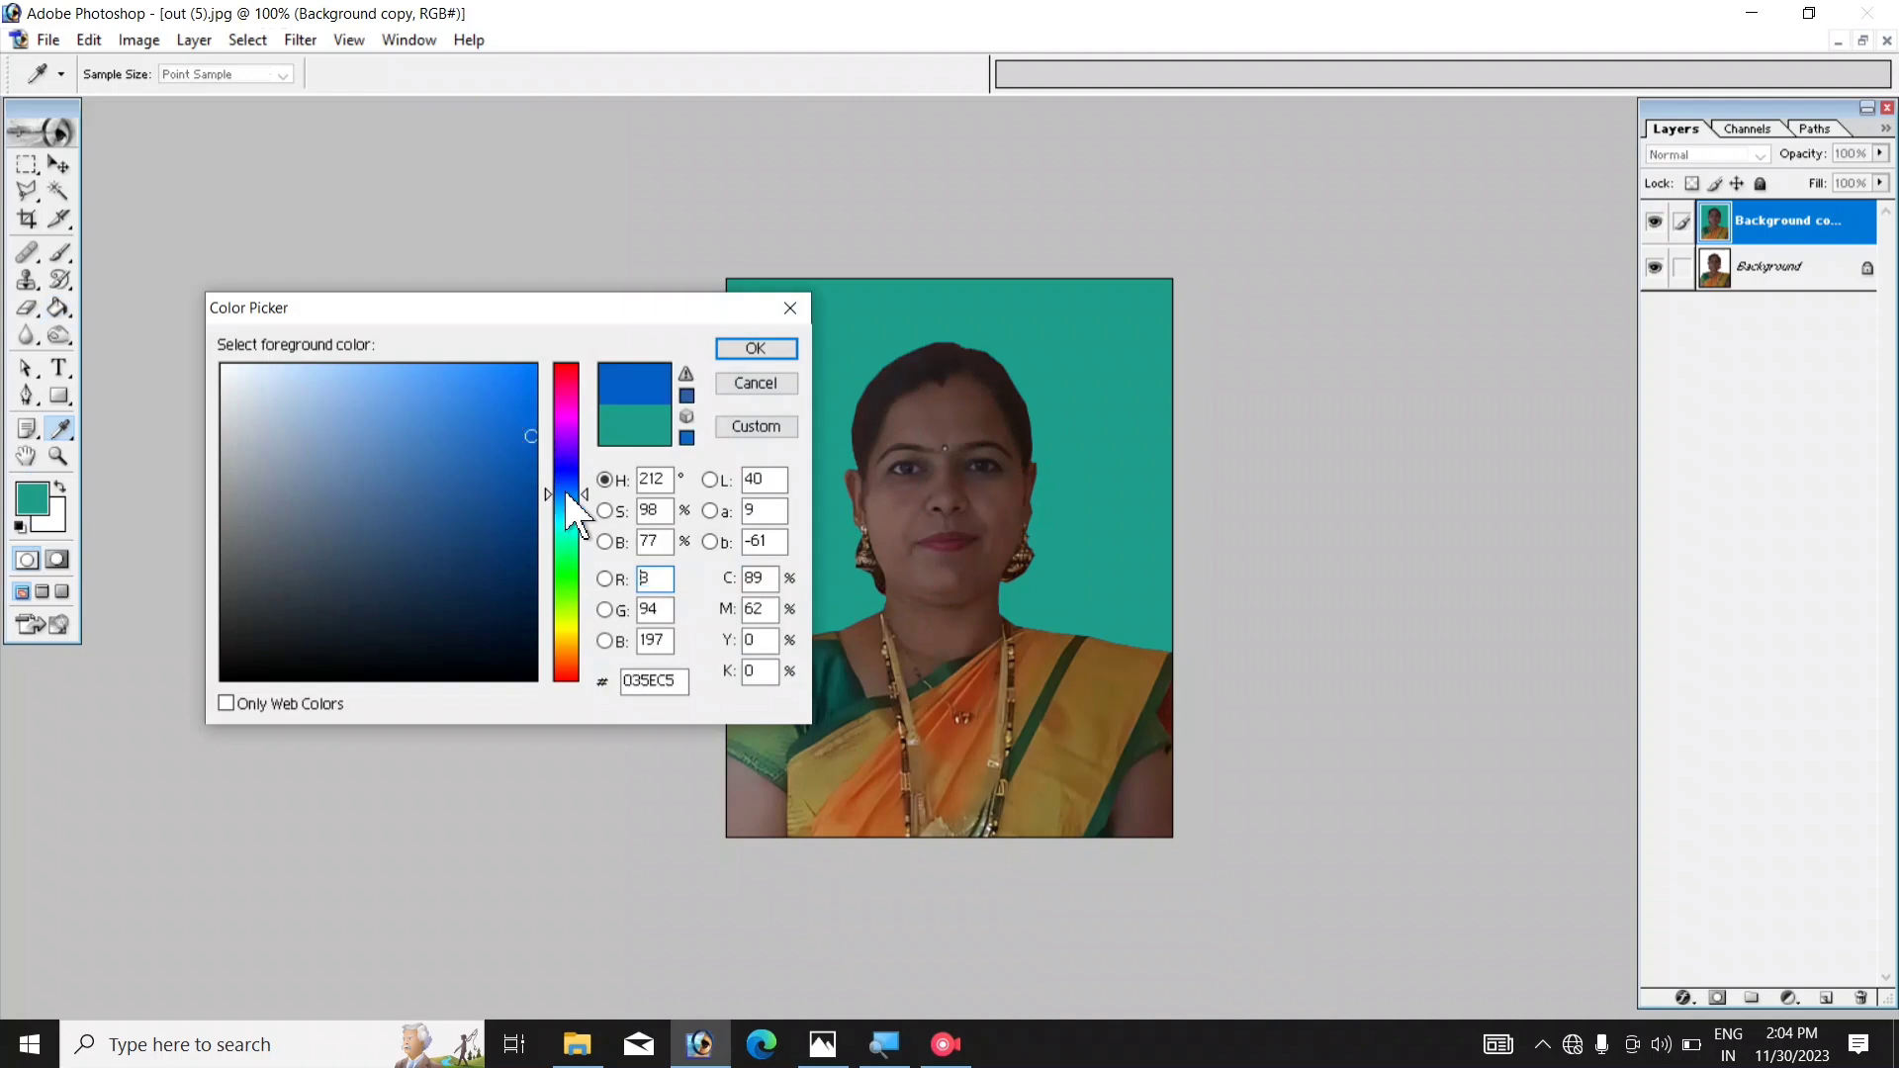
click(764, 352)
key(g)
click(802, 380)
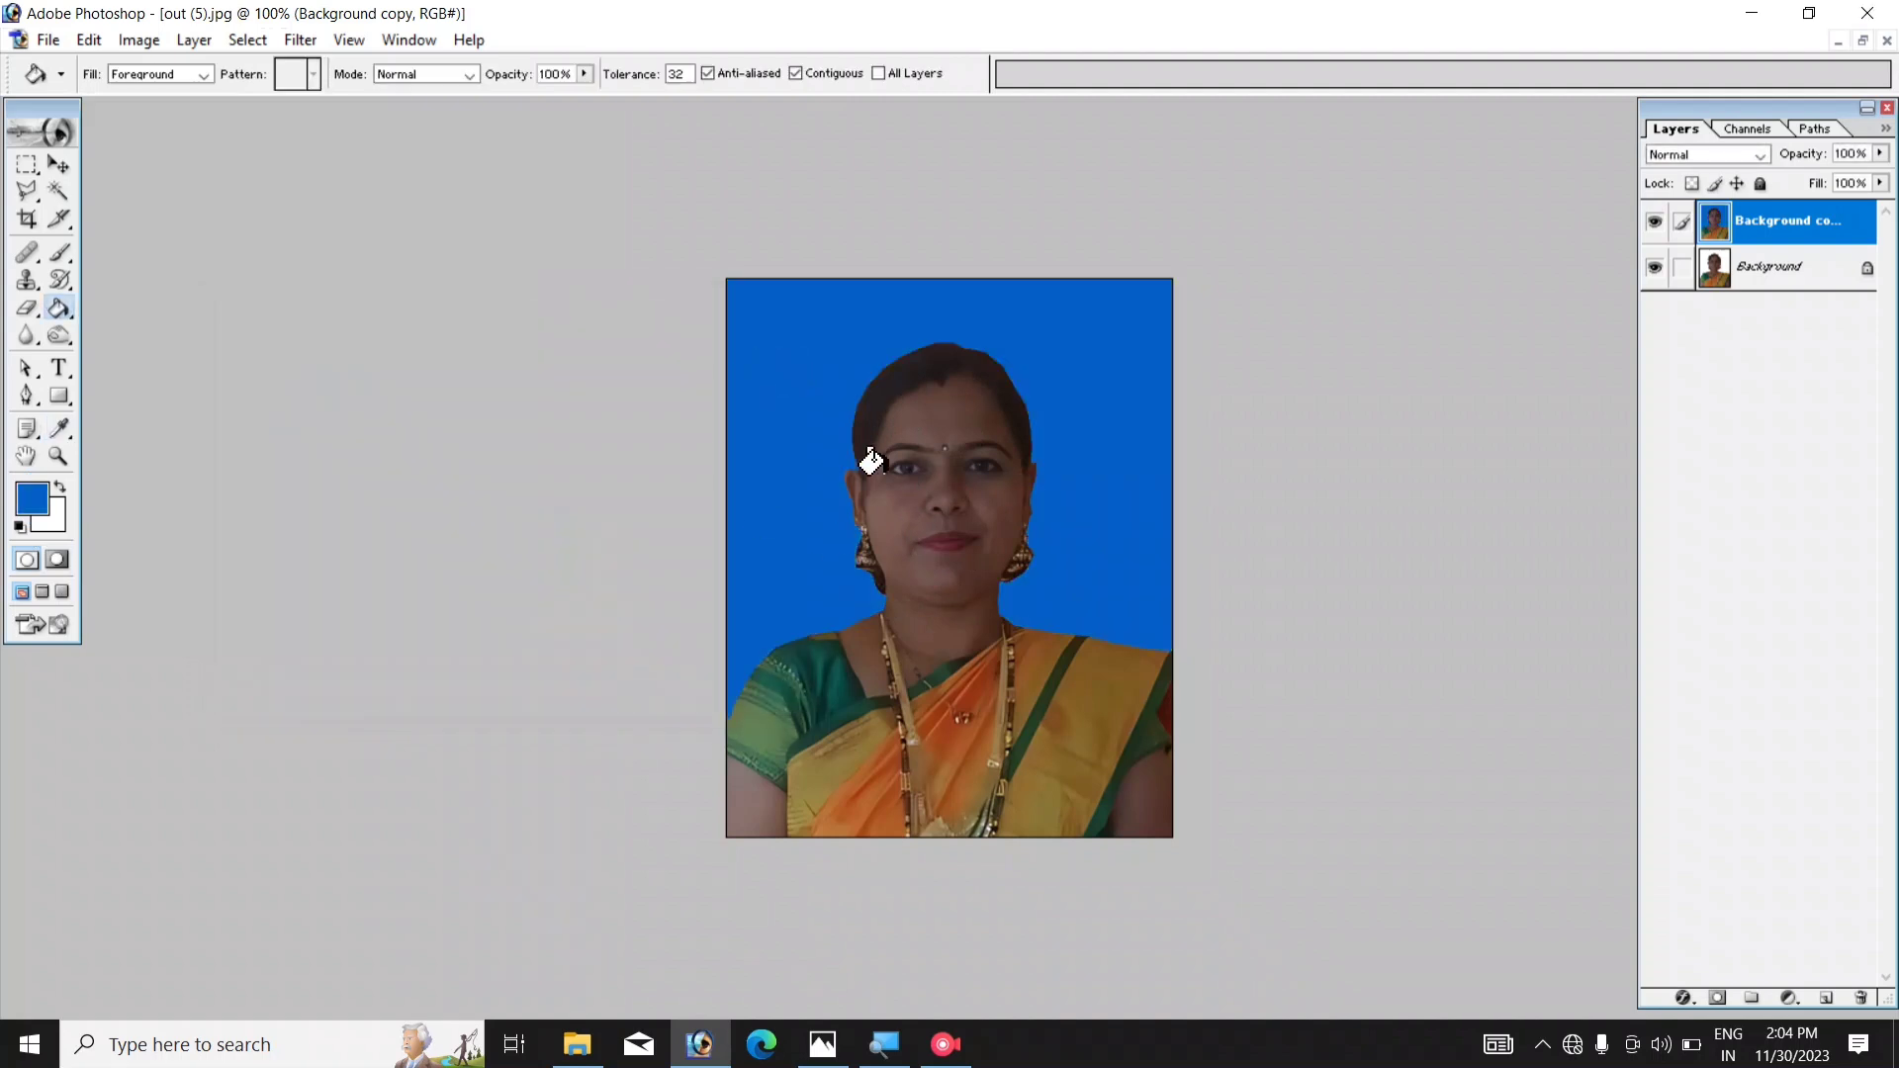
scroll(1028, 554, up, 2)
scroll(1029, 551, down, 2)
scroll(1029, 551, up, 1)
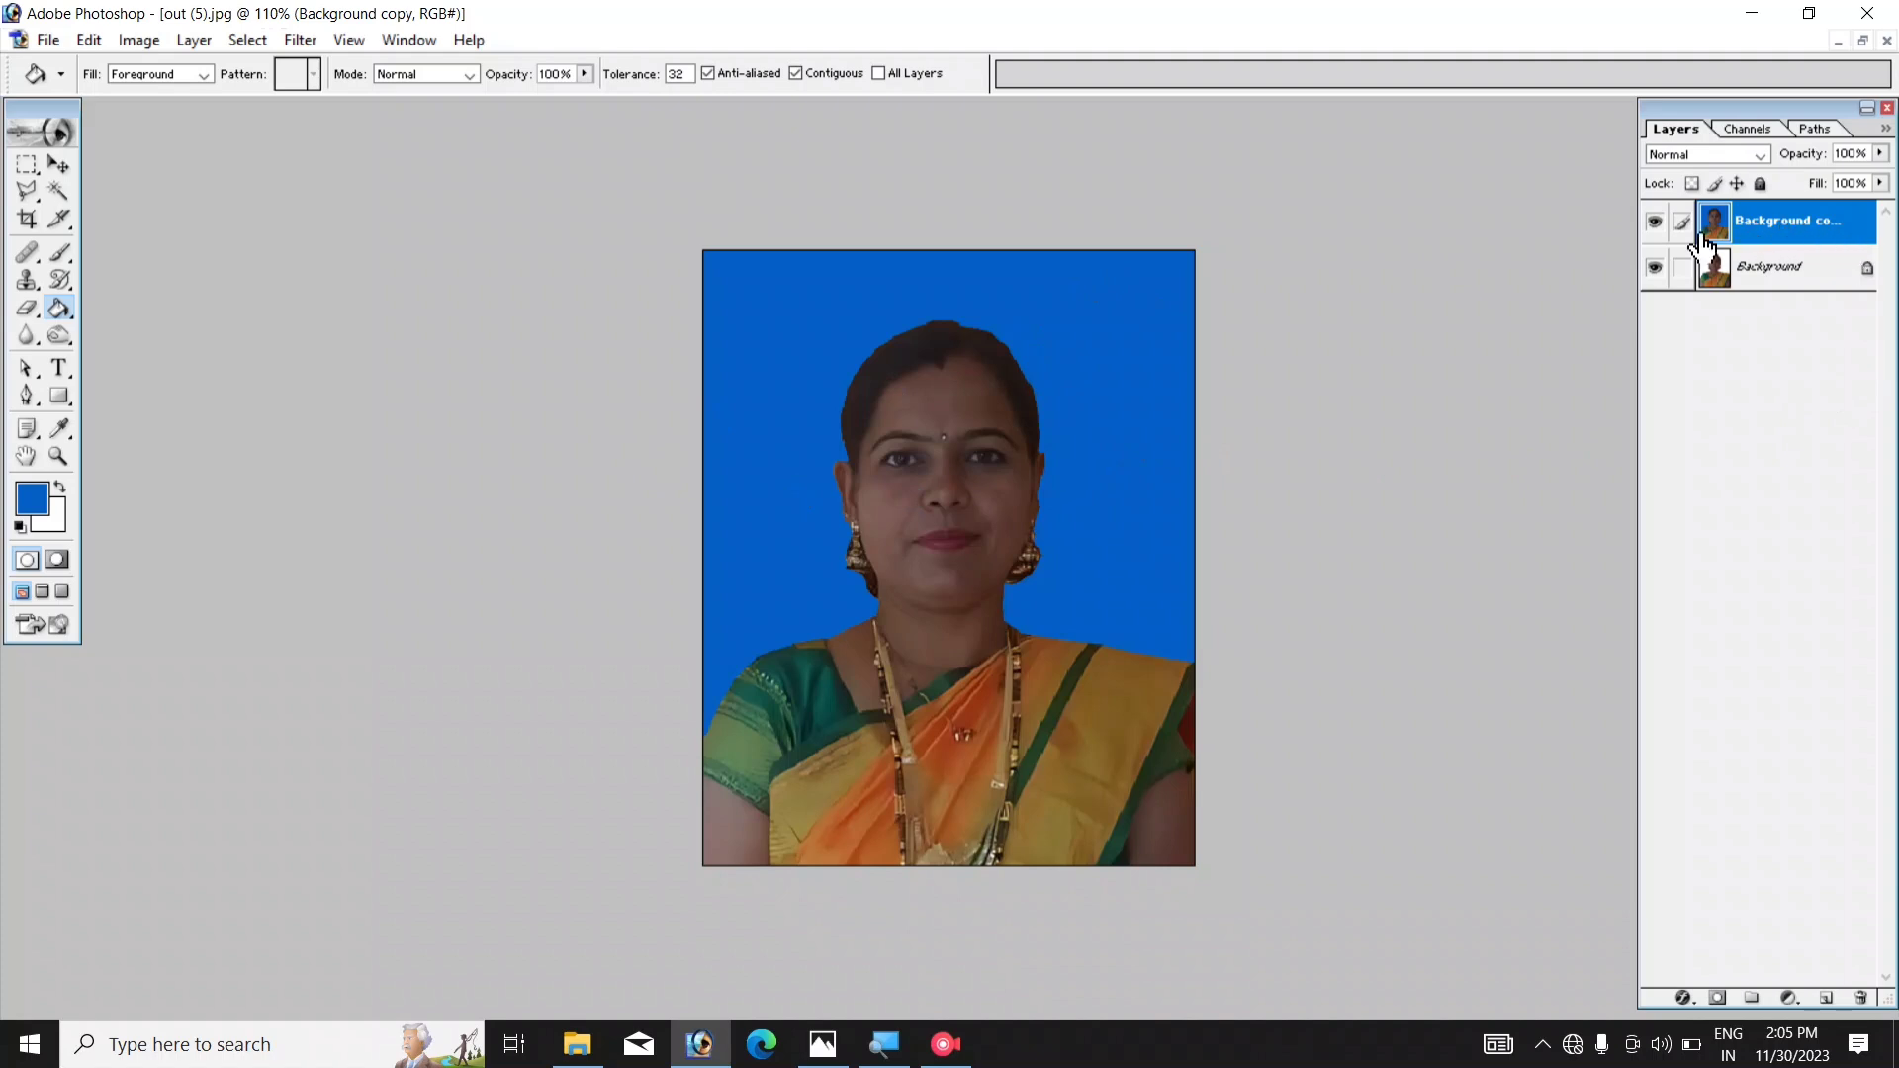
scroll(1059, 530, up, 1)
scroll(1062, 532, down, 2)
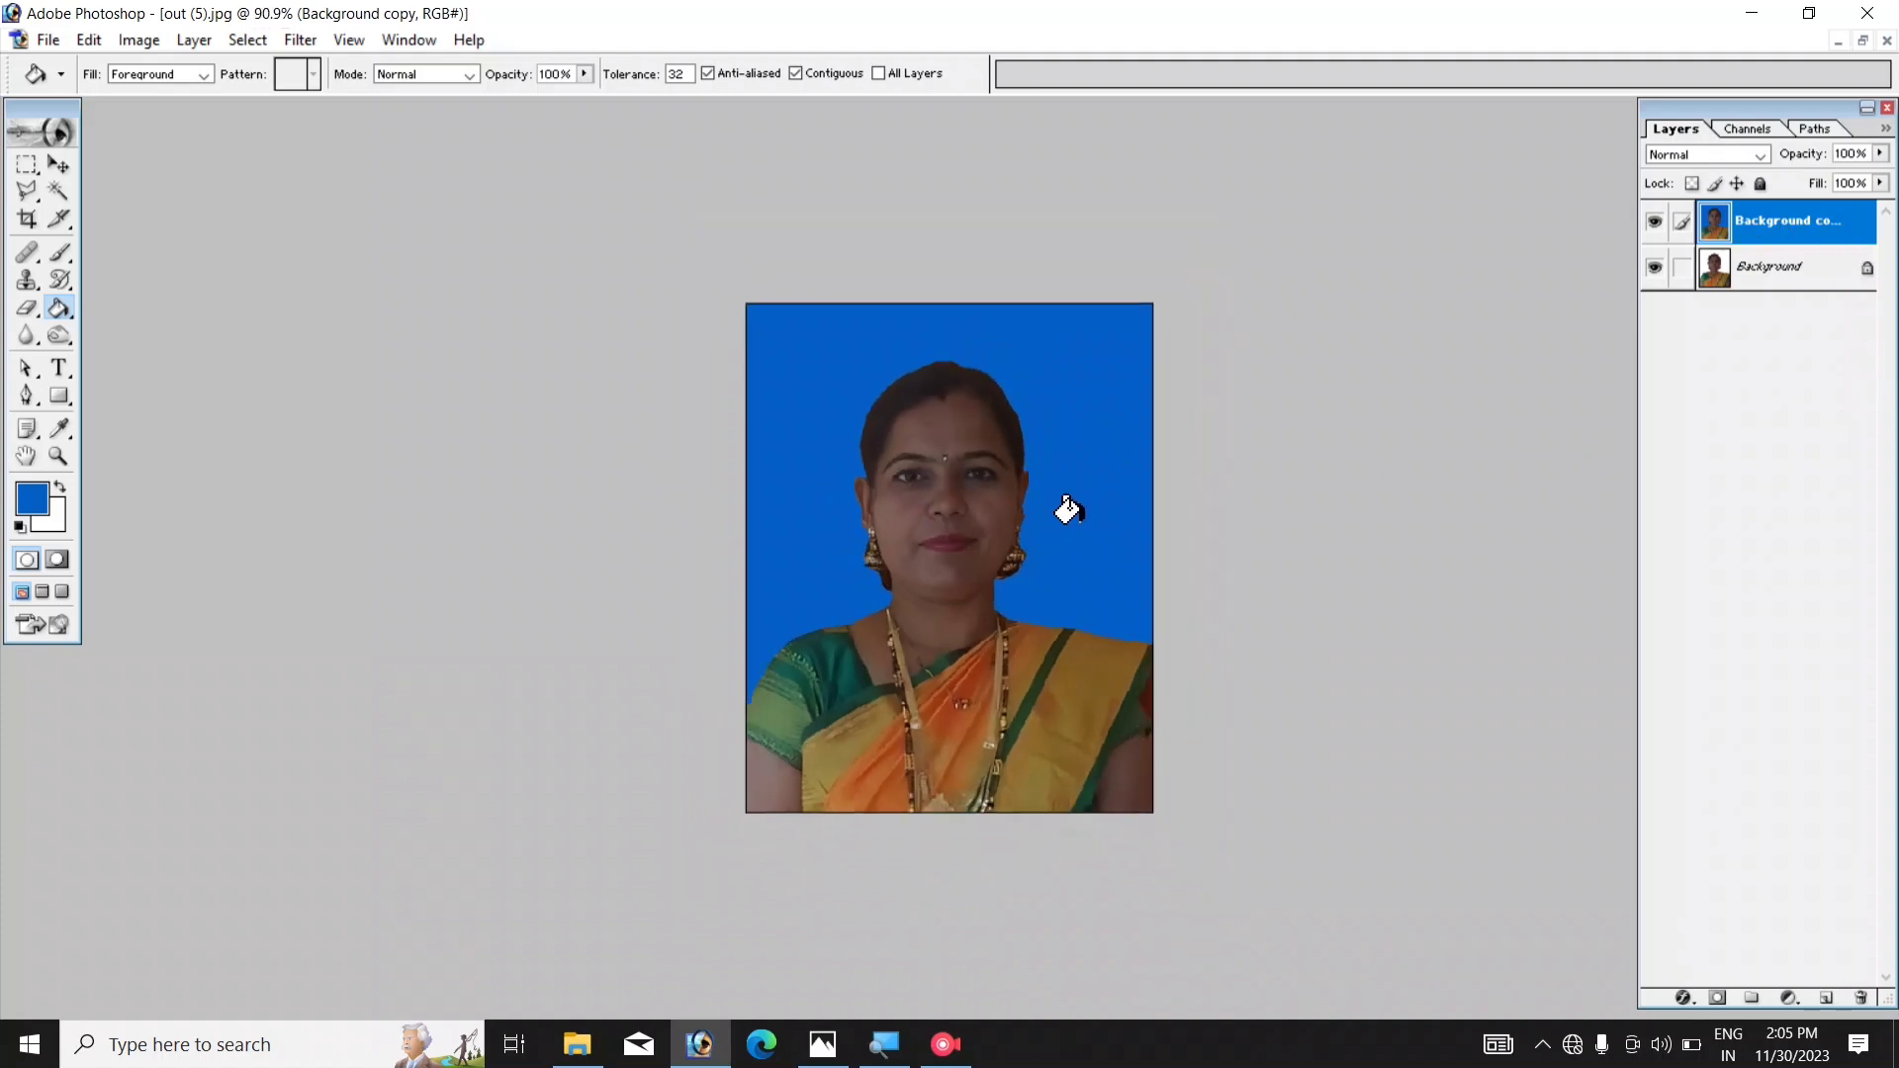
- Brighten the portrait's highlights with Levels by moving the white input slider
key(ctrl+l)
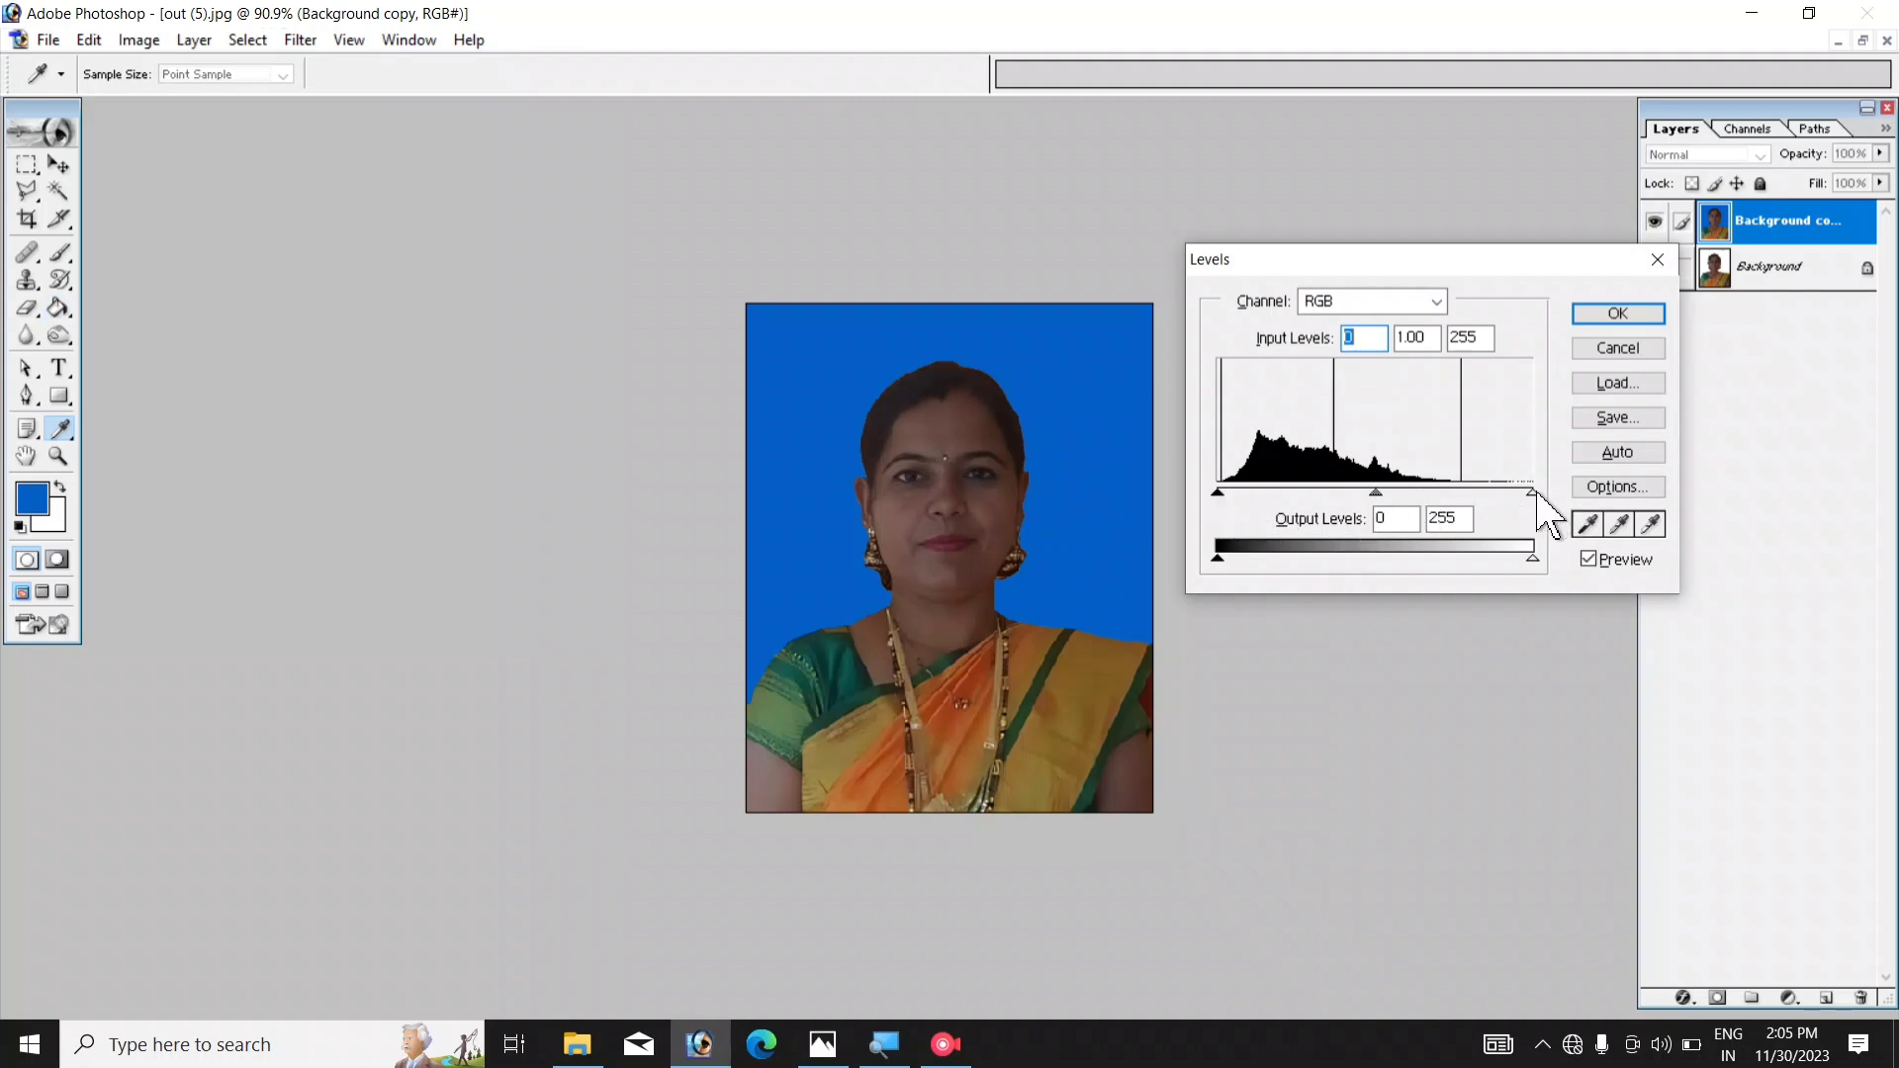
drag(1532, 493, 1398, 494)
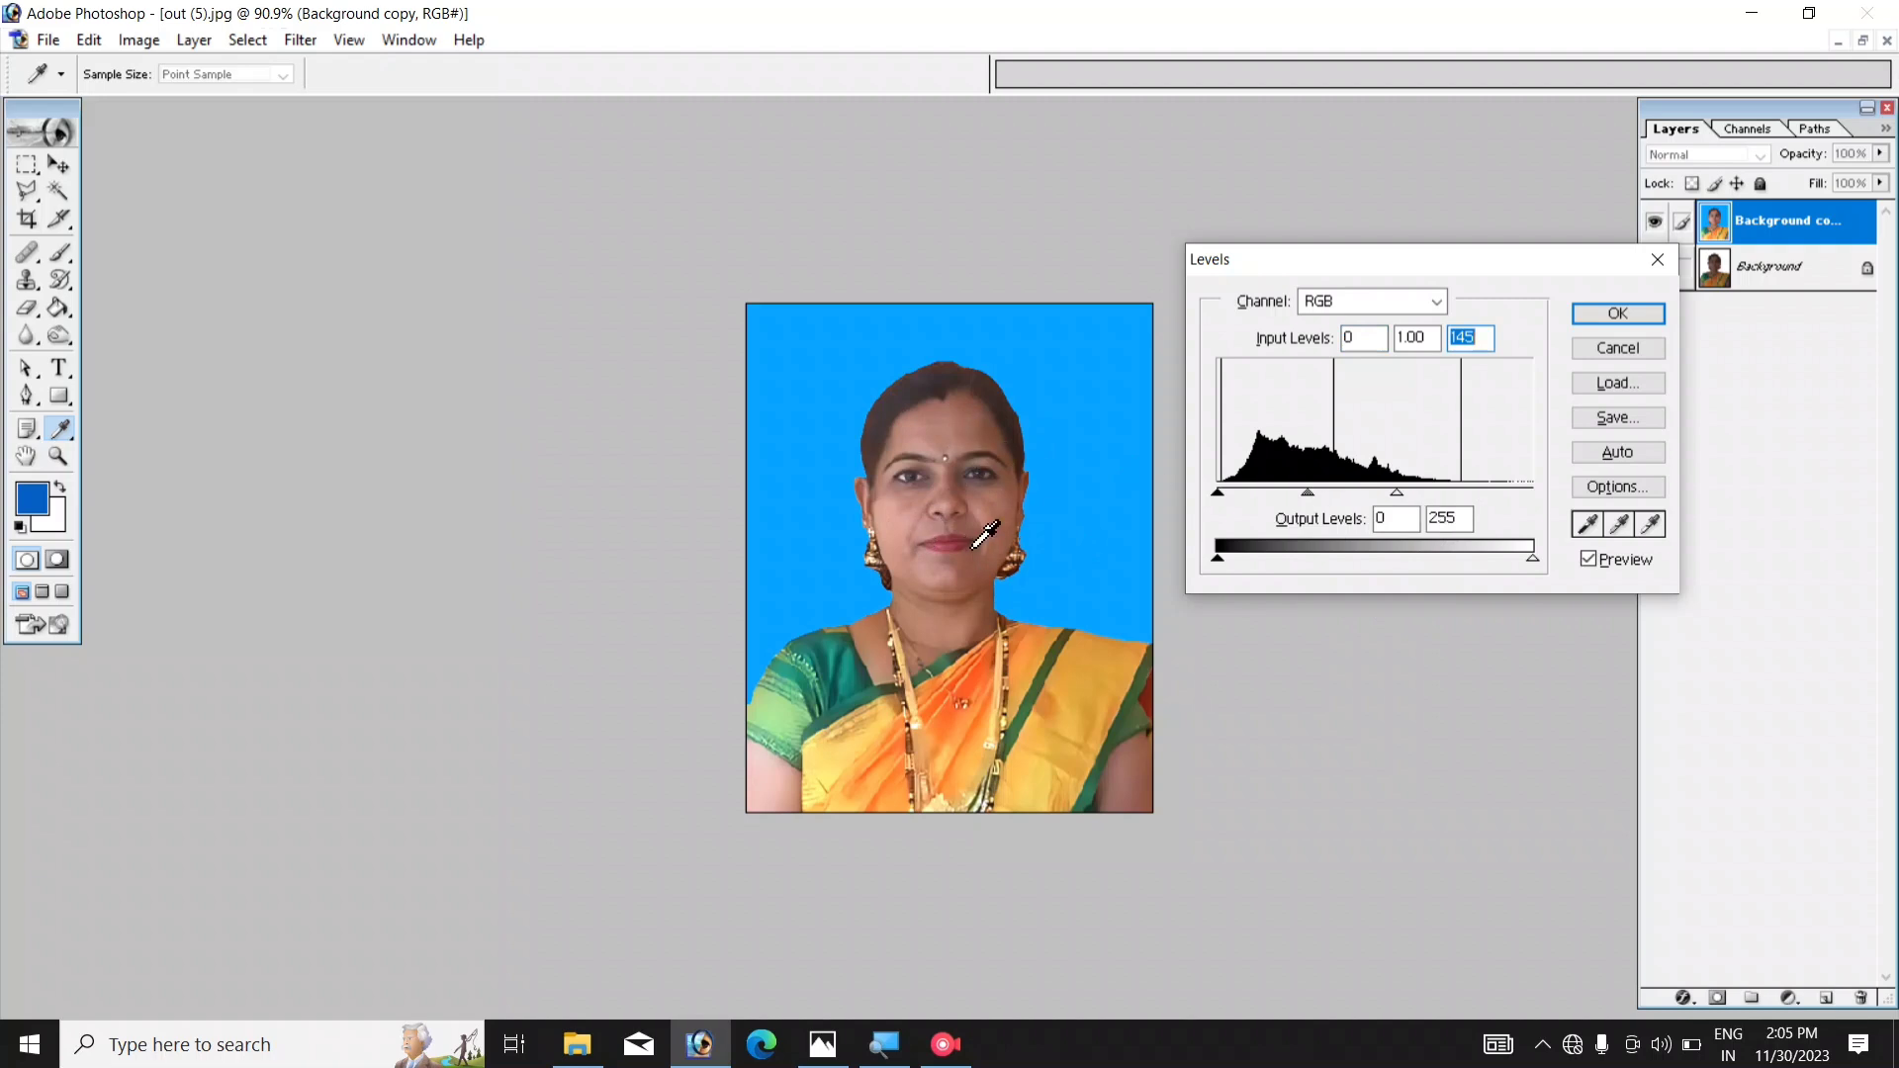
click(1622, 315)
key(g)
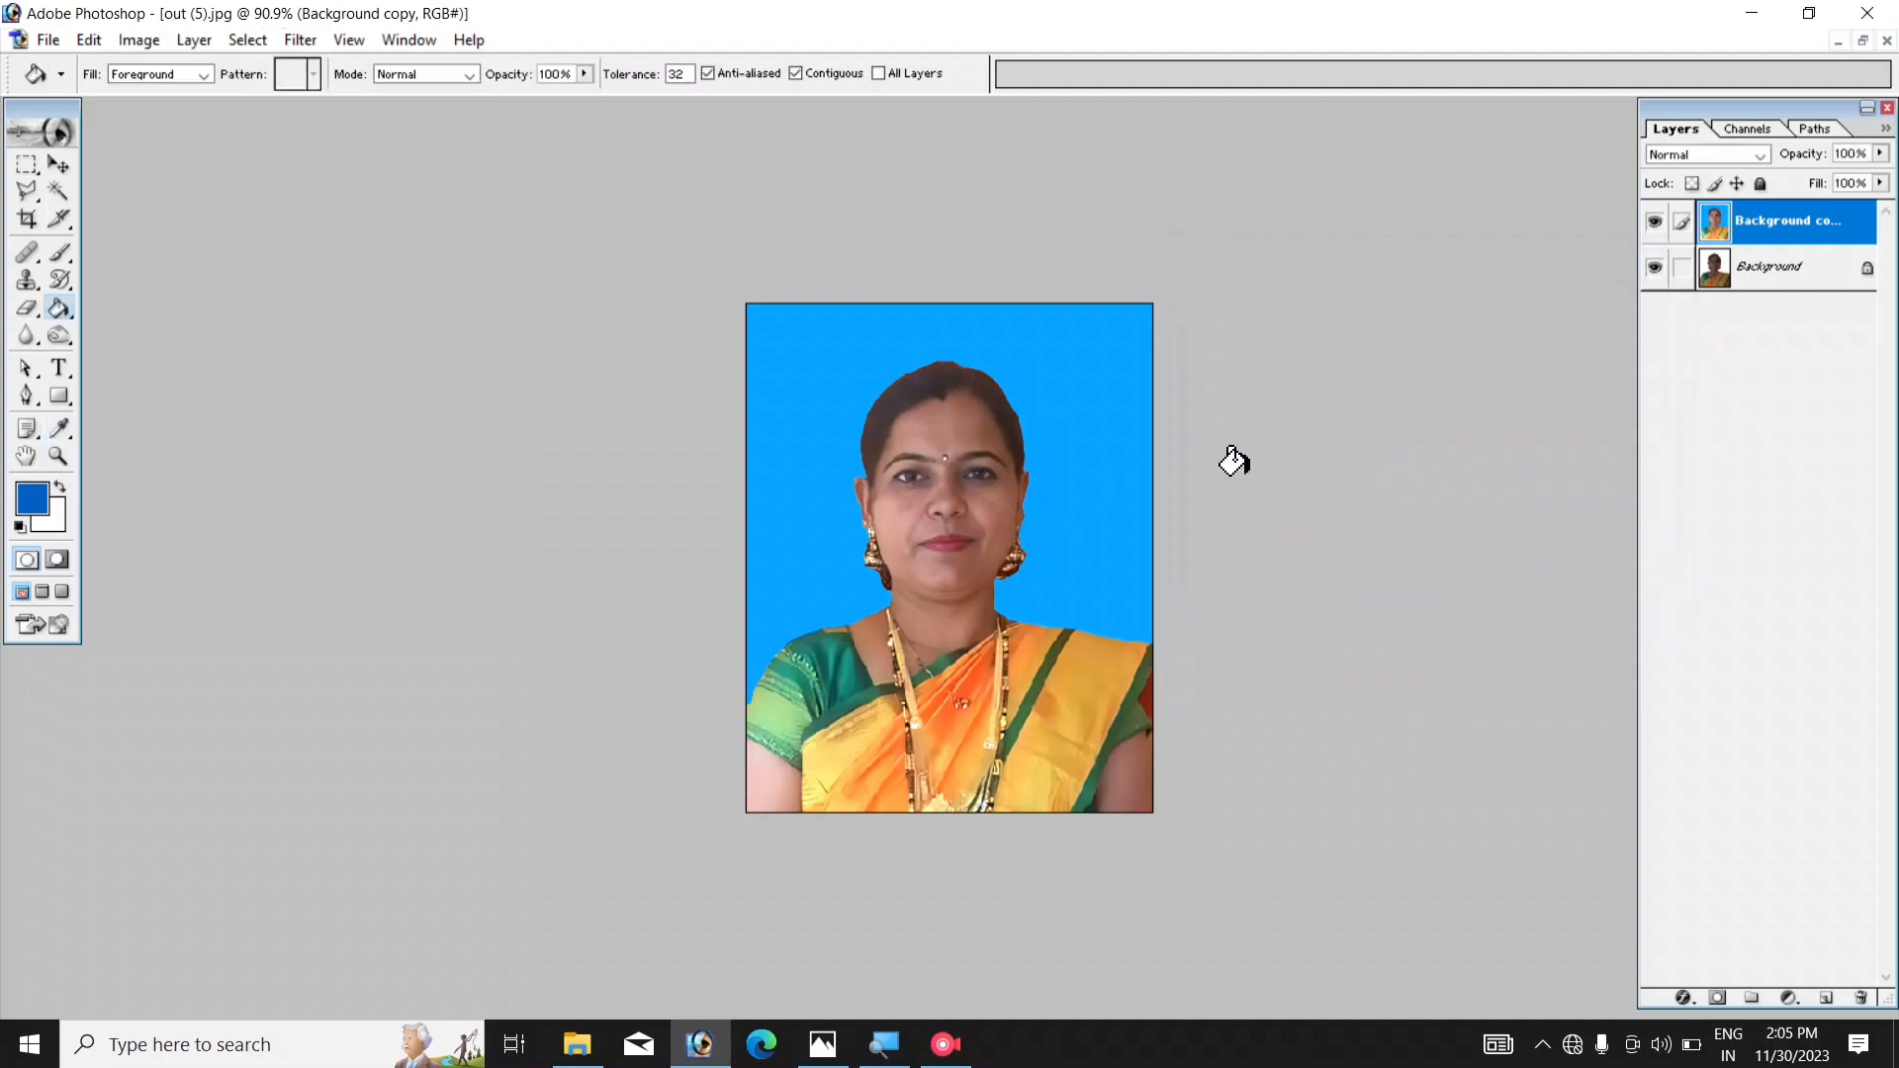
- Apply a slight Curves brightening (112 to 118) and bring up Color Balance
key(ctrl+m)
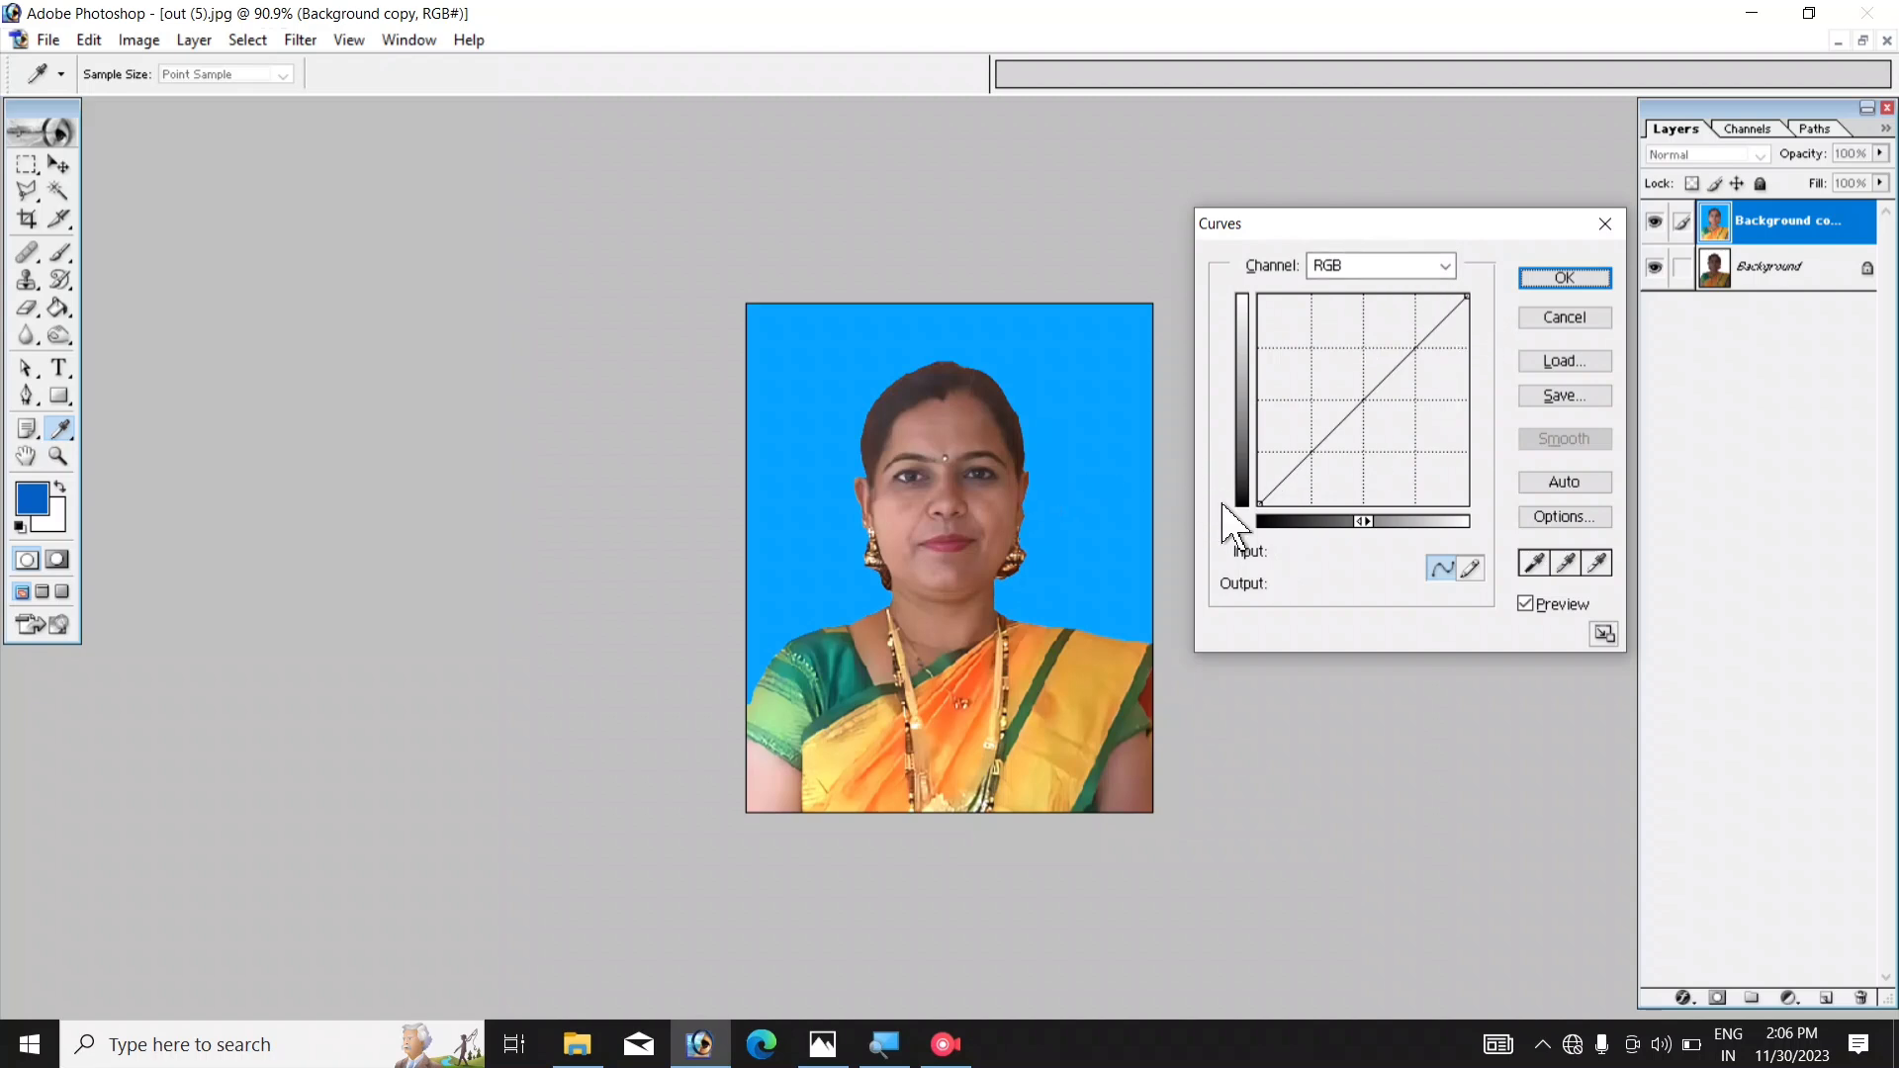
drag(1362, 398, 1338, 393)
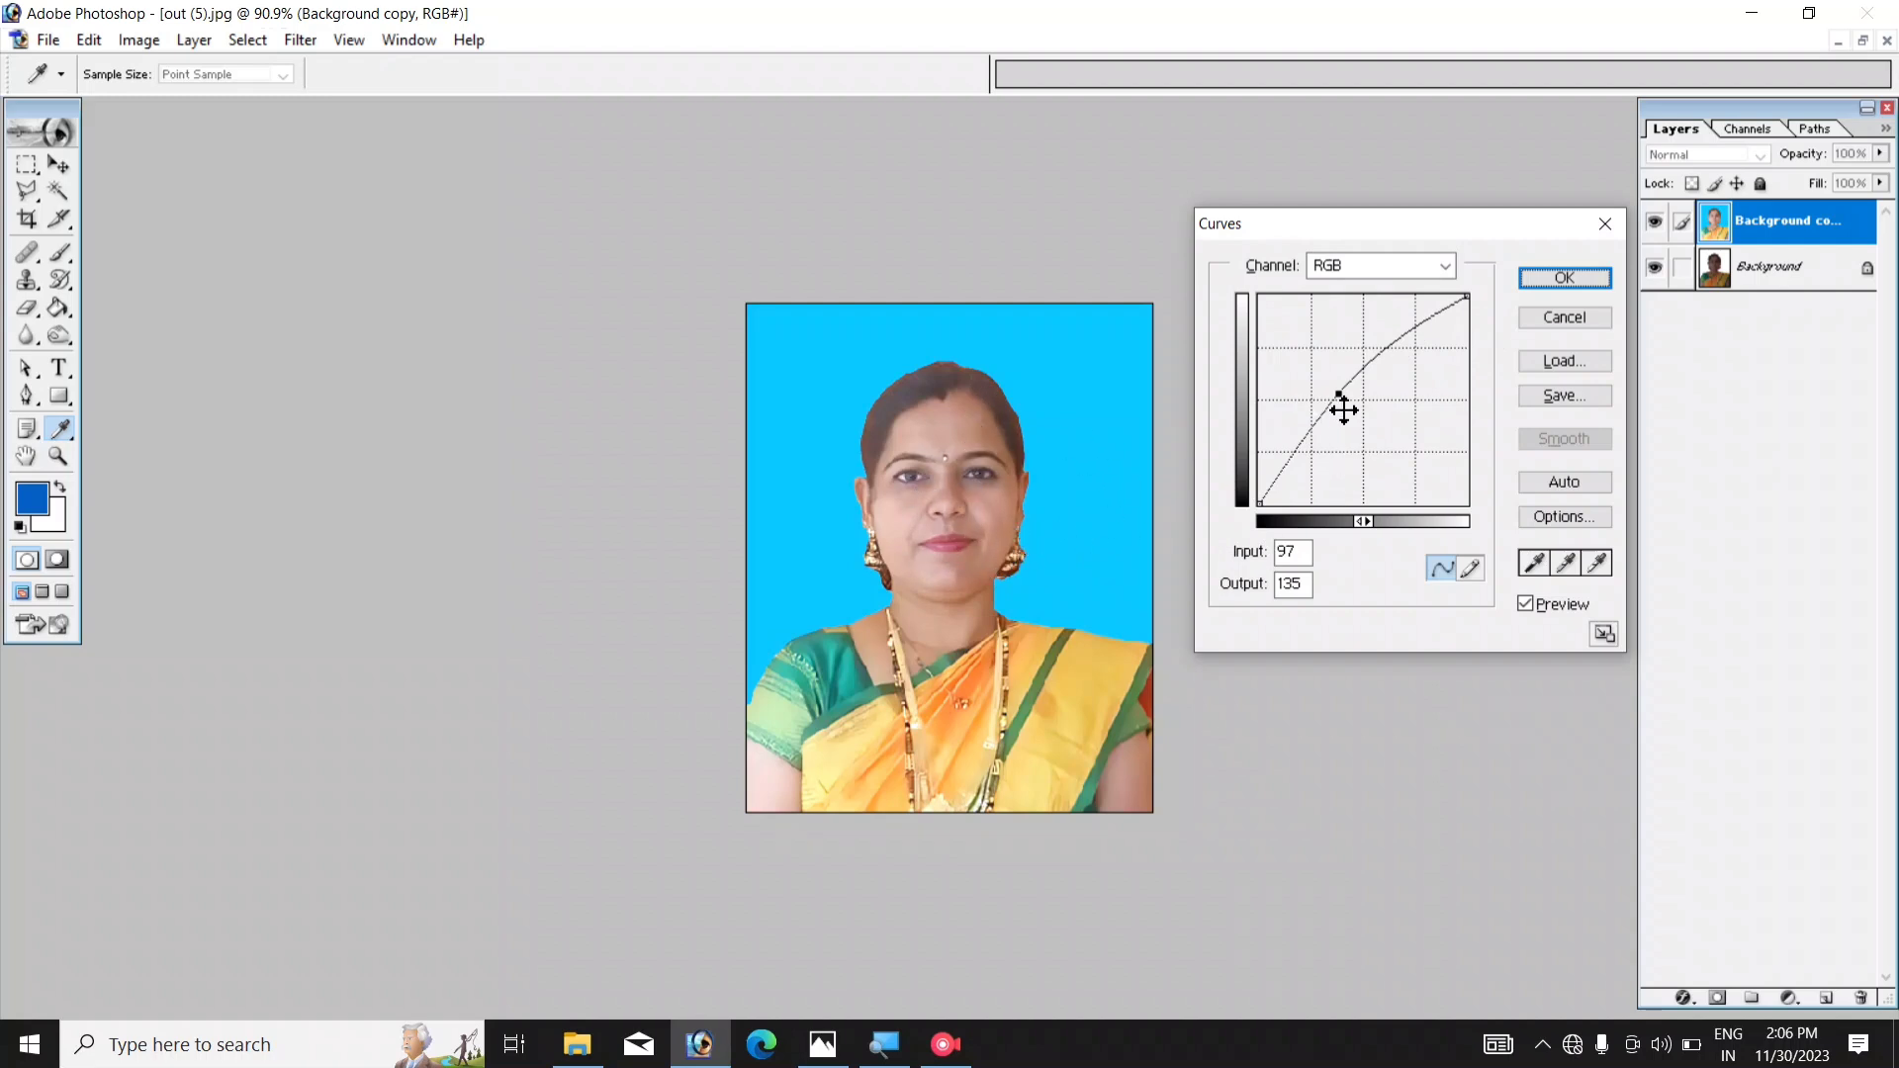
drag(1340, 398, 1350, 406)
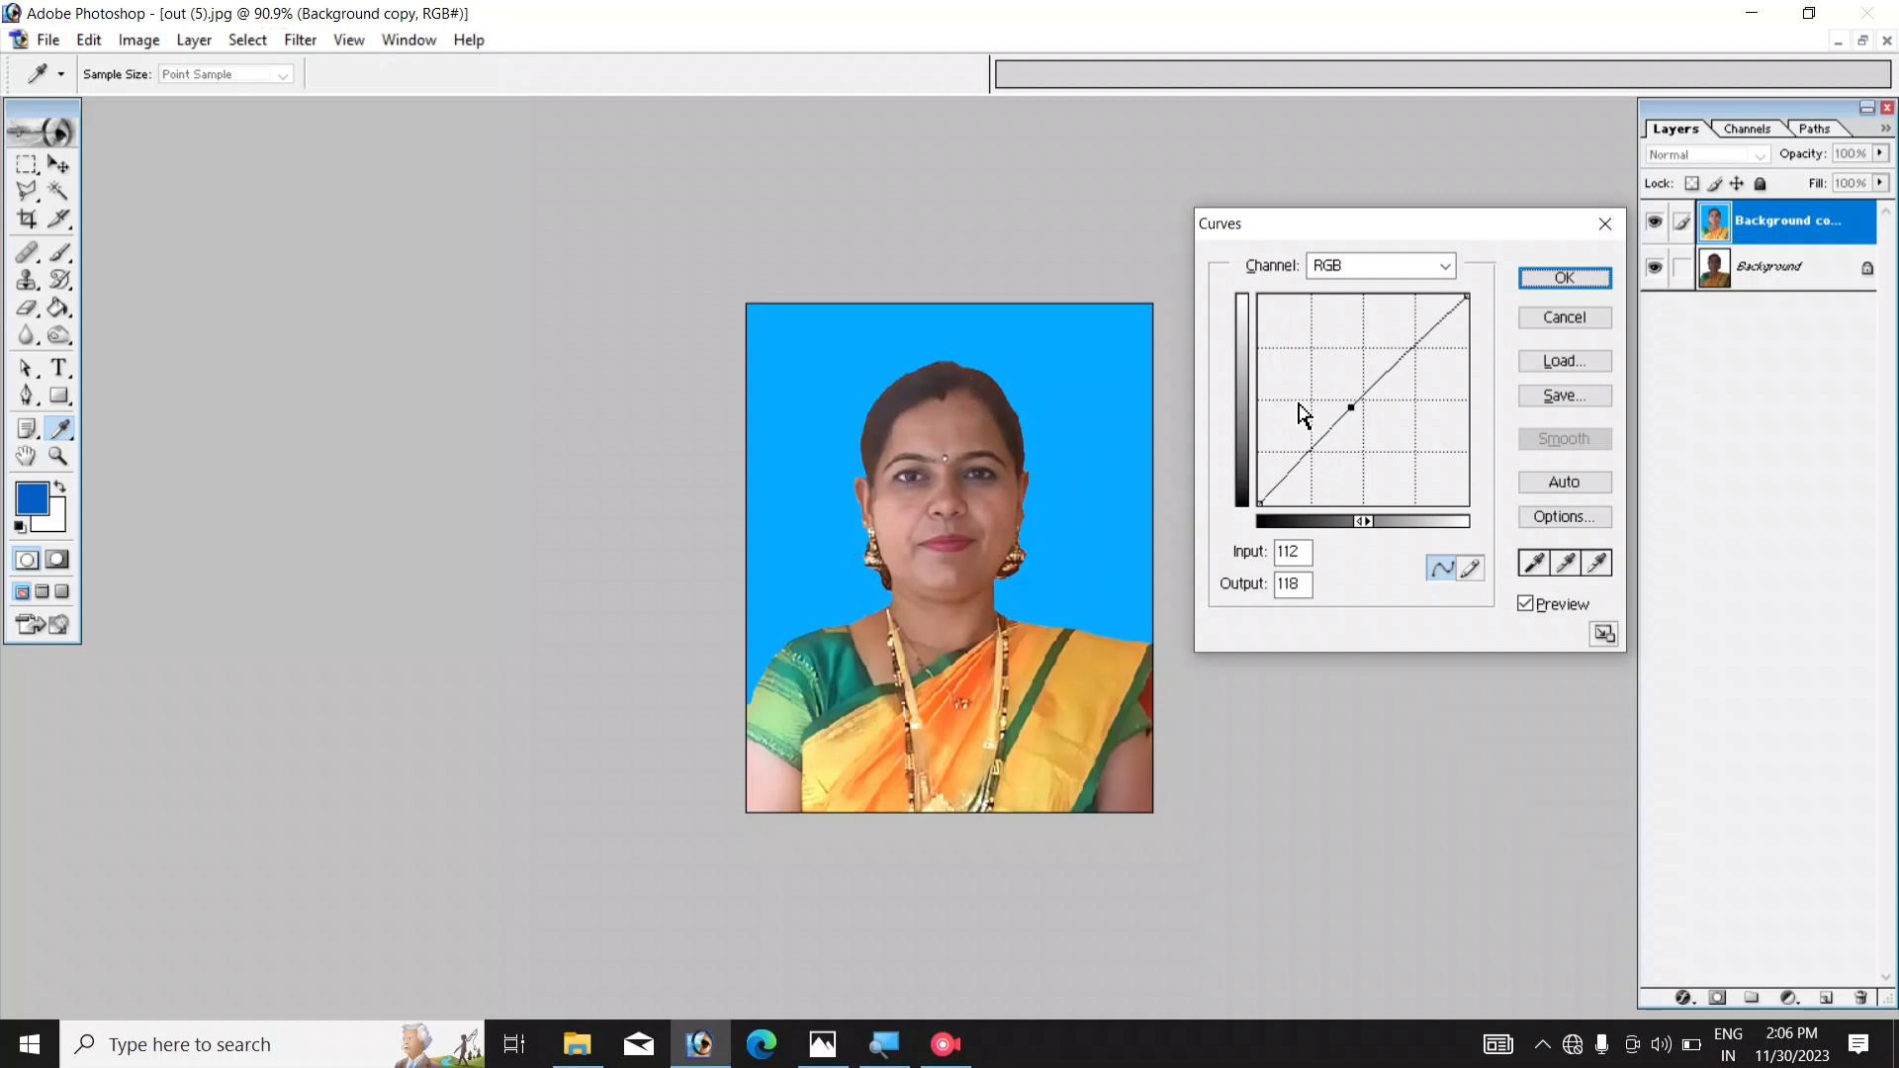
click(1565, 277)
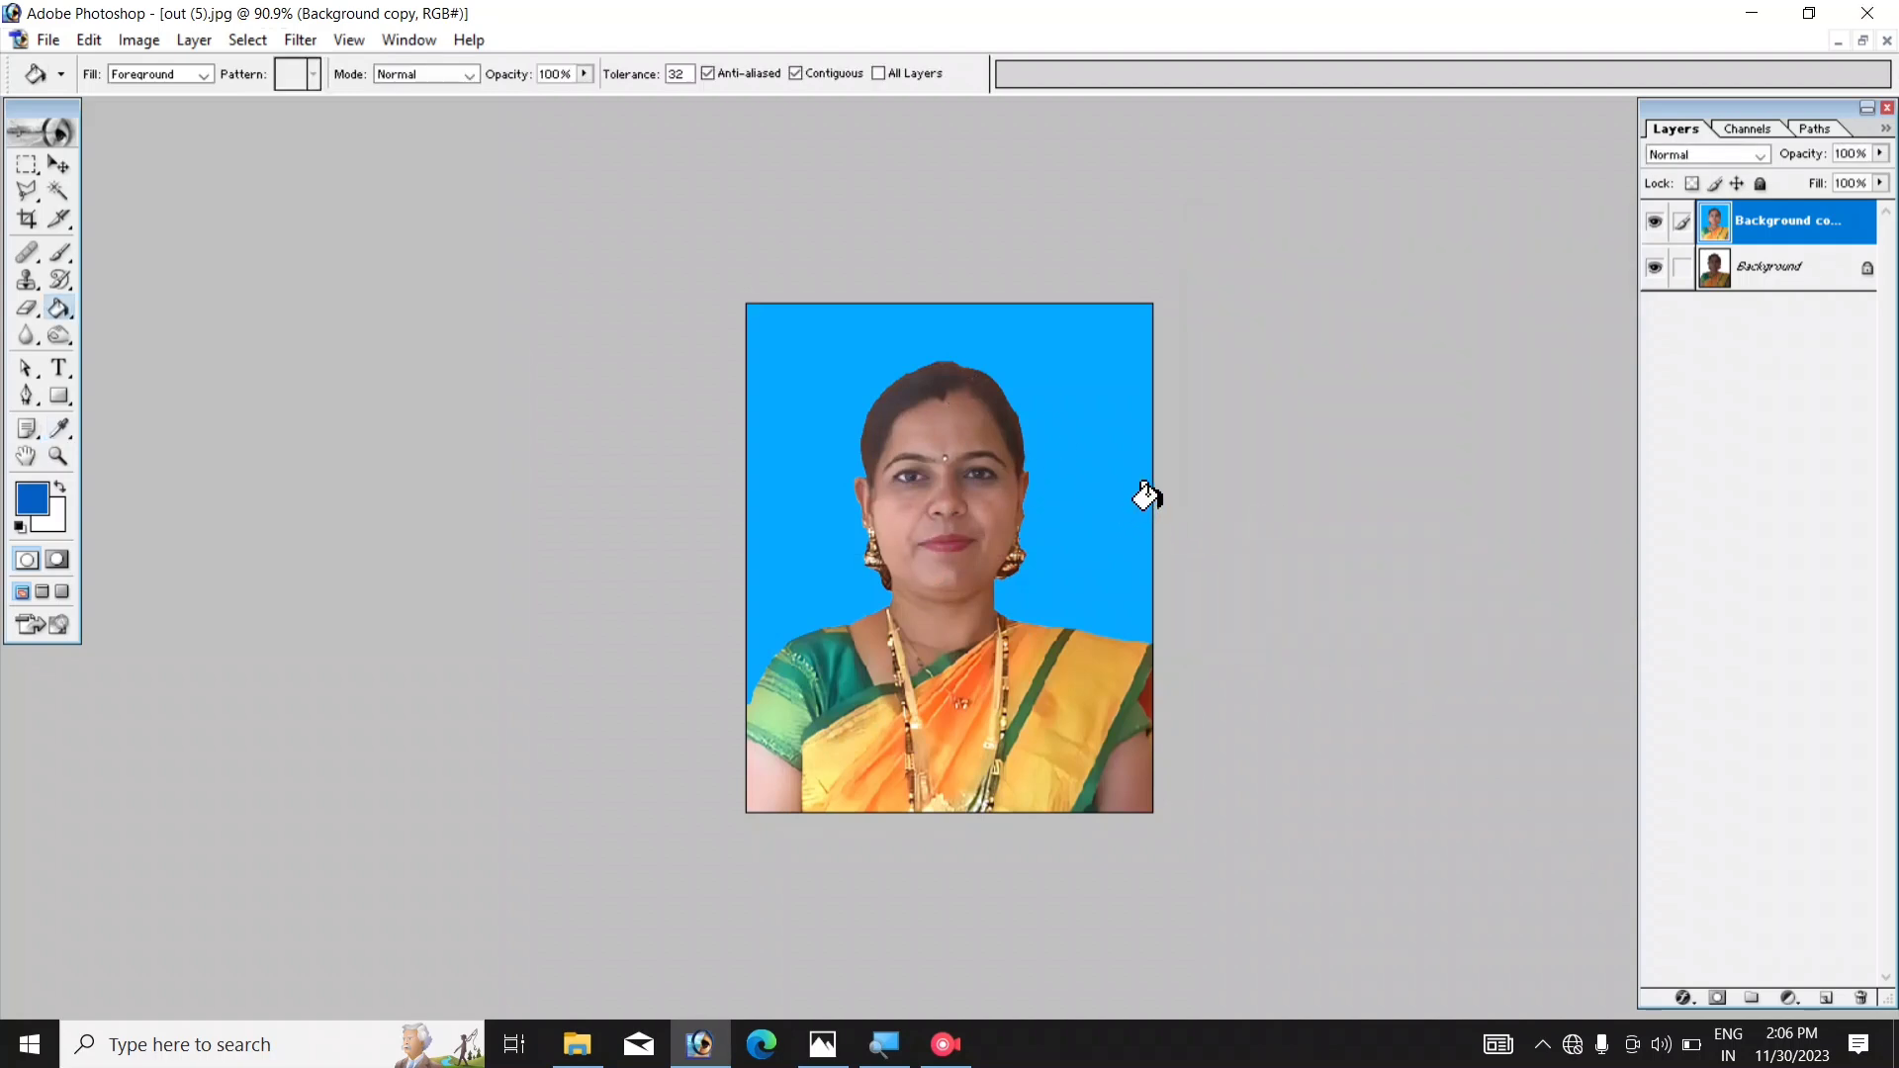
key(ctrl+b)
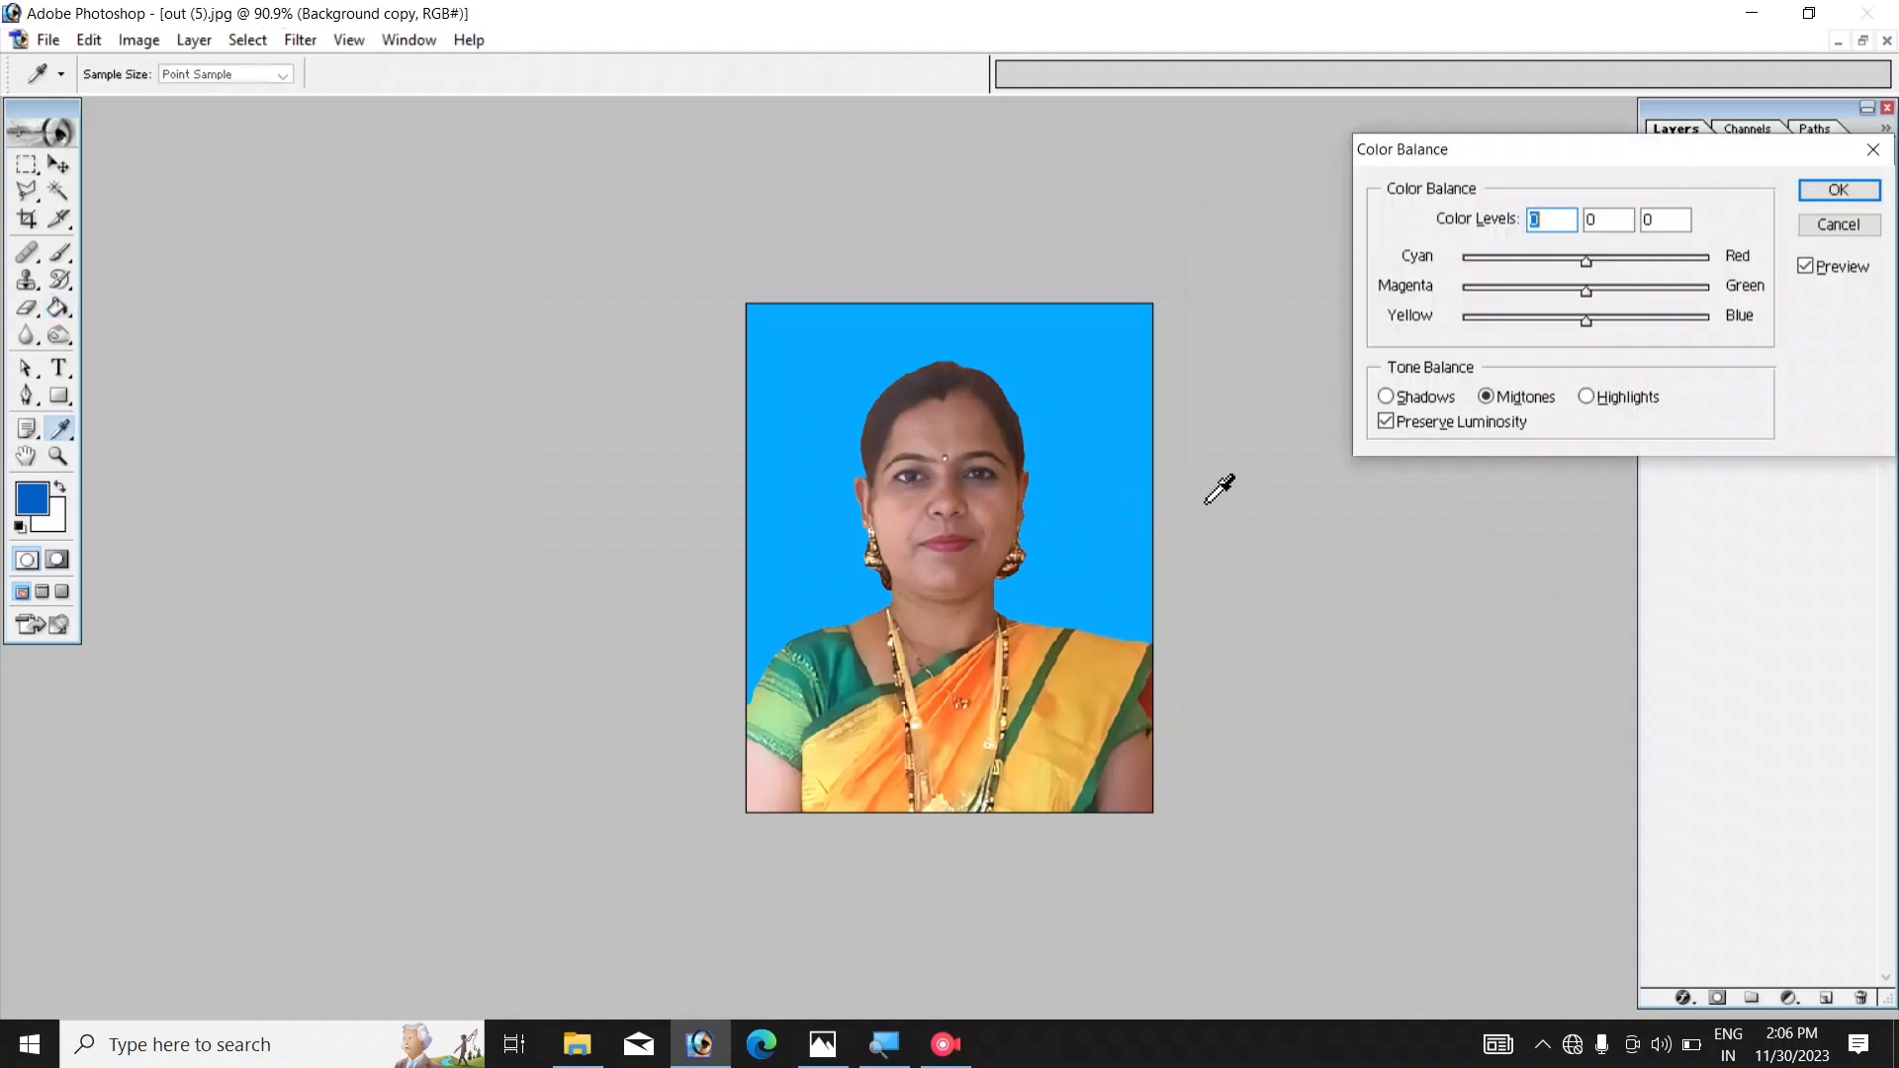
- Shift the portrait's midtone colour balance to +11, +14, +9, then zoom out to the whole photo
drag(1549, 153, 1486, 162)
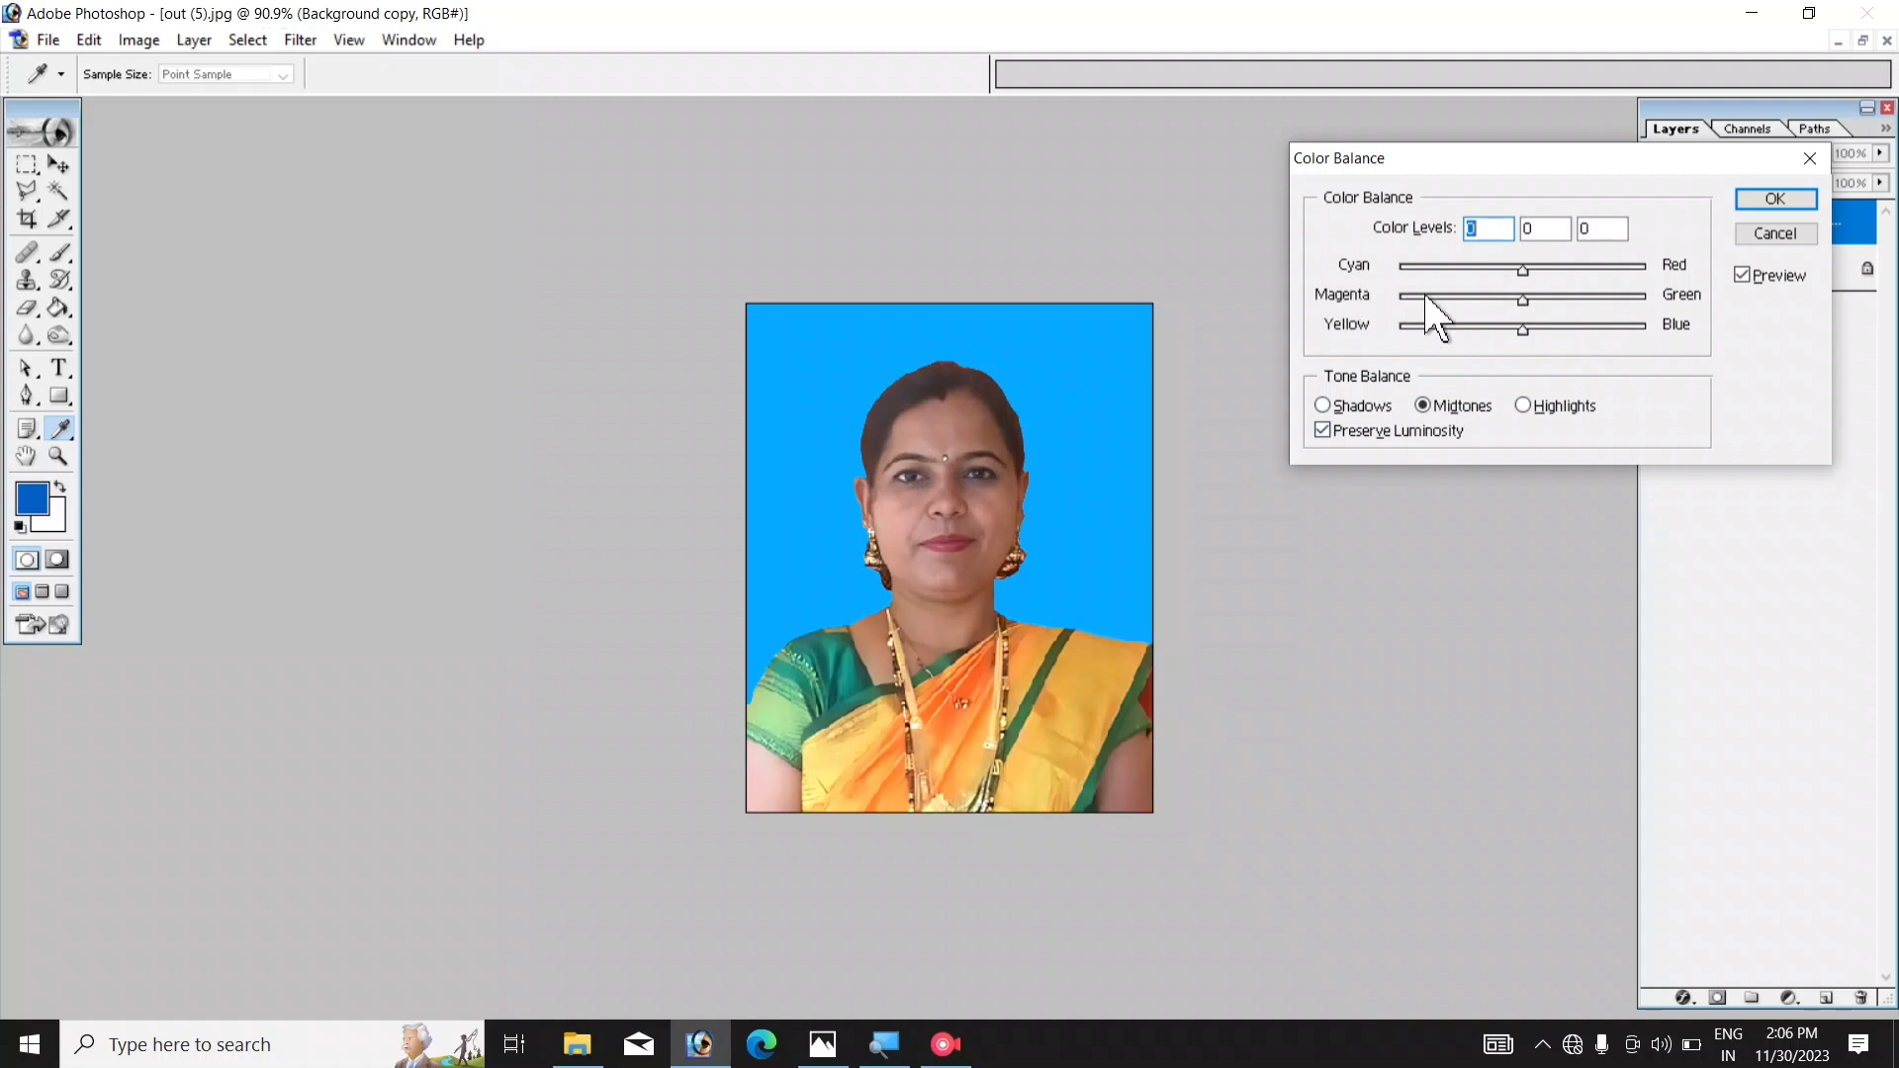
mouse_move(1522, 271)
mouse_down()
mouse_move(1503, 300)
mouse_move(1534, 332)
mouse_move(1517, 299)
mouse_move(1540, 302)
mouse_up()
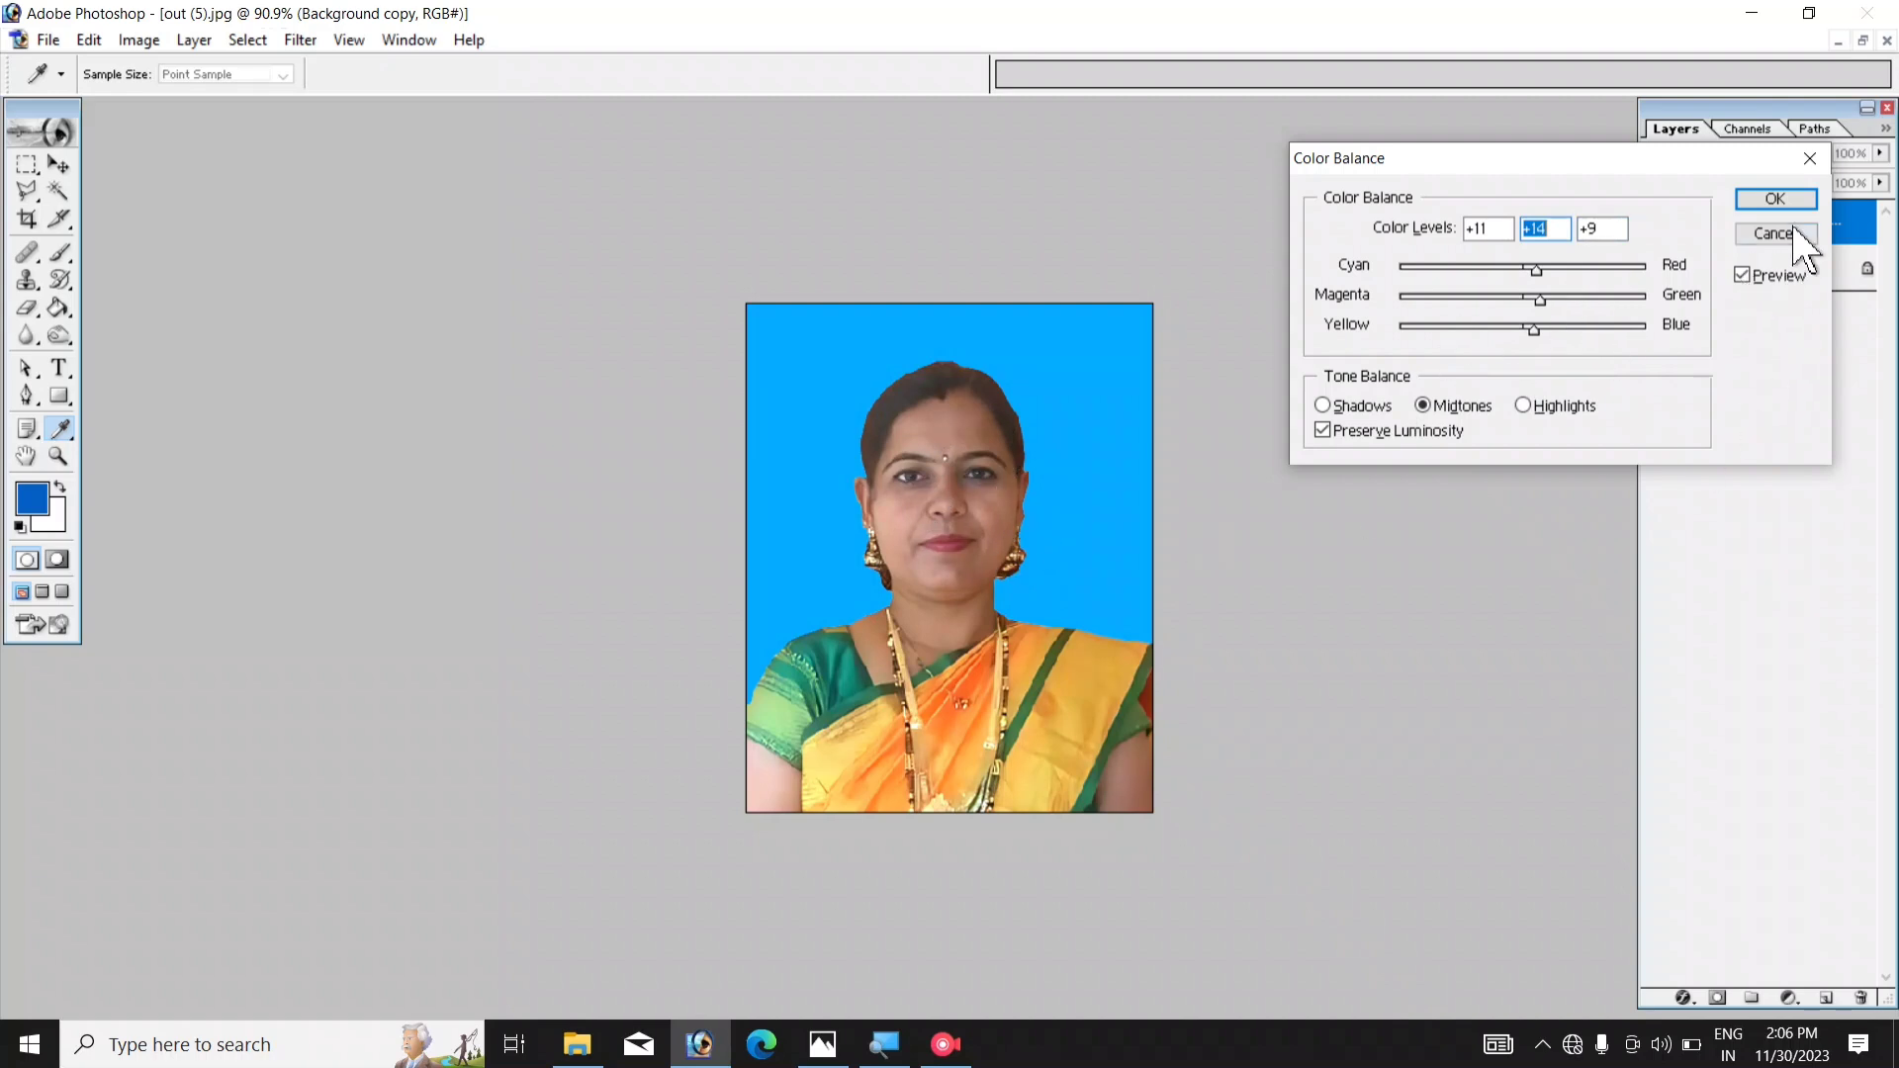
click(1785, 198)
key(g)
key(ctrl+plus)
key(ctrl+minus)
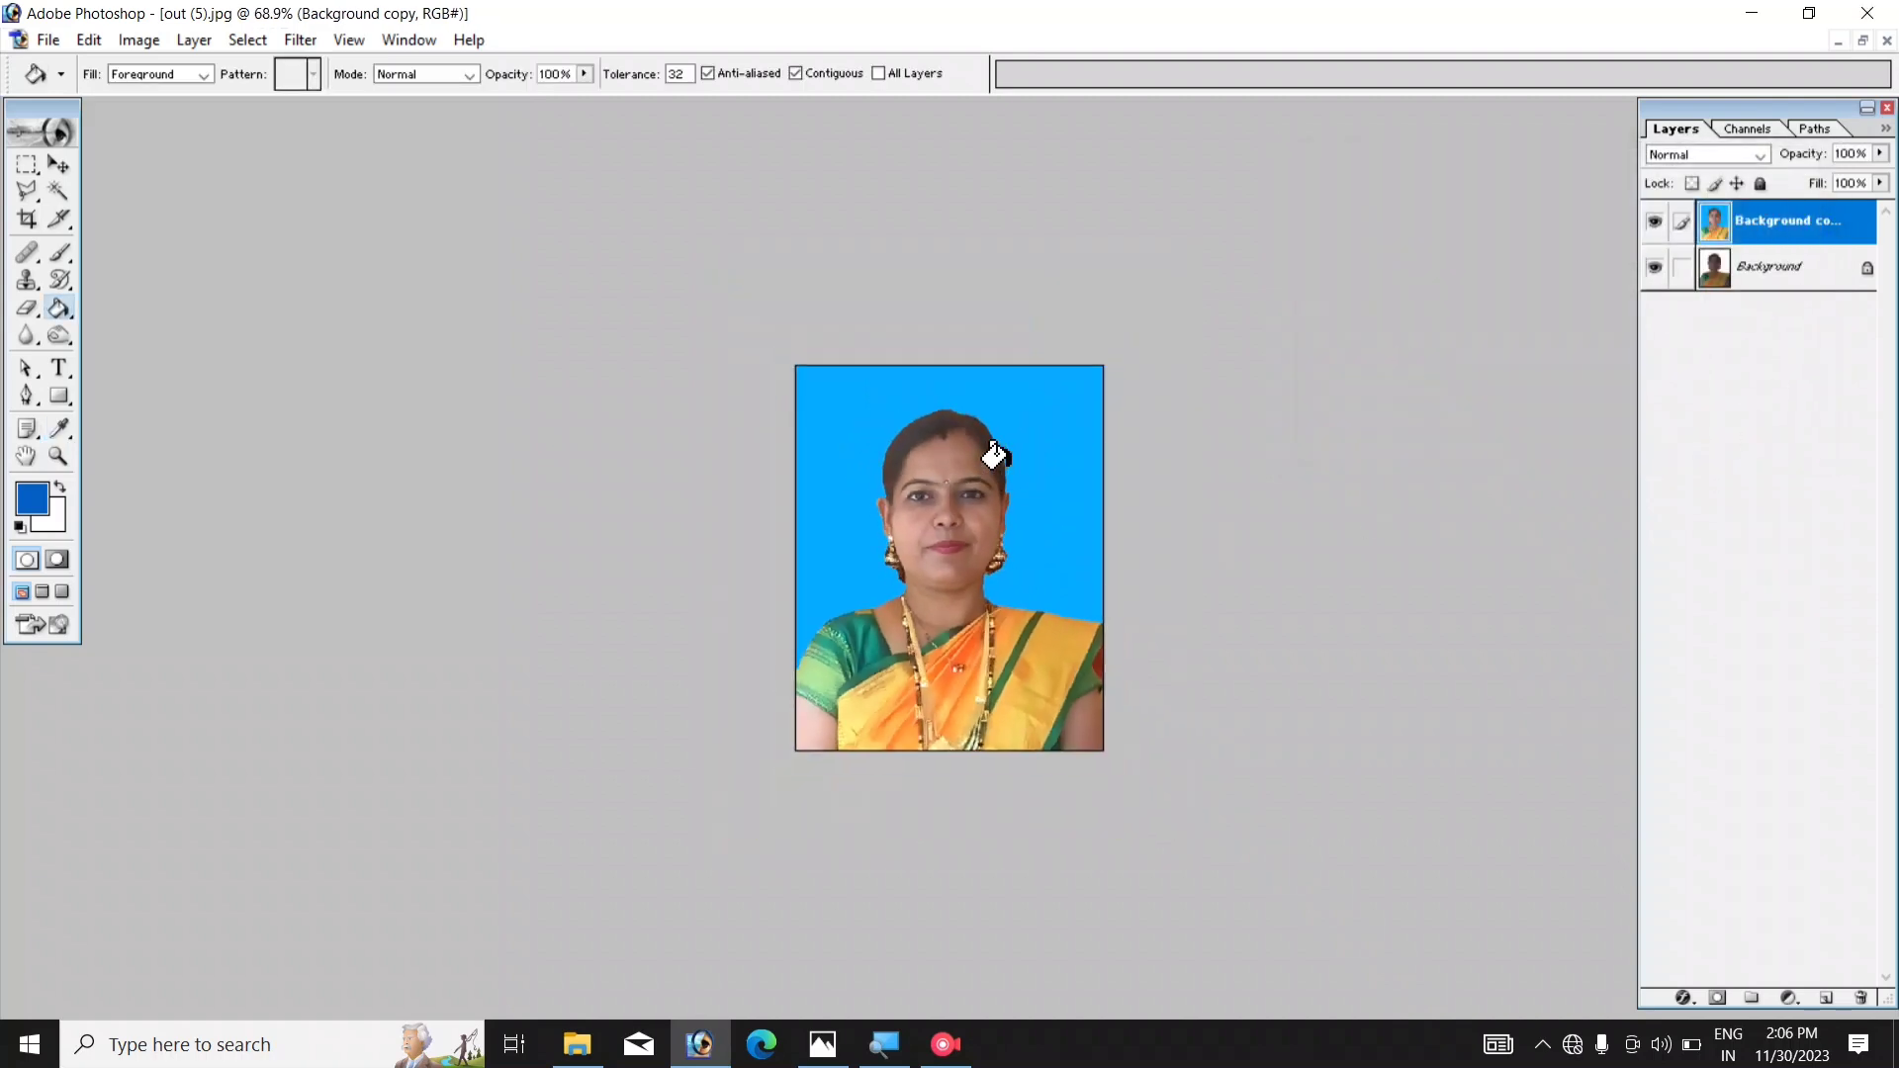
key(ctrl+minus)
key(ctrl+plus)
key(ctrl+plus)
key(ctrl+minus)
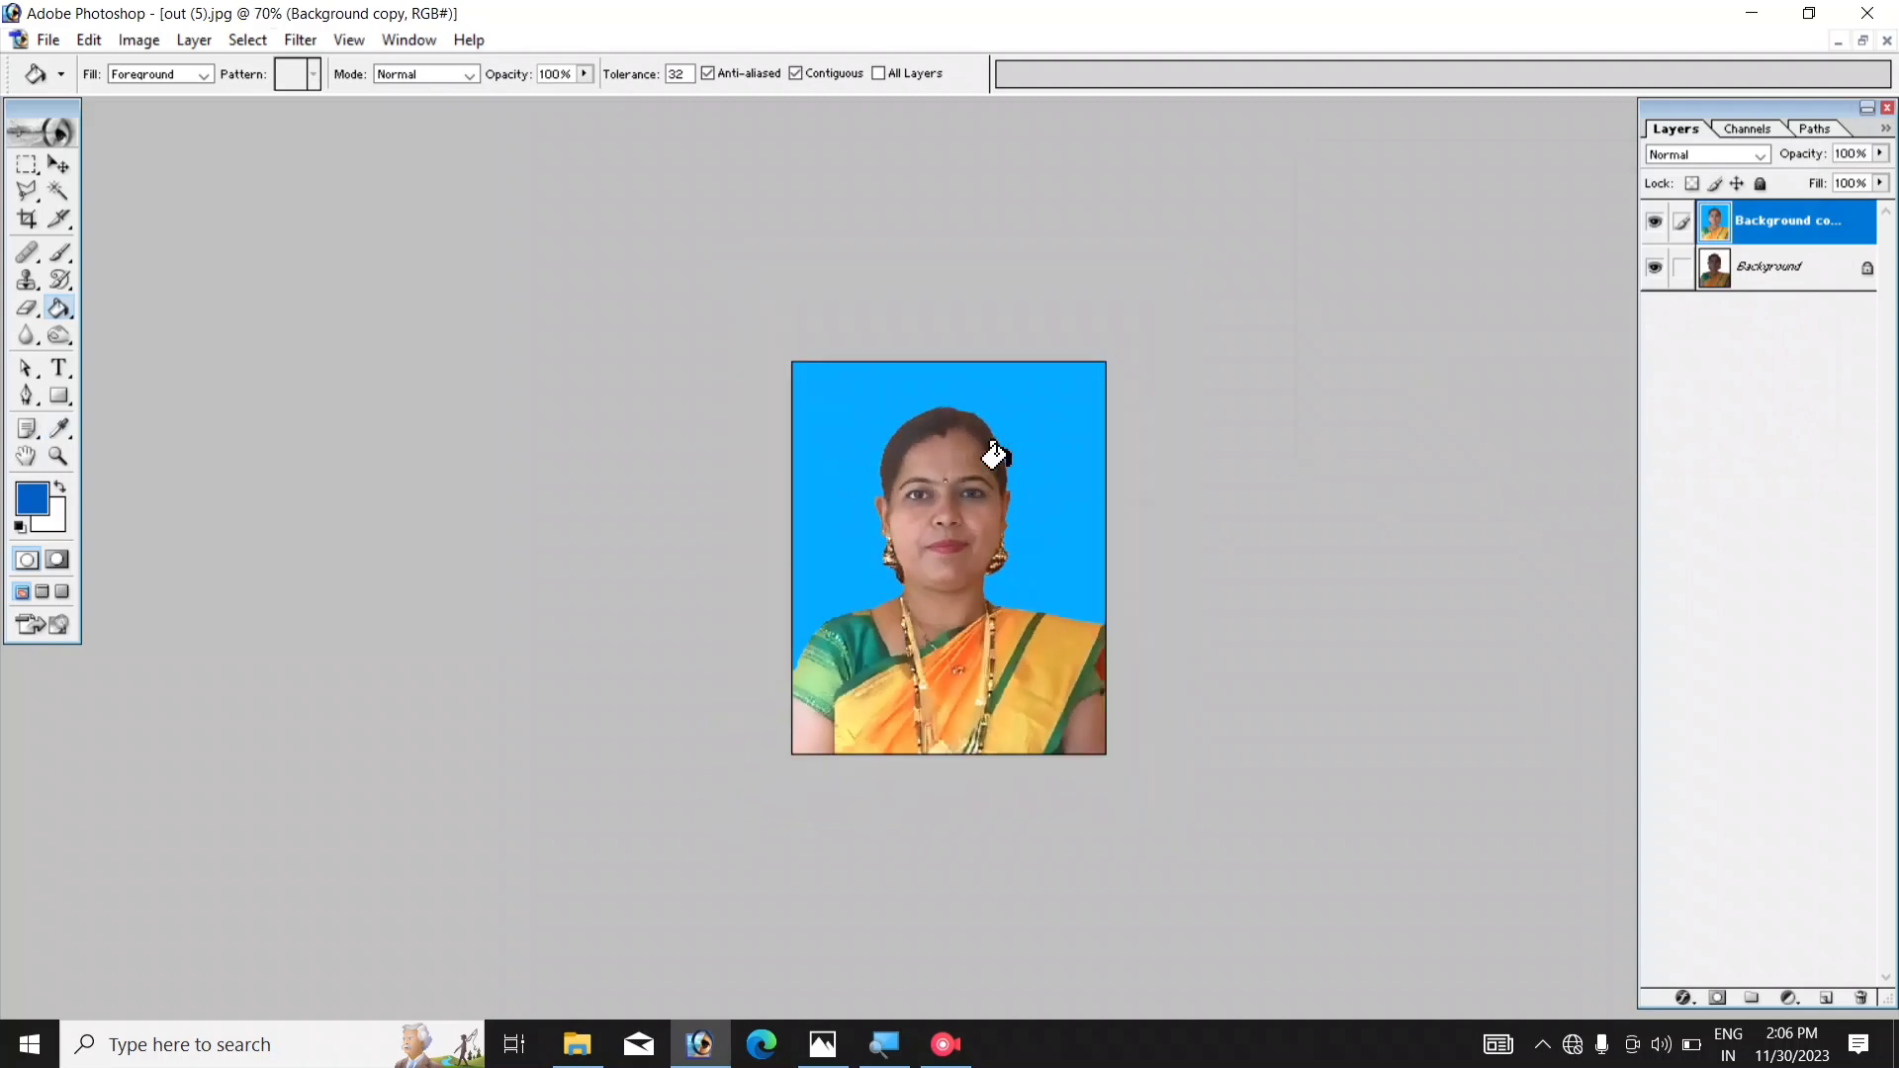
key(ctrl+minus)
key(ctrl+minus)
key(ctrl+plus)
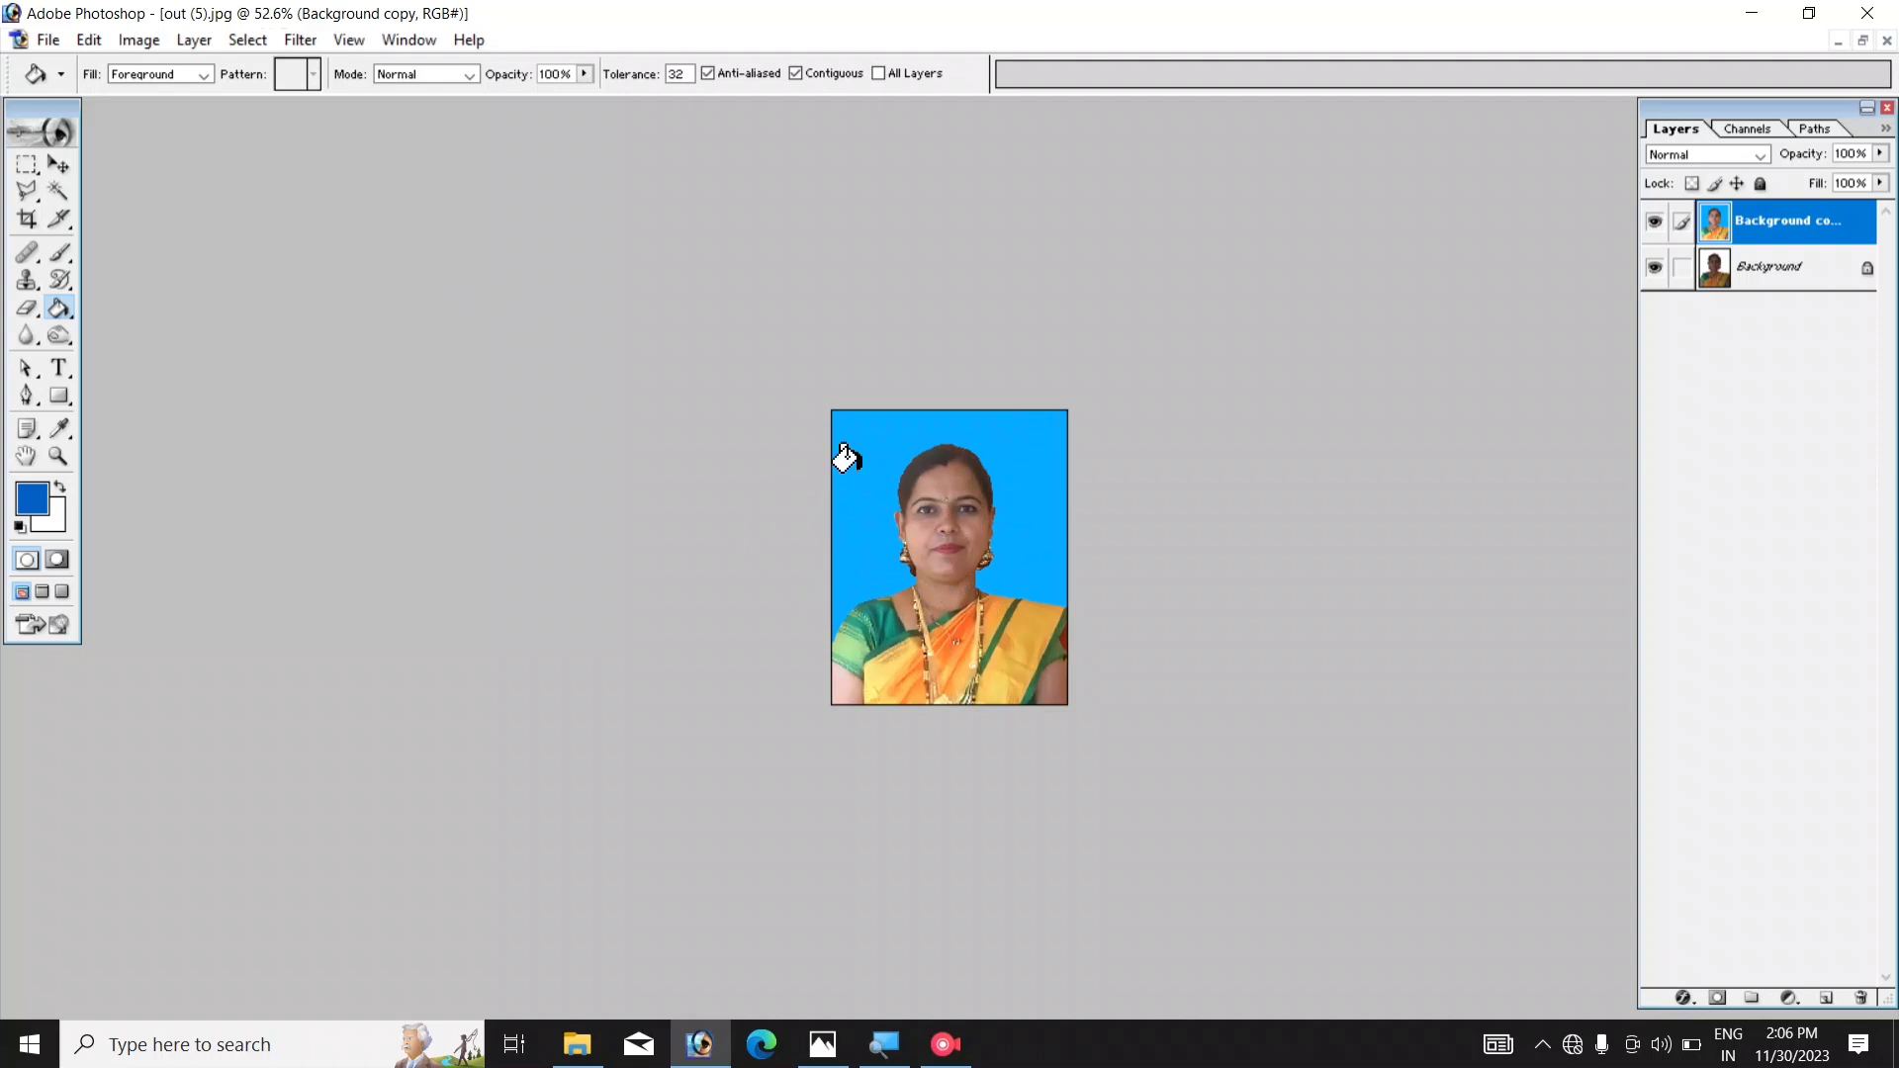
- Create a blank white RGB document from the 4 x 6 inch, 300 pixels/inch preset
click(47, 40)
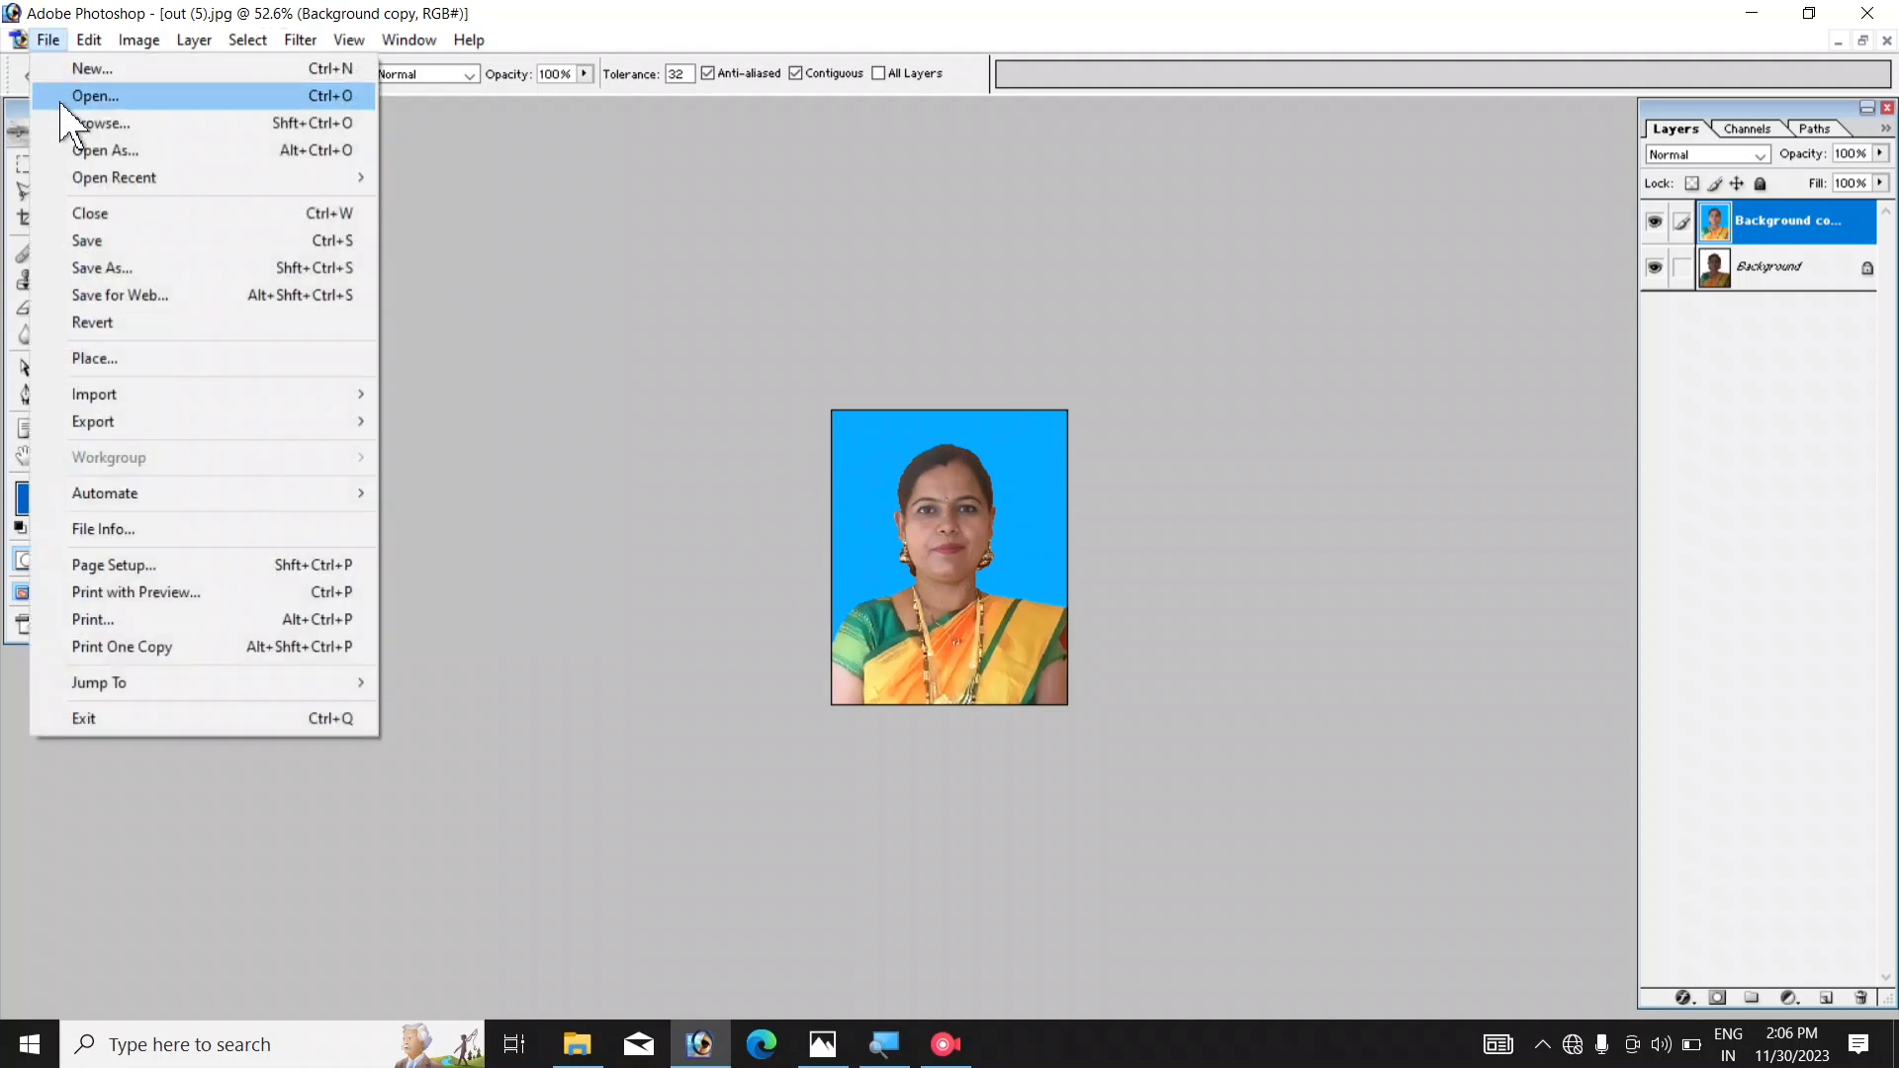
click(97, 73)
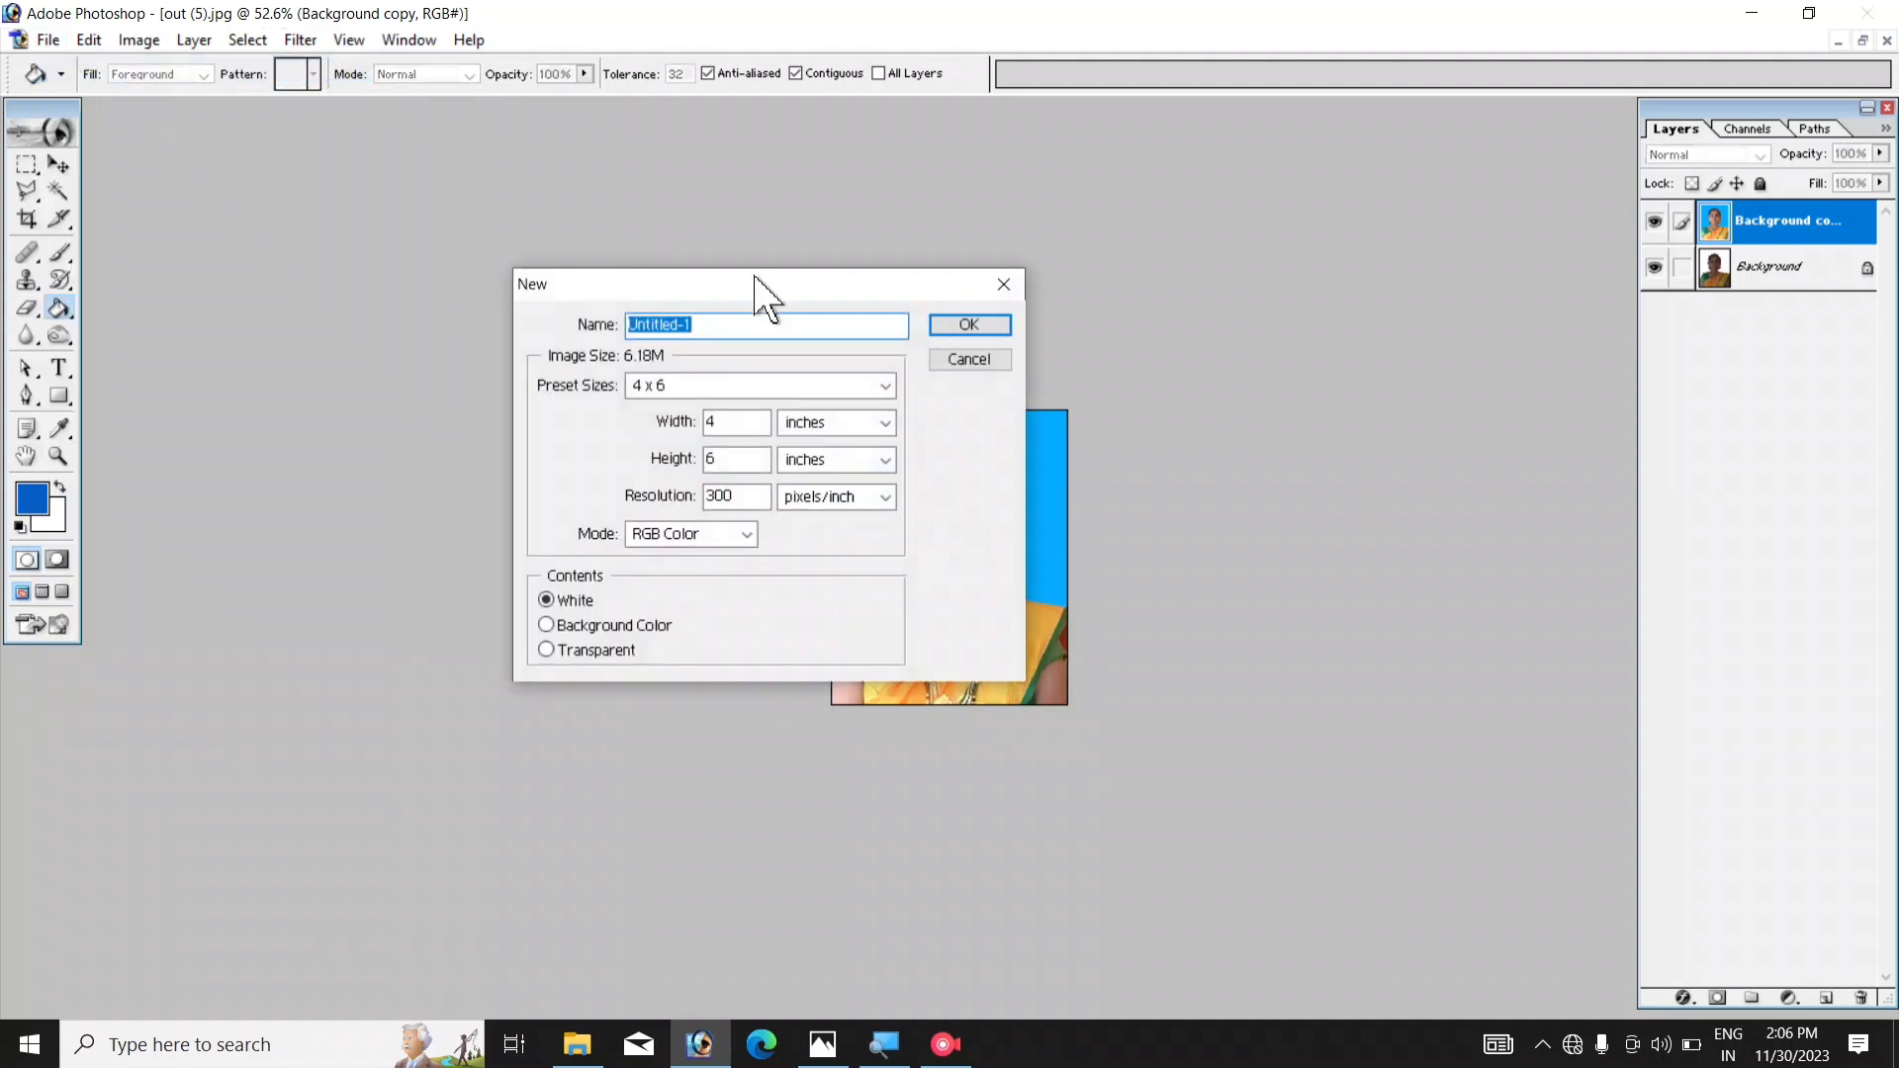
click(666, 388)
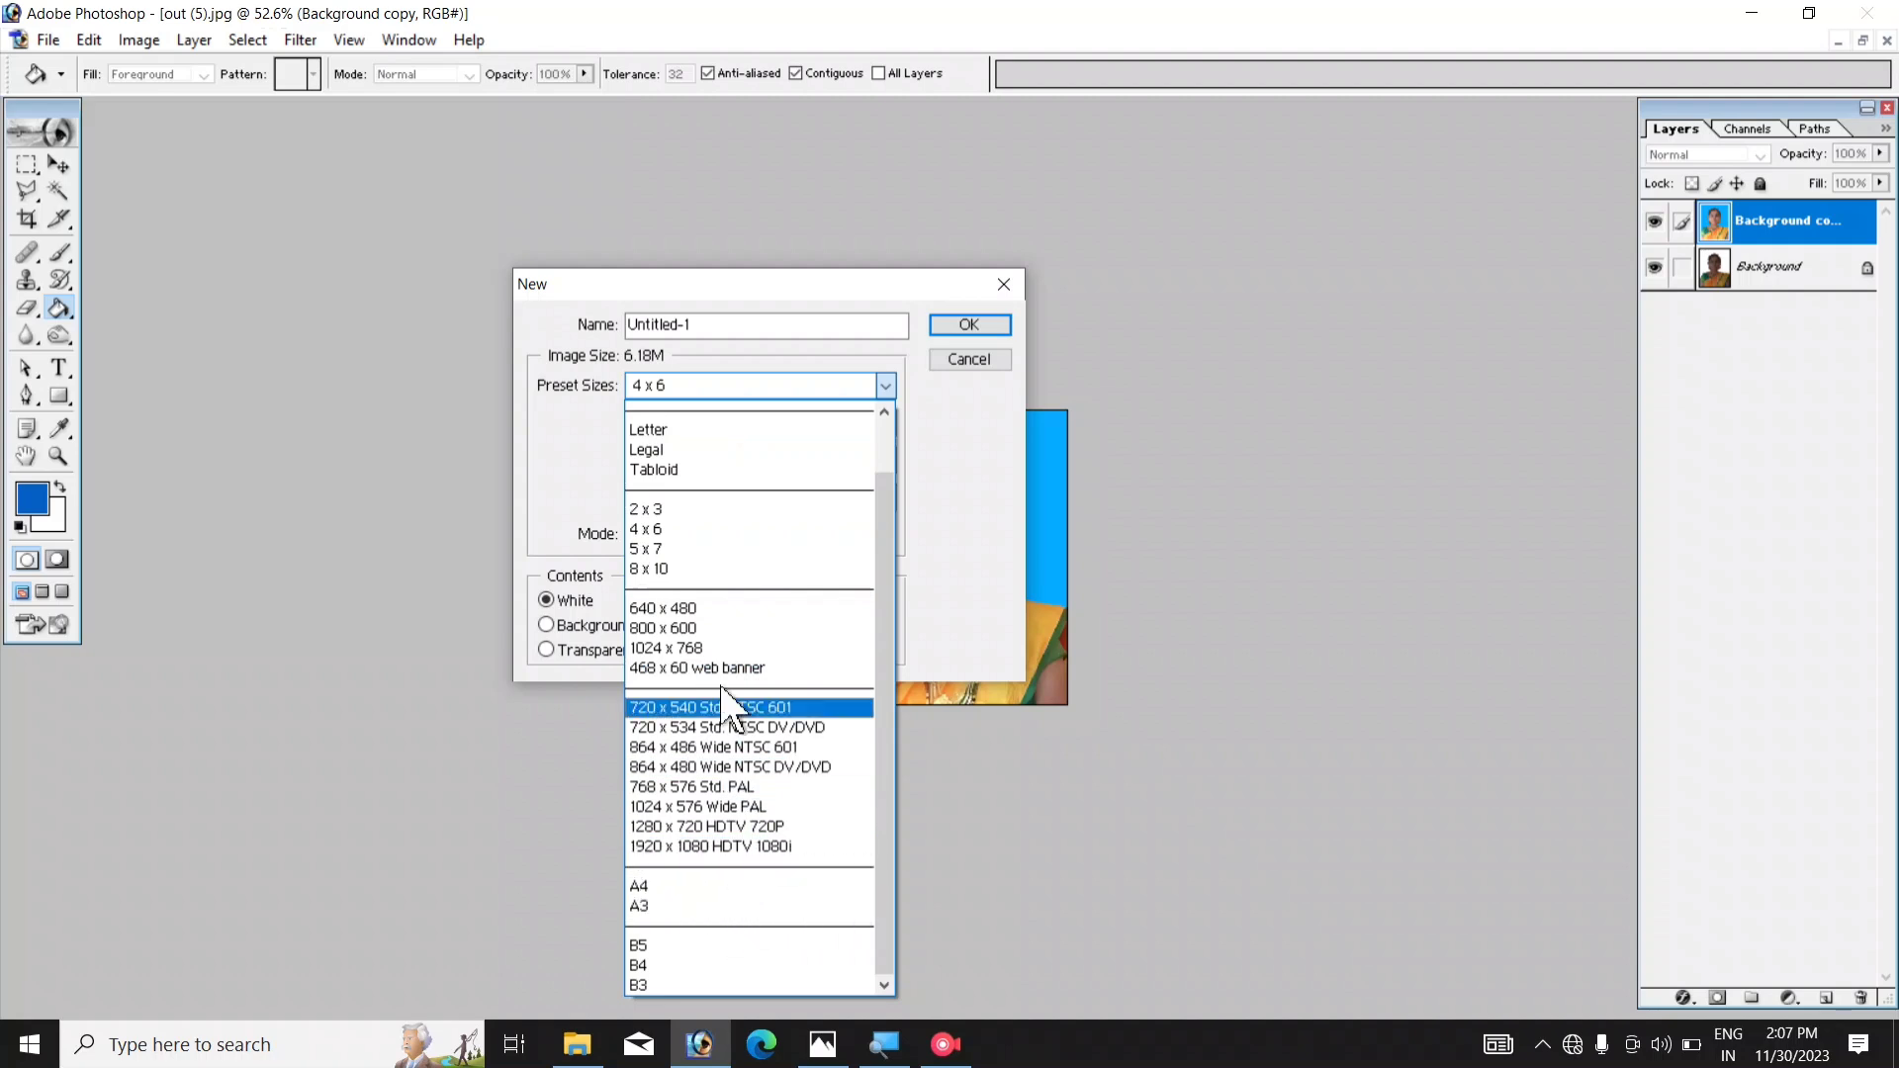
click(732, 532)
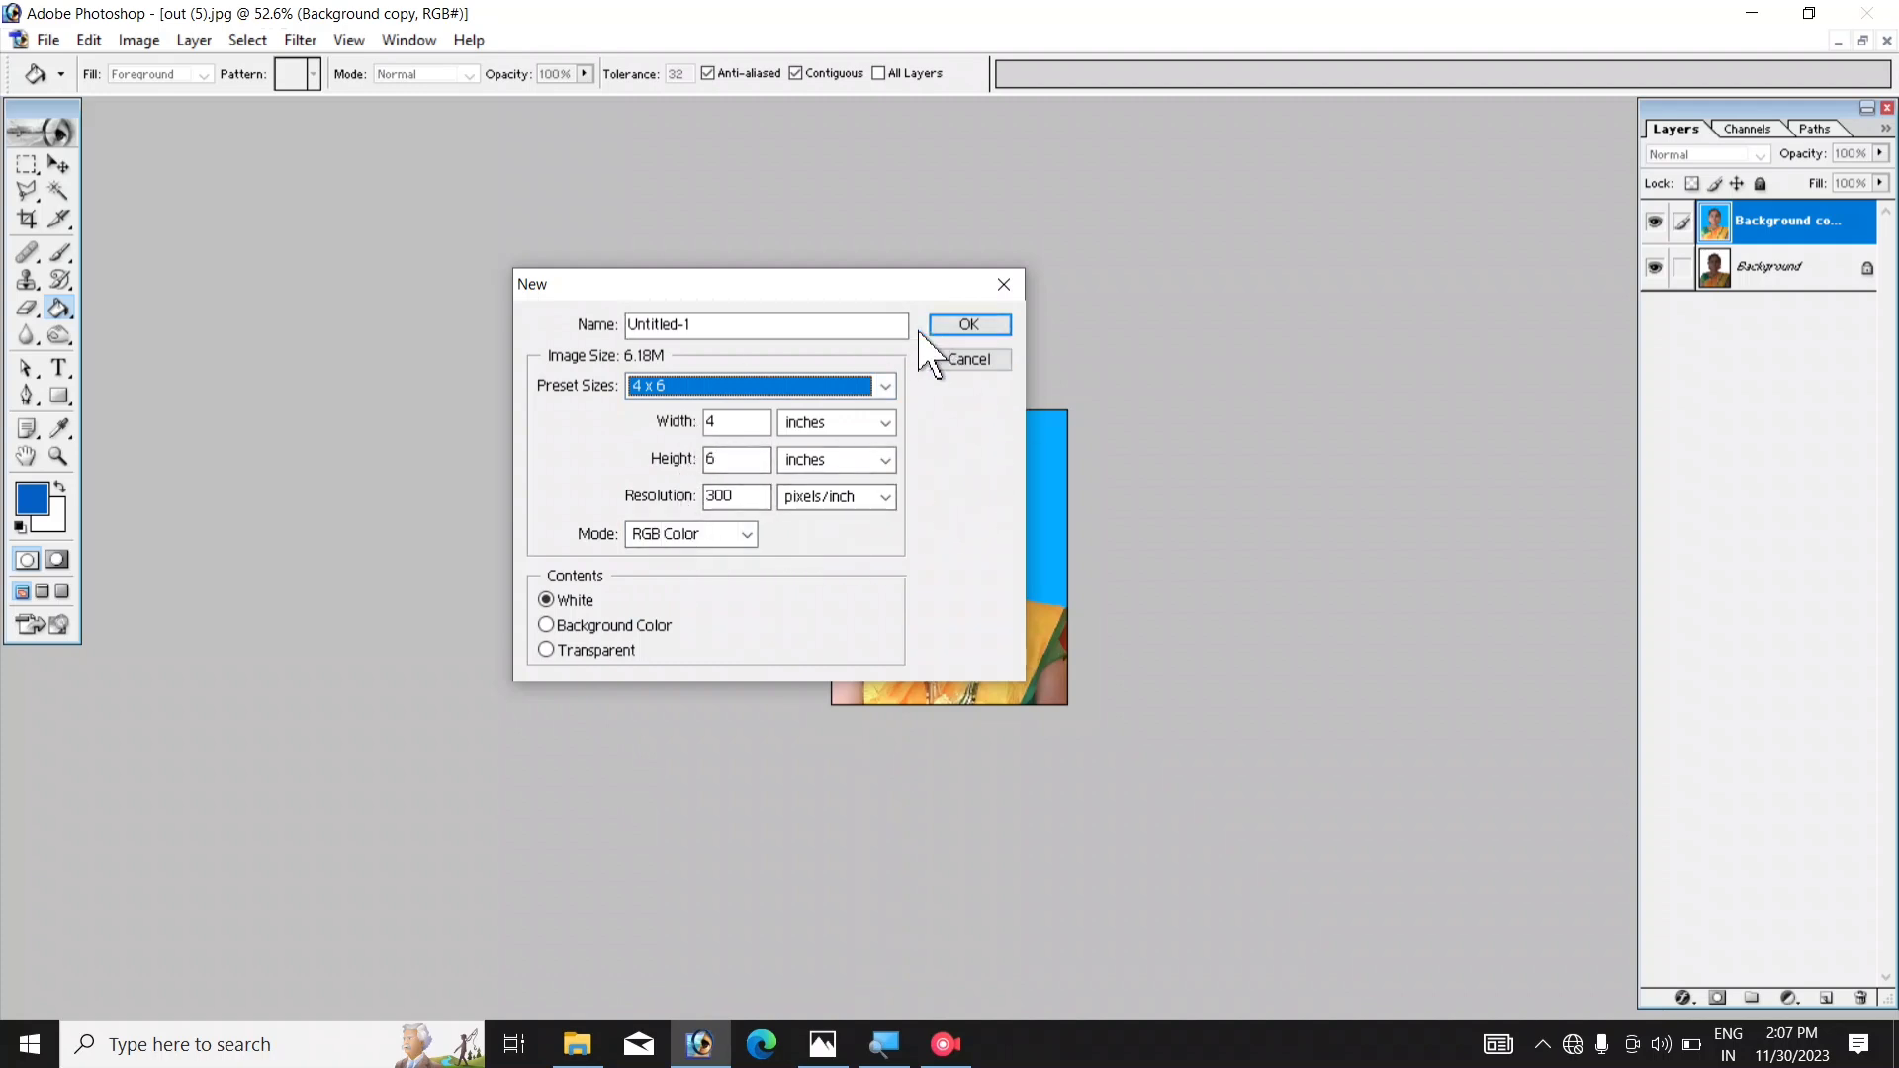
click(965, 326)
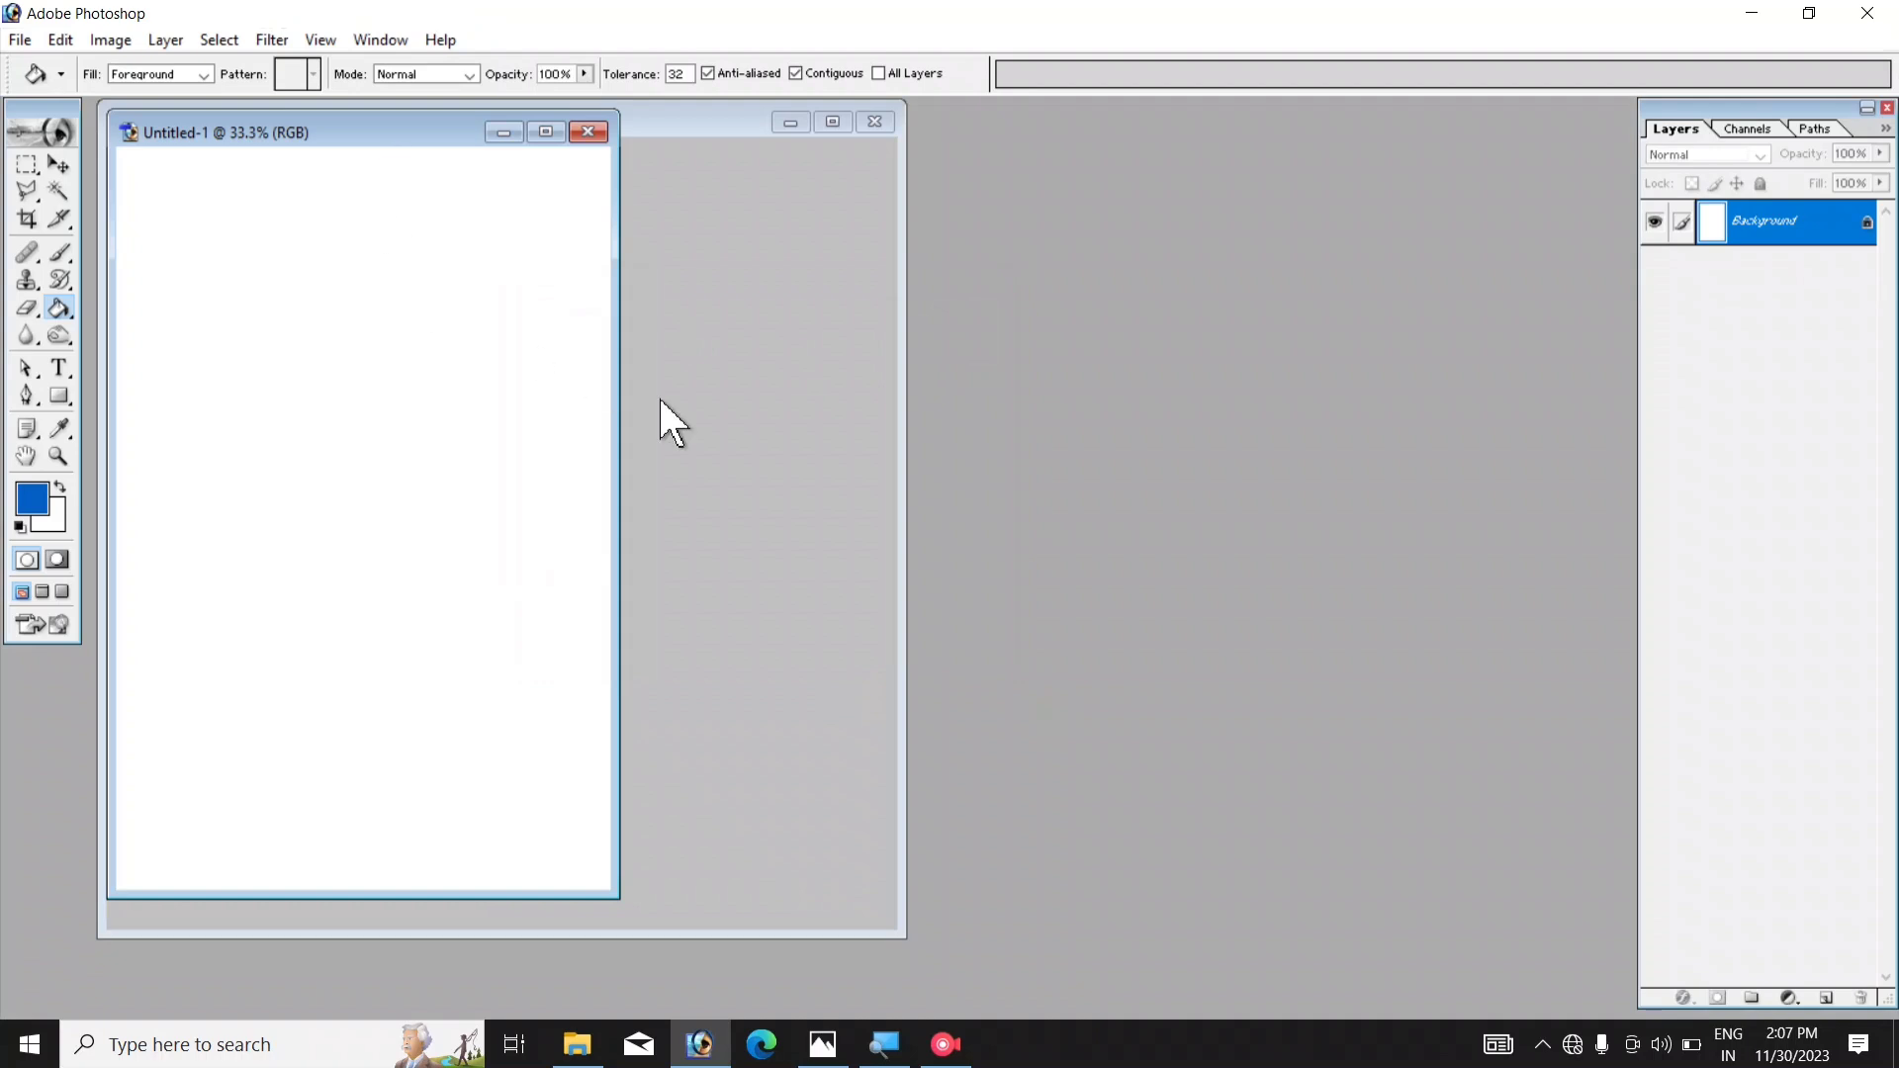
- Copy the photo layer from out (5).jpg into the blank Untitled-1 document
drag(357, 144, 1162, 168)
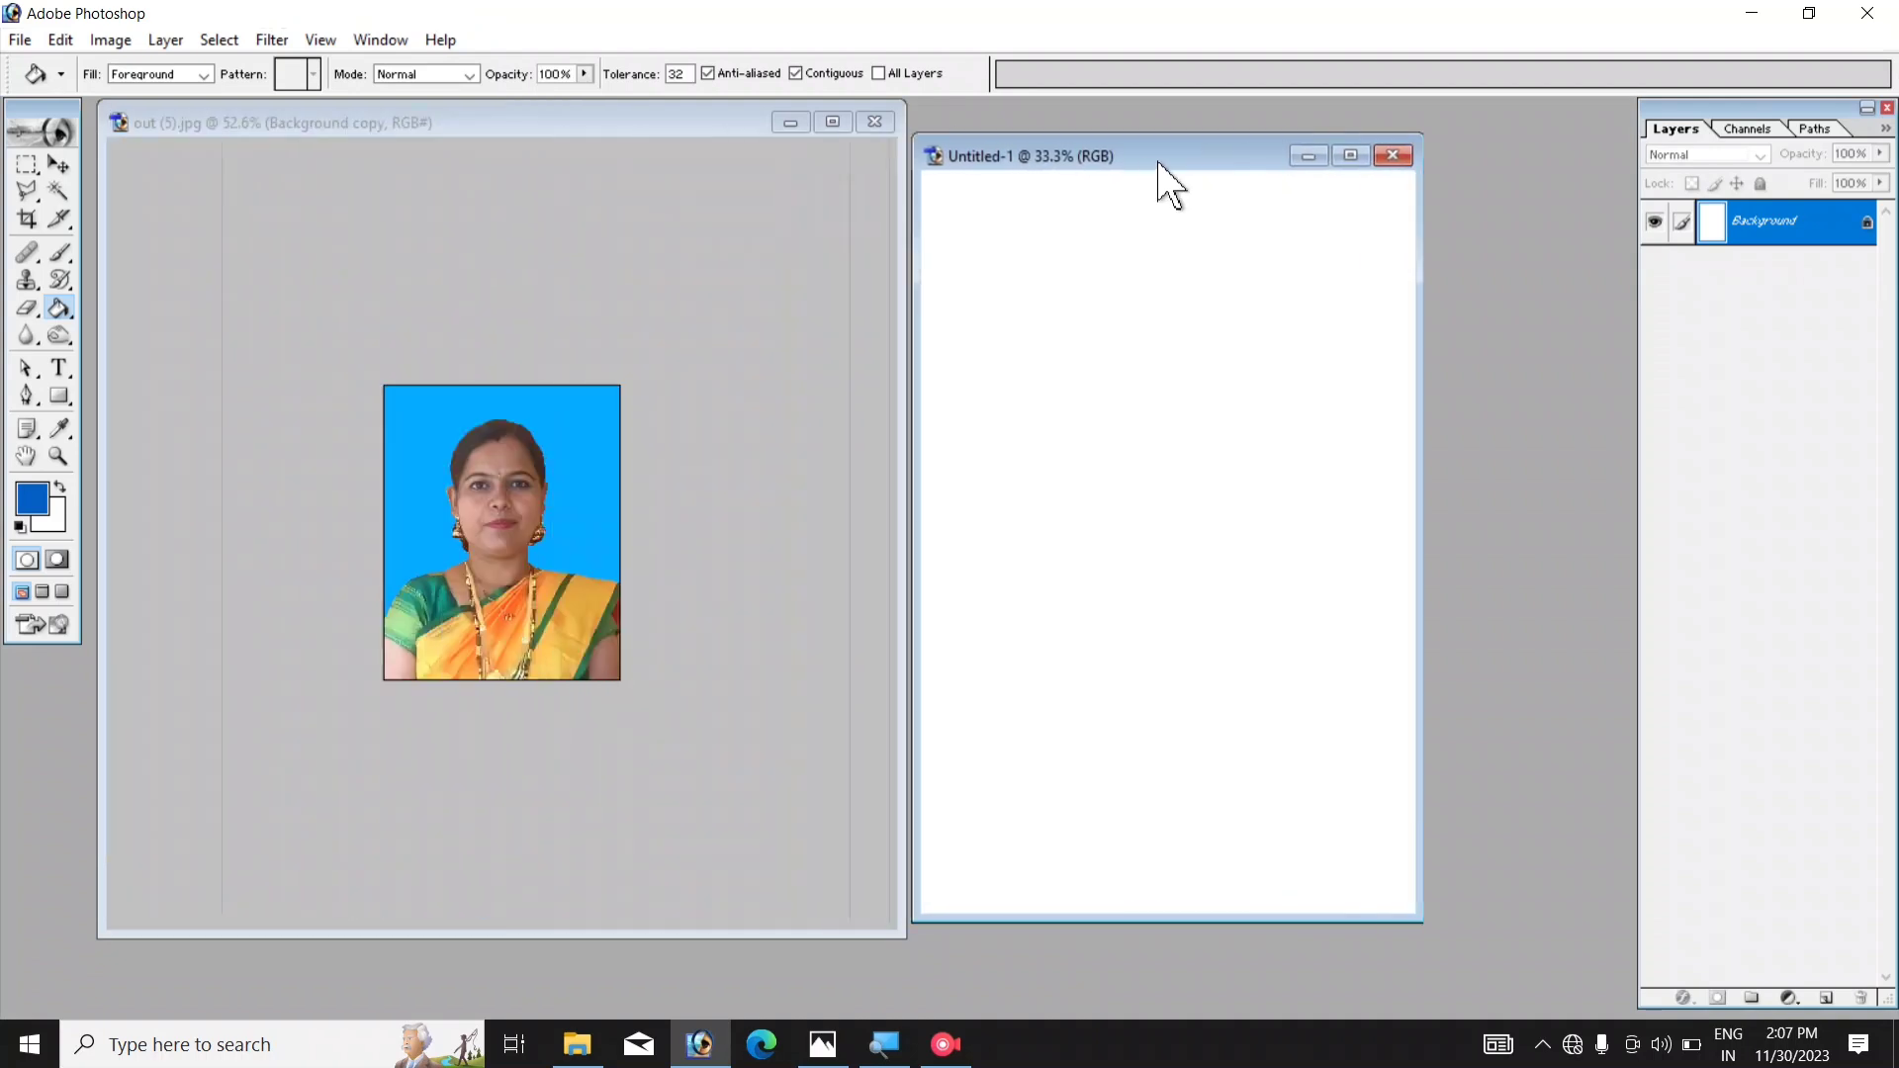
click(59, 166)
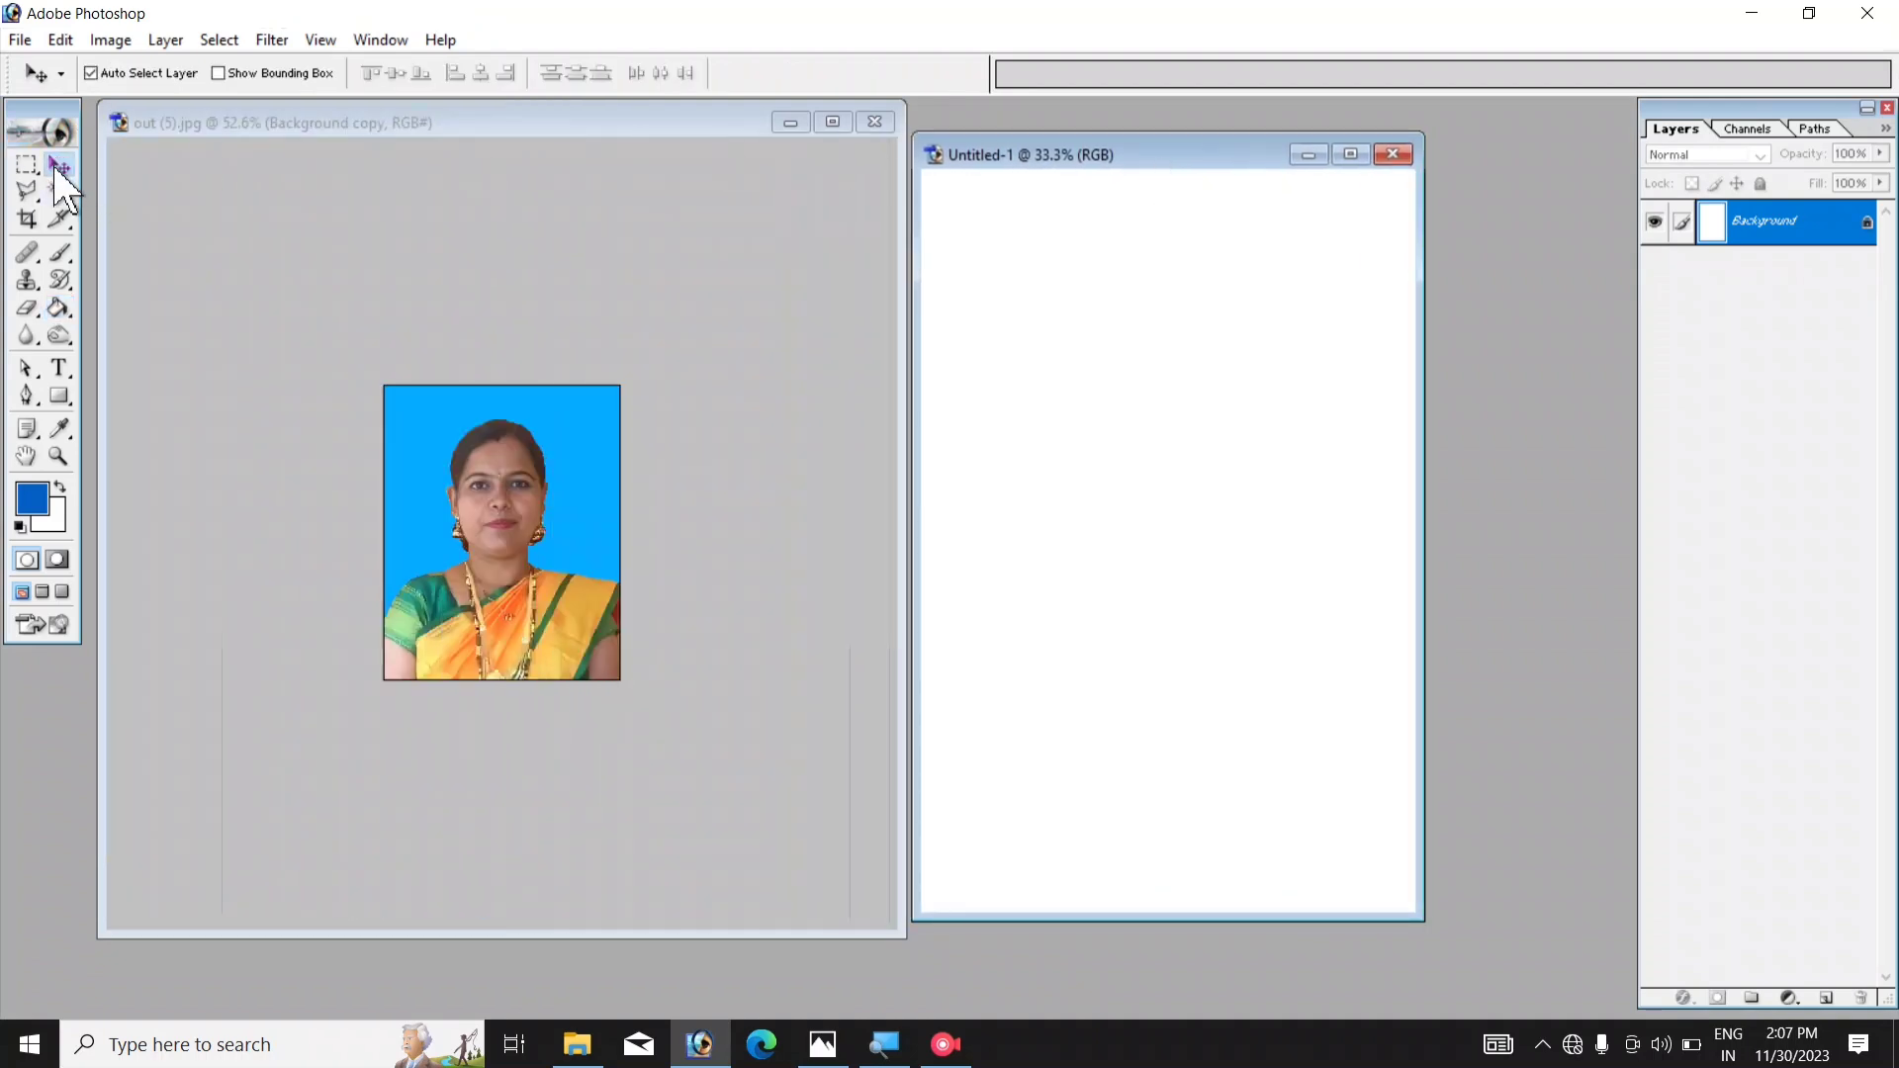
click(508, 470)
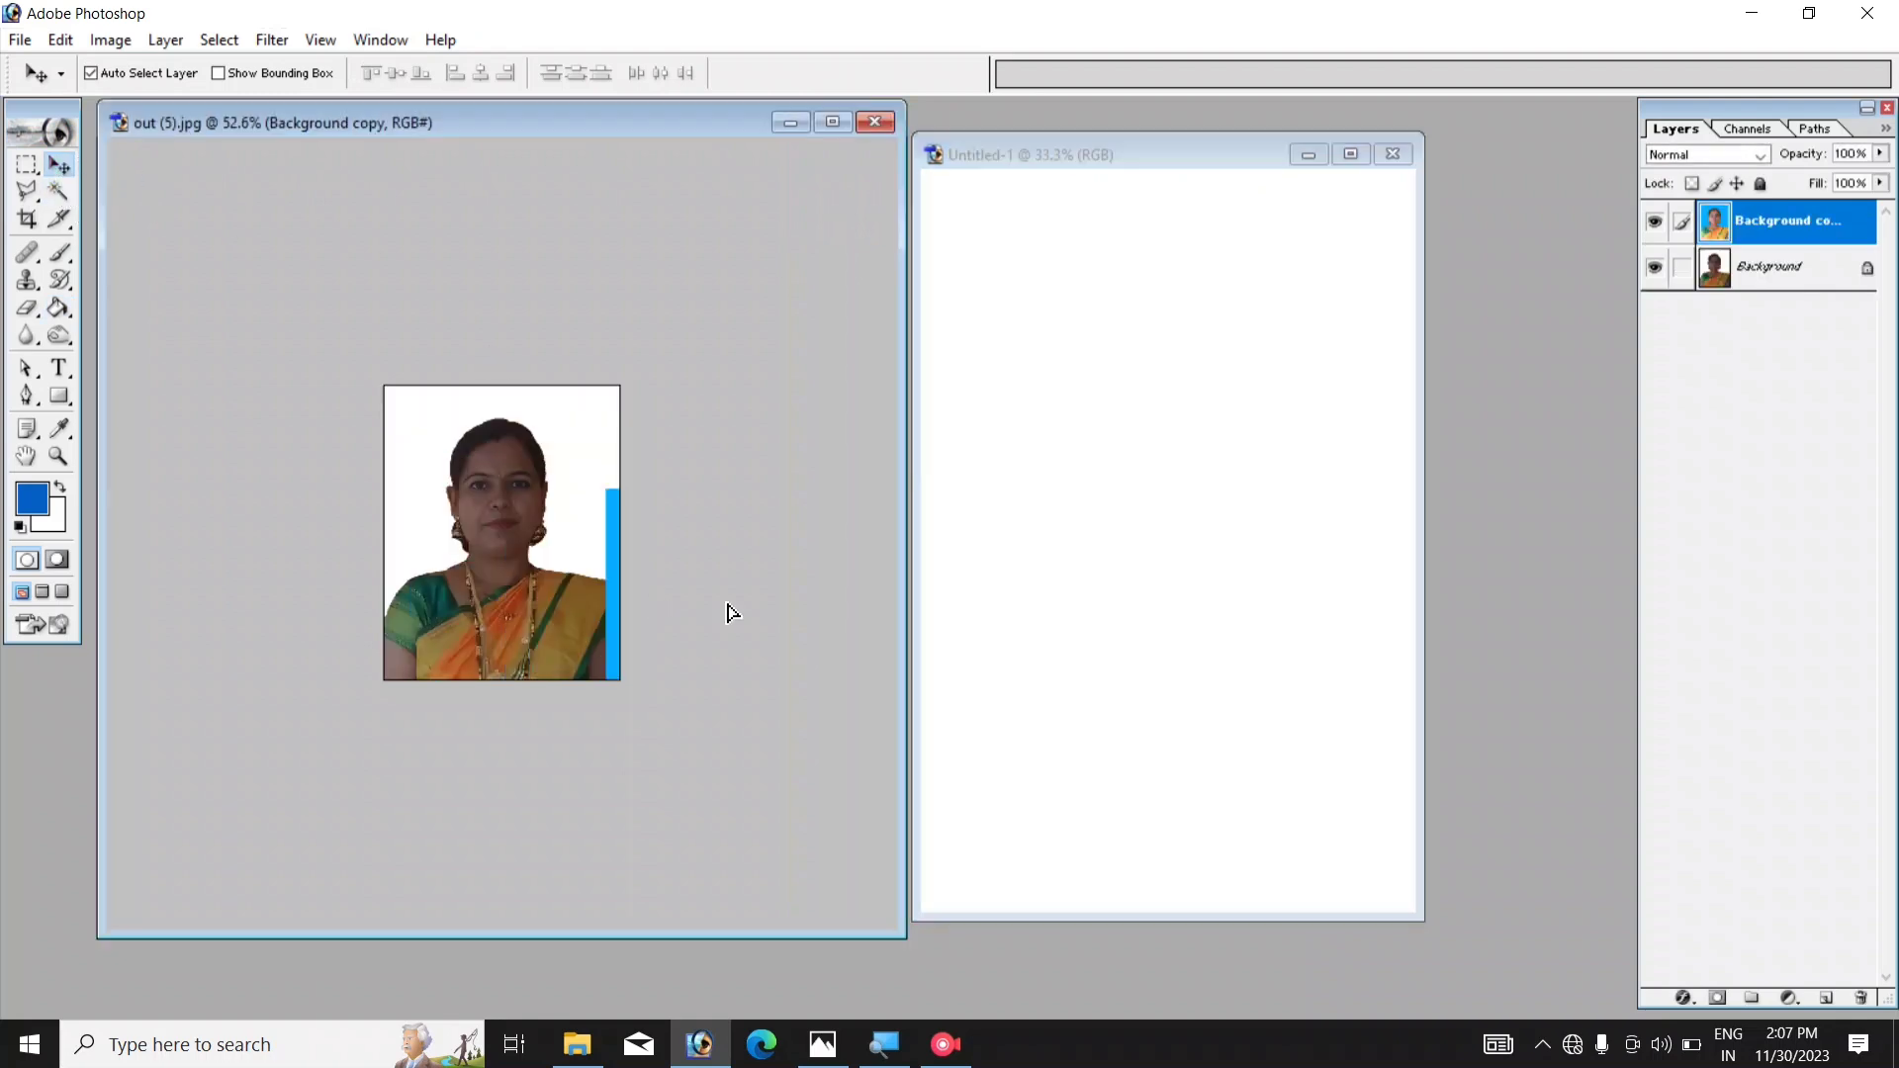
drag(503, 512, 1143, 483)
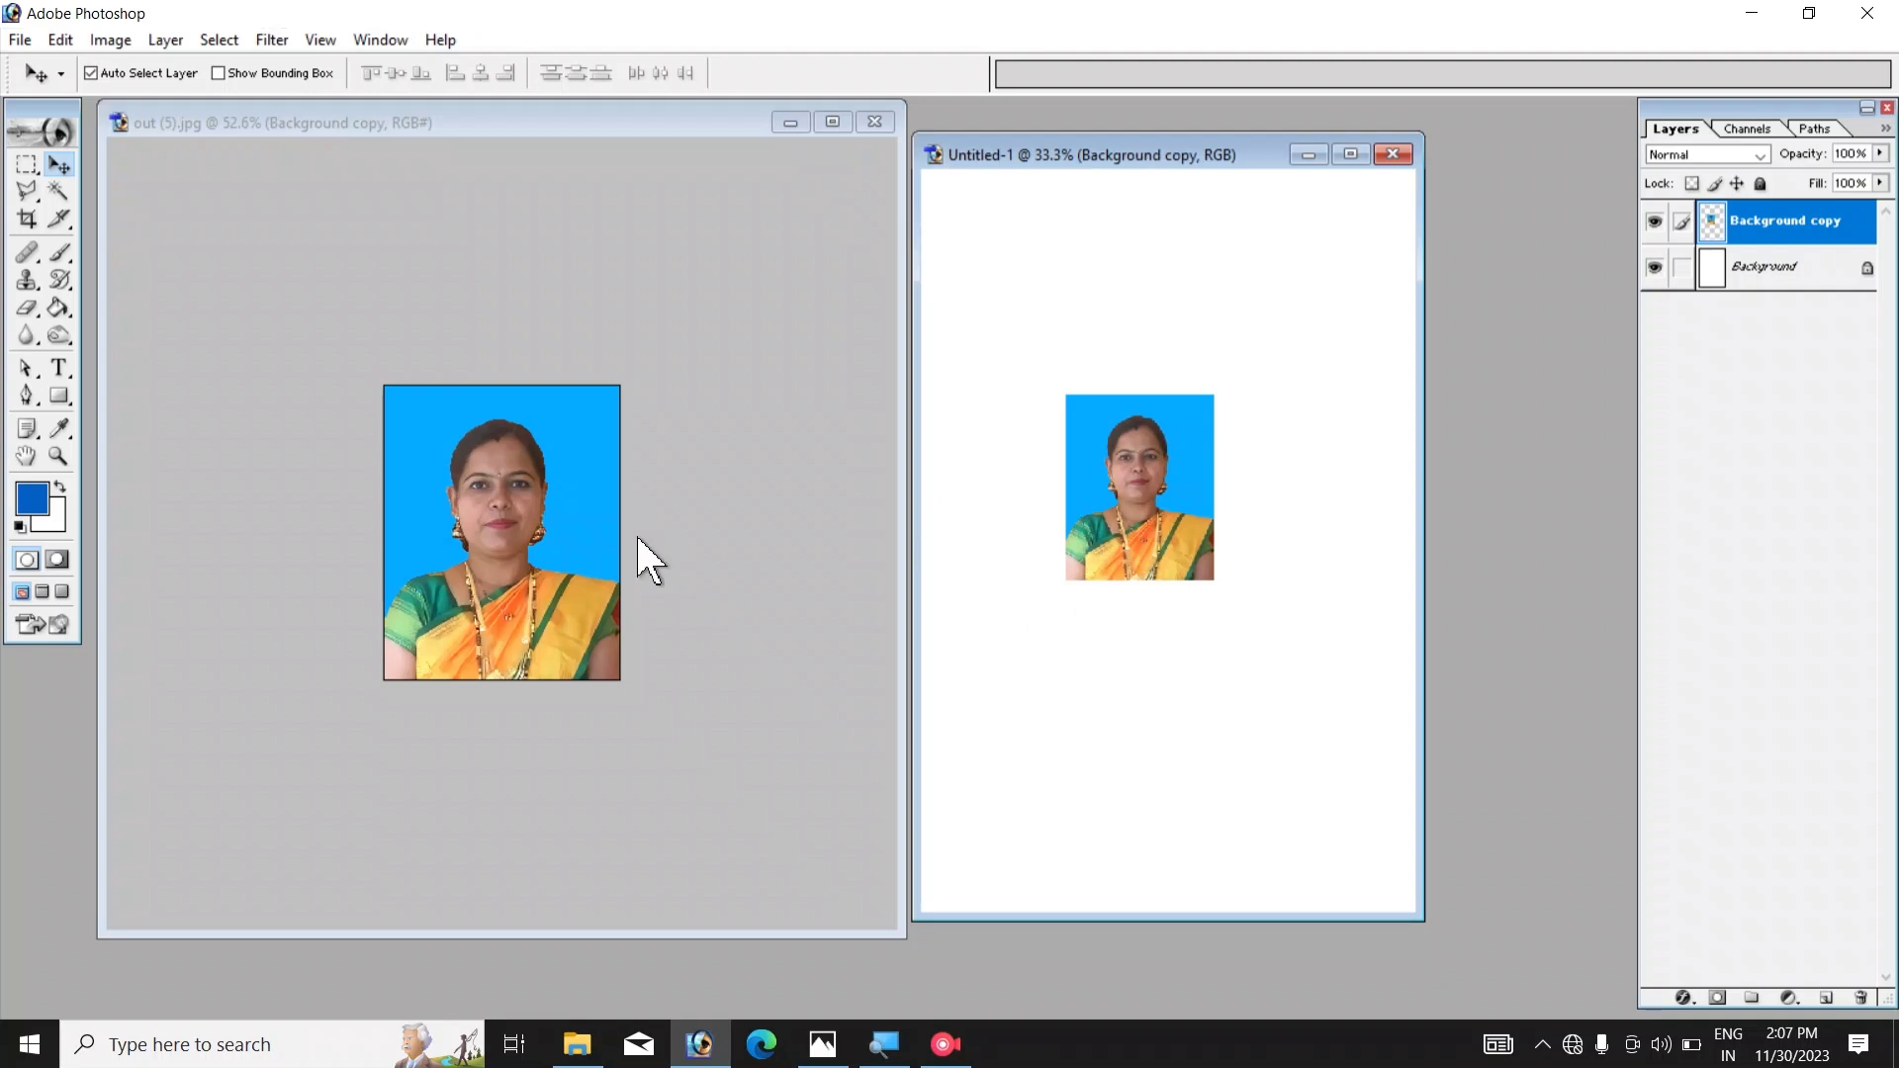
- Maximize Untitled-1, zoom to 66.7%, and position the photo at the top-left corner
click(1349, 154)
drag(903, 491, 795, 315)
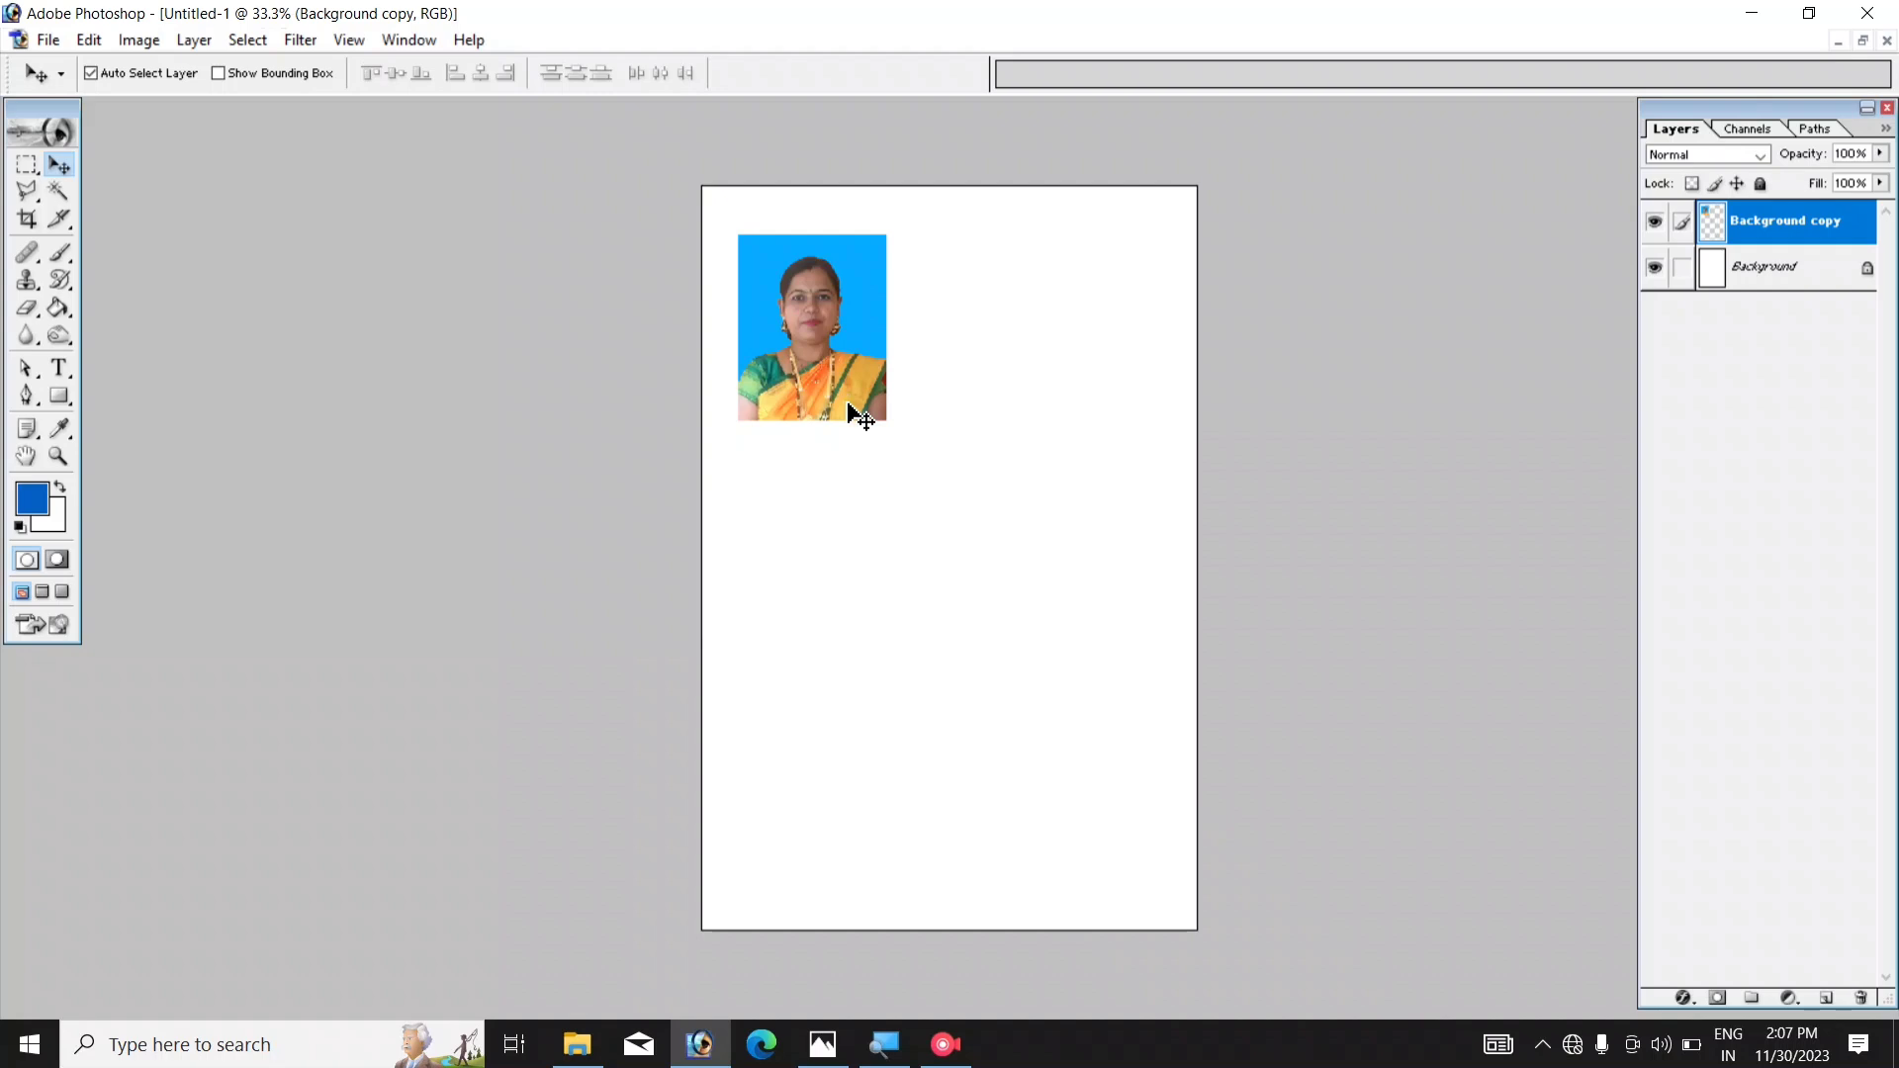
key(ctrl+plus)
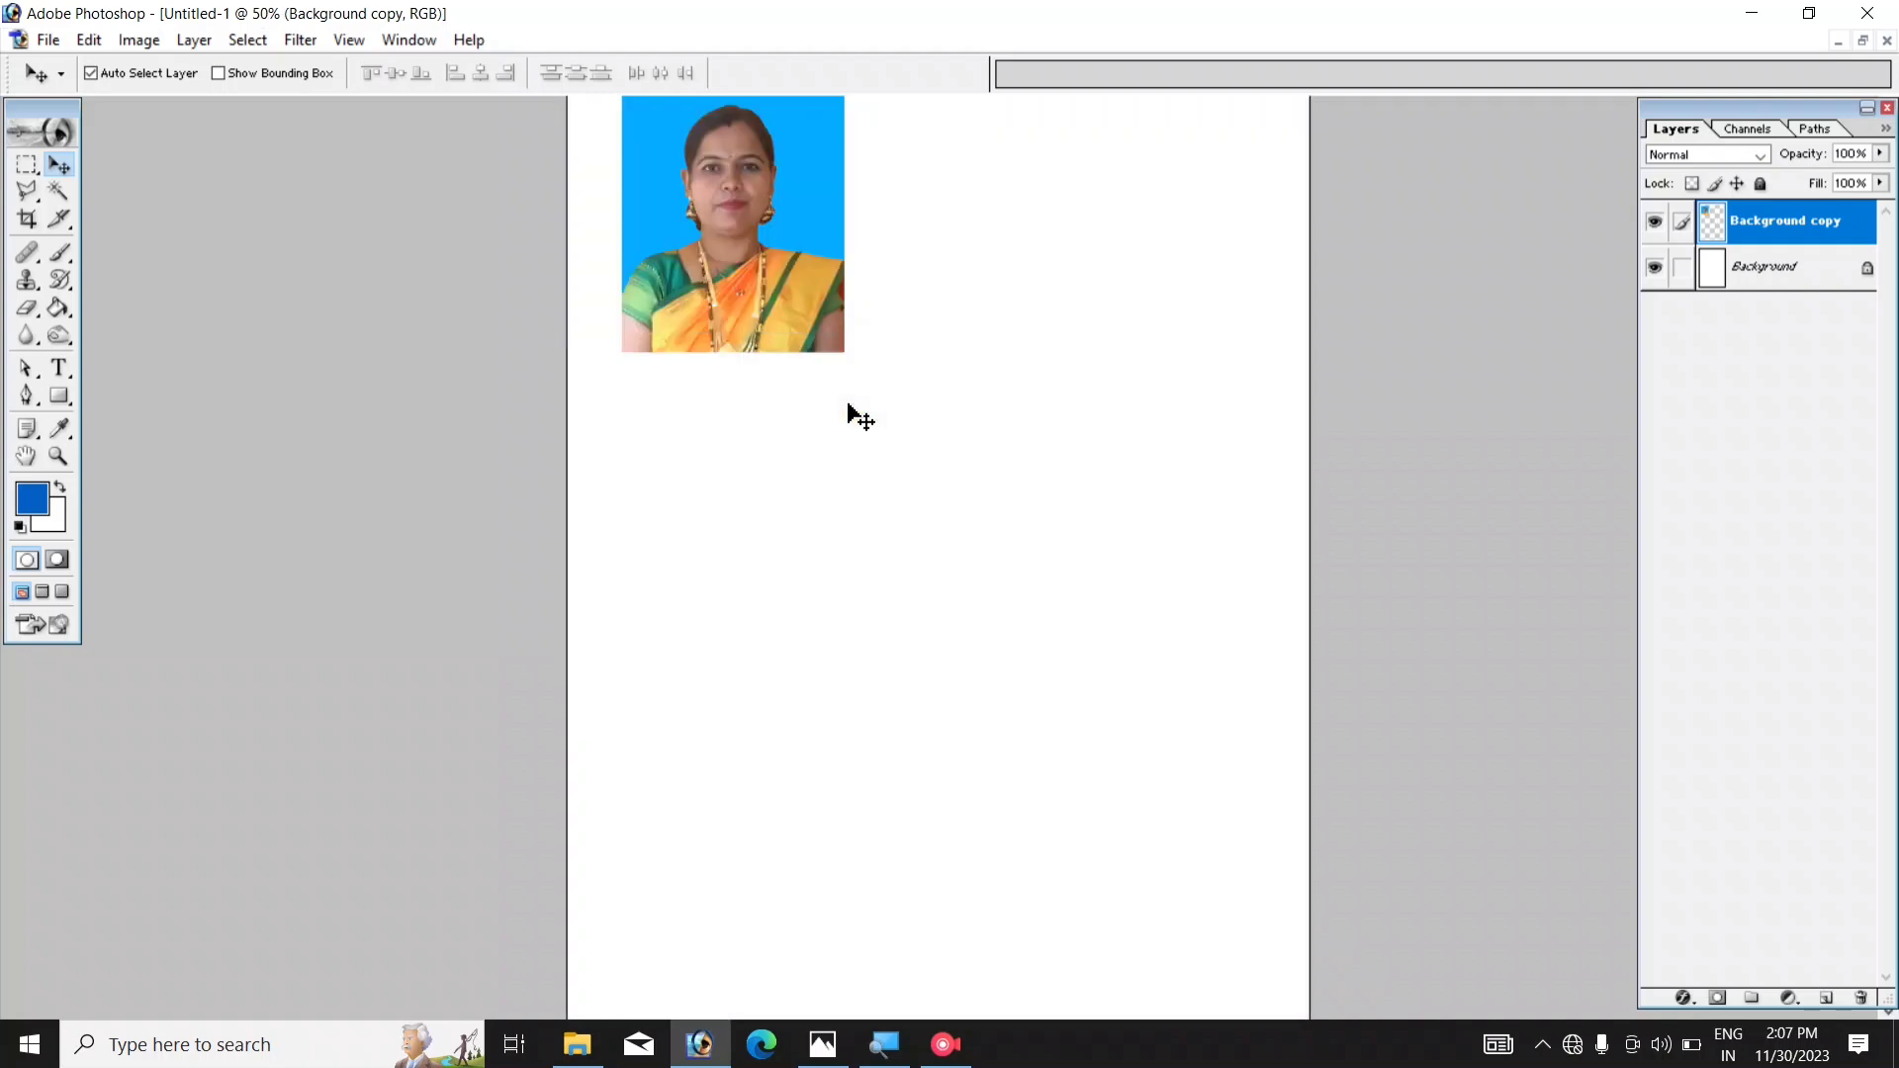
key(ctrl+plus)
scroll(859, 412, up, 1)
scroll(862, 412, up, 4)
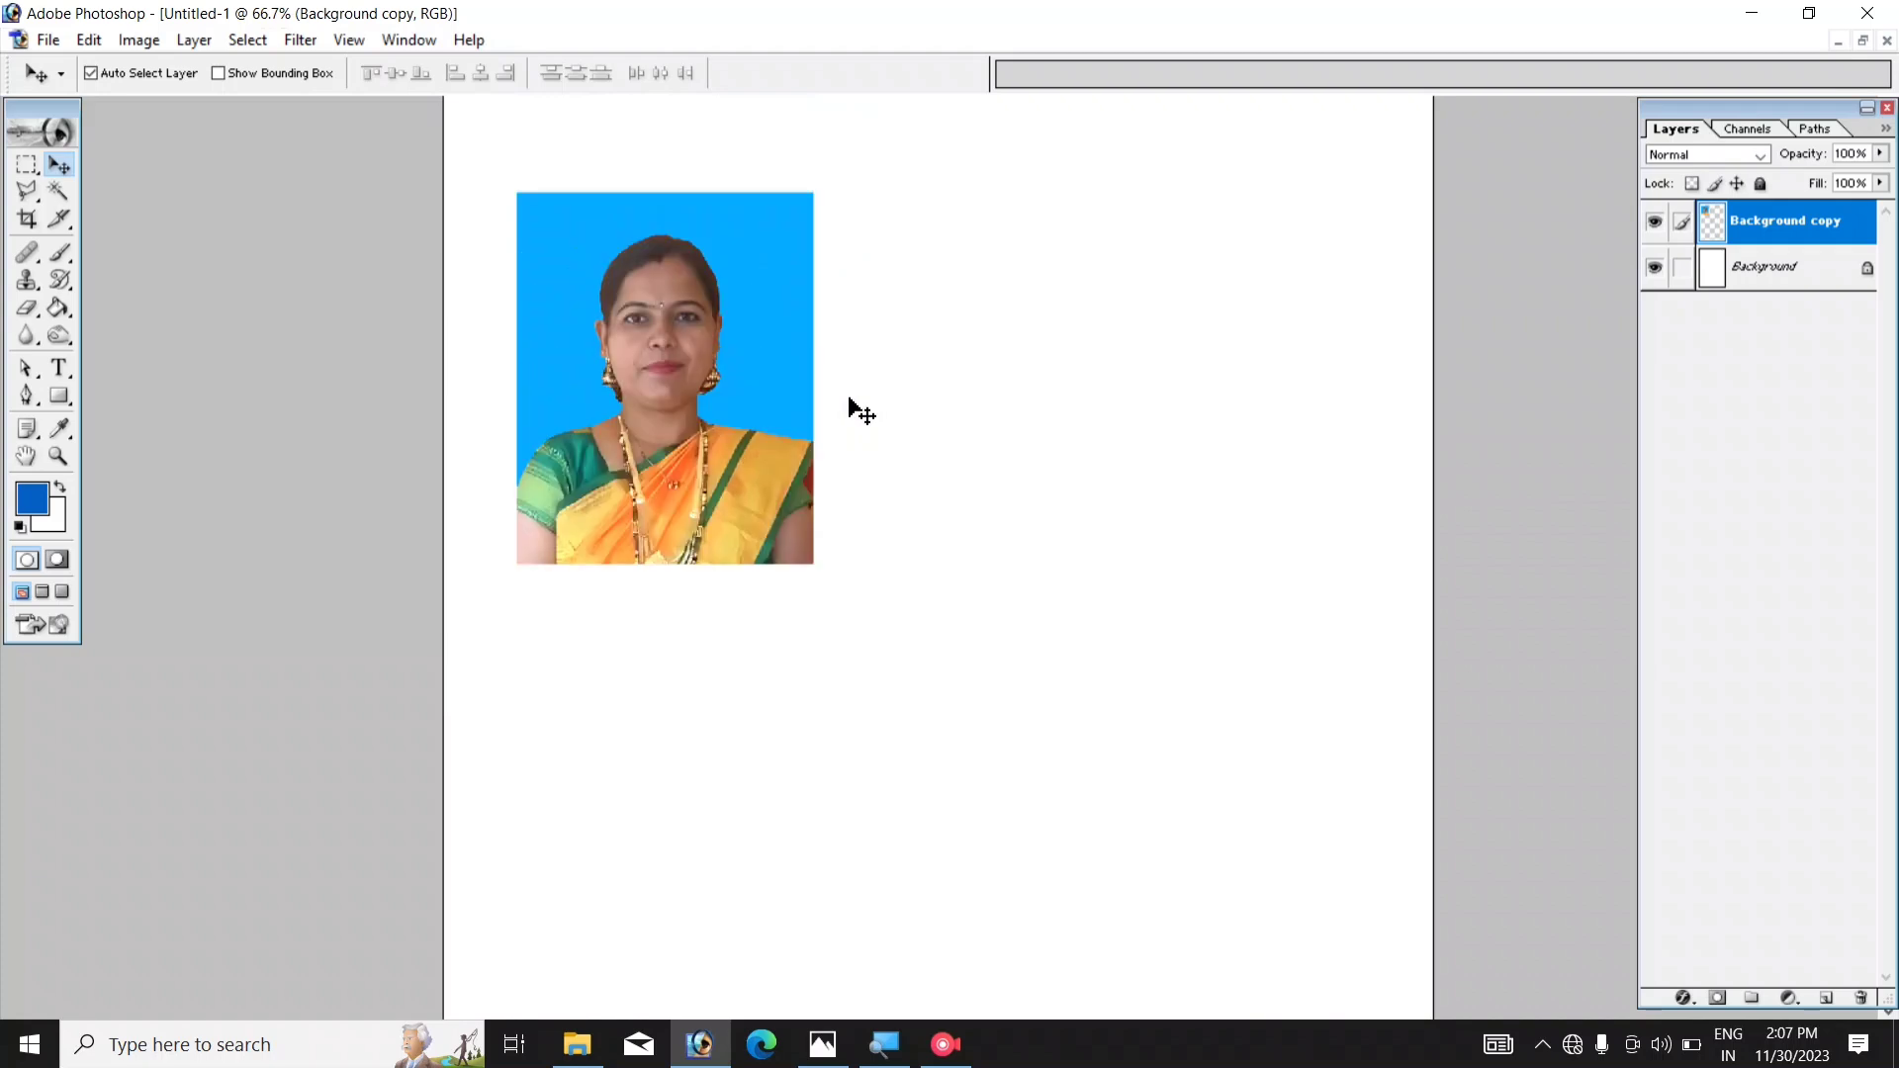
drag(707, 404, 681, 329)
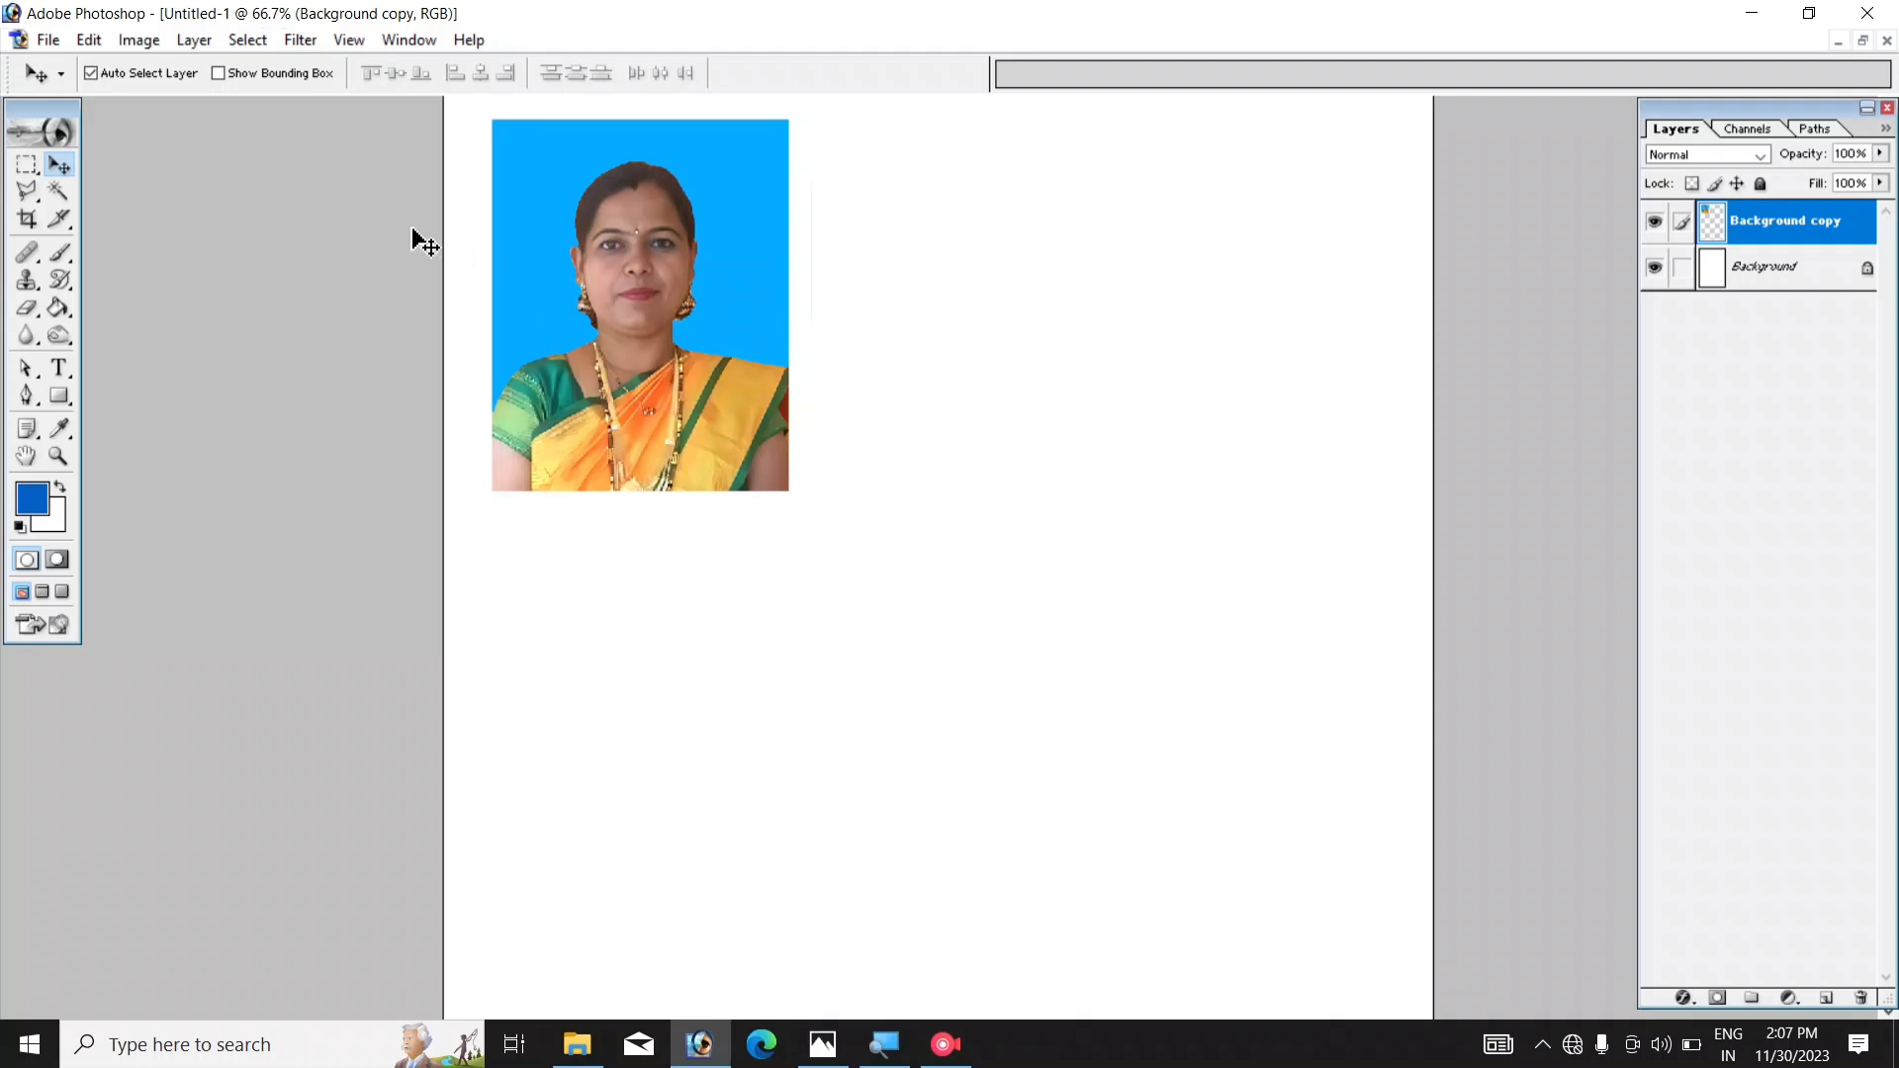
click(88, 39)
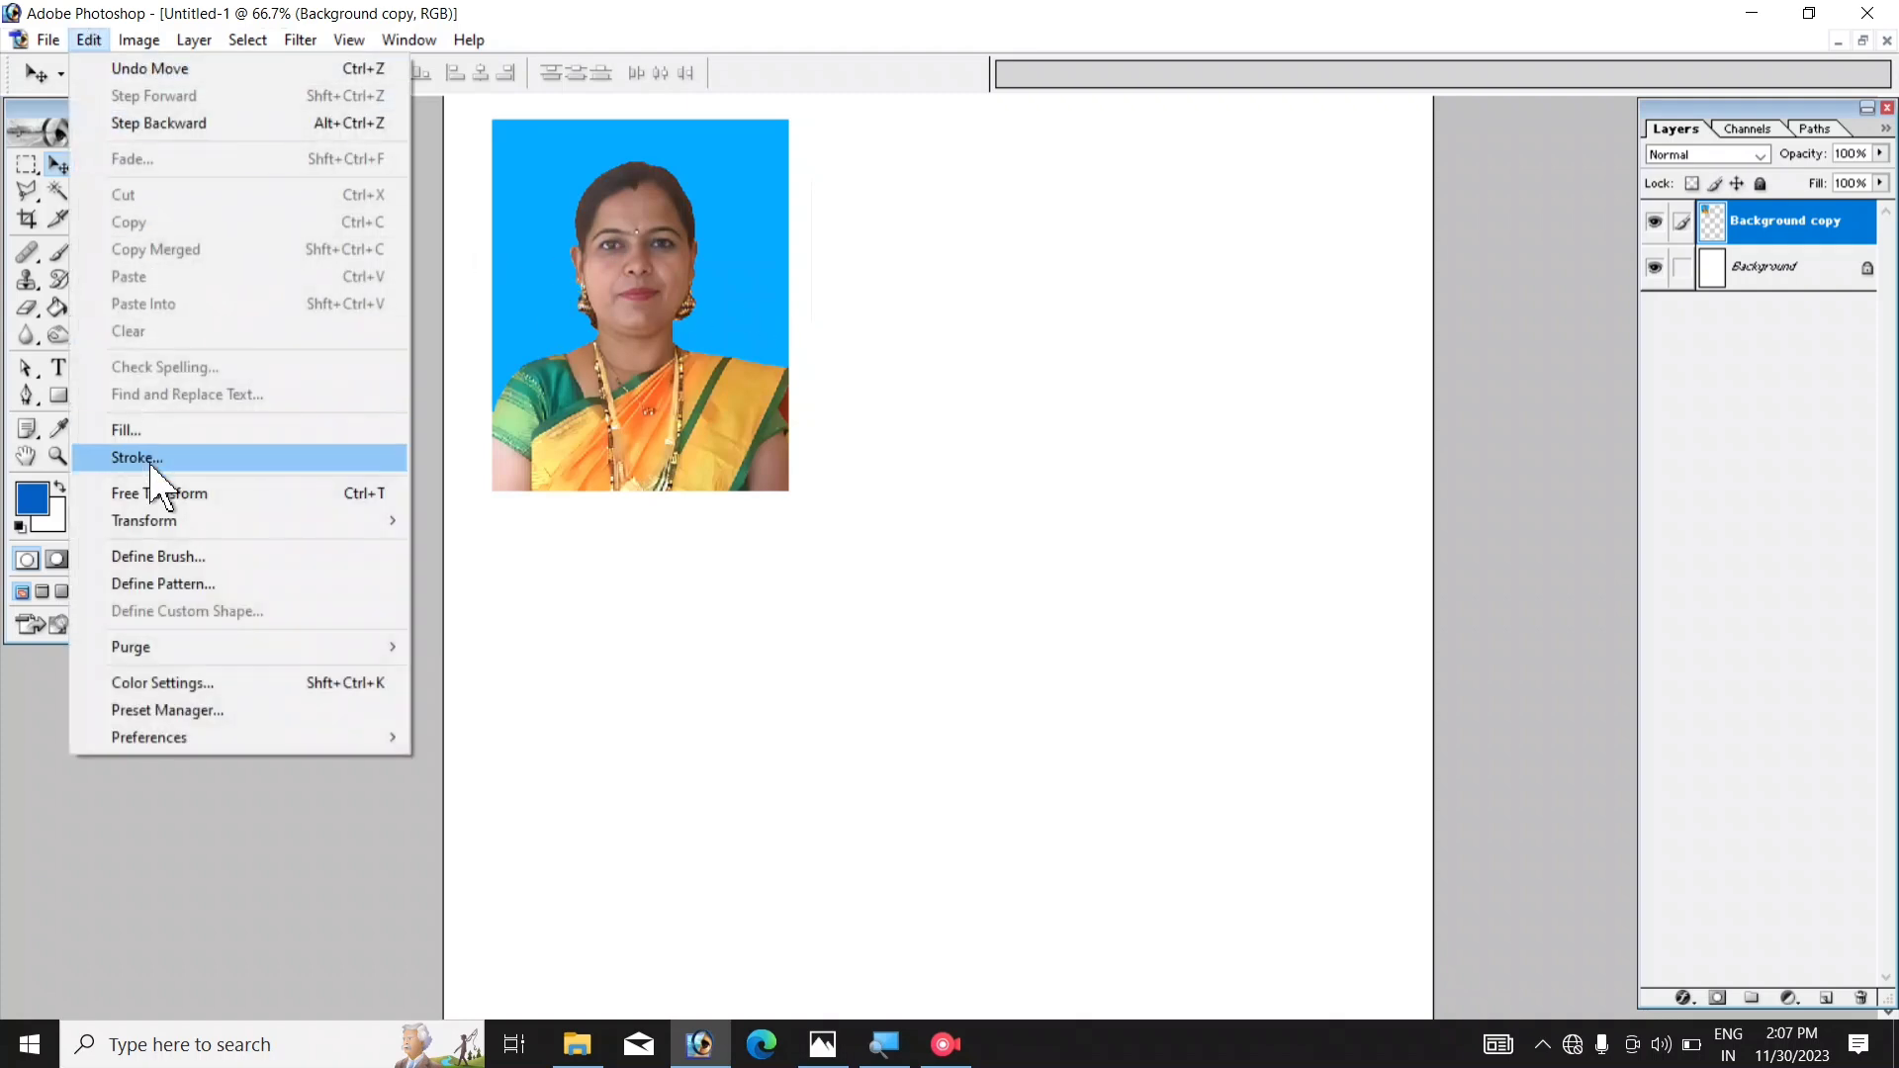
- Stroke the photo with a 4 px black centred border
click(346, 461)
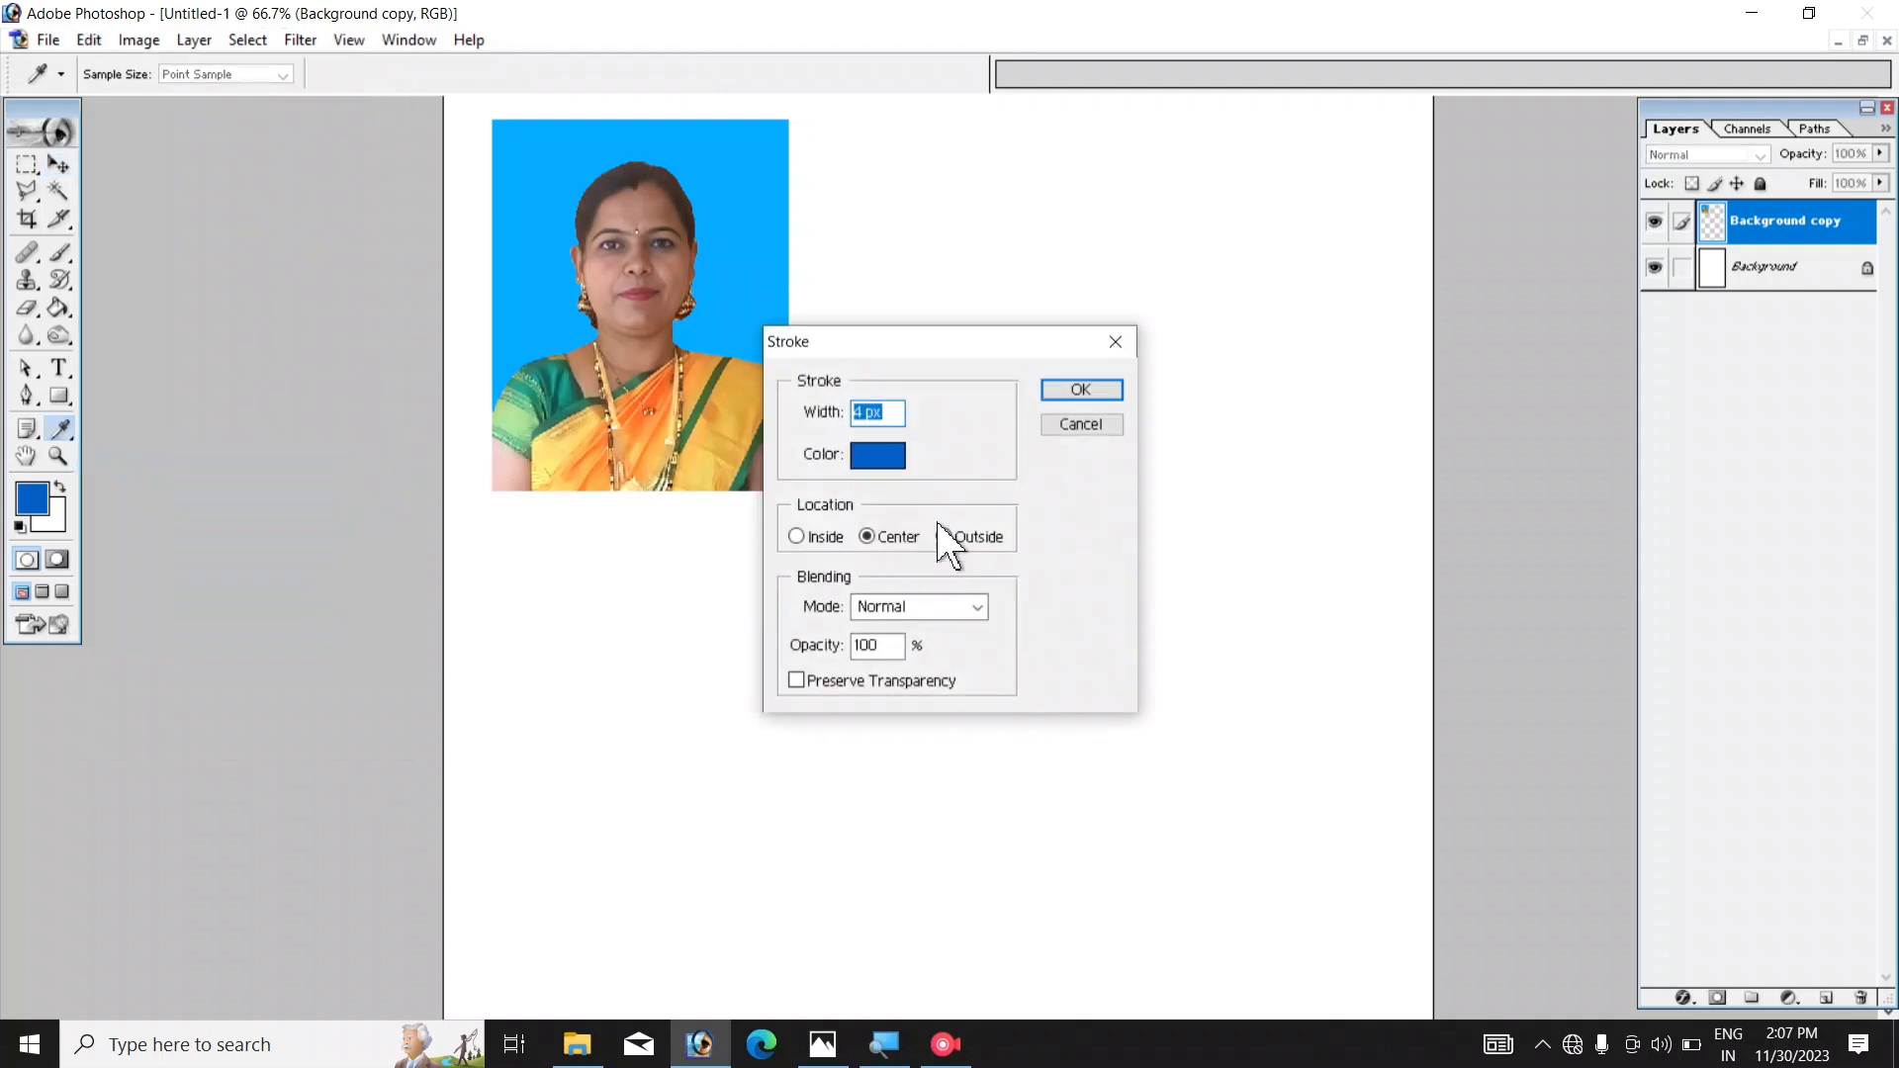
click(878, 456)
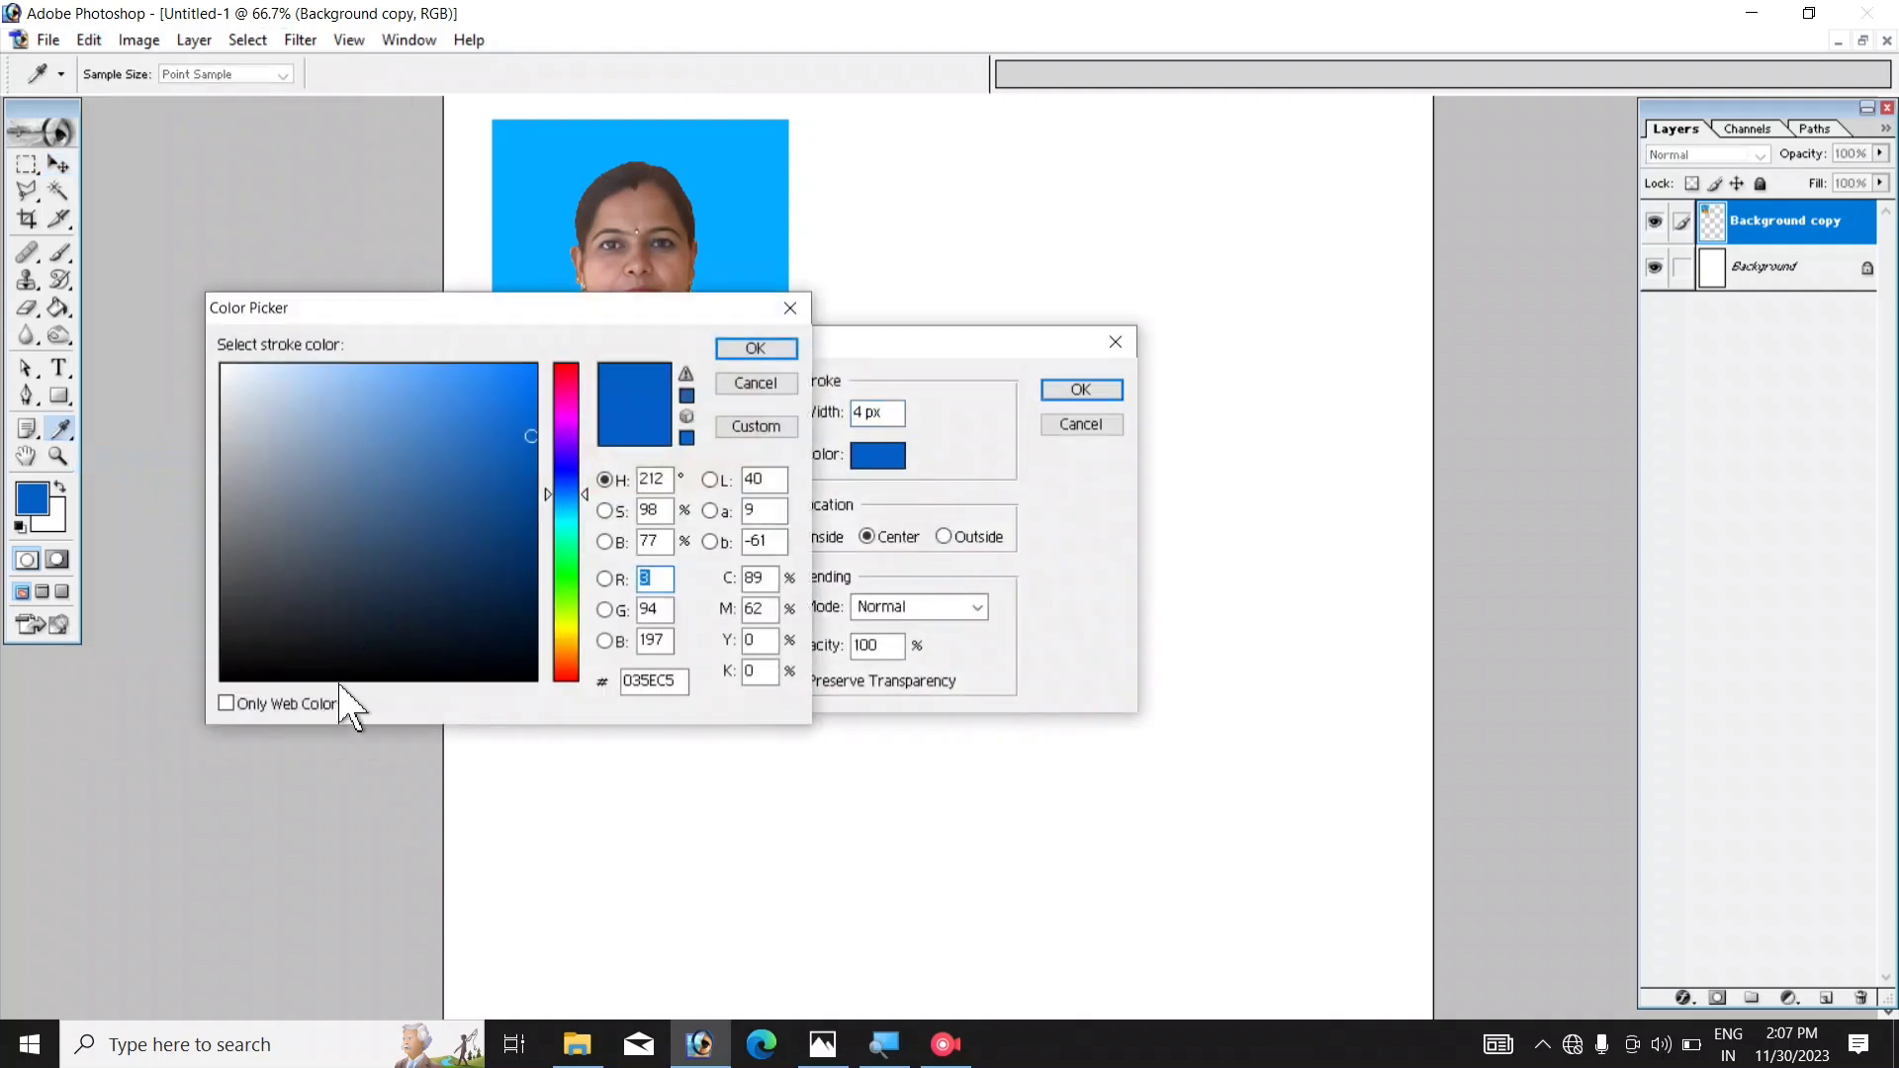
click(237, 671)
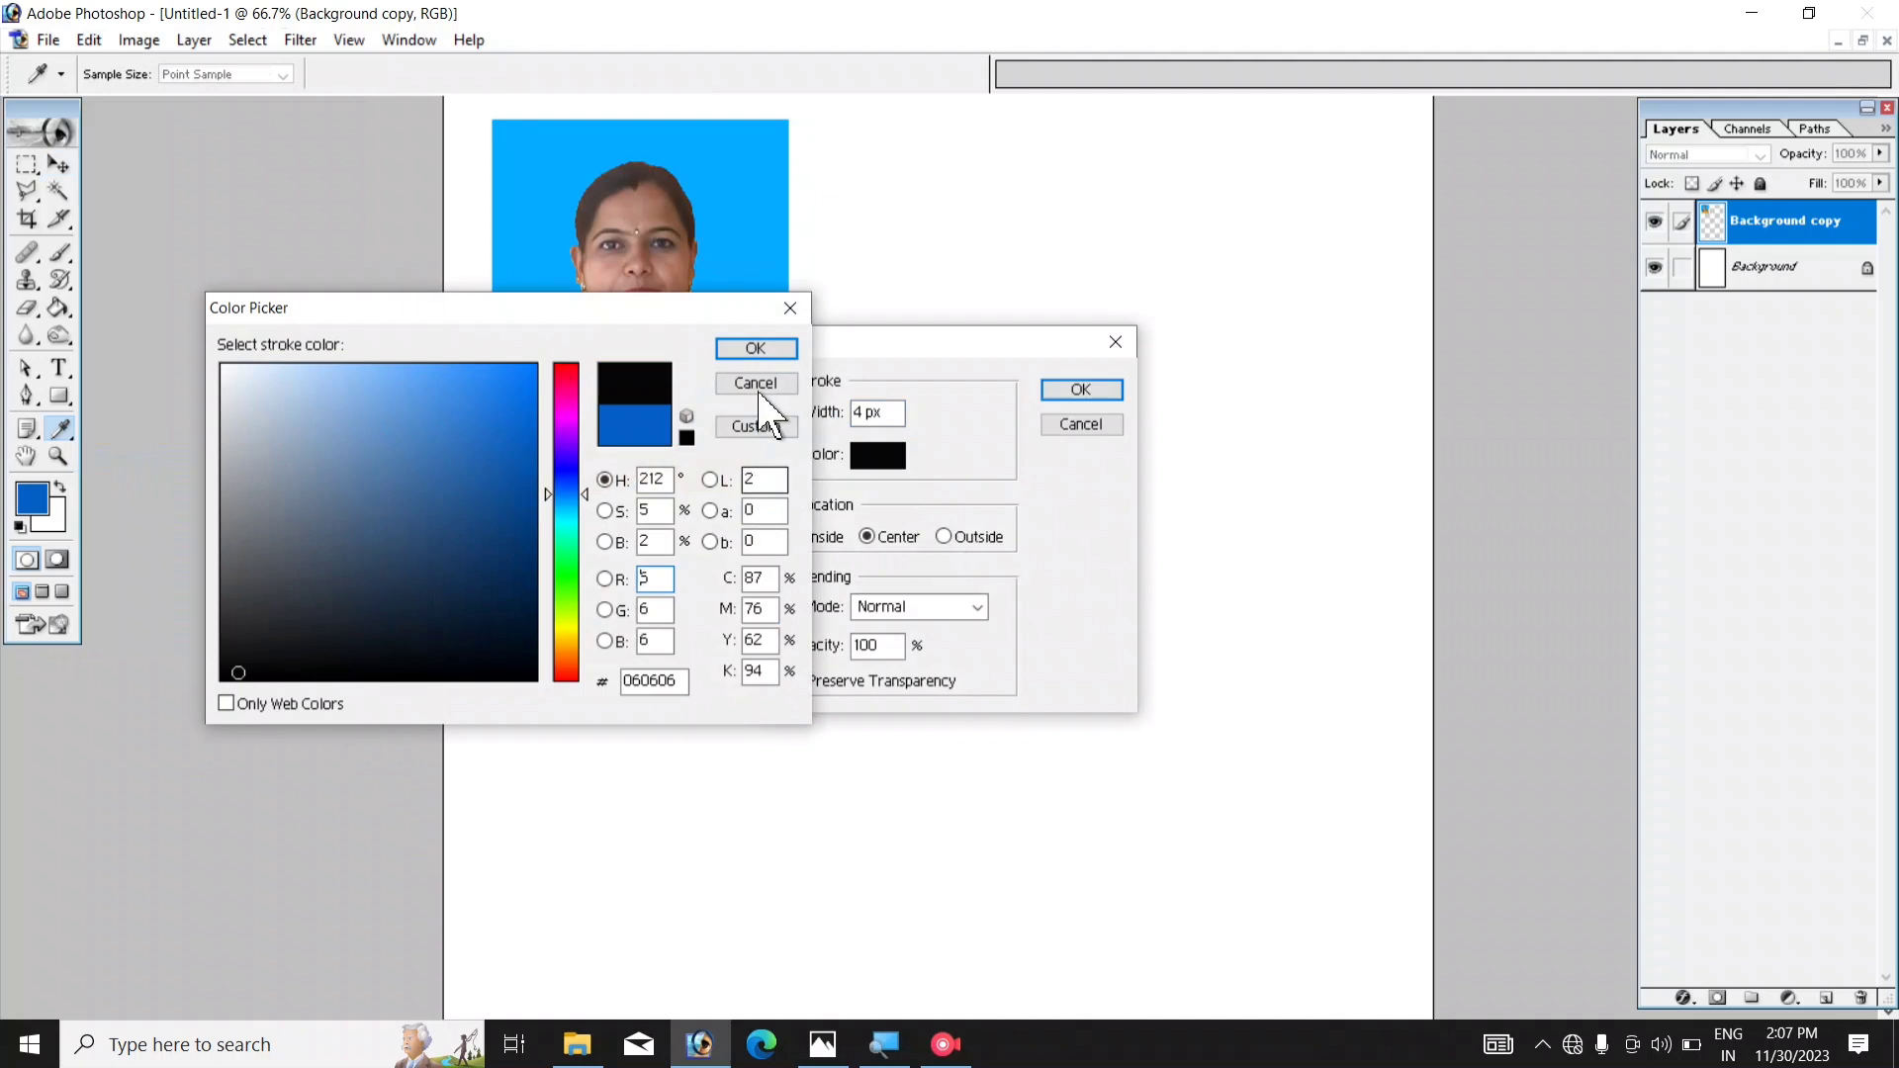
click(755, 348)
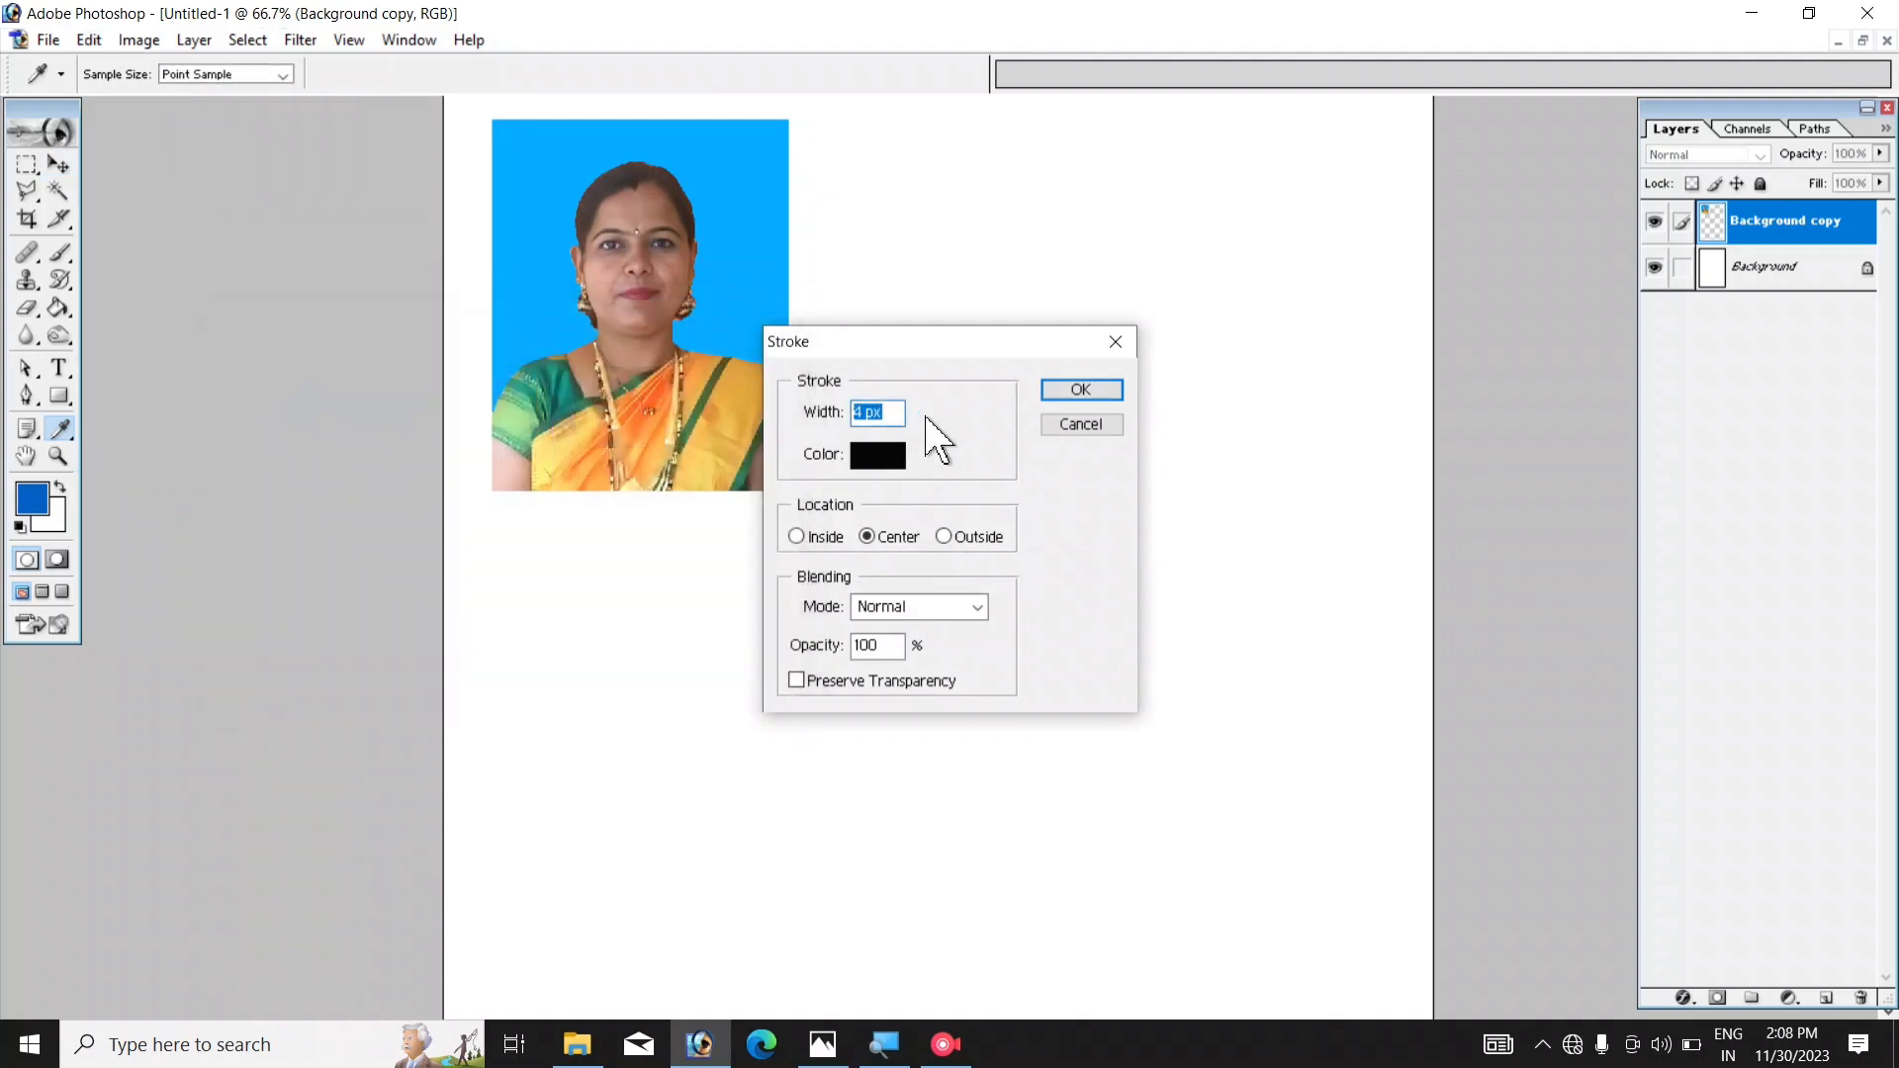
click(1081, 391)
key(v)
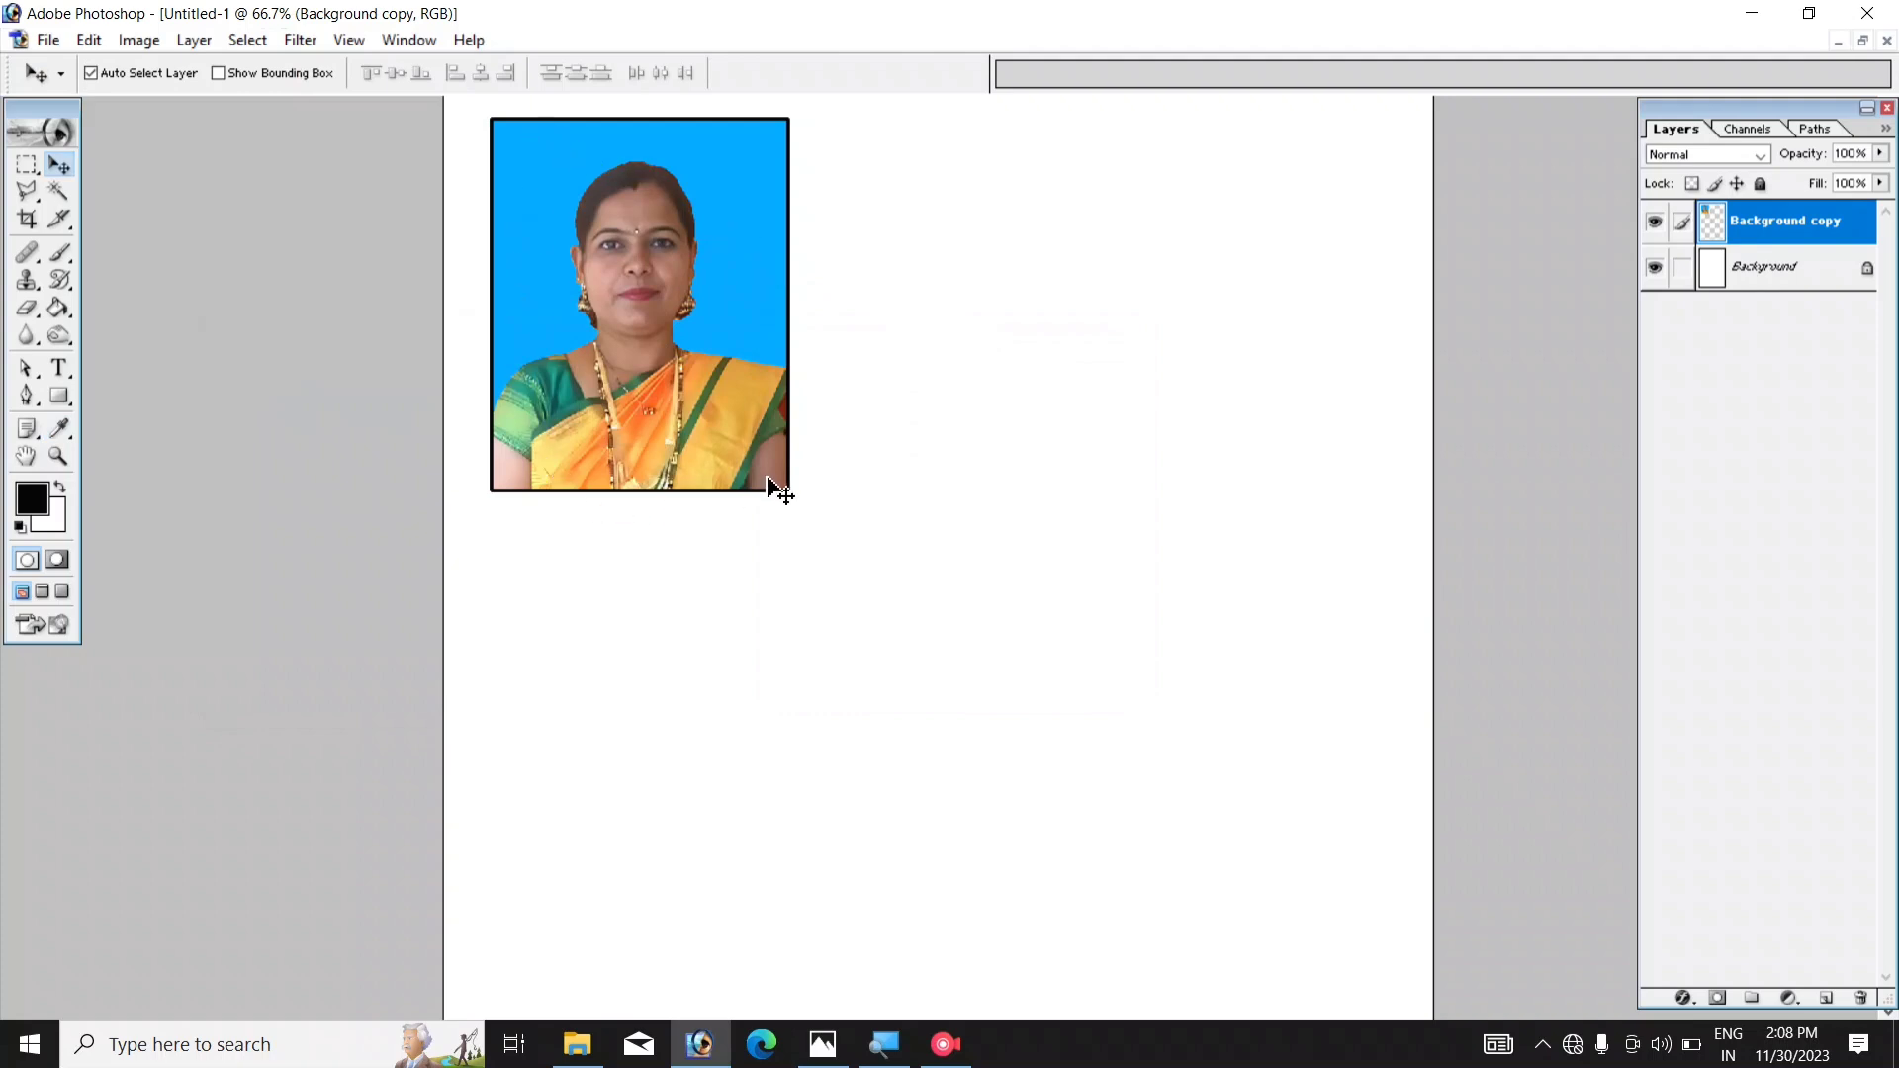
- Duplicate the bordered photo twice into an aligned row of three, then zoom out to 33.3%
drag(657, 366, 634, 356)
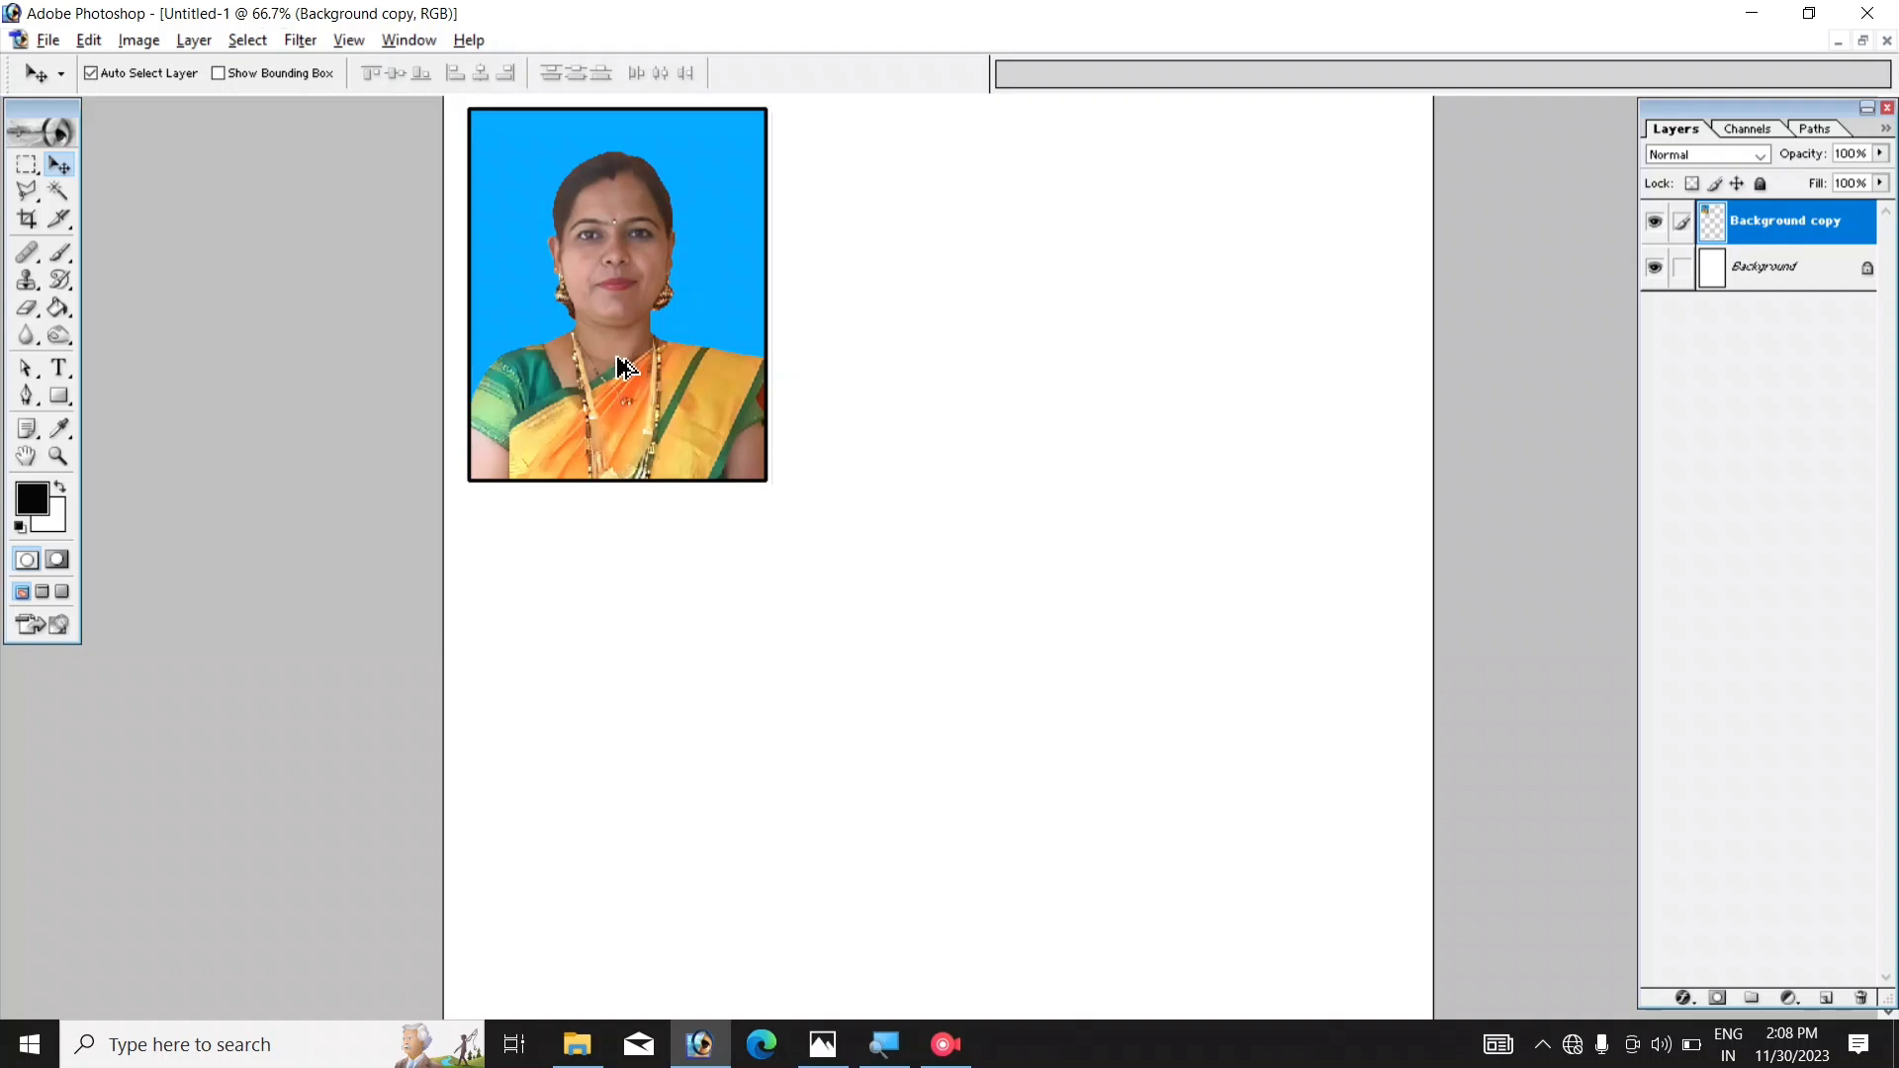
drag(665, 371, 937, 377)
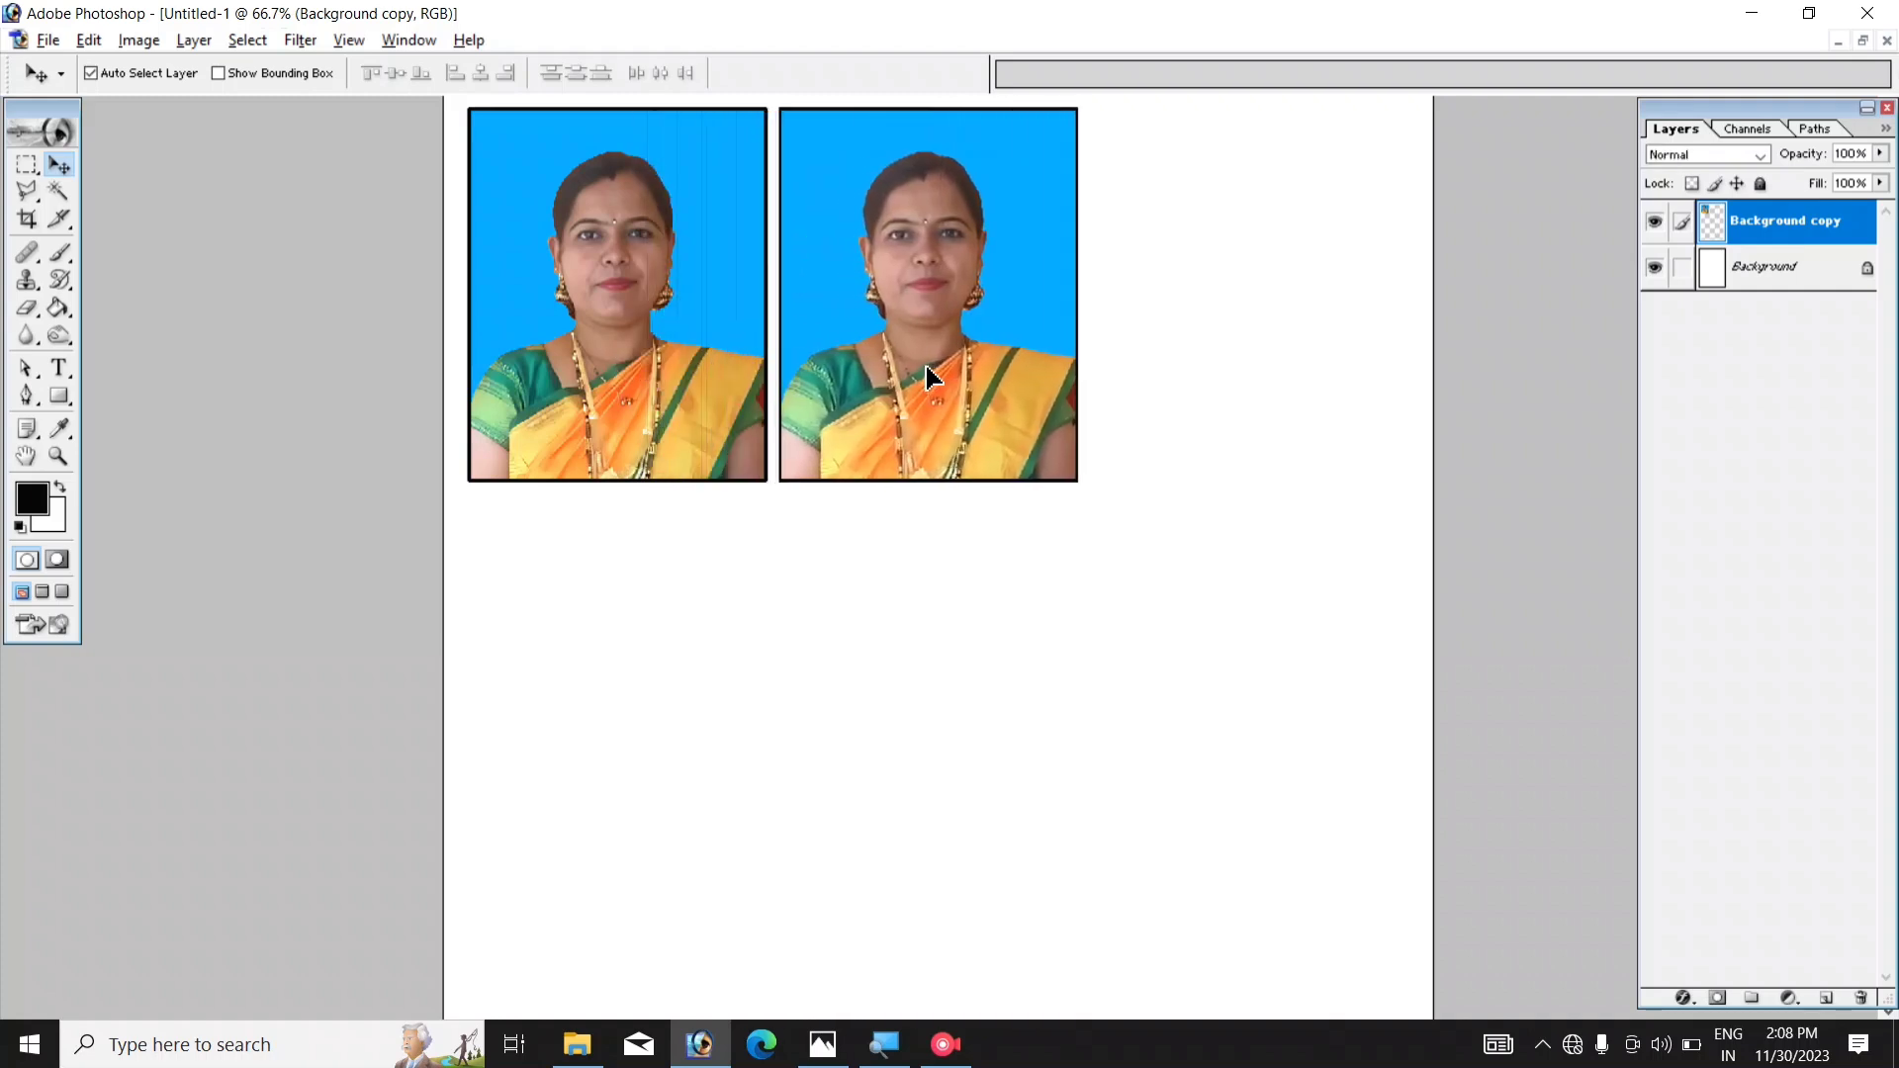
key(ctrl+j)
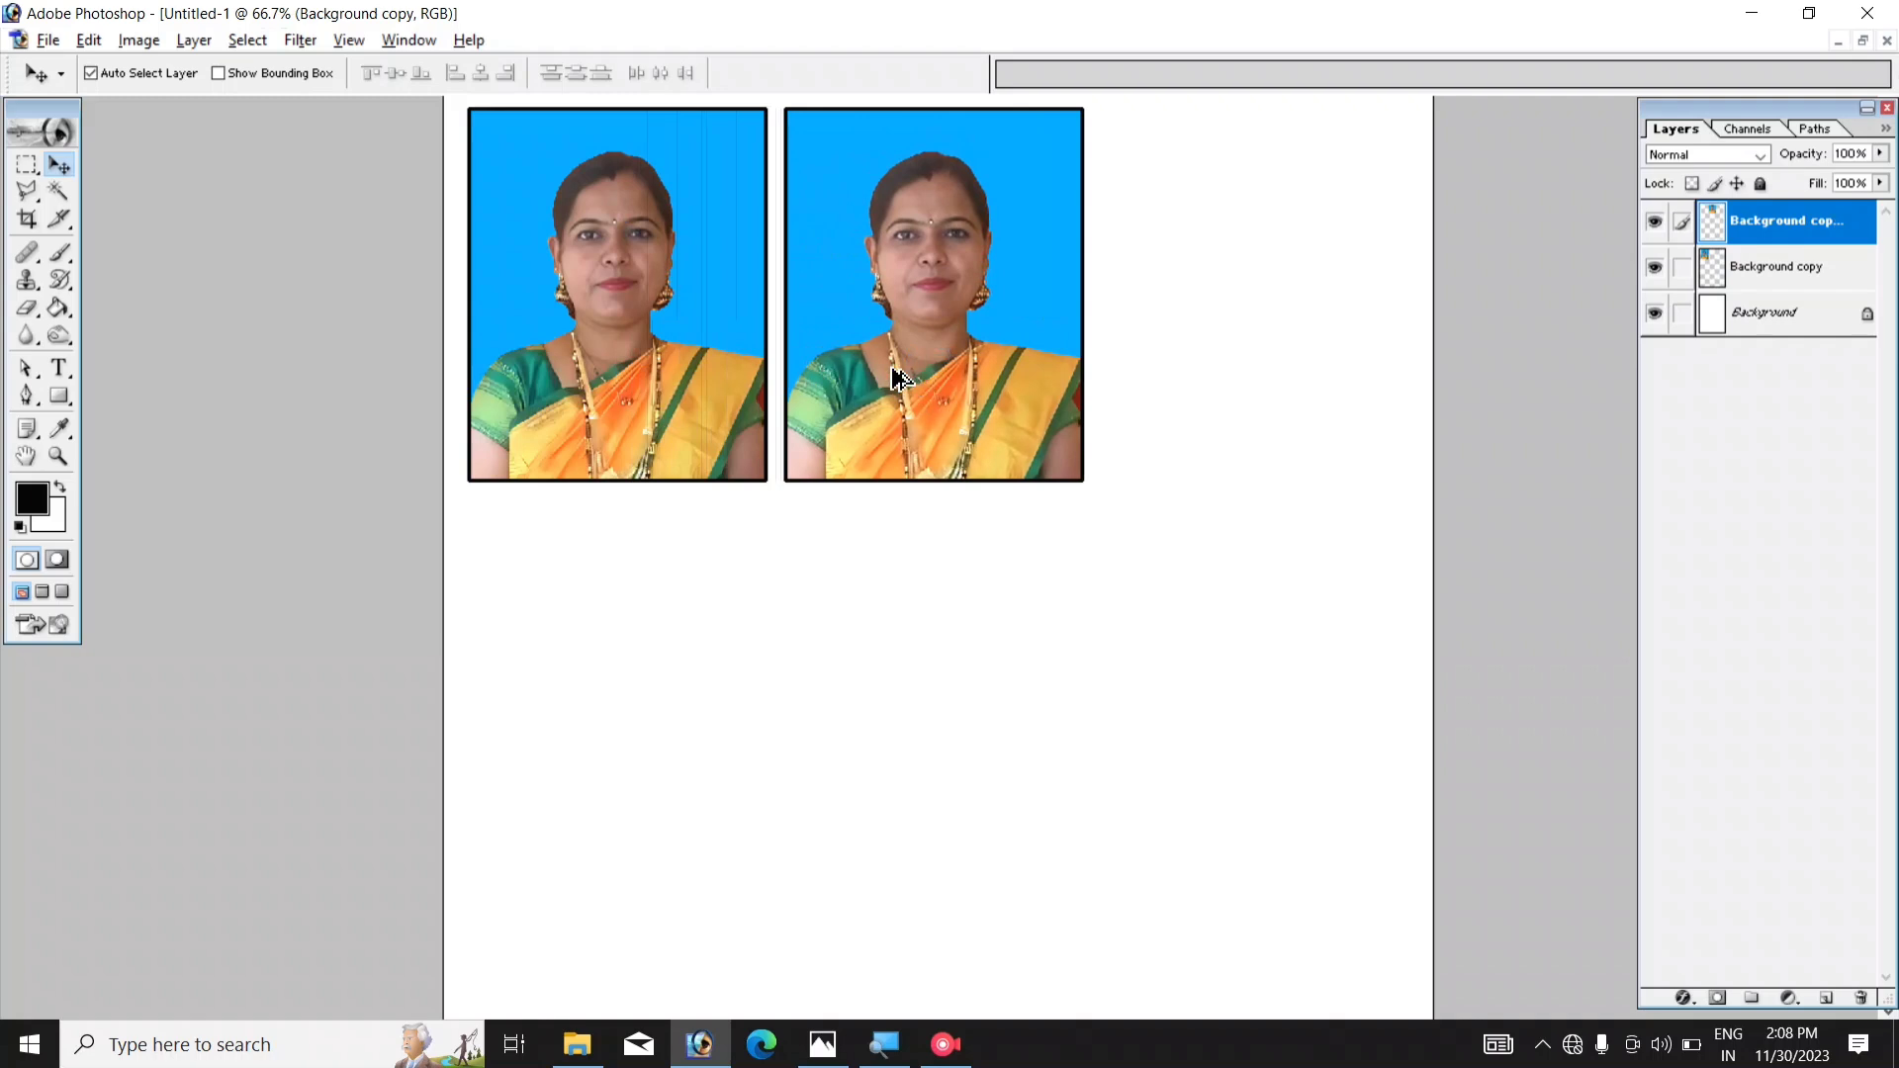
drag(890, 368, 1215, 391)
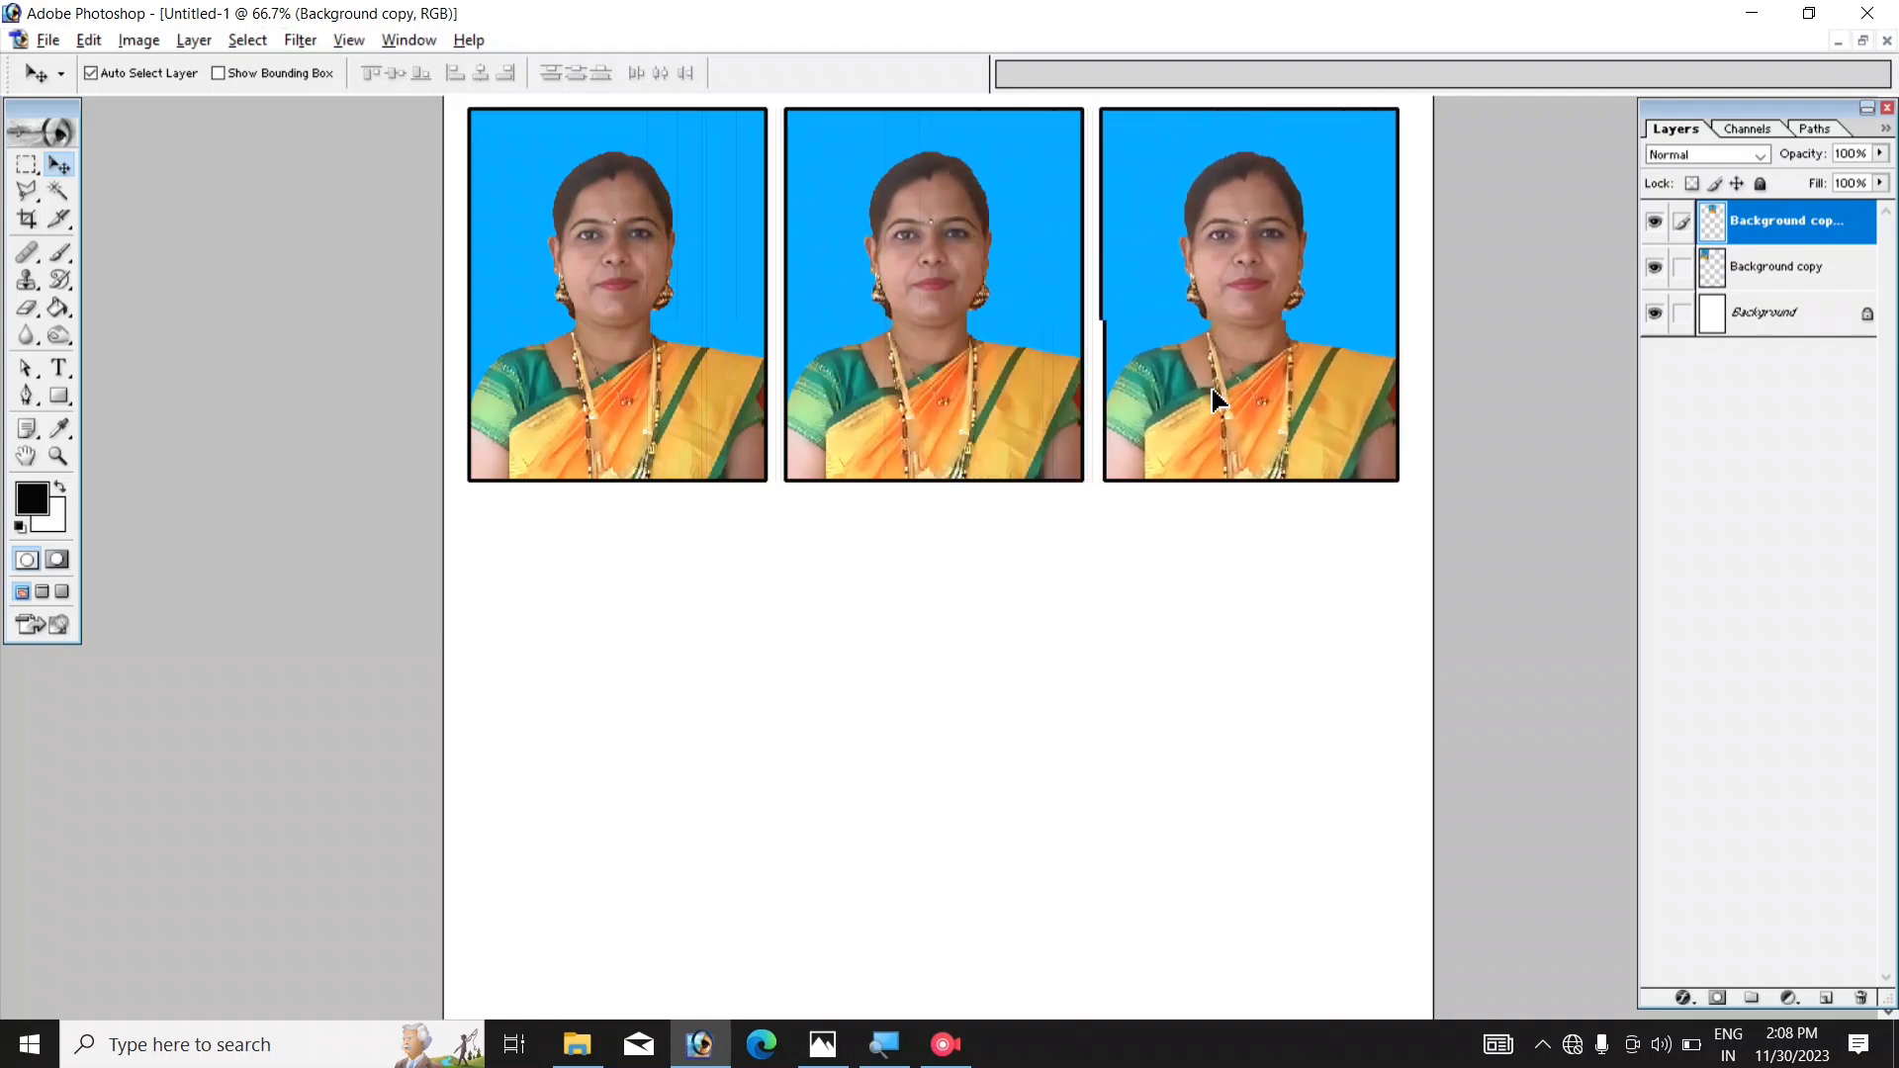
drag(1218, 399, 1212, 396)
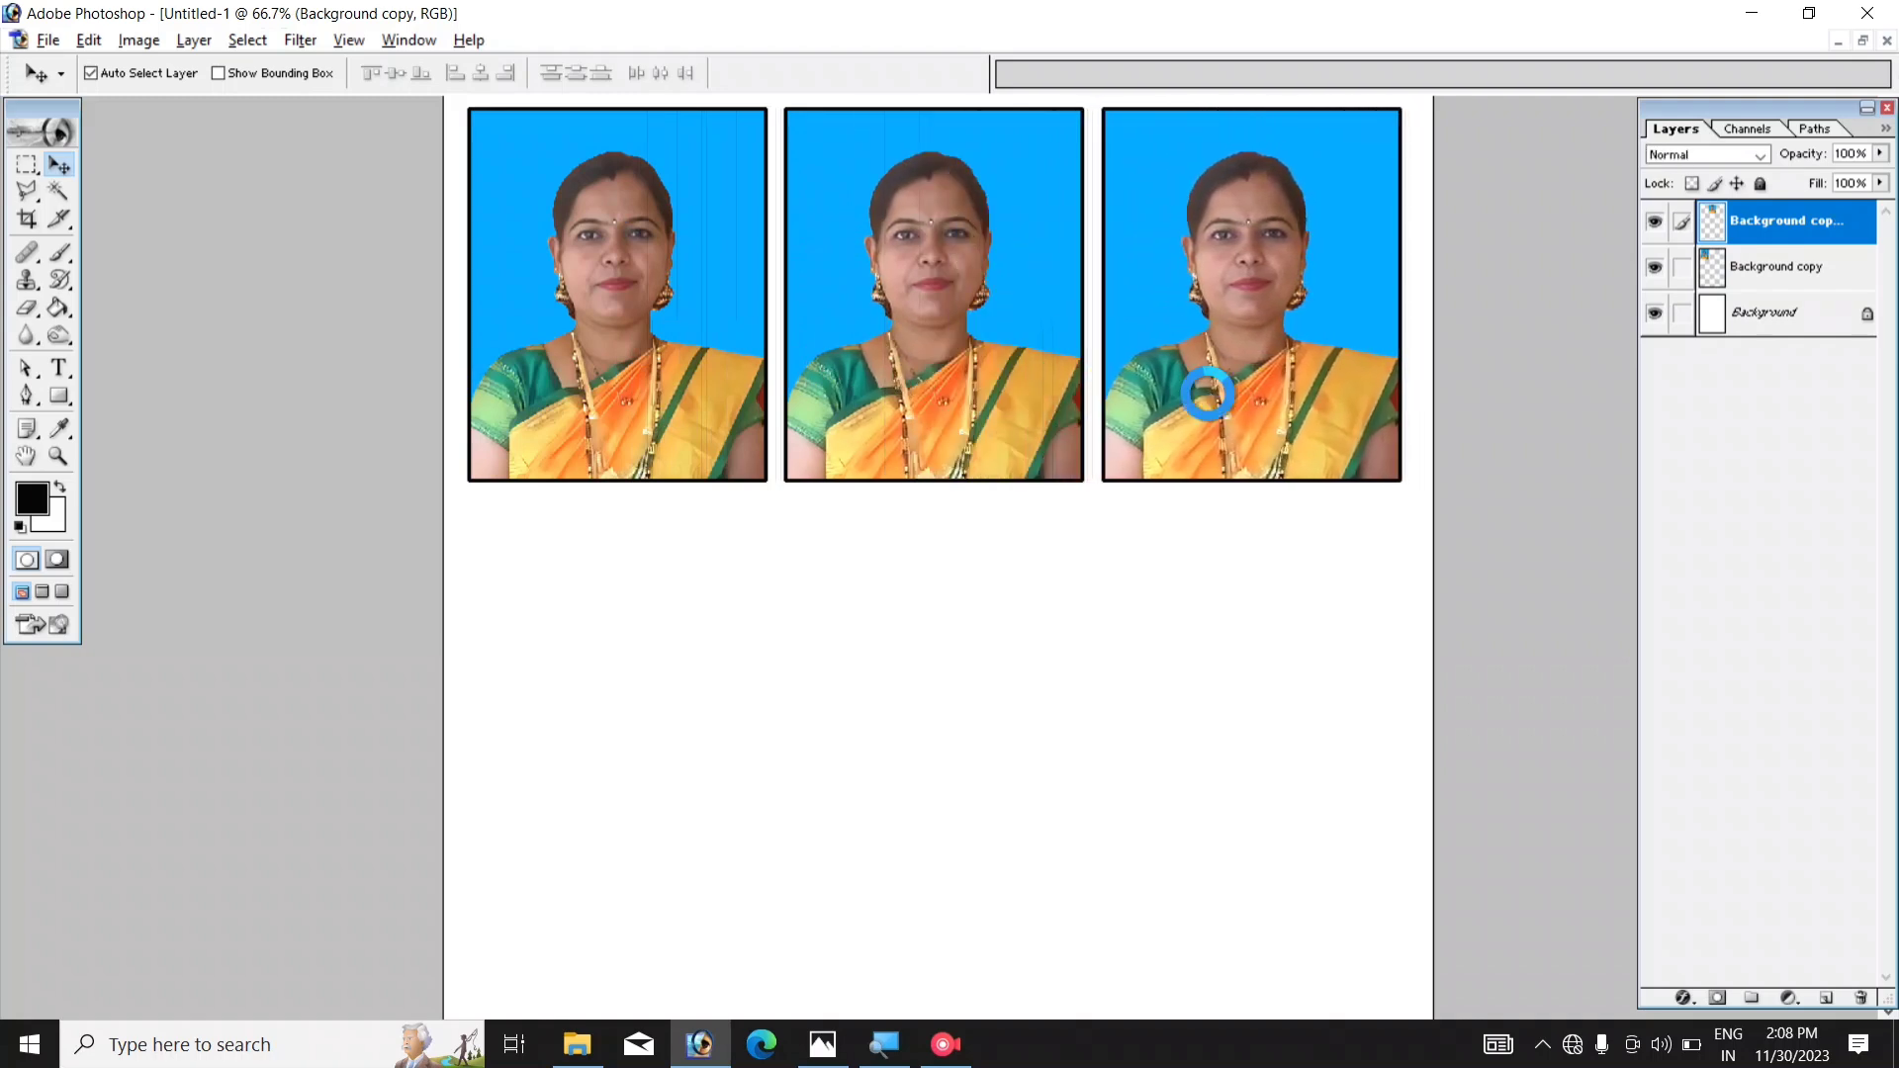
key(ctrl+j)
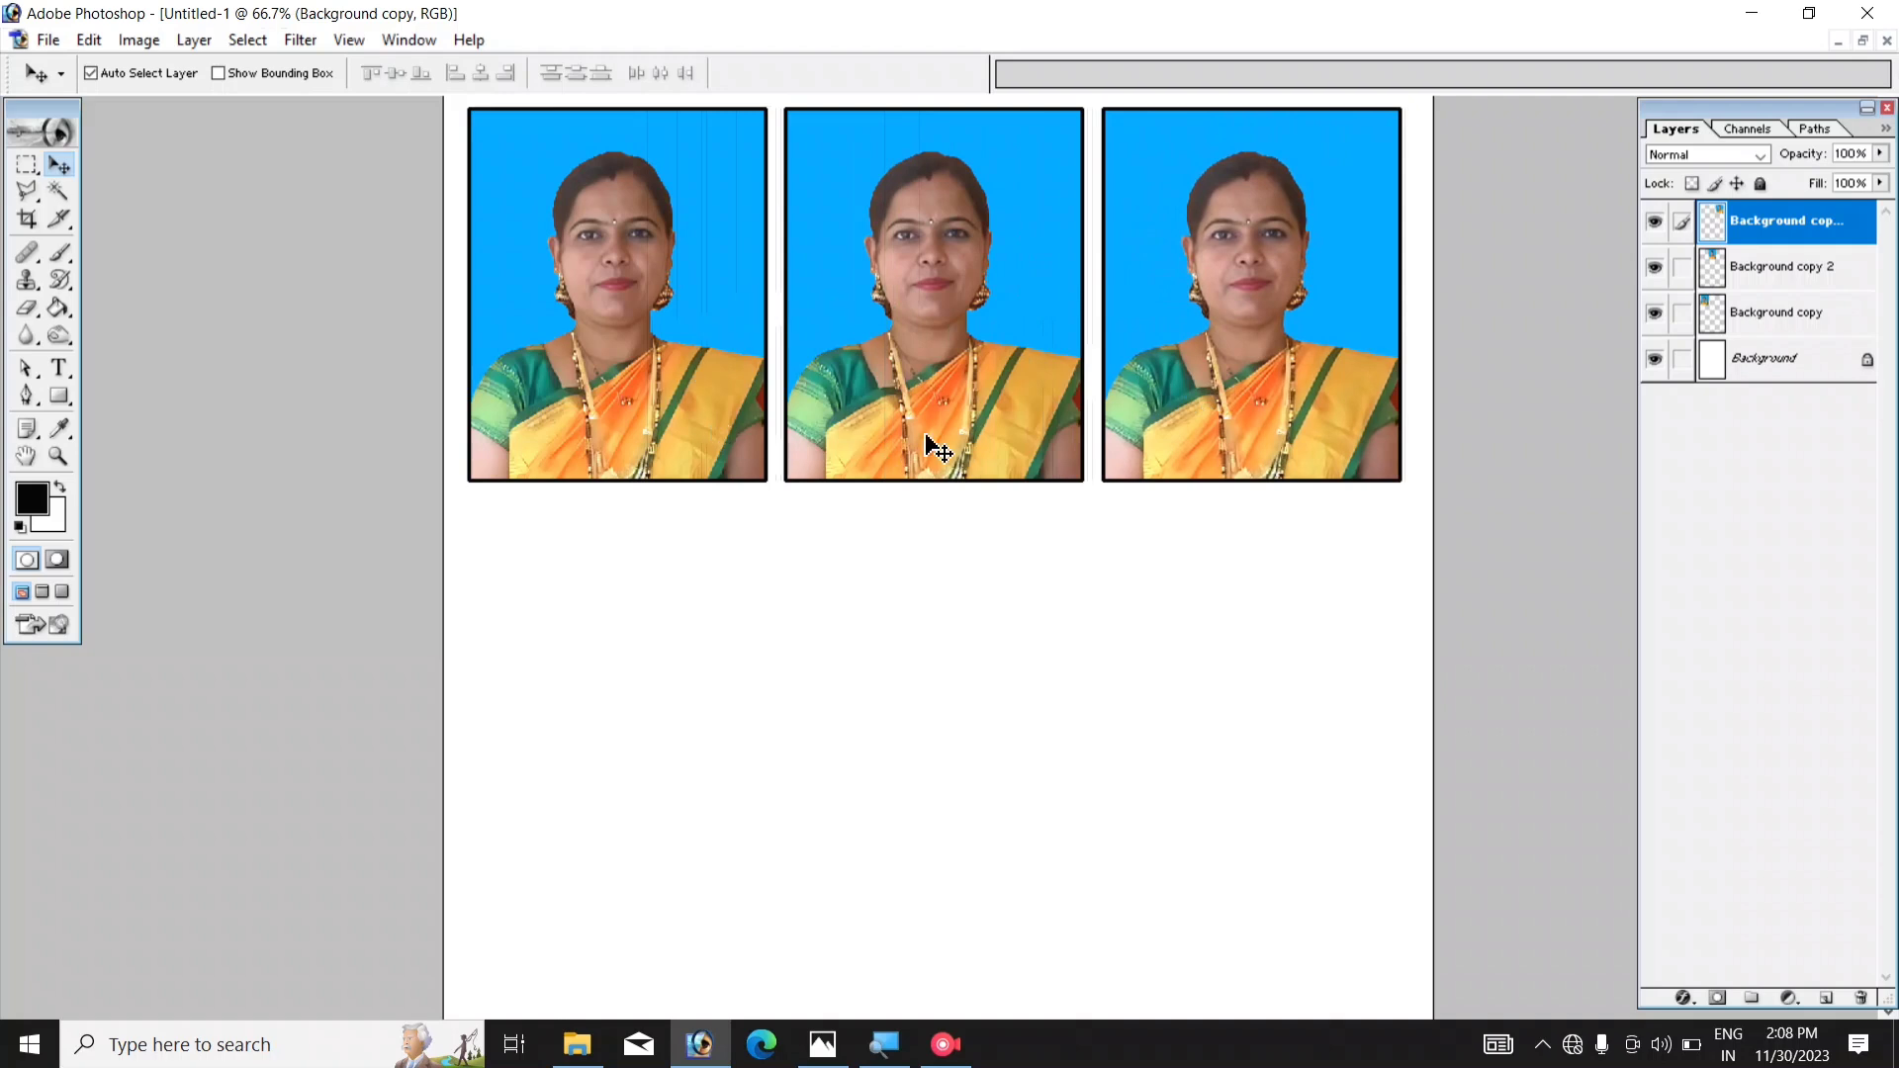
key(ctrl+minus)
key(ctrl+minus)
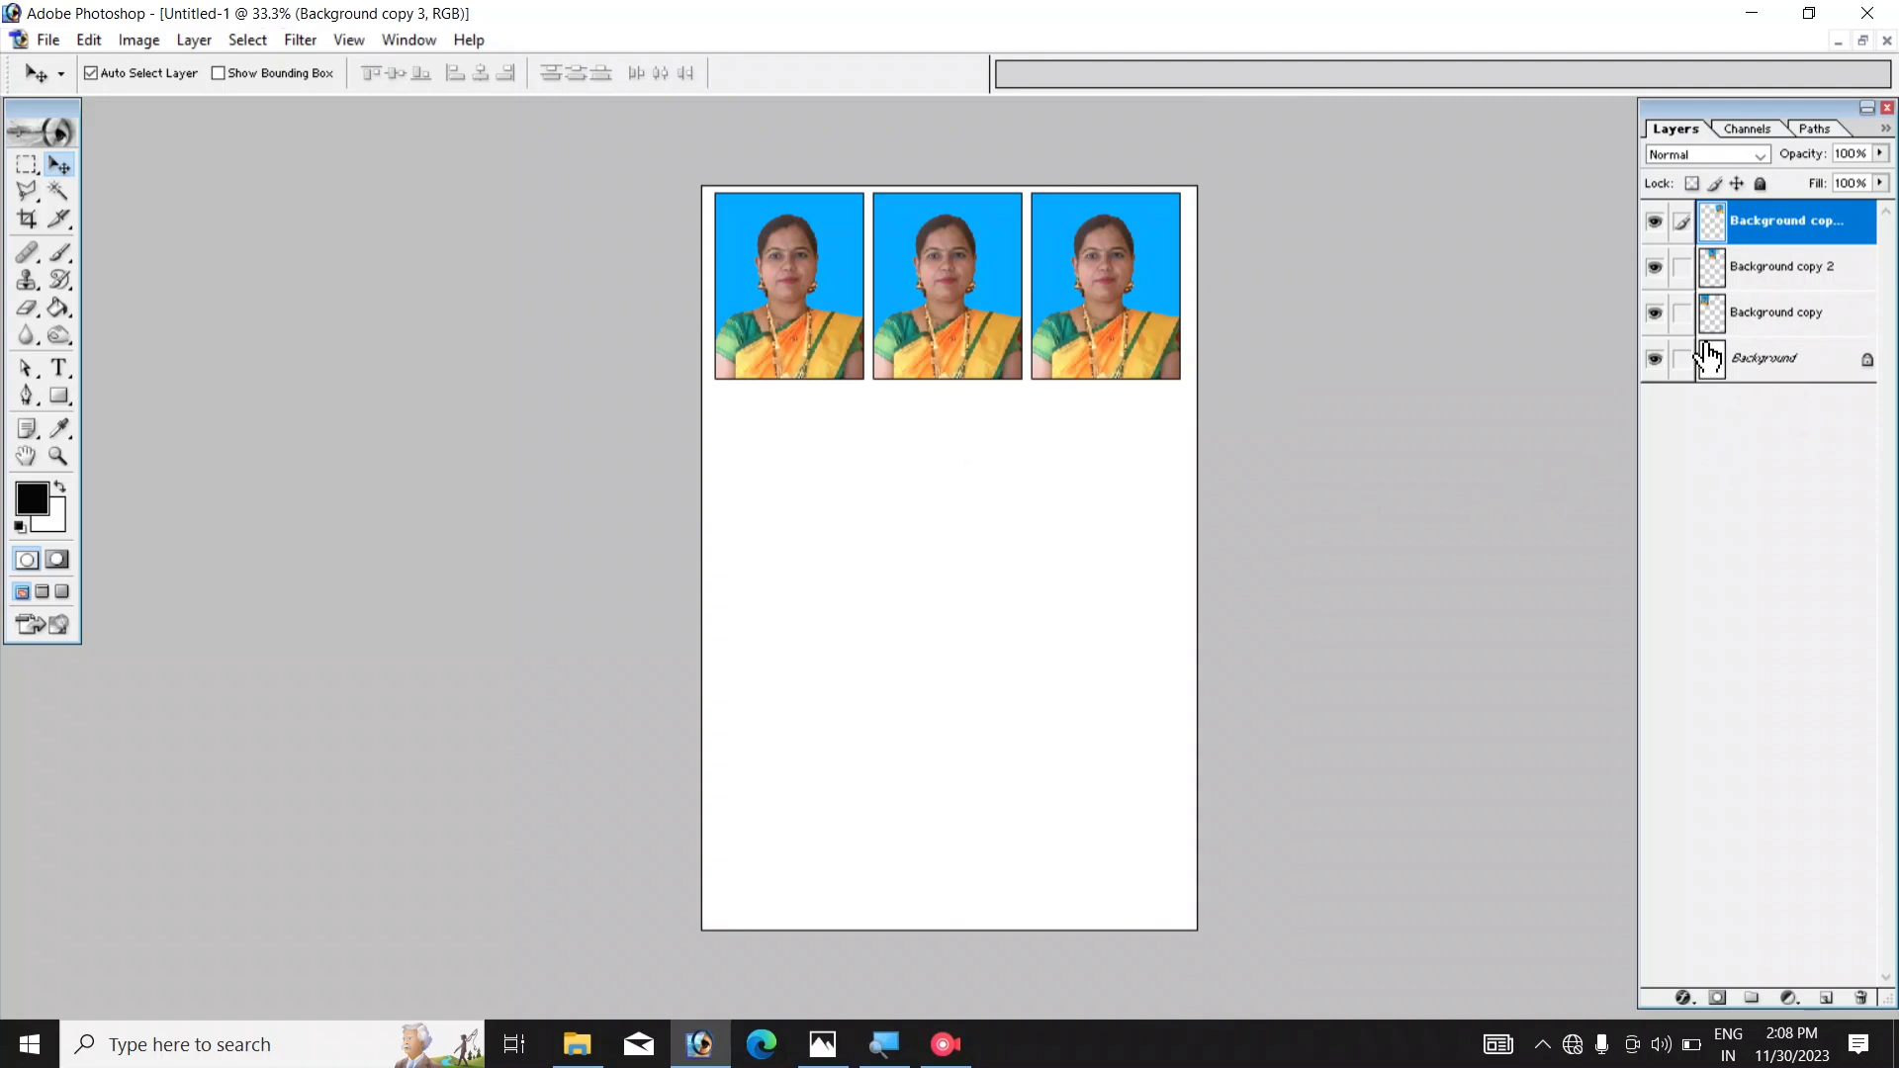
- Link the three photo layers and merge them into a single row layer
click(1681, 312)
click(1682, 267)
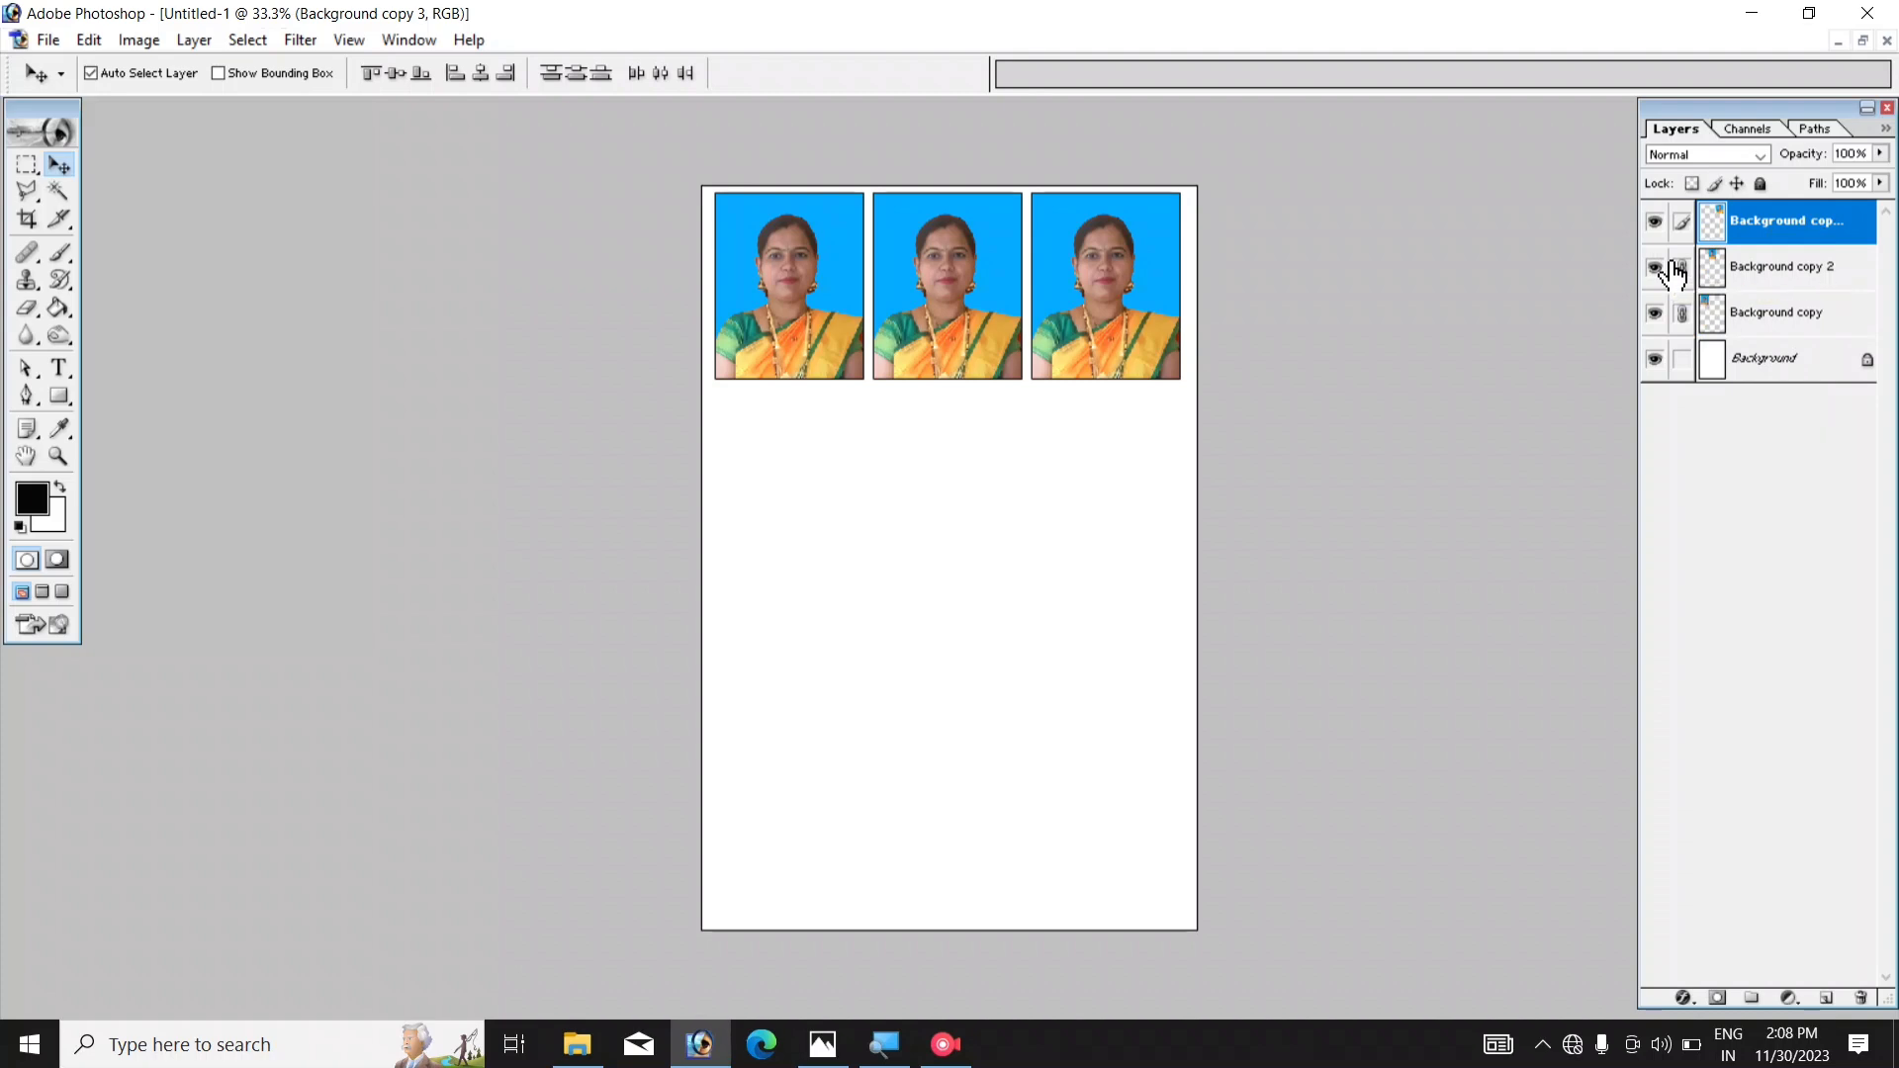
key(ctrl+e)
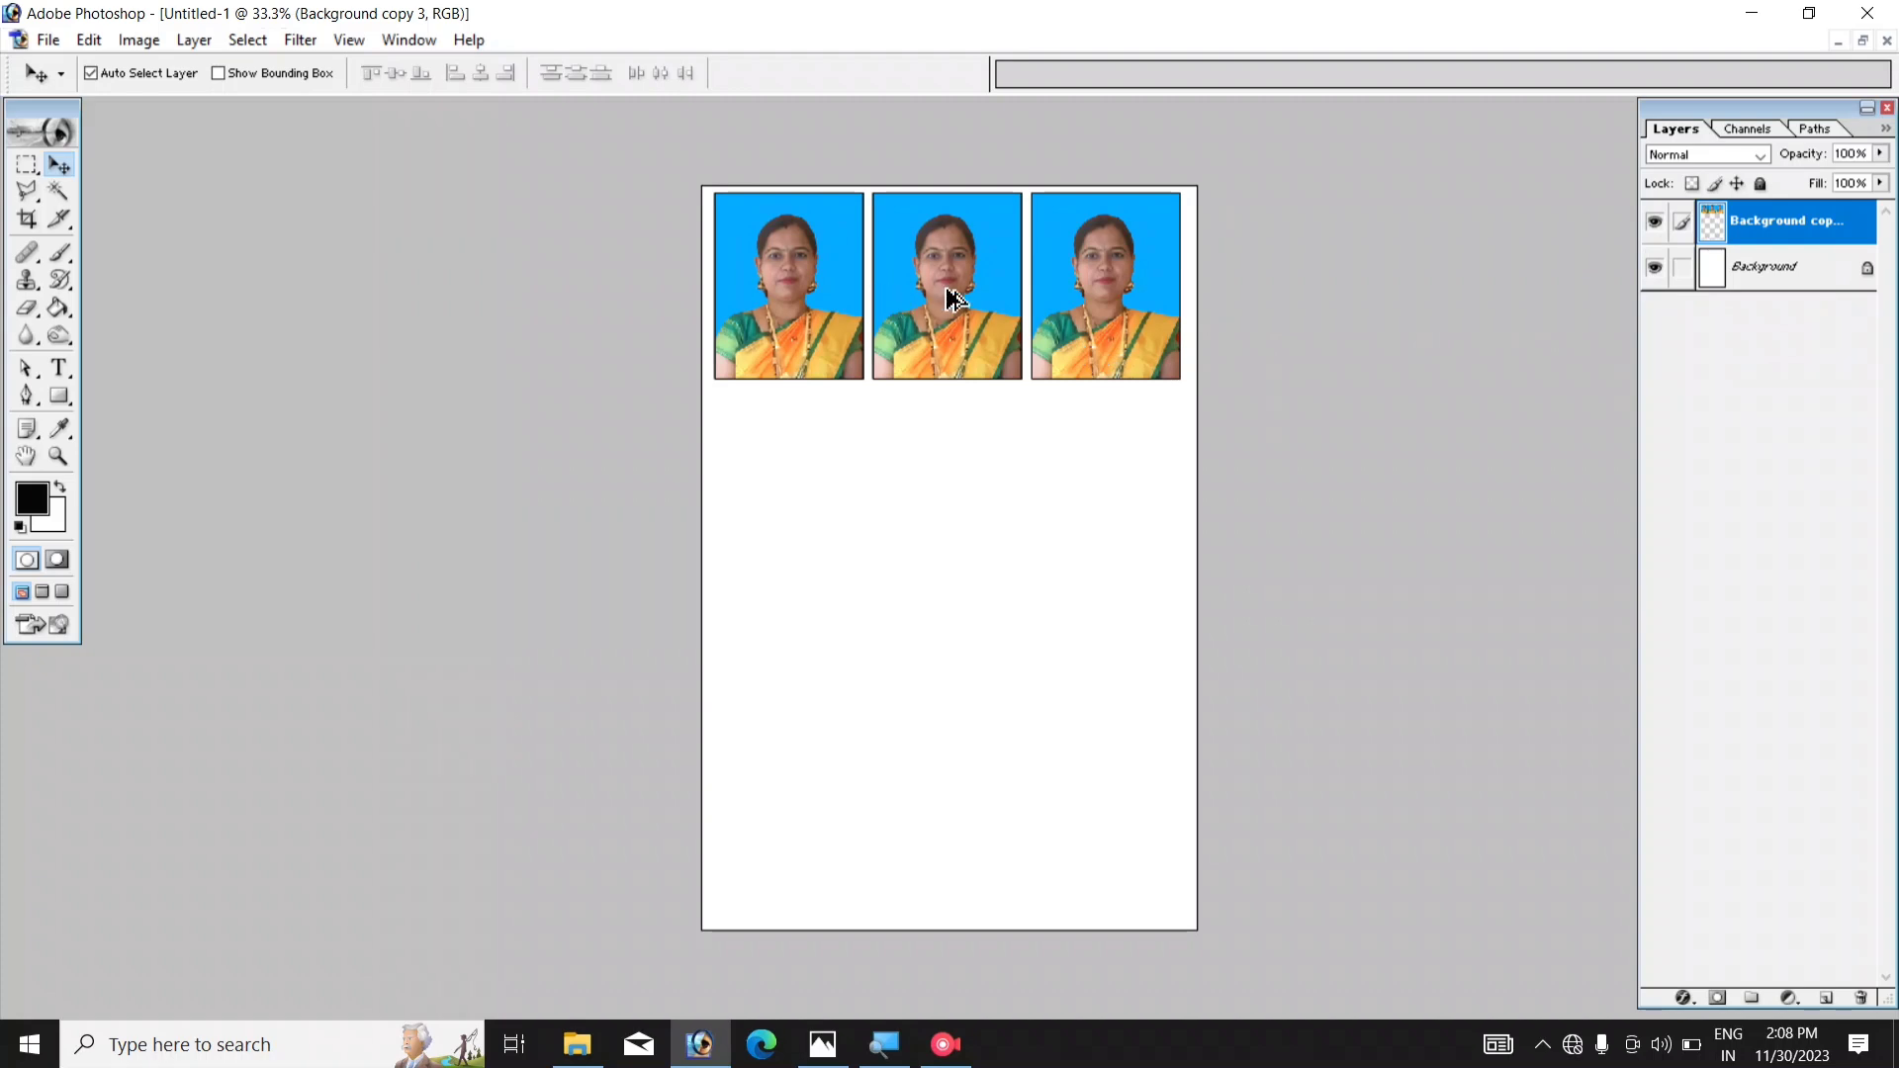
- Copy the photo row down three times into four rows and link the row layers
drag(955, 474, 964, 687)
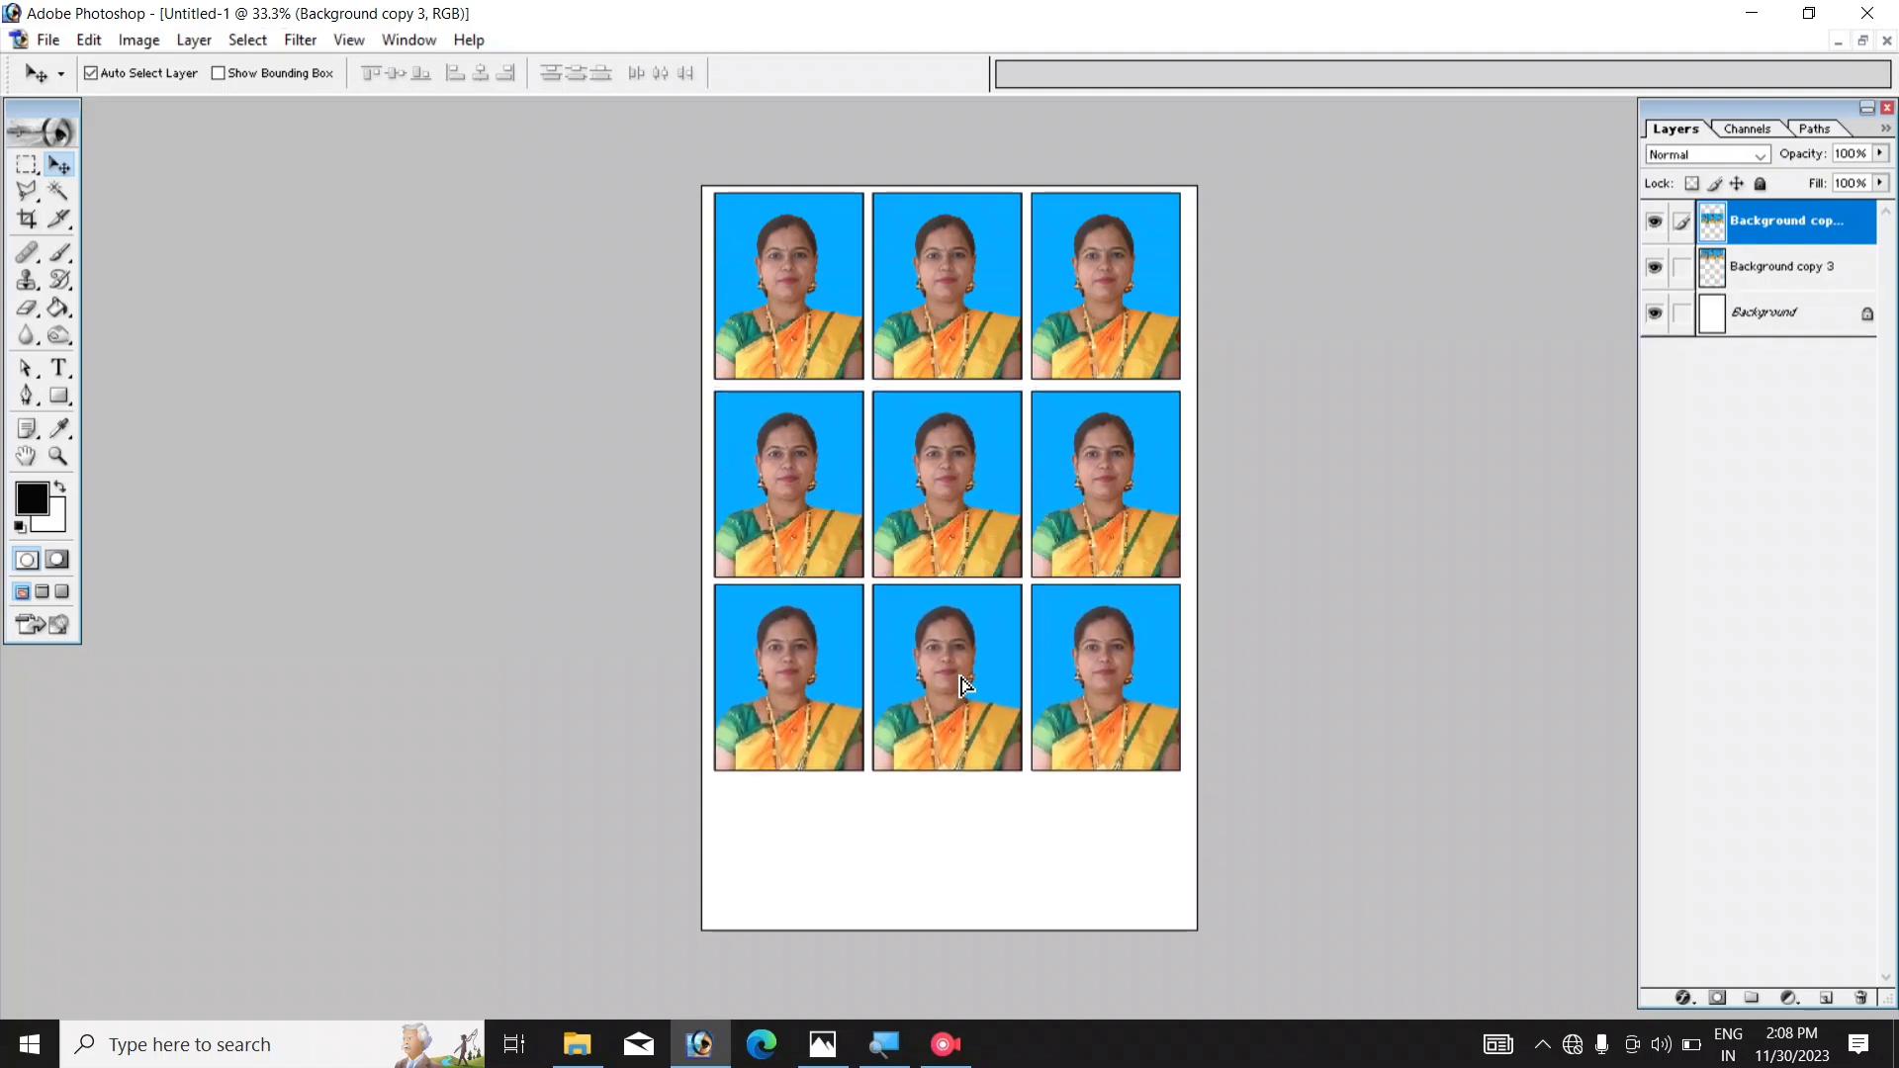
drag(964, 687, 965, 683)
drag(935, 754, 924, 873)
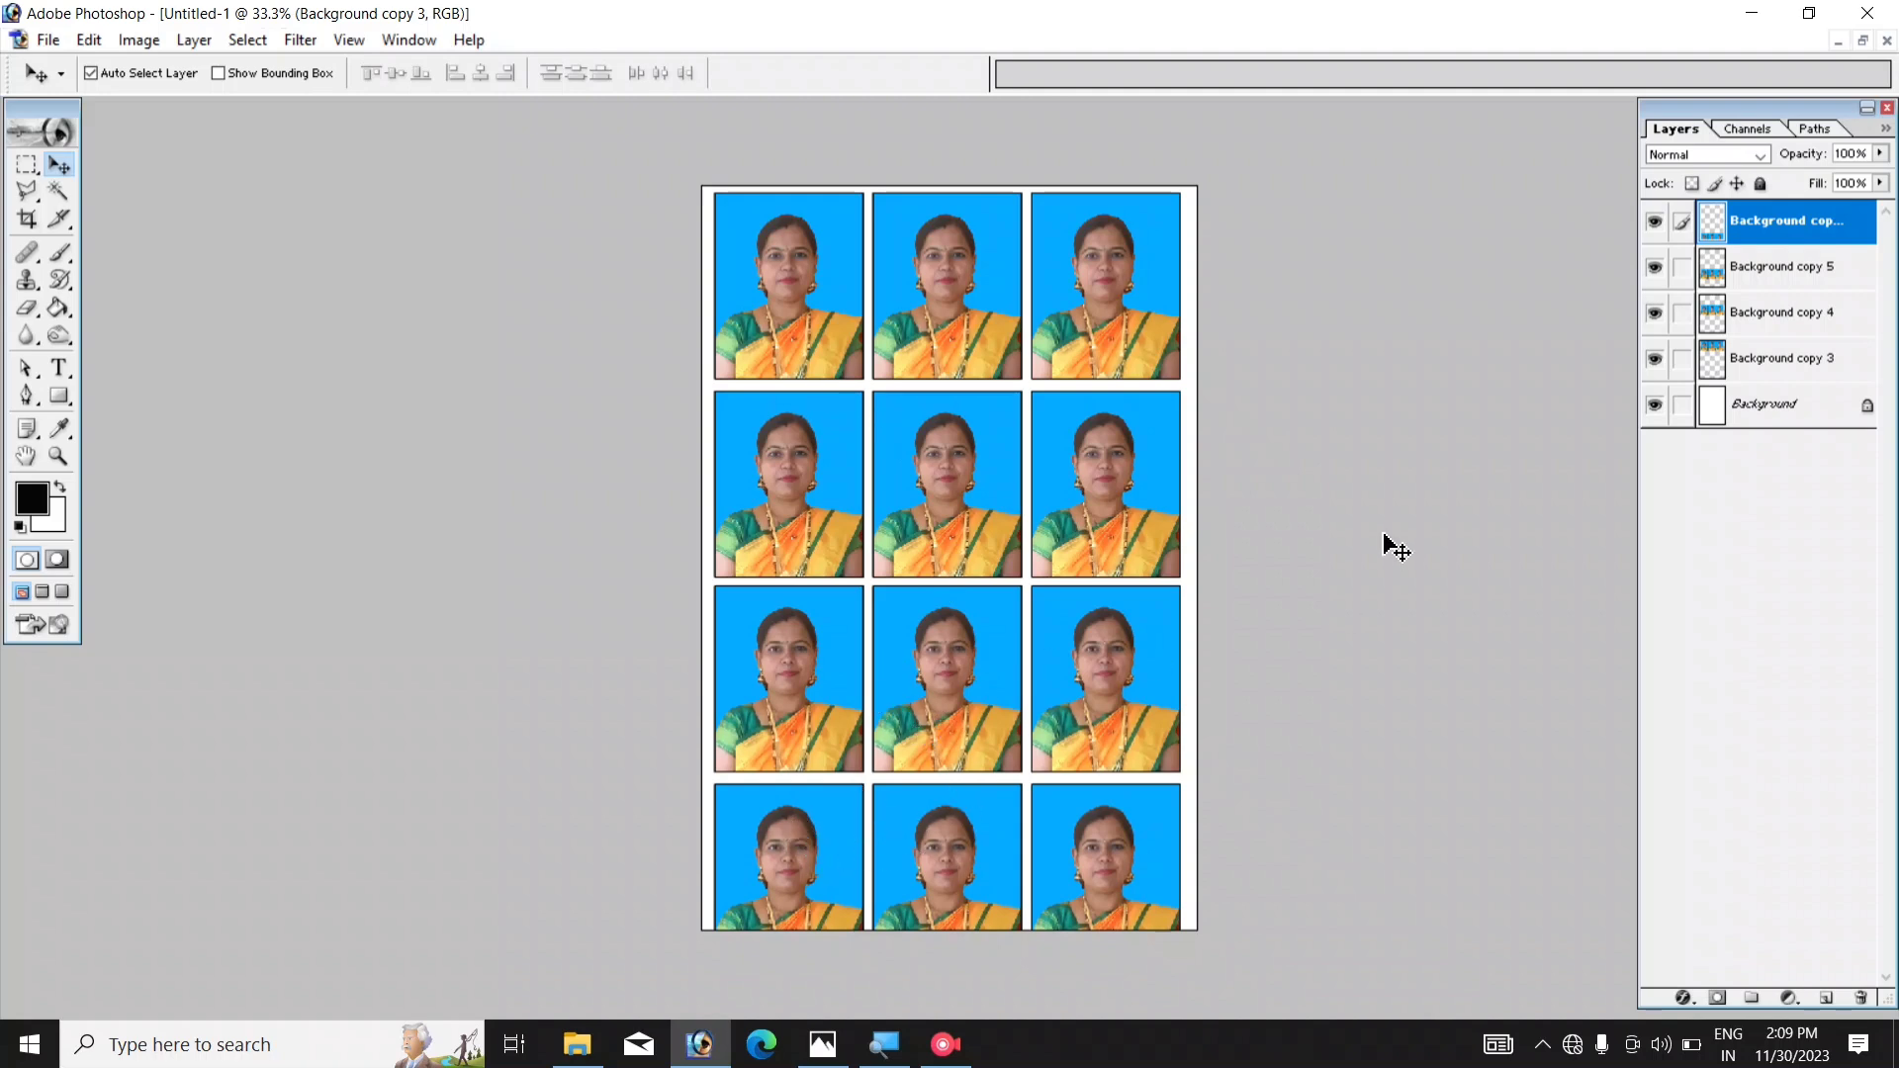
drag(1681, 360, 1683, 282)
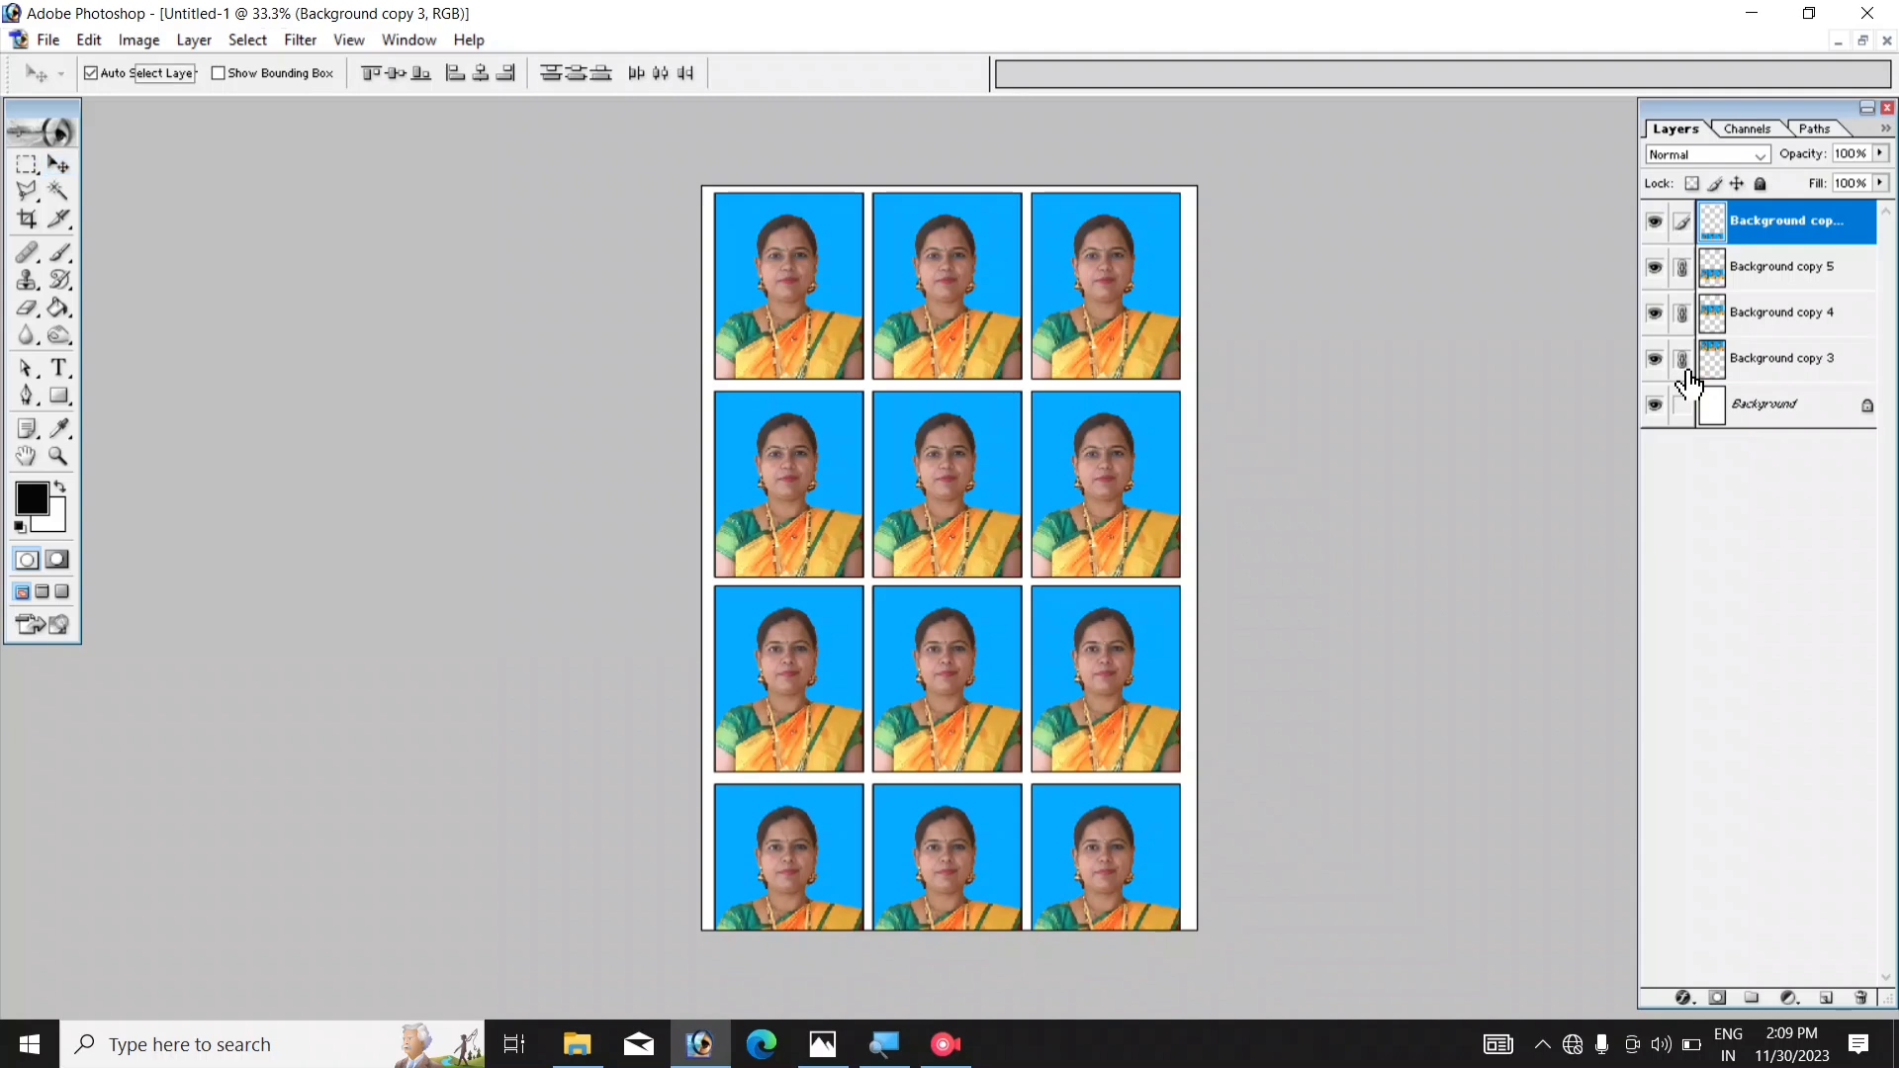
- Free Transform the linked photo rows, squashing the grid to fit the page height
key(ctrl+t)
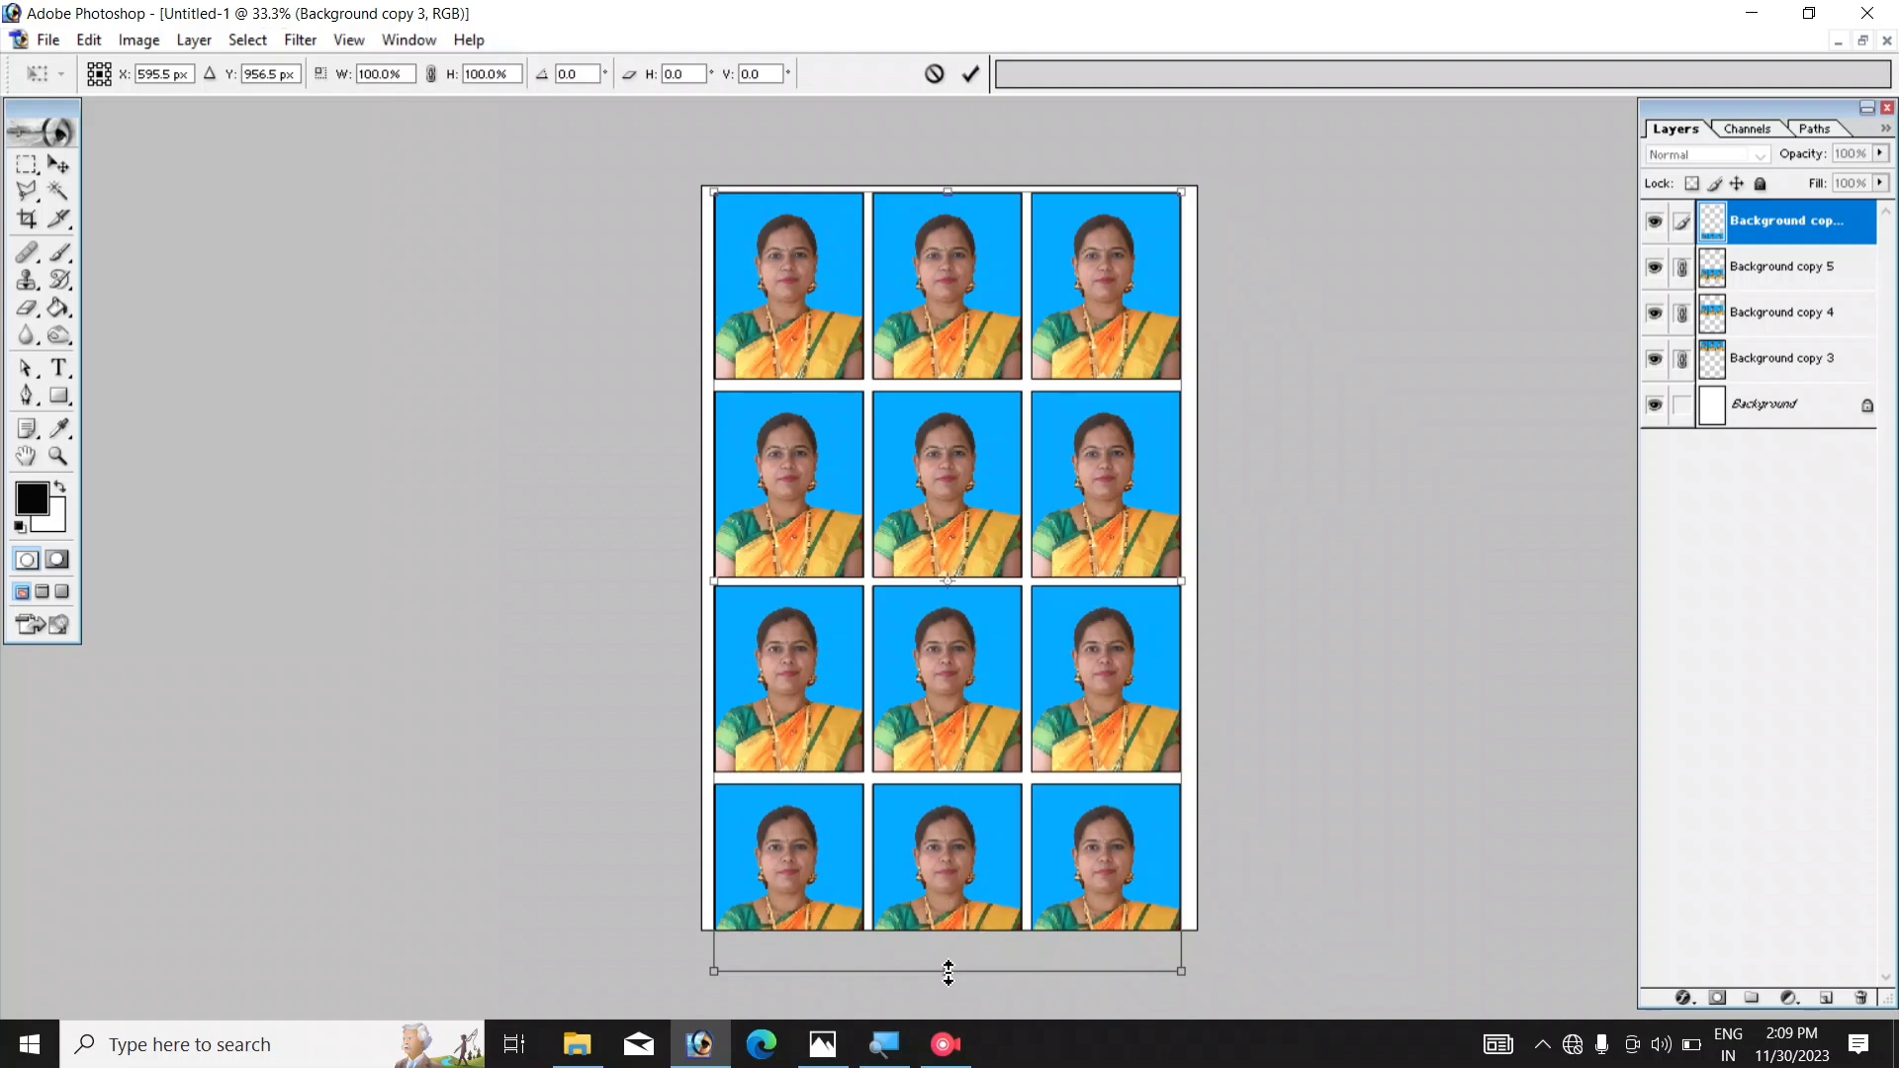
drag(948, 975, 940, 918)
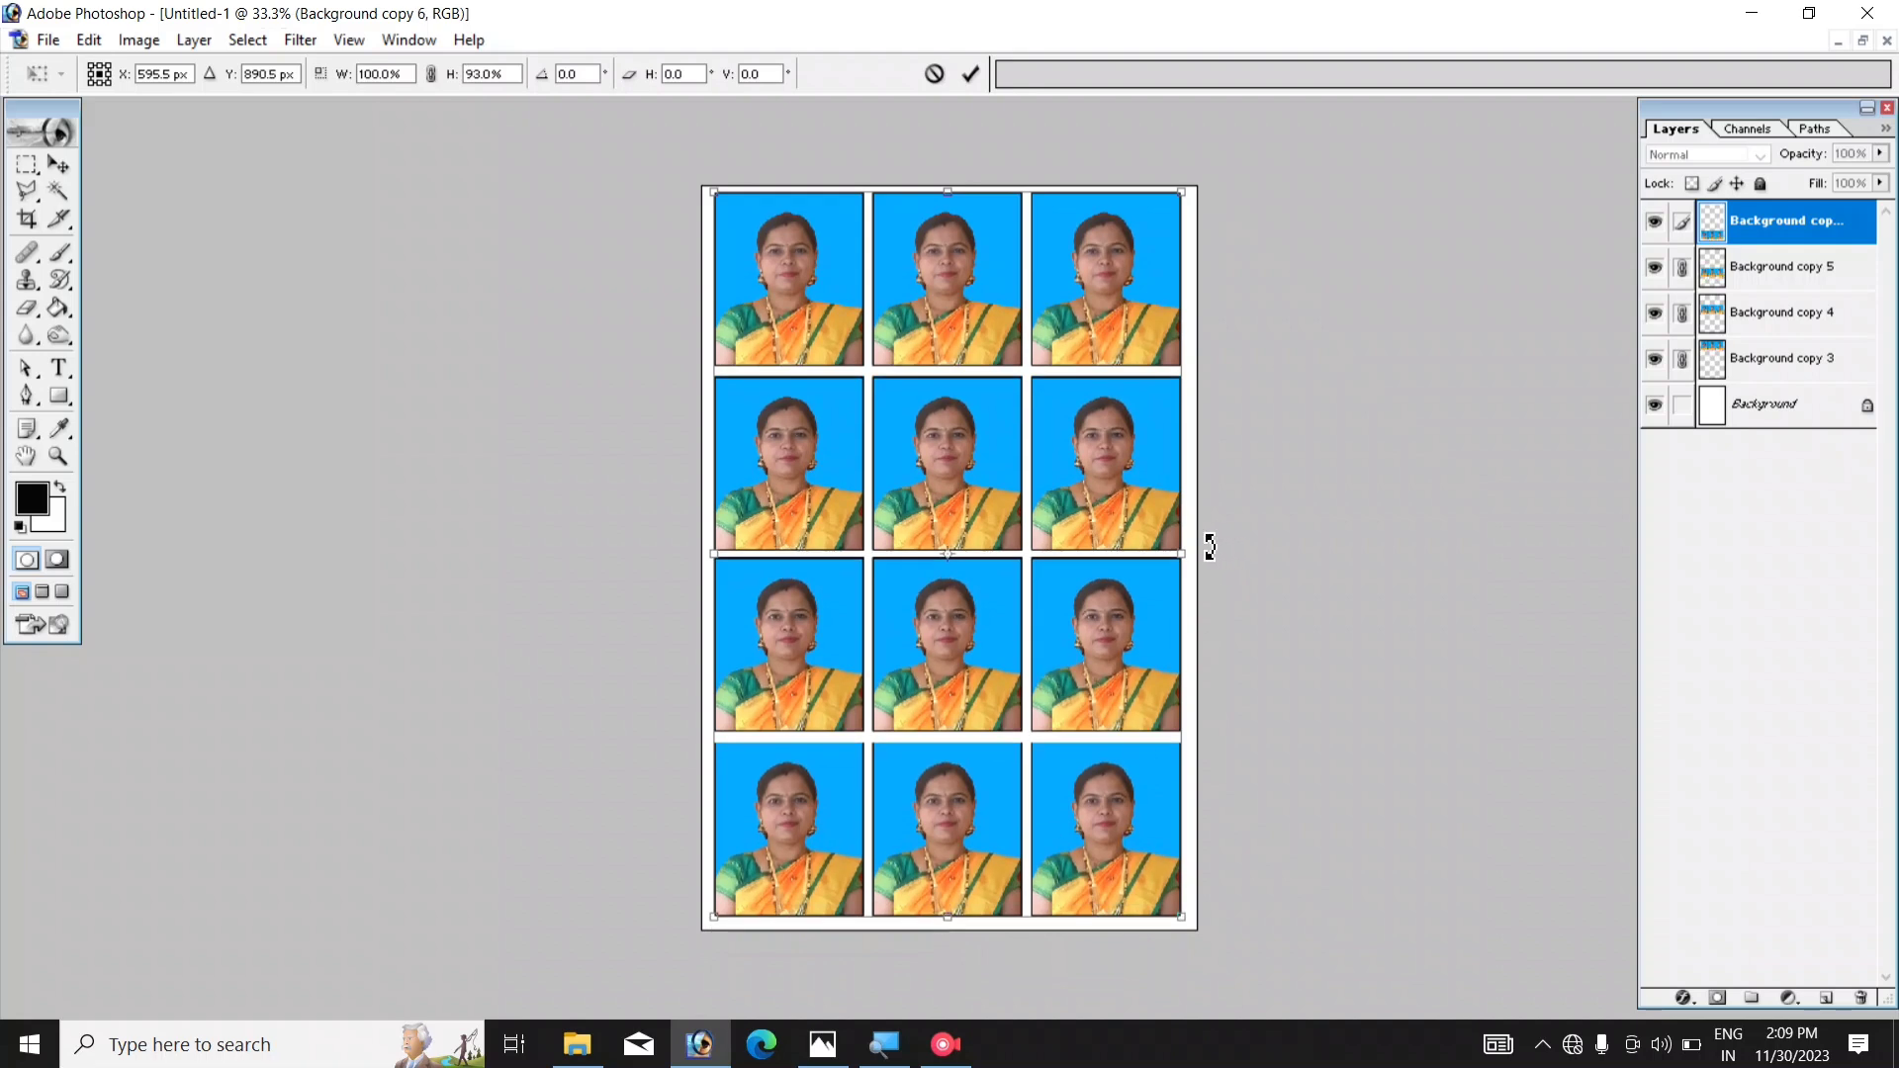
drag(1190, 560, 1195, 565)
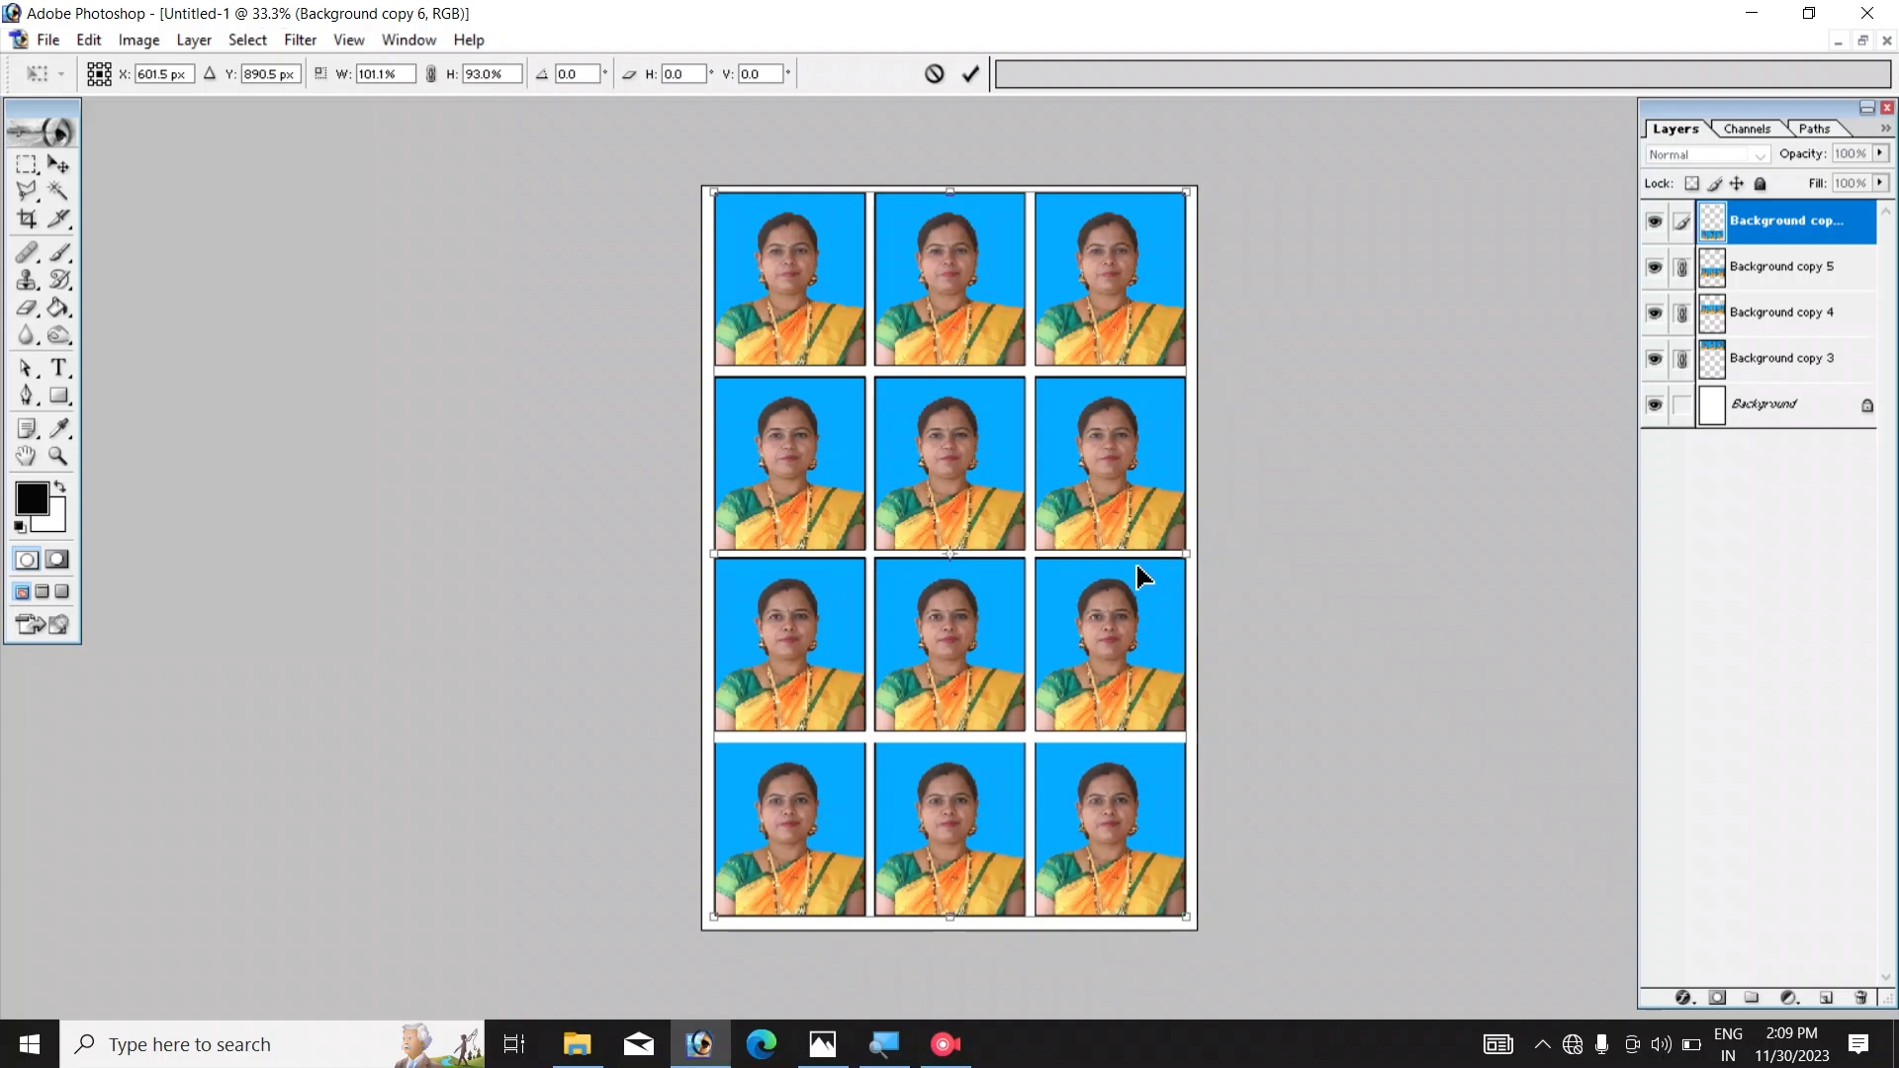
- Nudge the bottom rows into line with arrow keys and commit the transform
key(Down)
key(Down)
key(Down)
key(Left)
key(Left)
key(Left)
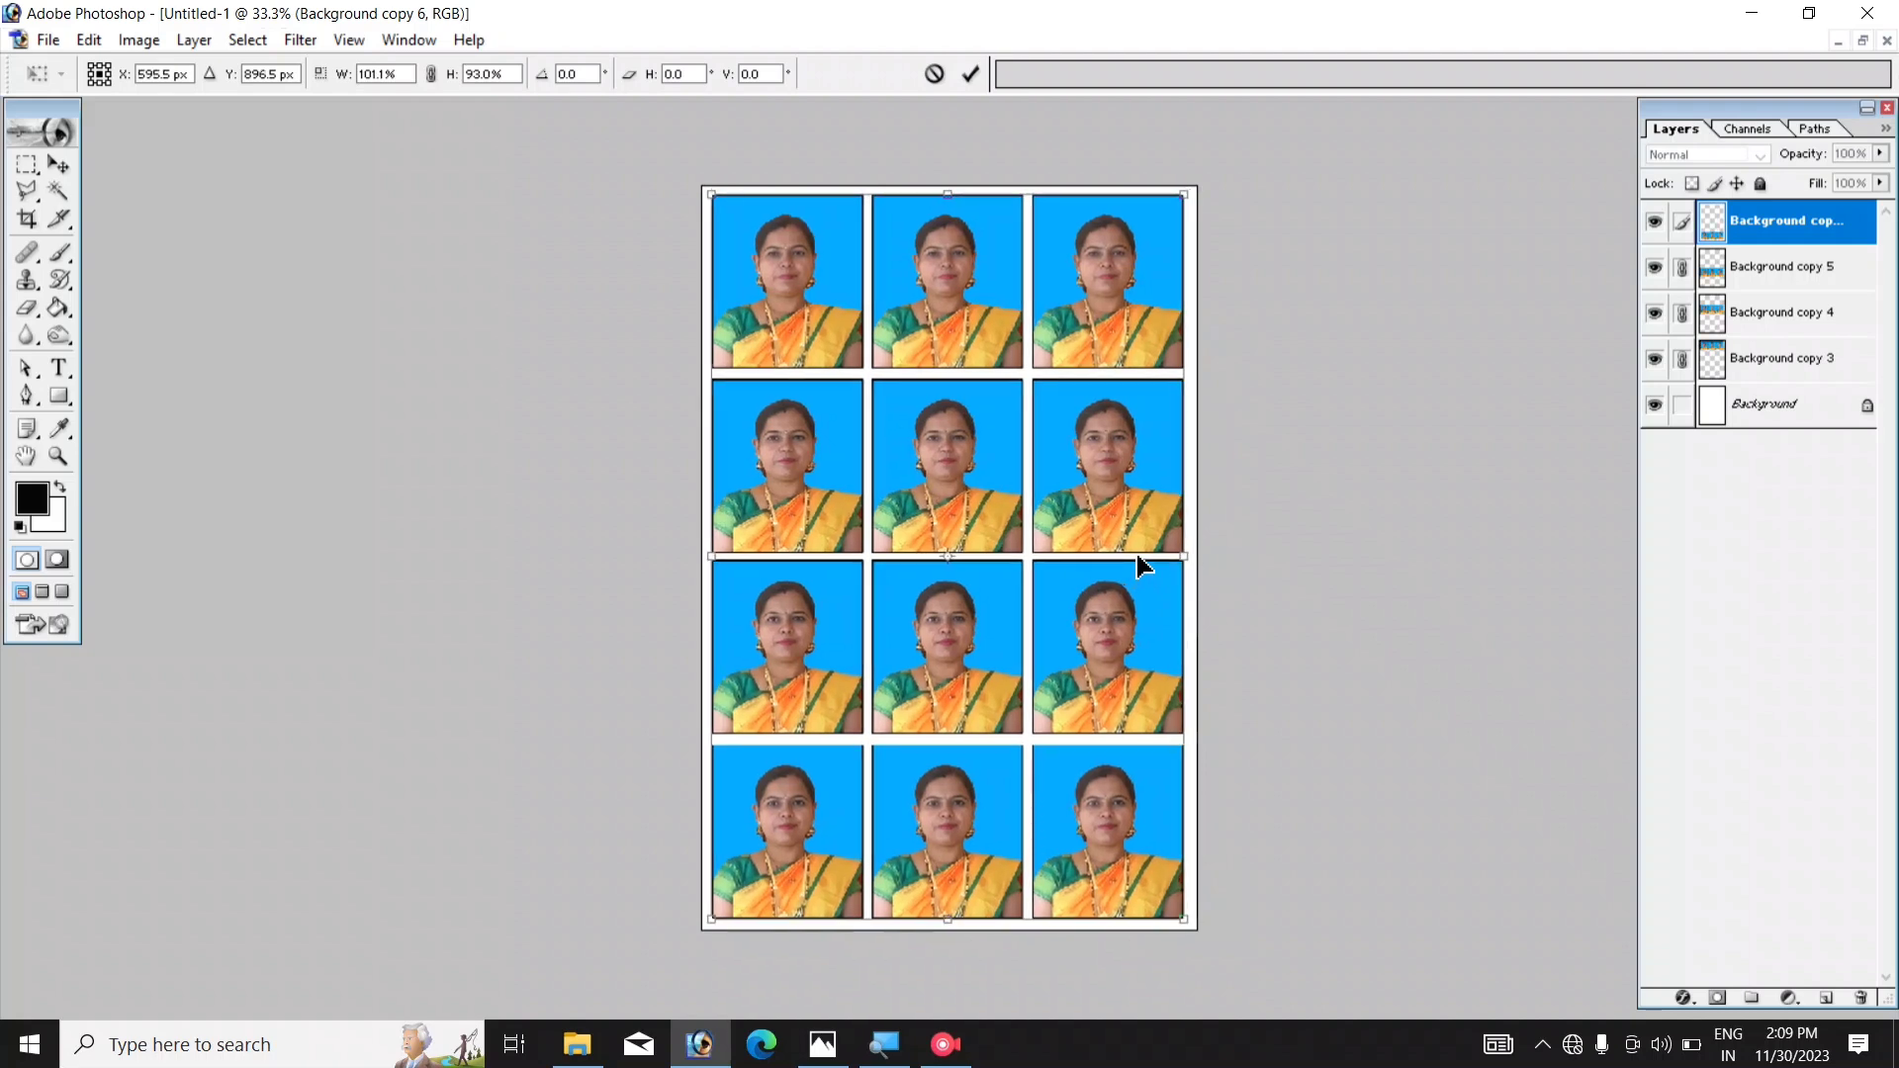
key(Right)
key(Right)
key(Right)
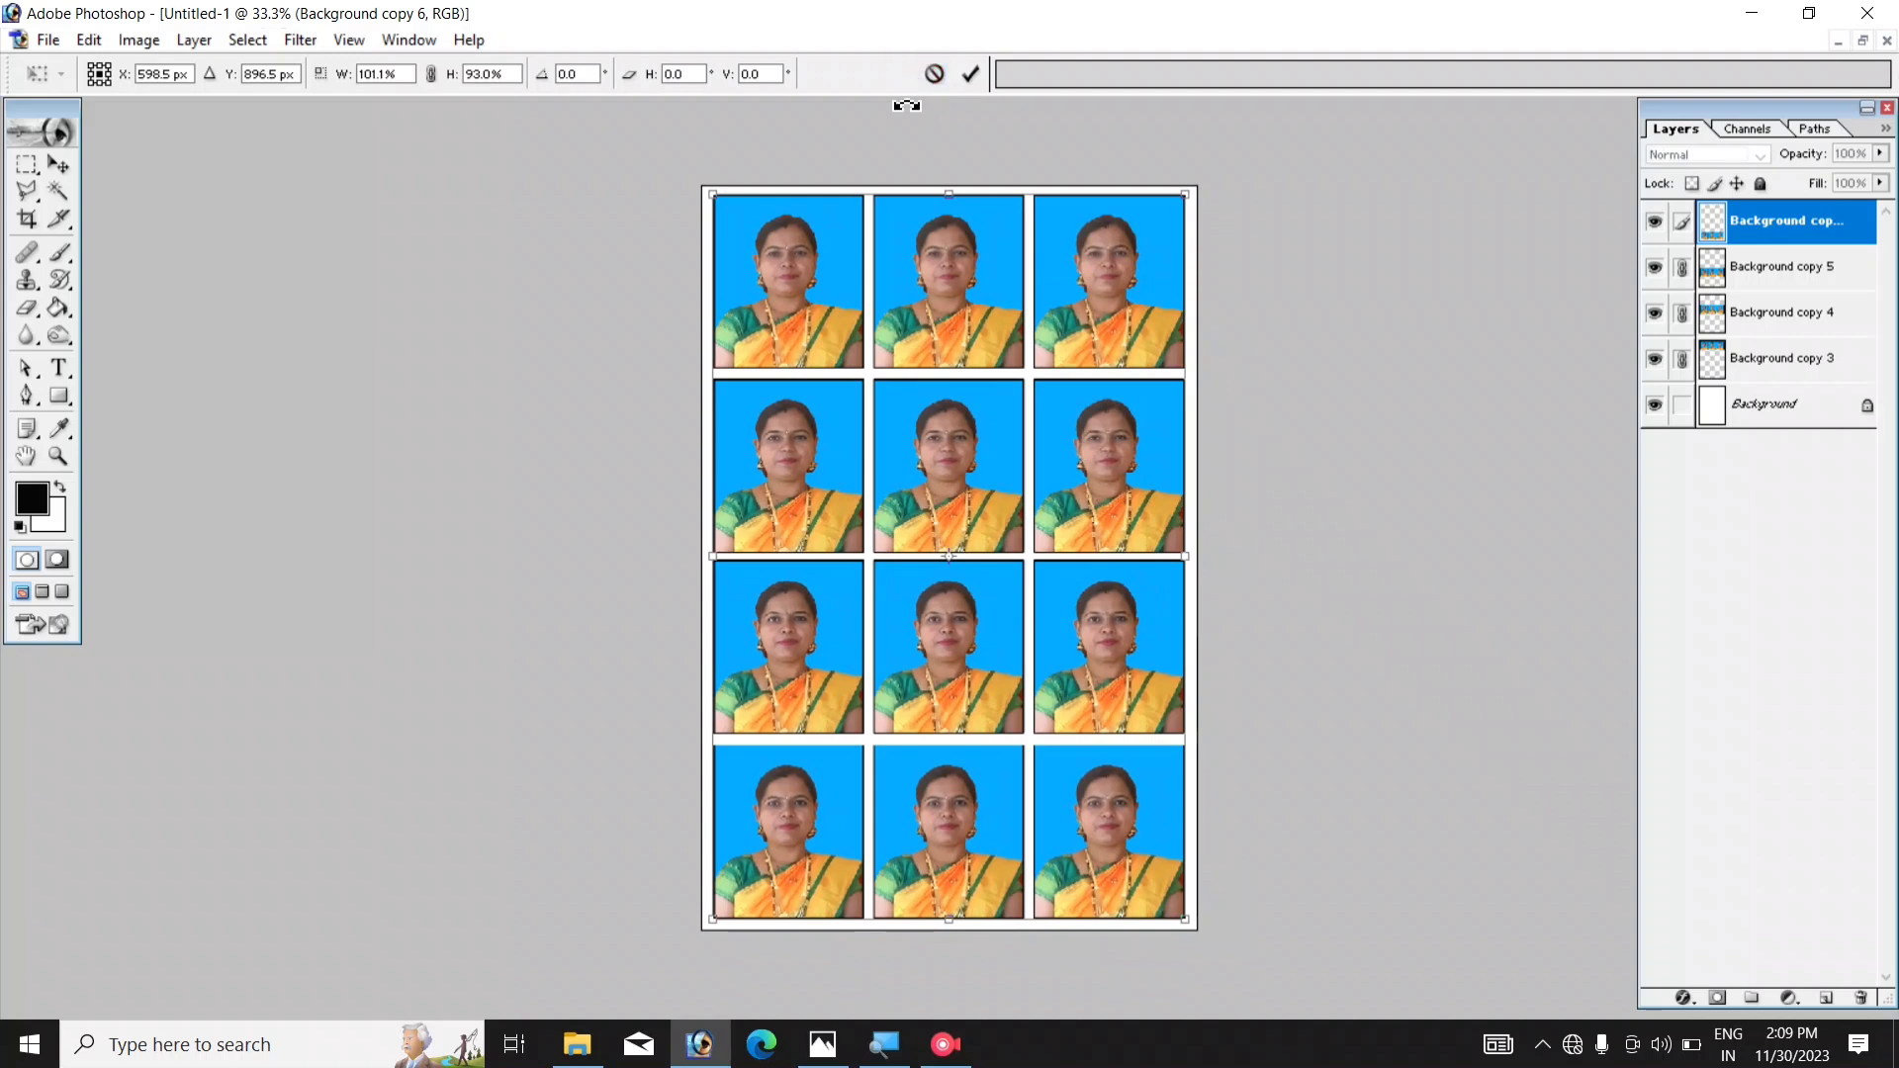
click(970, 74)
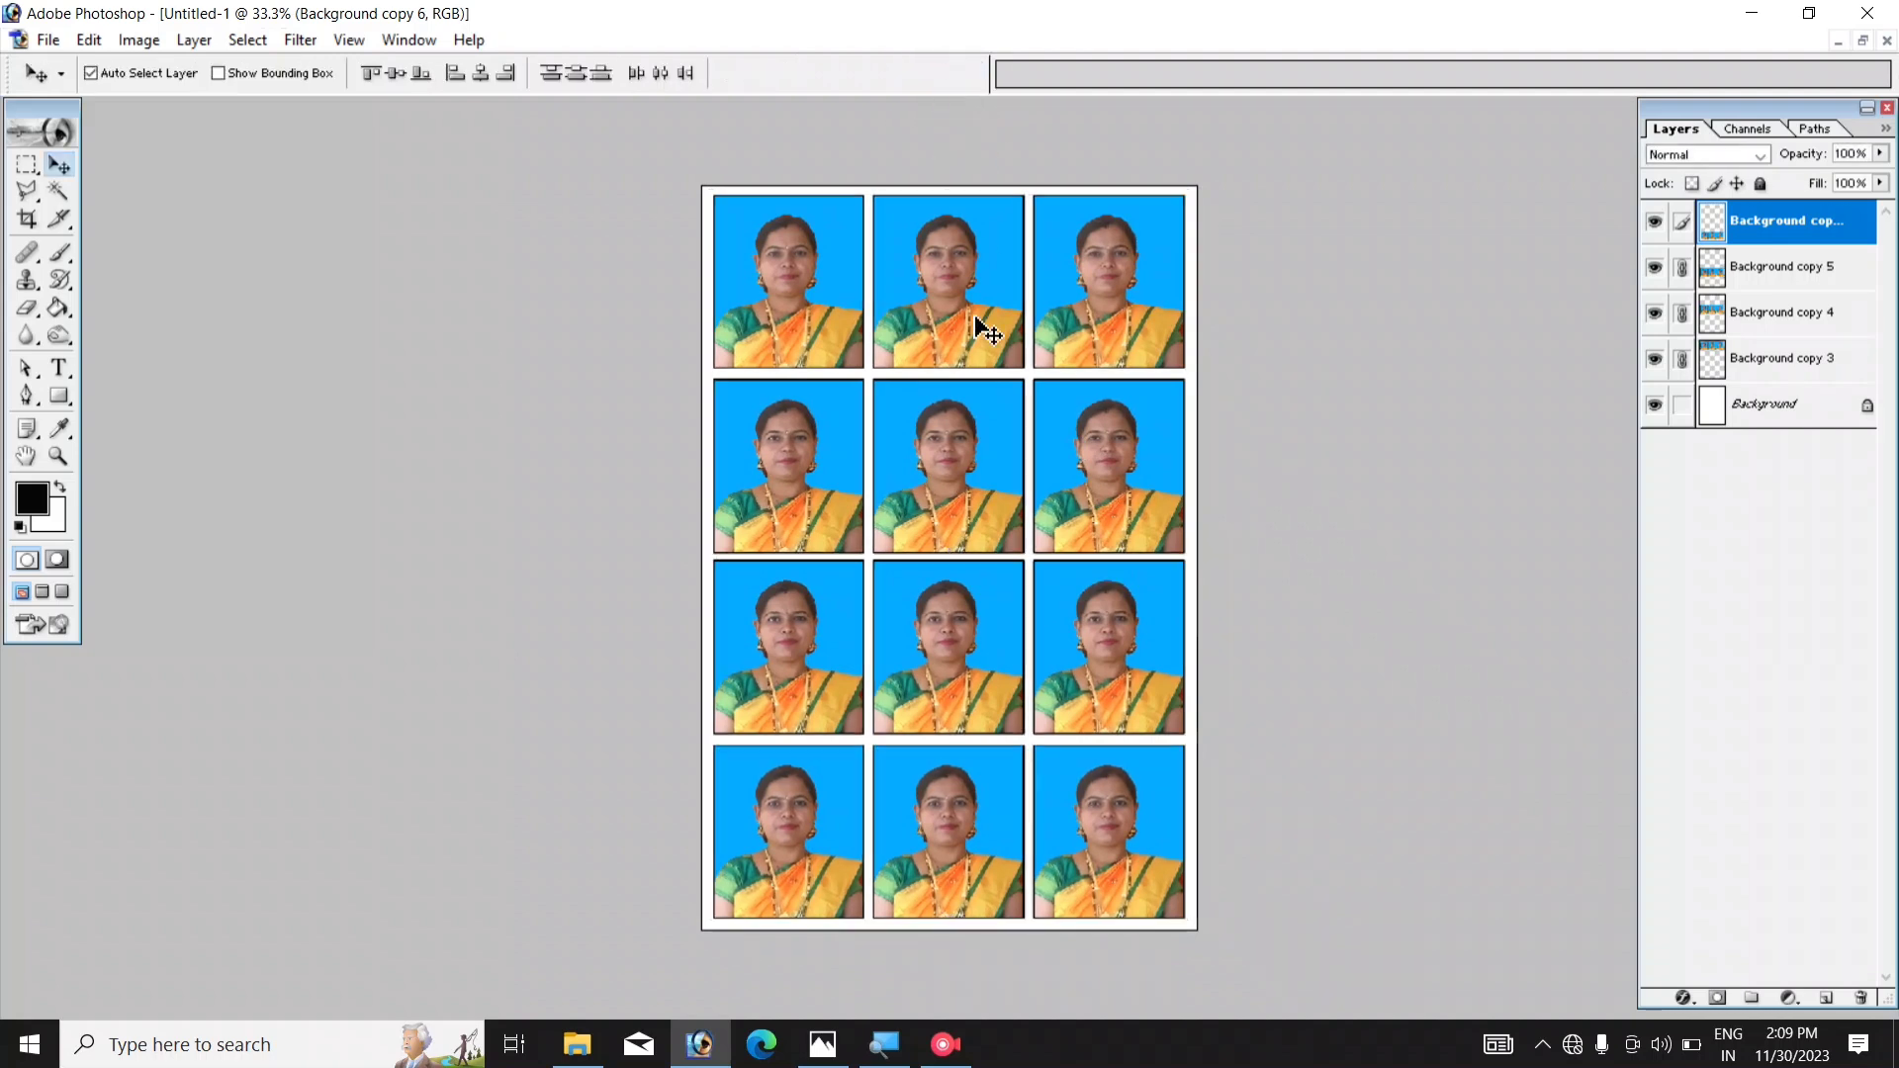
drag(975, 322, 979, 326)
scroll(979, 327, up, 1)
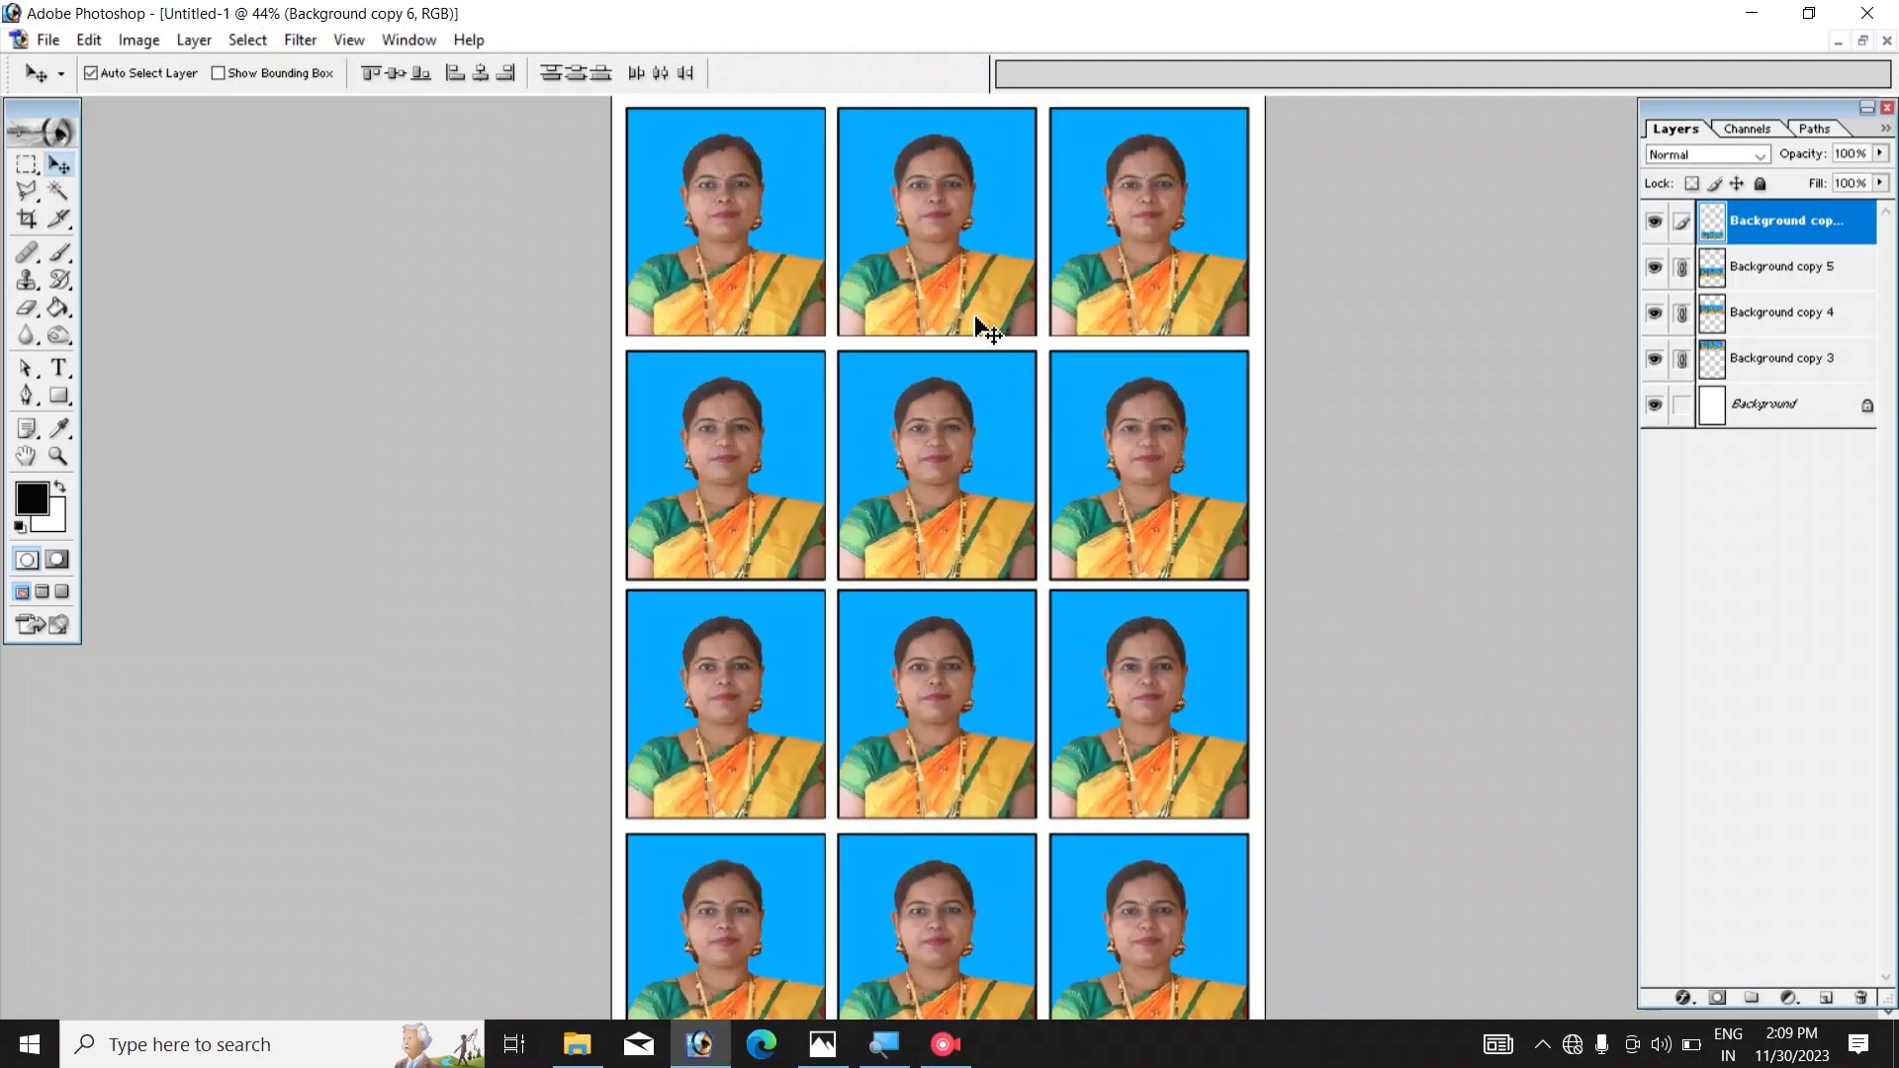
scroll(979, 326, up, 2)
scroll(979, 327, up, 1)
scroll(989, 316, down, 5)
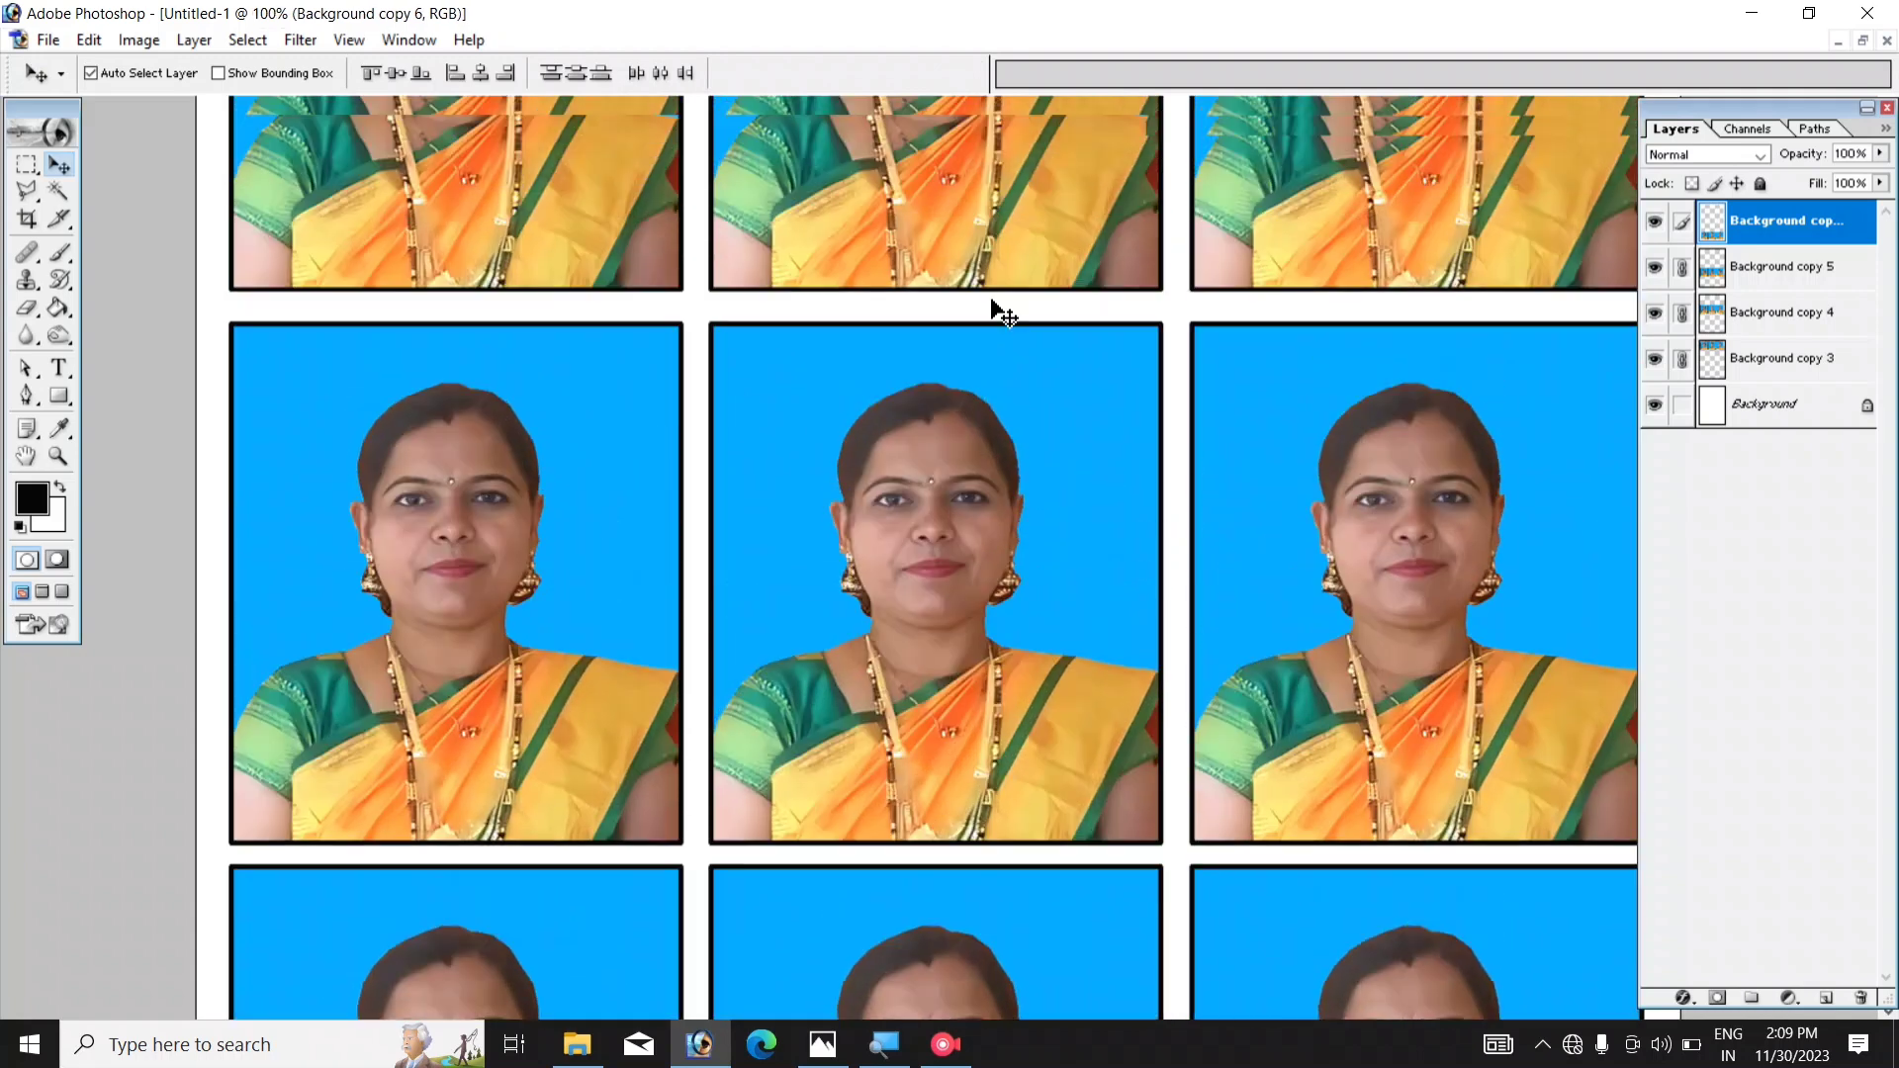
scroll(999, 296, up, 2)
scroll(1001, 291, down, 1)
scroll(1001, 292, down, 1)
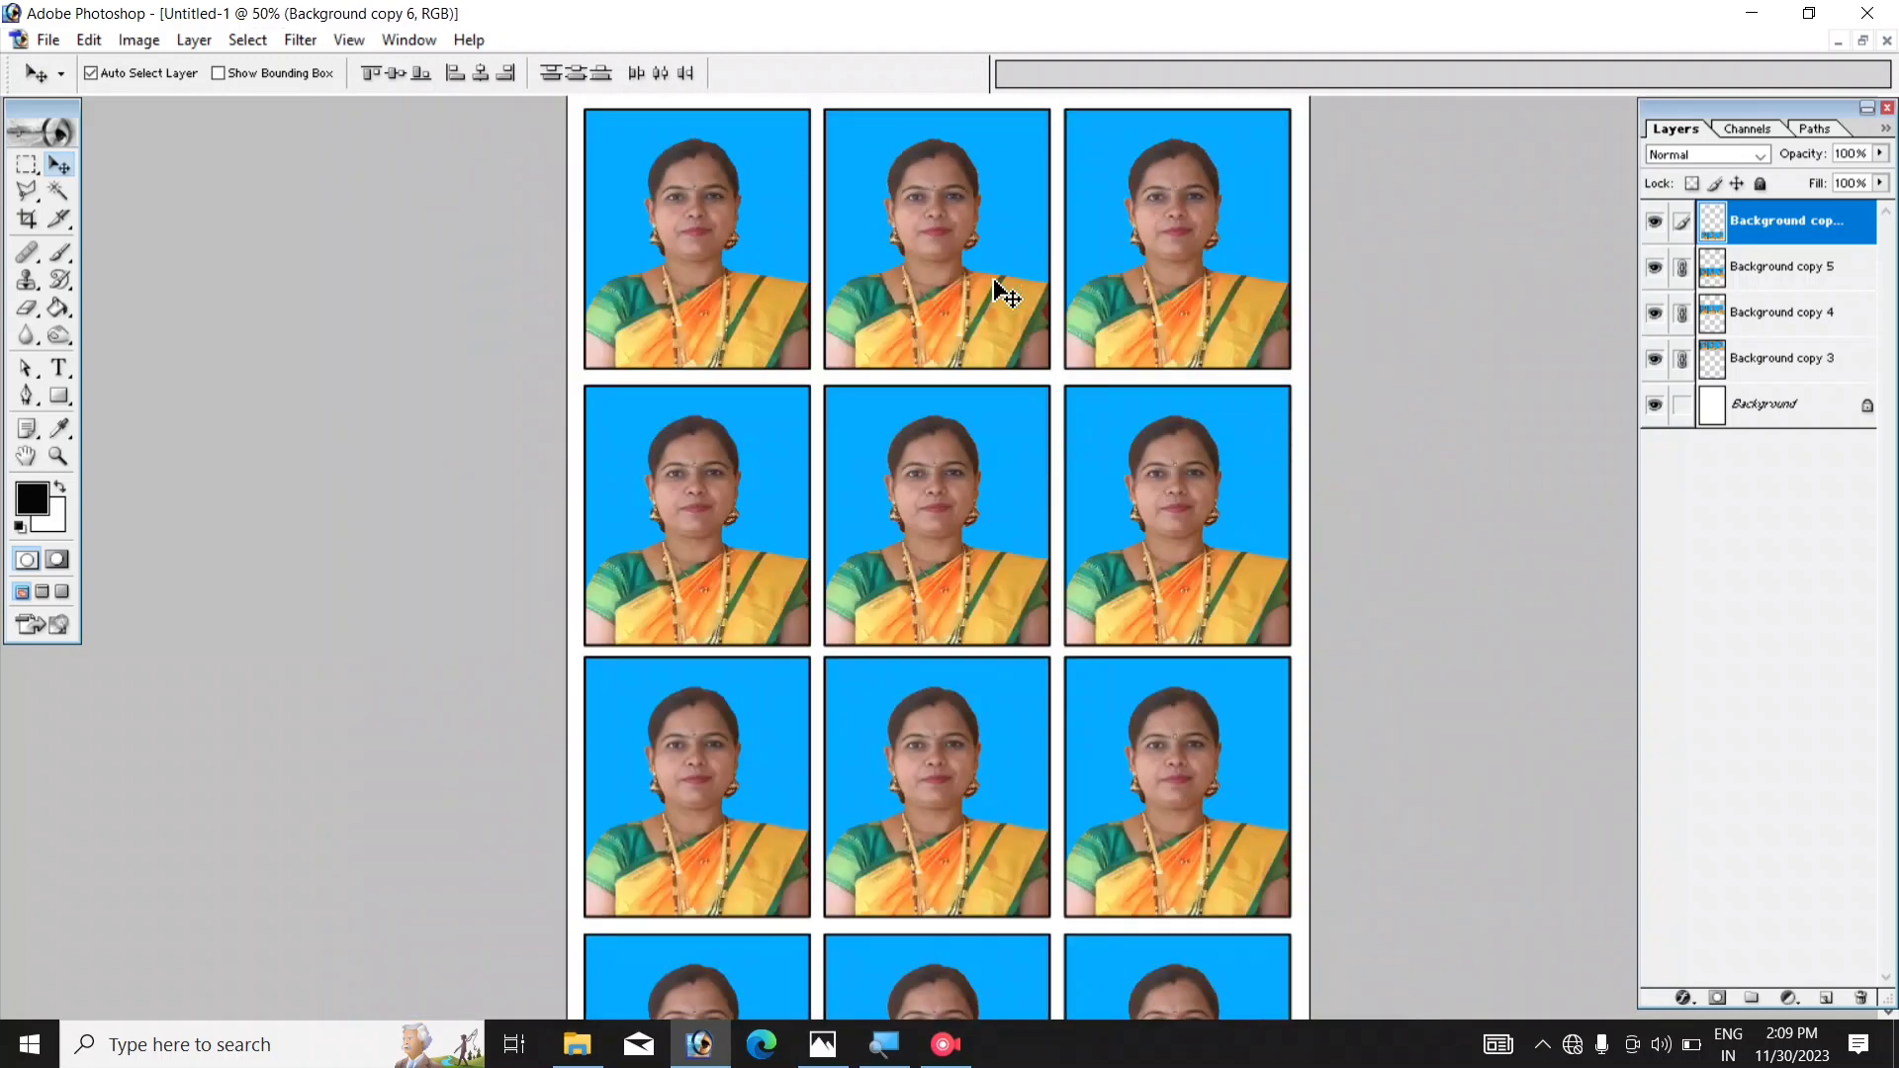
scroll(1001, 292, down, 1)
scroll(1000, 292, up, 1)
scroll(1001, 291, down, 1)
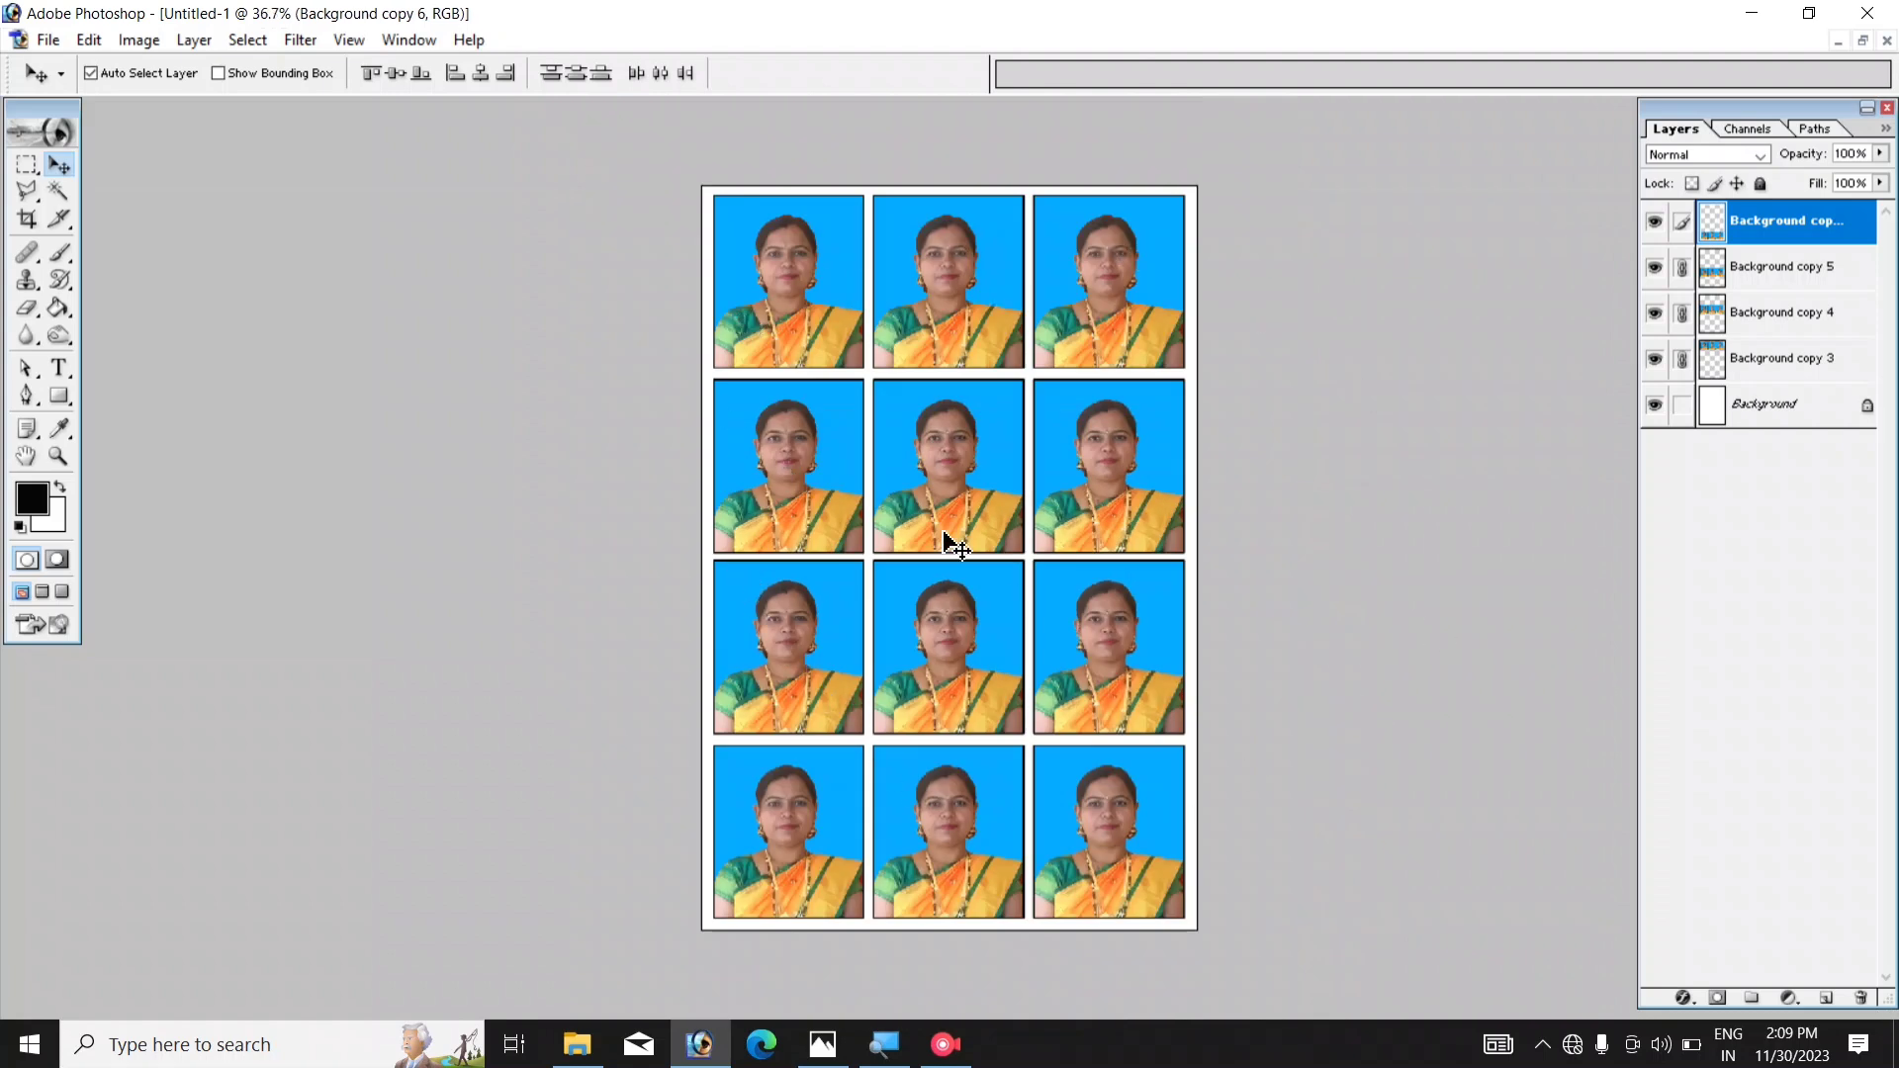
scroll(945, 539, down, 2)
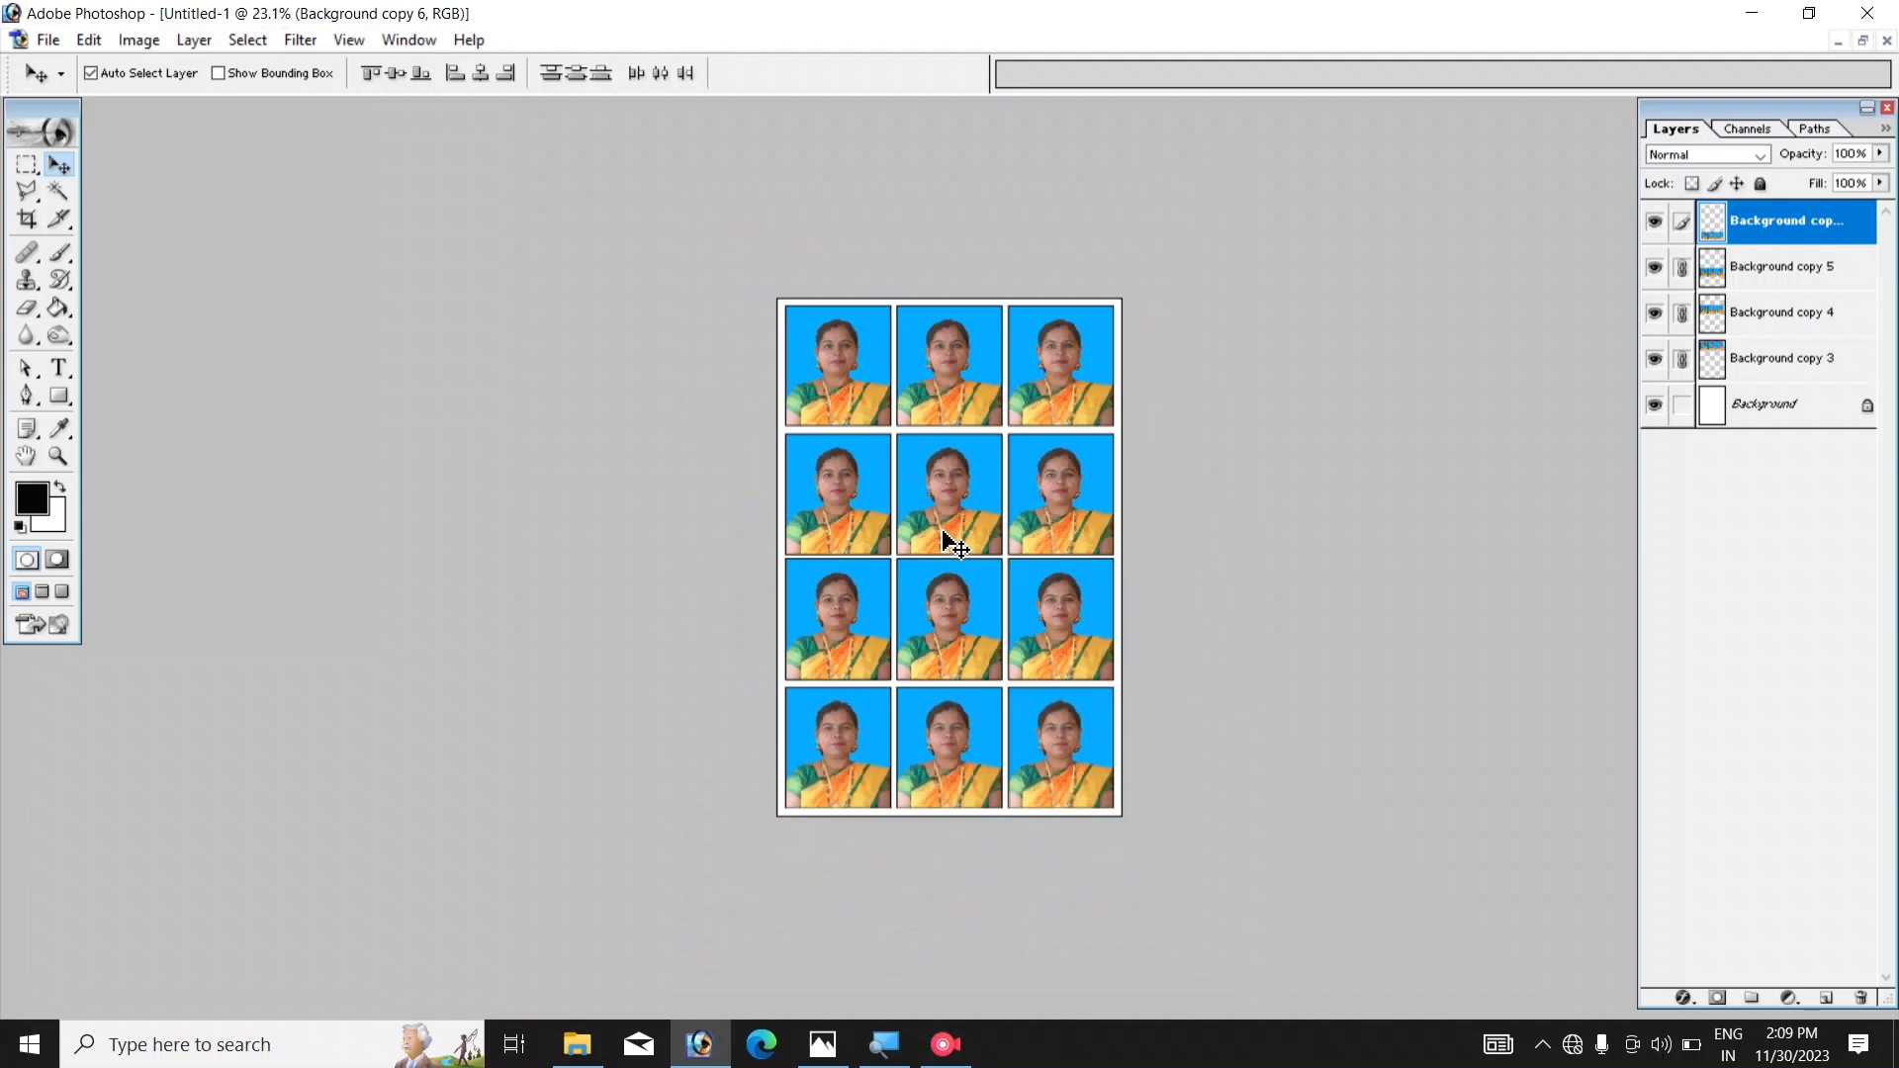
click(48, 41)
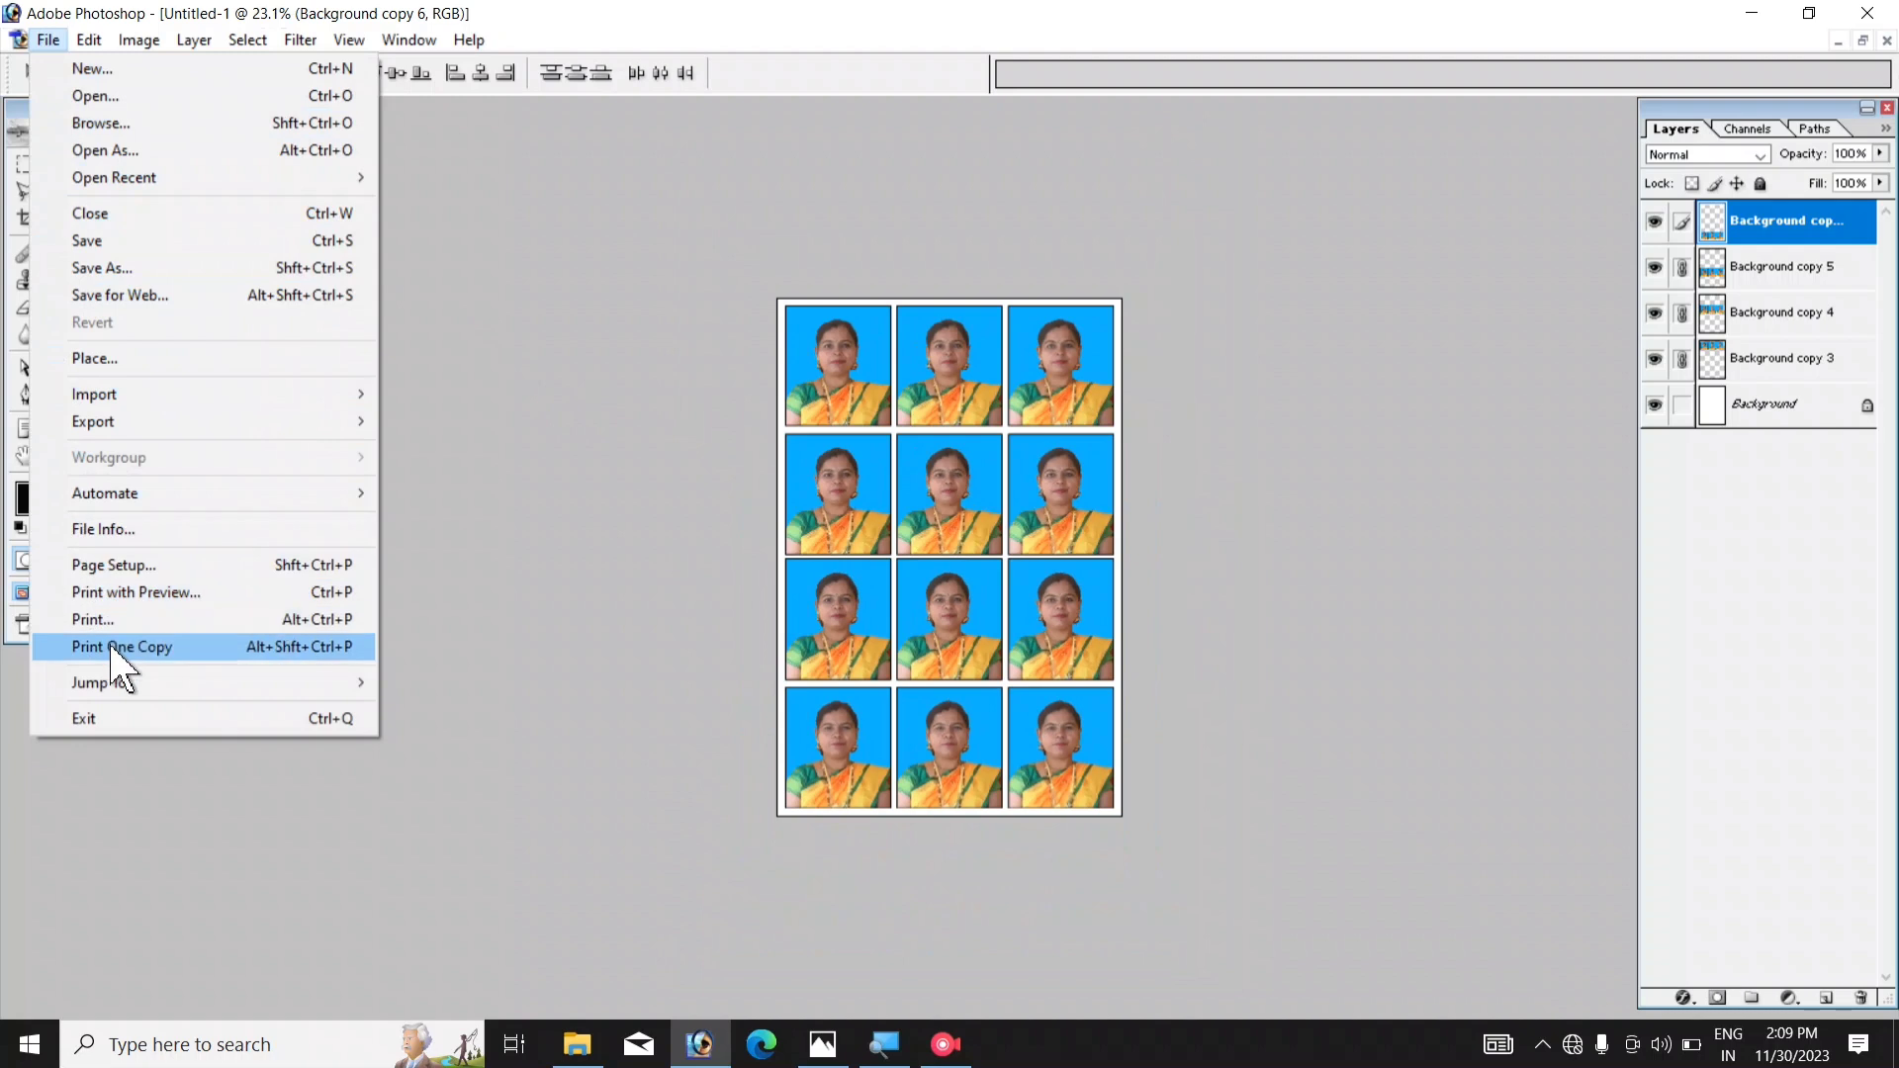
click(138, 621)
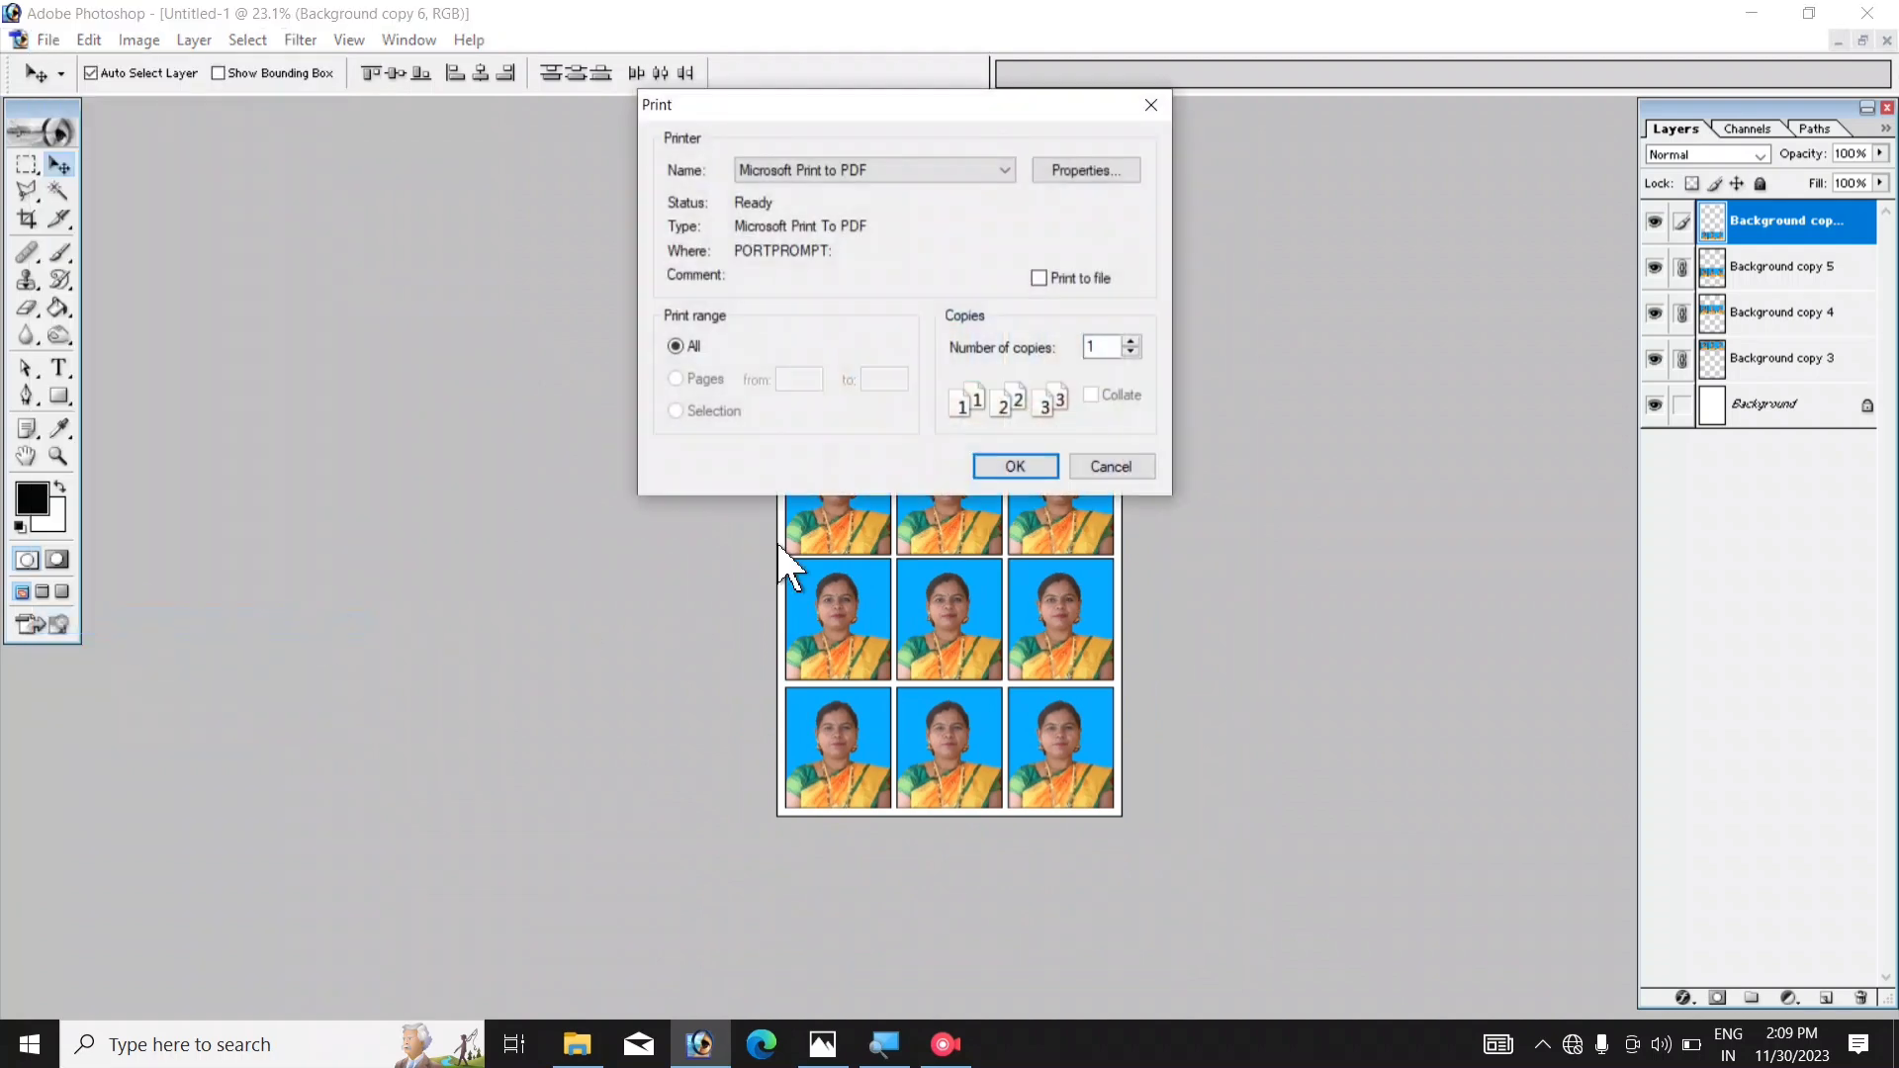
click(850, 170)
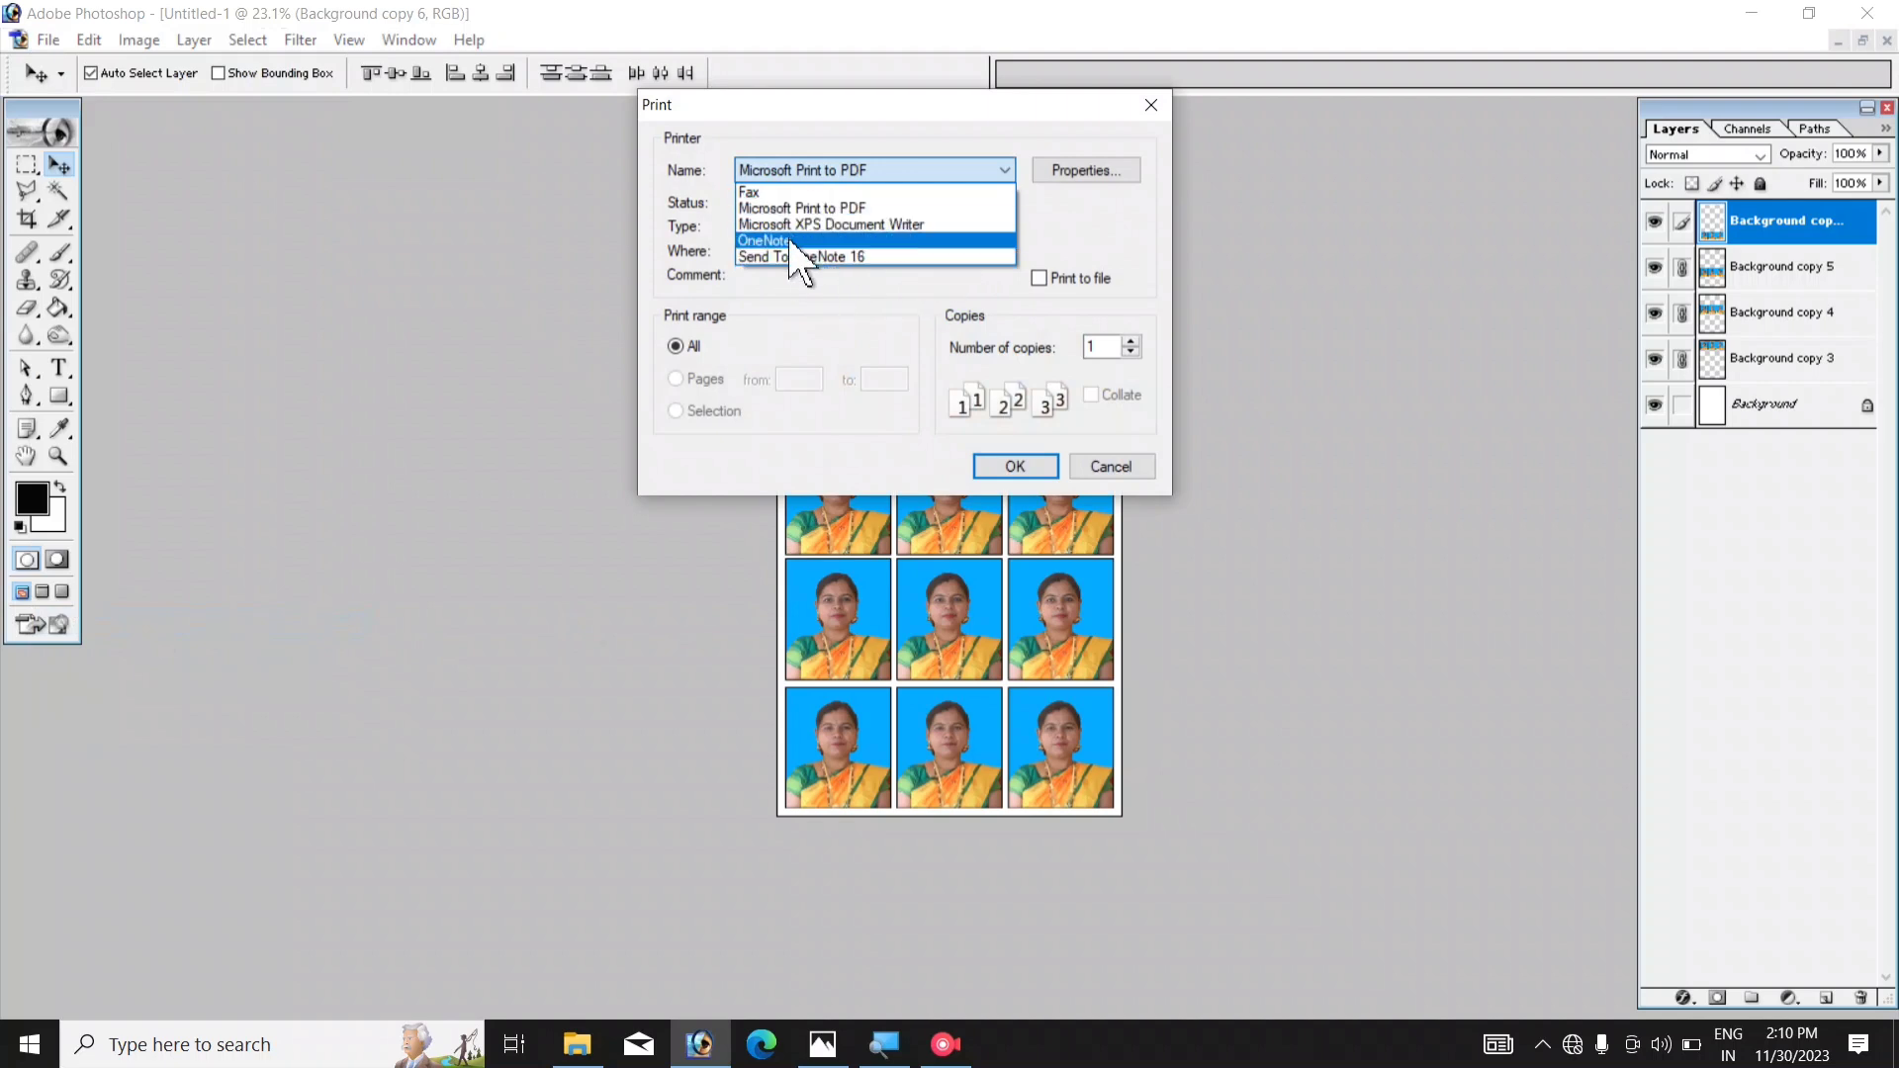
click(786, 290)
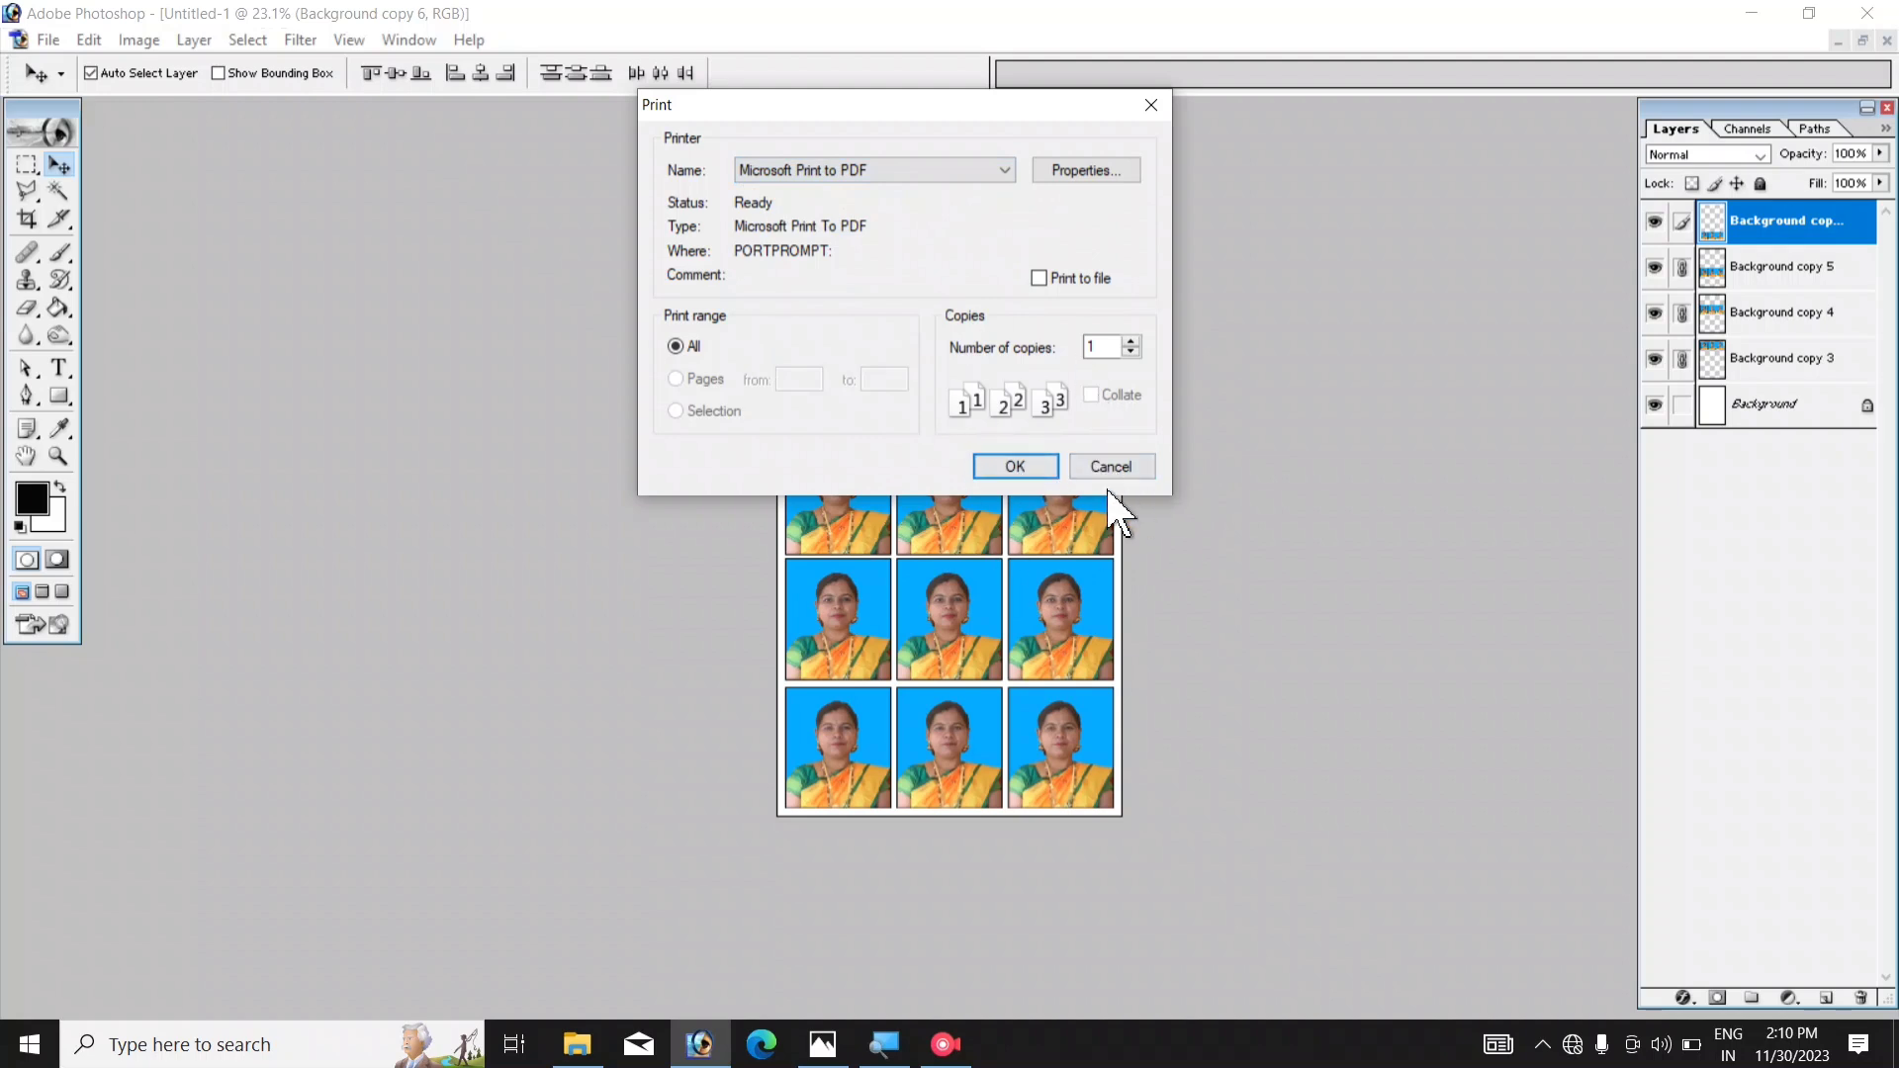
click(1150, 105)
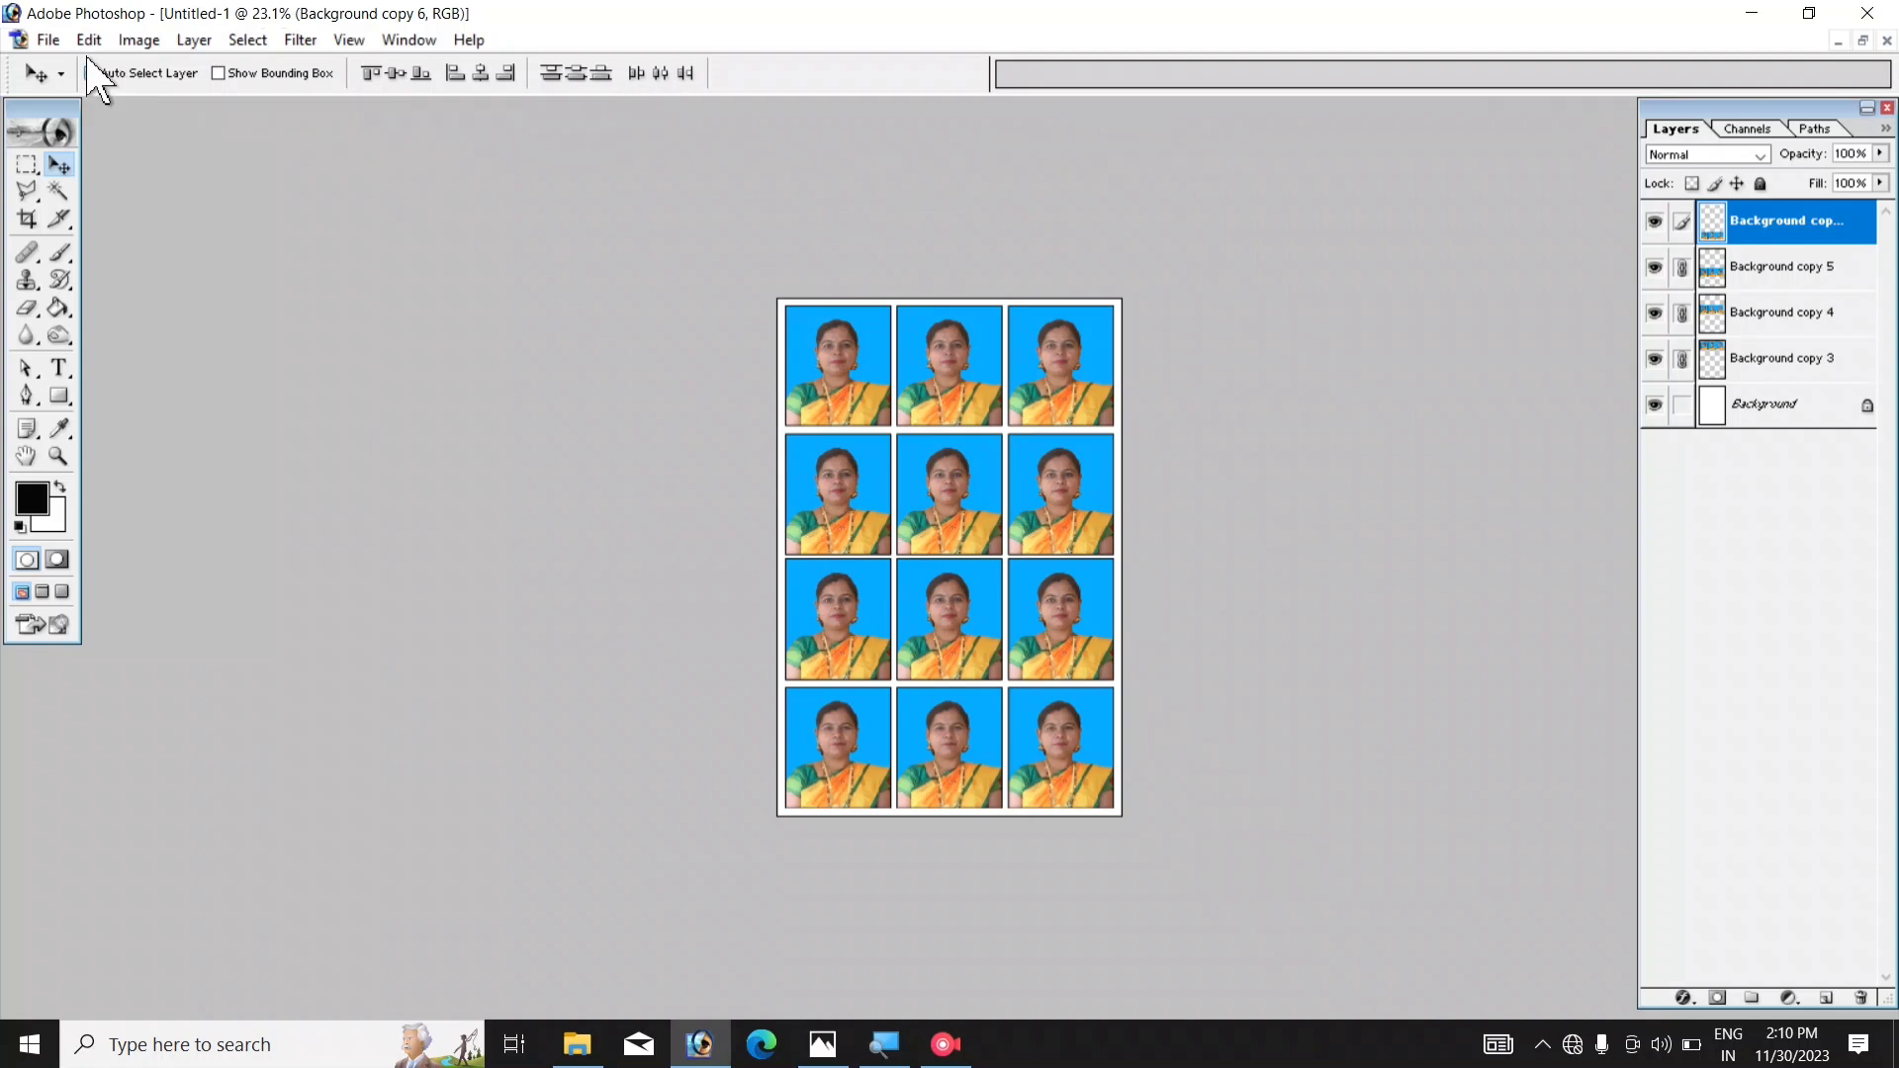
- Set up Save As with Photoshop PDF format and the file name fdgdf
click(47, 39)
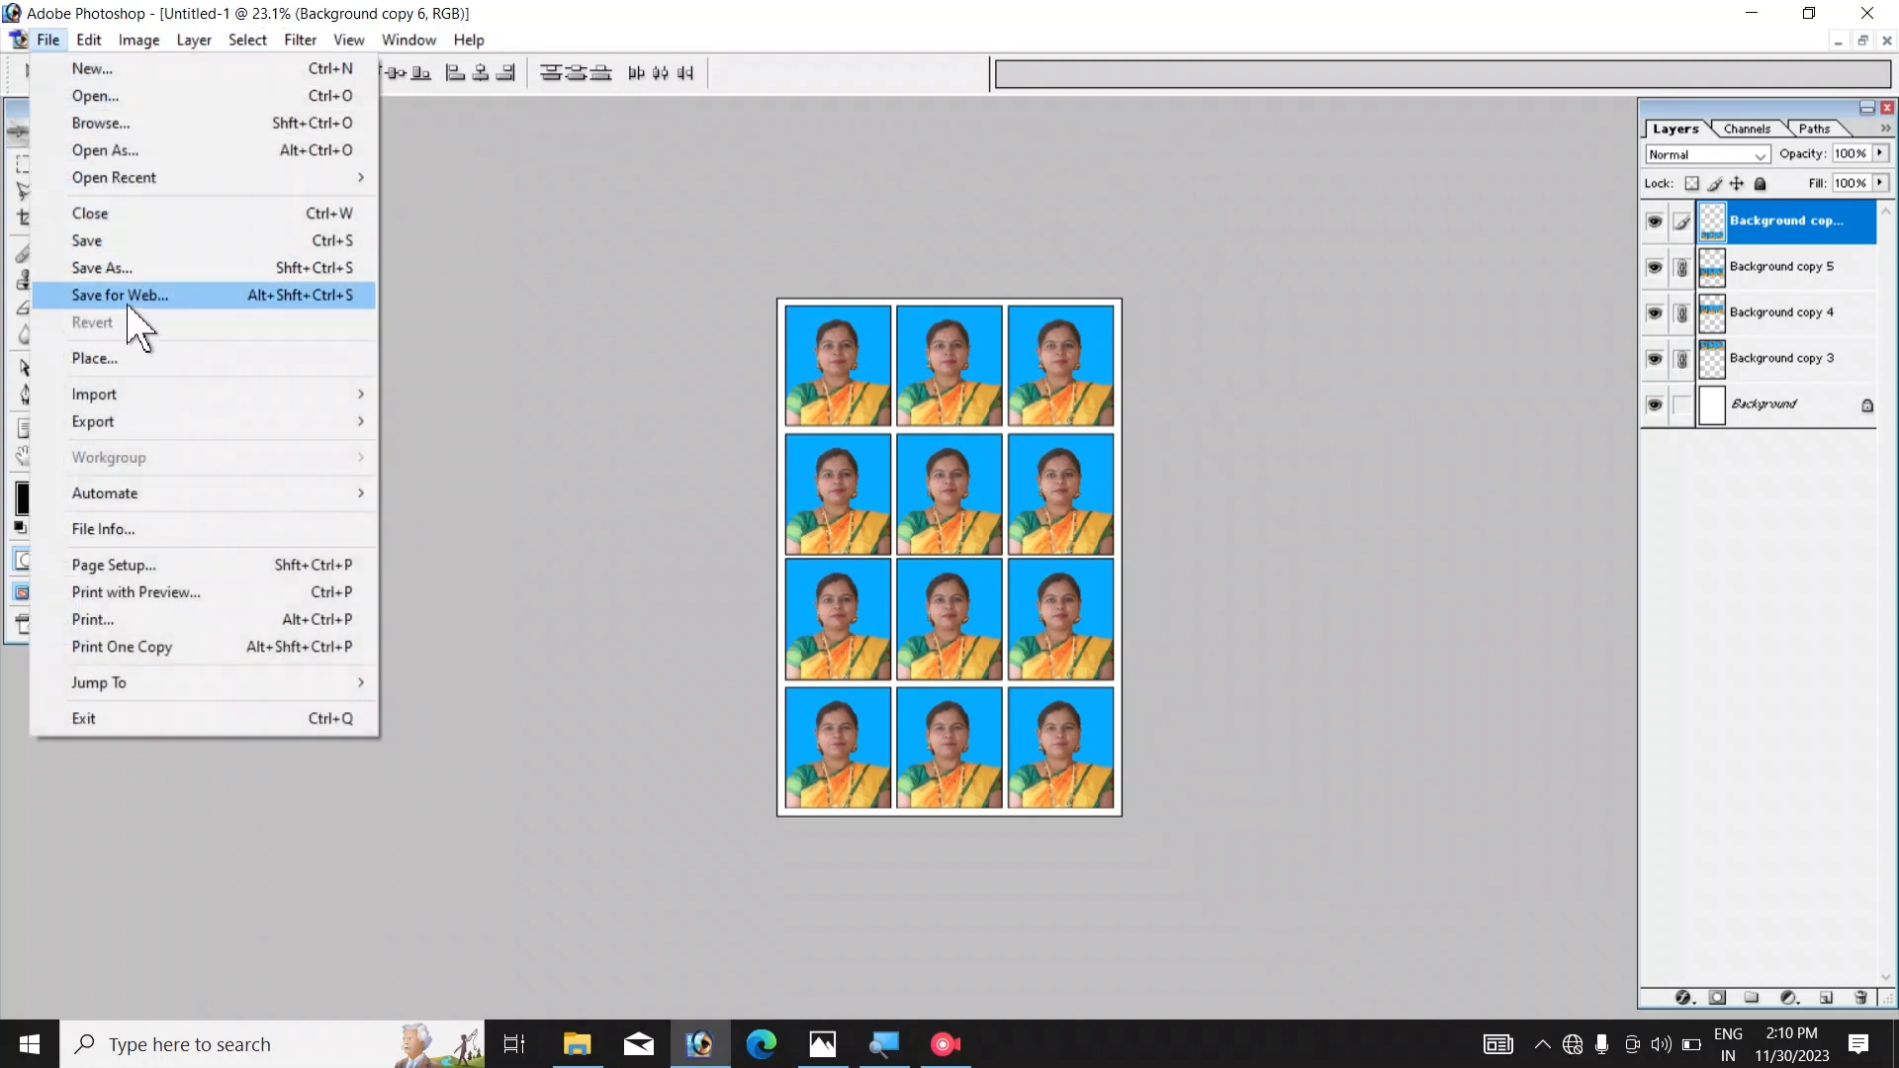
click(131, 271)
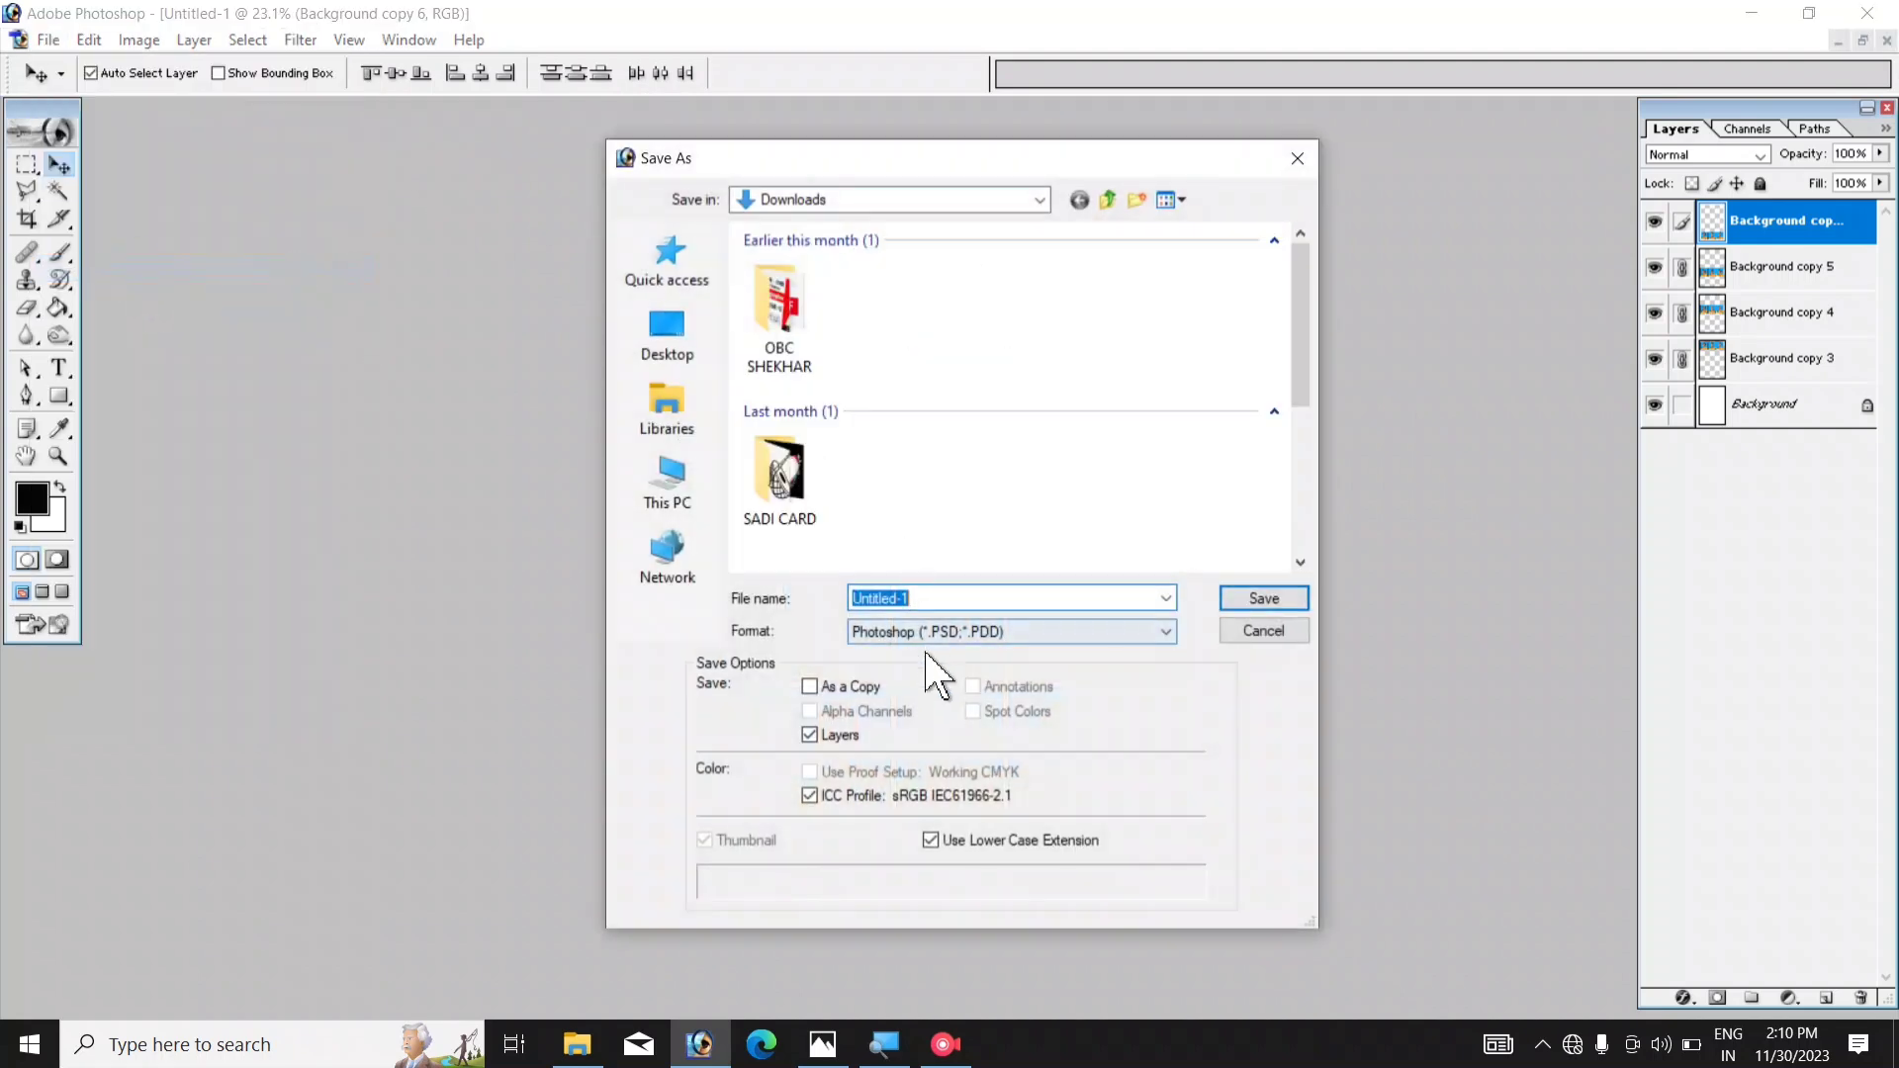
click(919, 633)
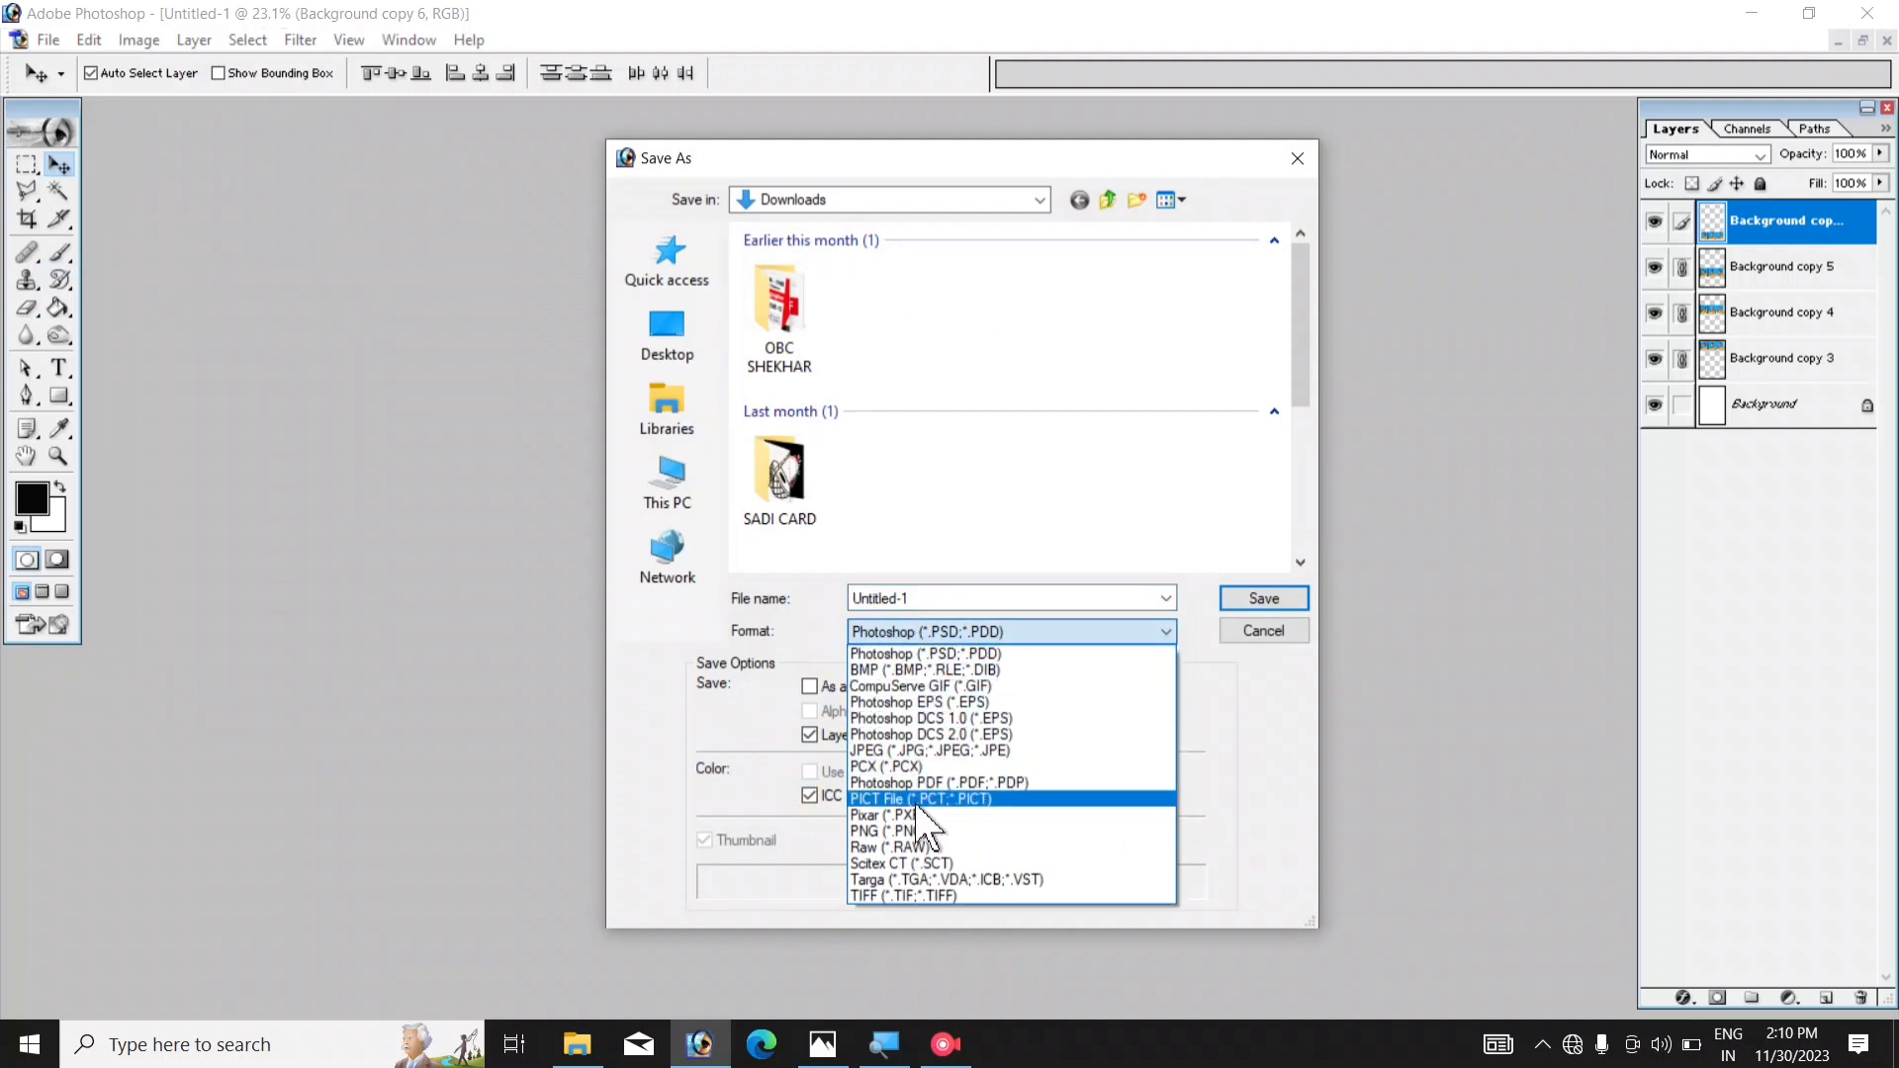
click(922, 786)
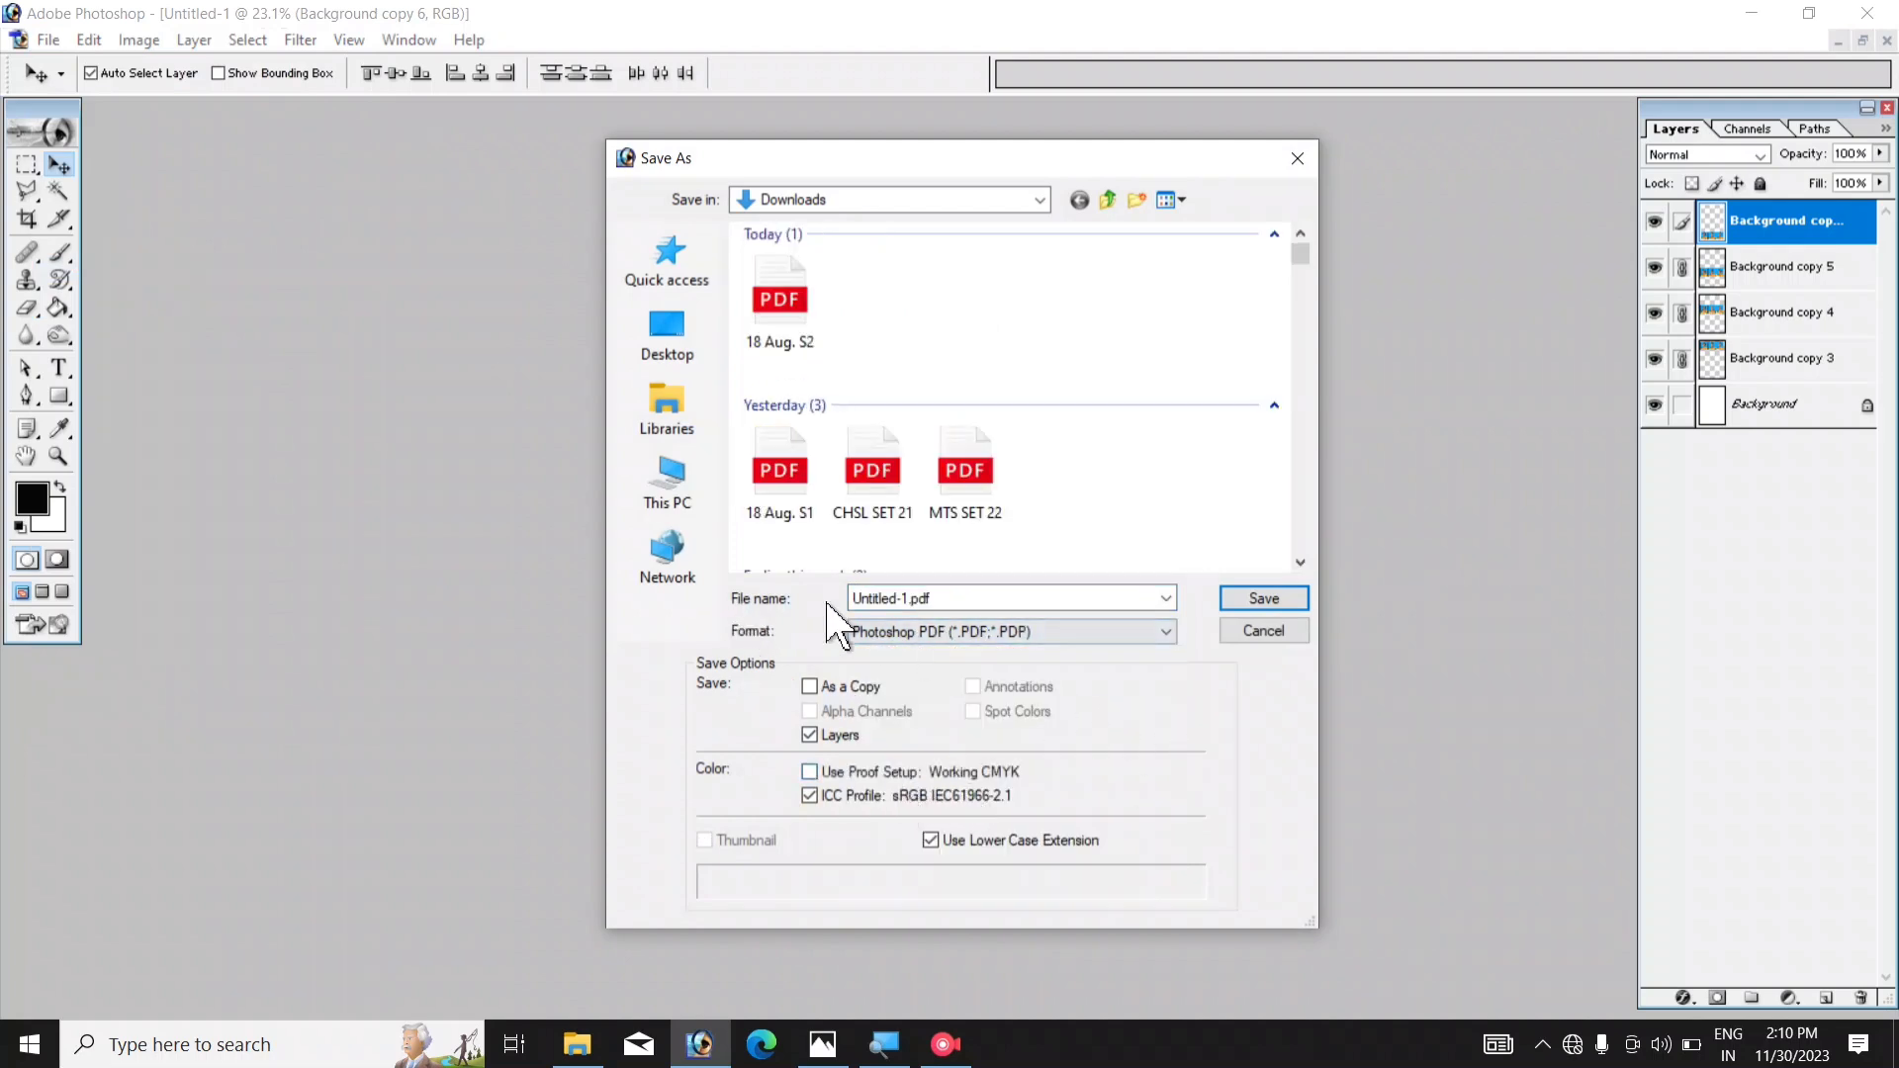
drag(852, 598, 935, 598)
text(fdgdf)
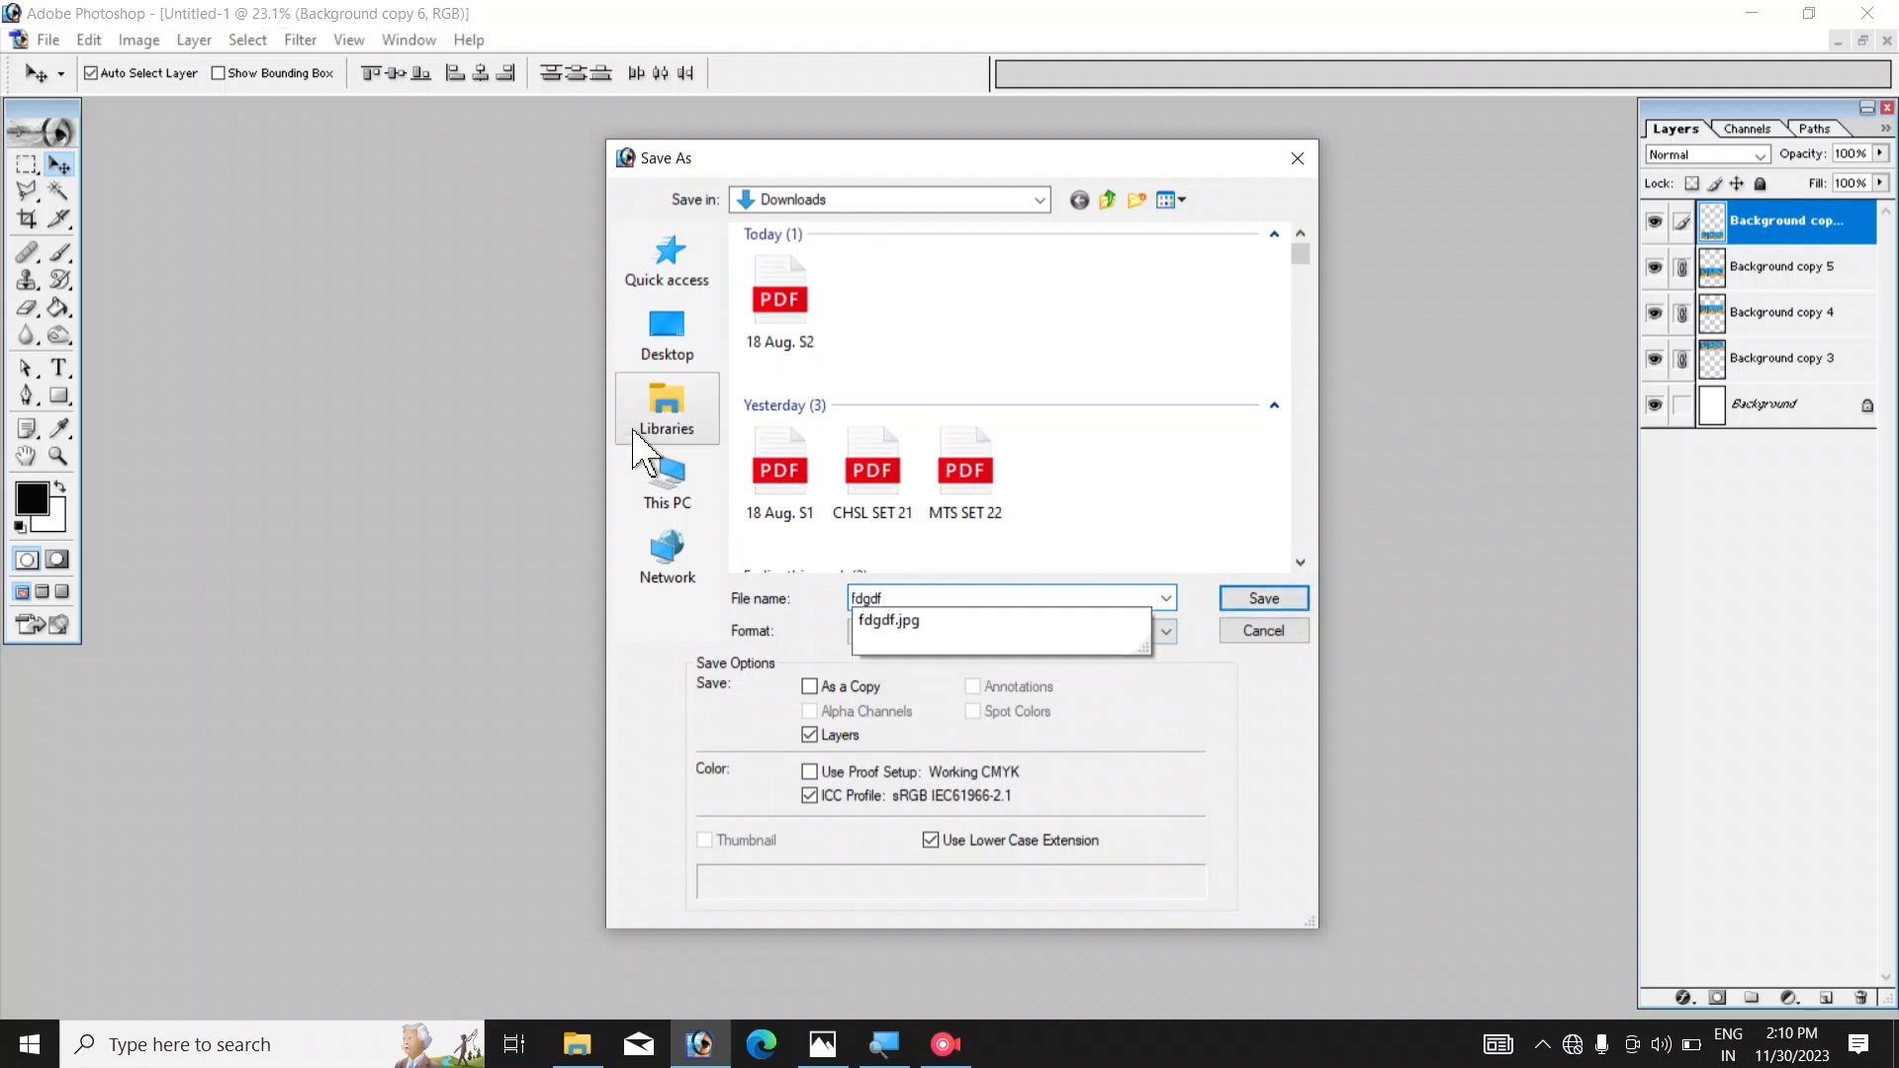
- Save fdgdf.pdf to Downloads, accepting PDF Options with JPEG Maximum quality 12
click(1263, 601)
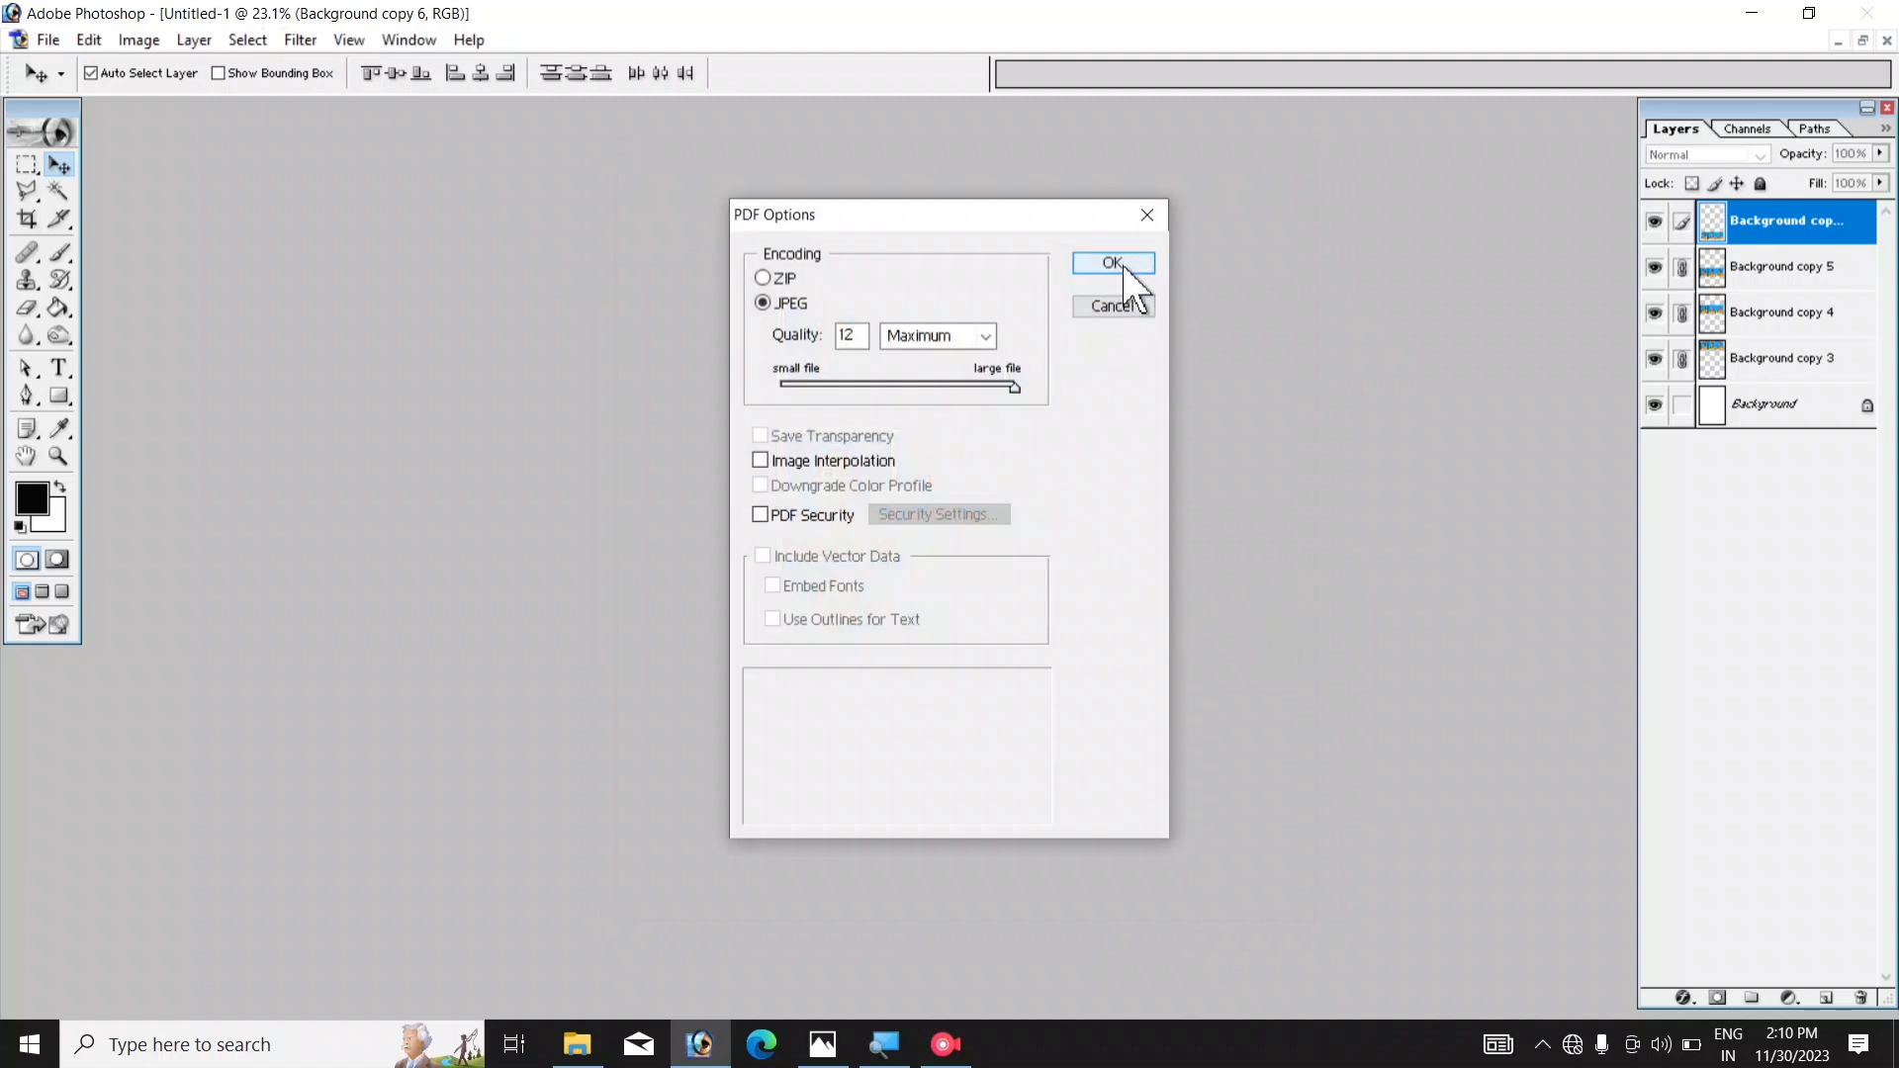
click(1112, 263)
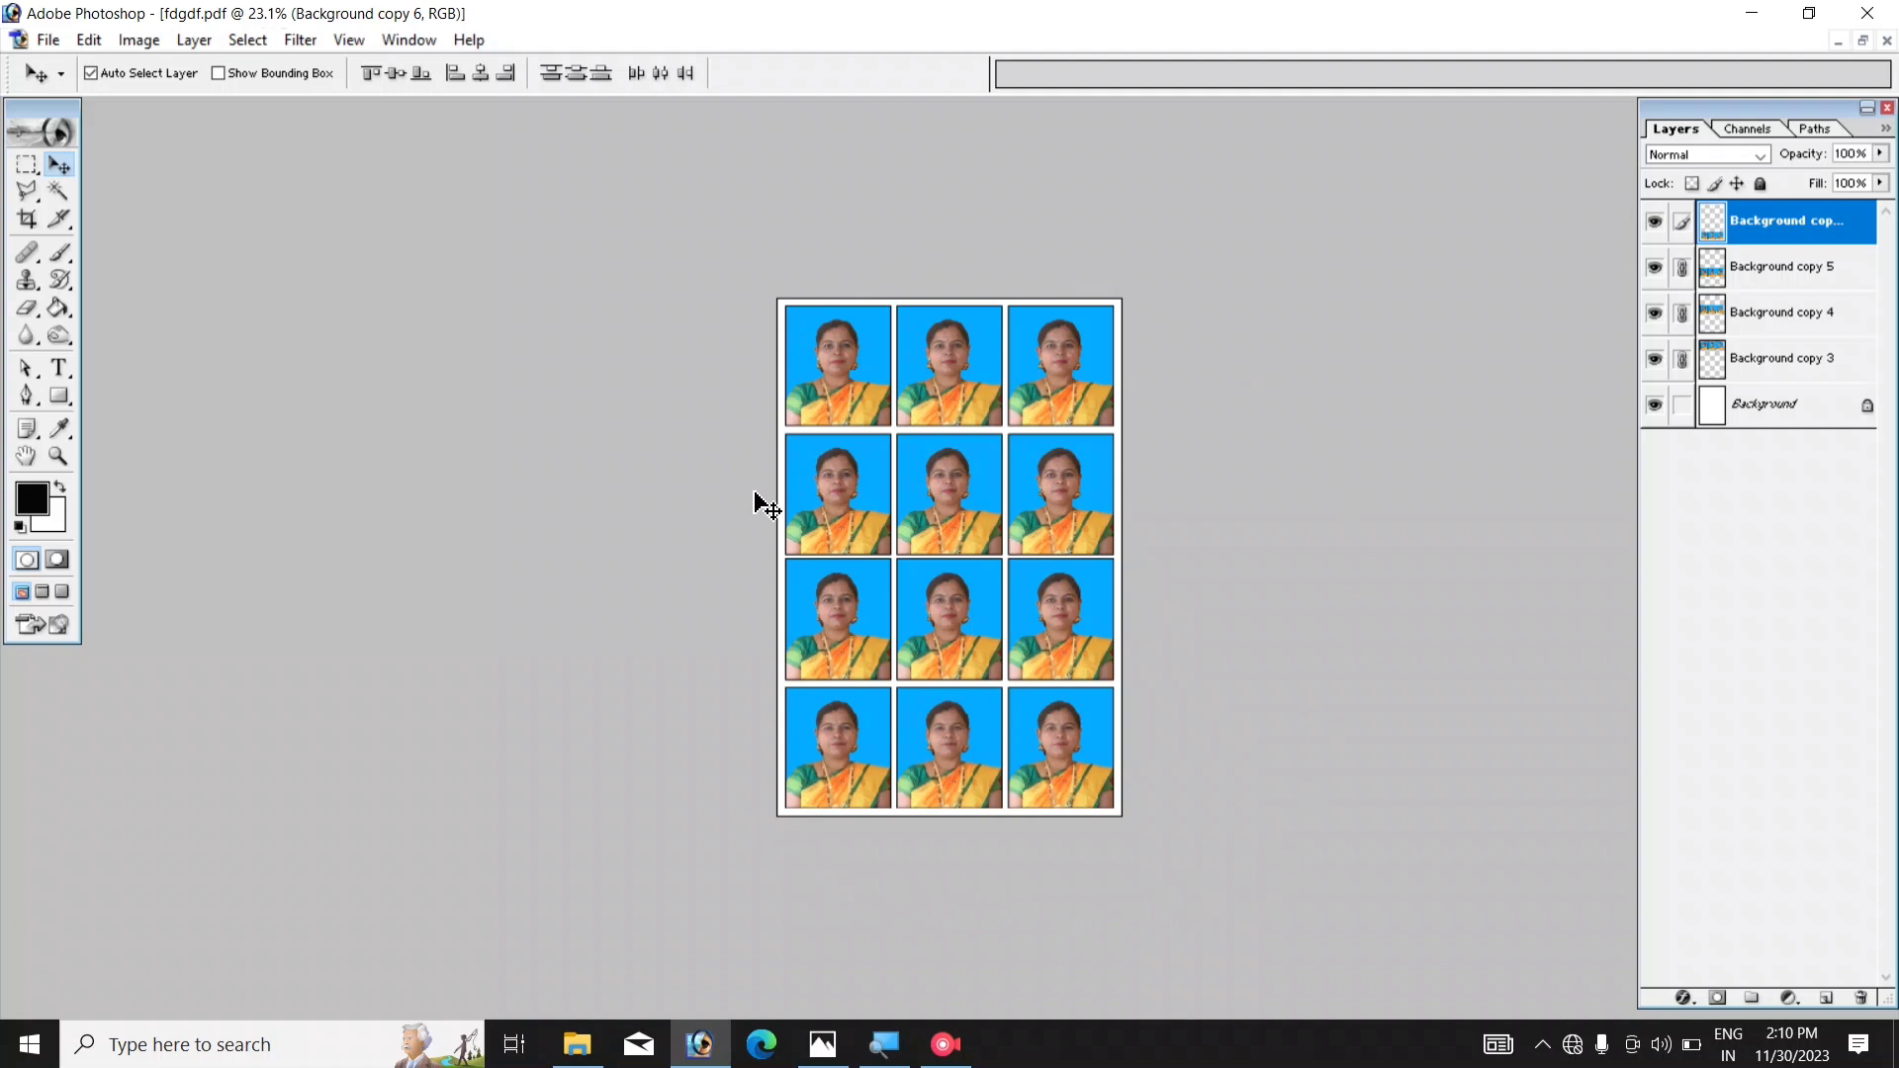
scroll(1148, 465, down, 1)
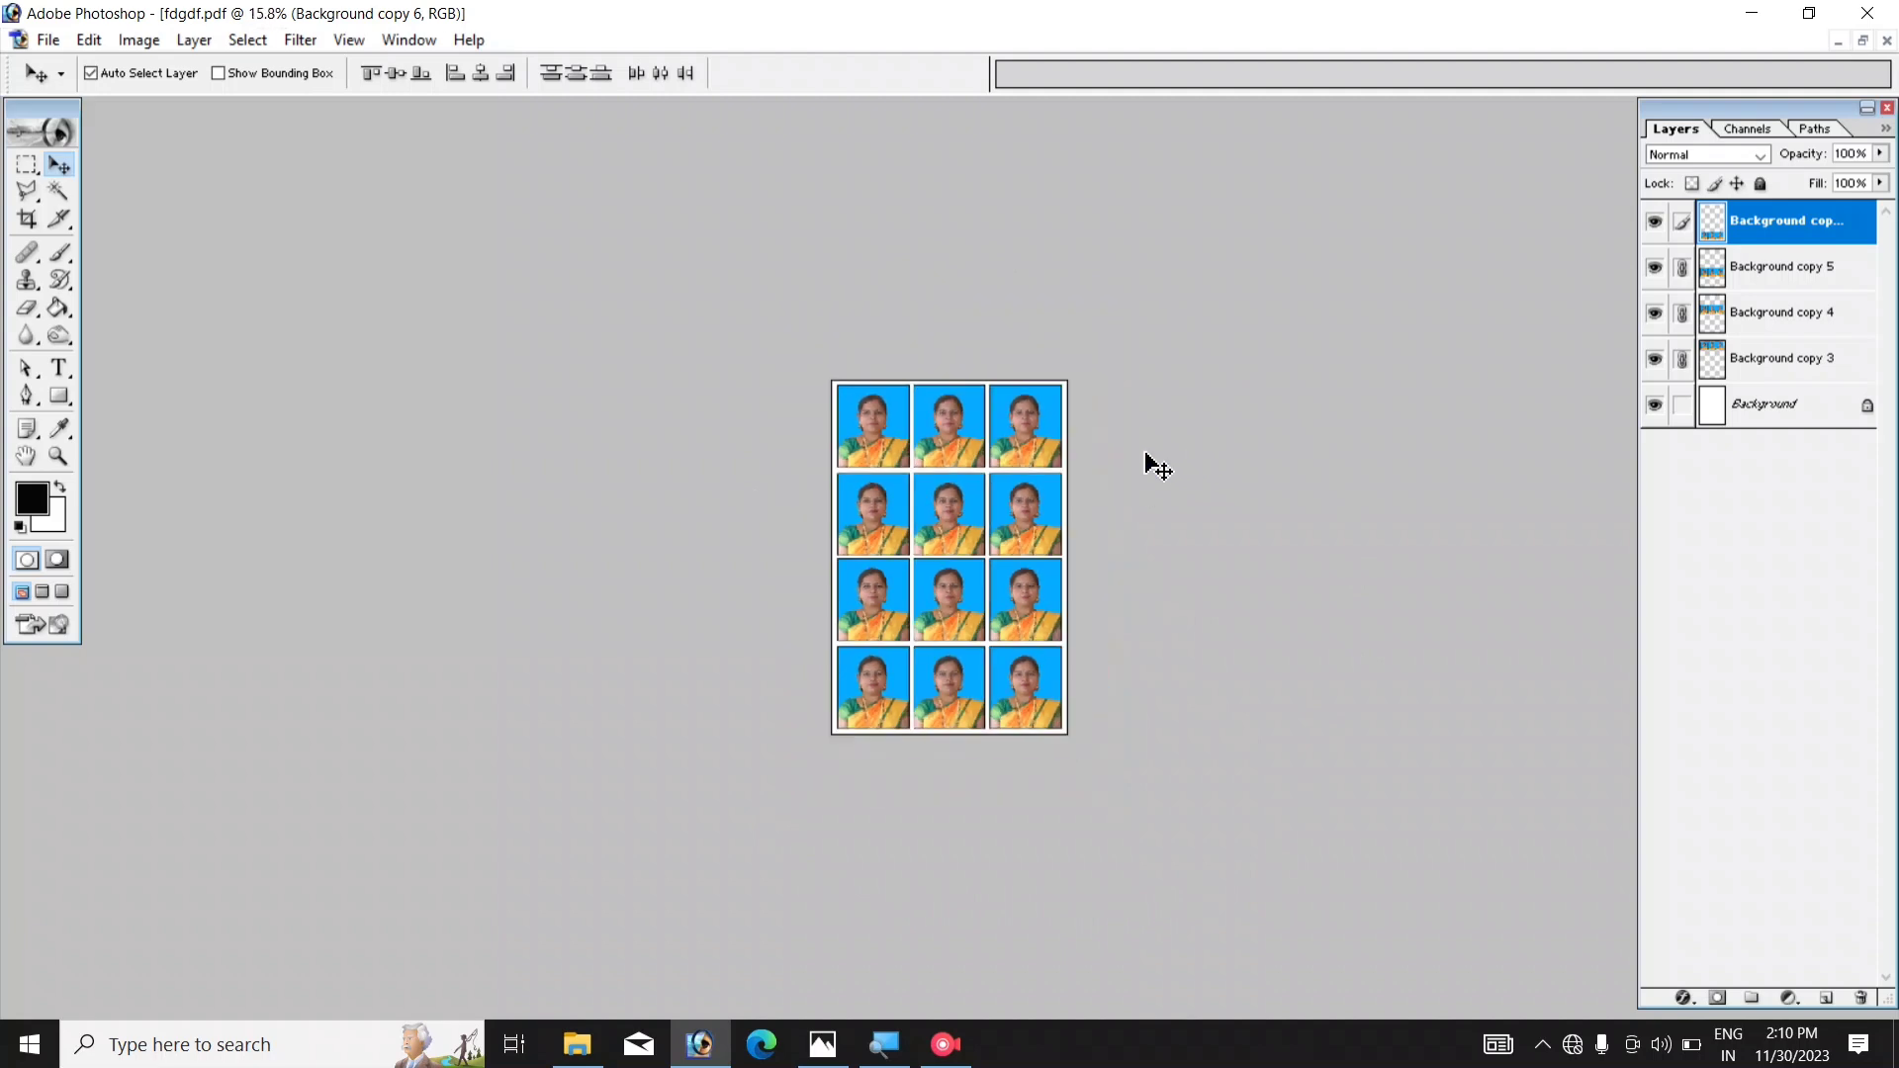
scroll(1147, 465, up, 1)
scroll(1147, 464, up, 1)
scroll(1147, 465, up, 1)
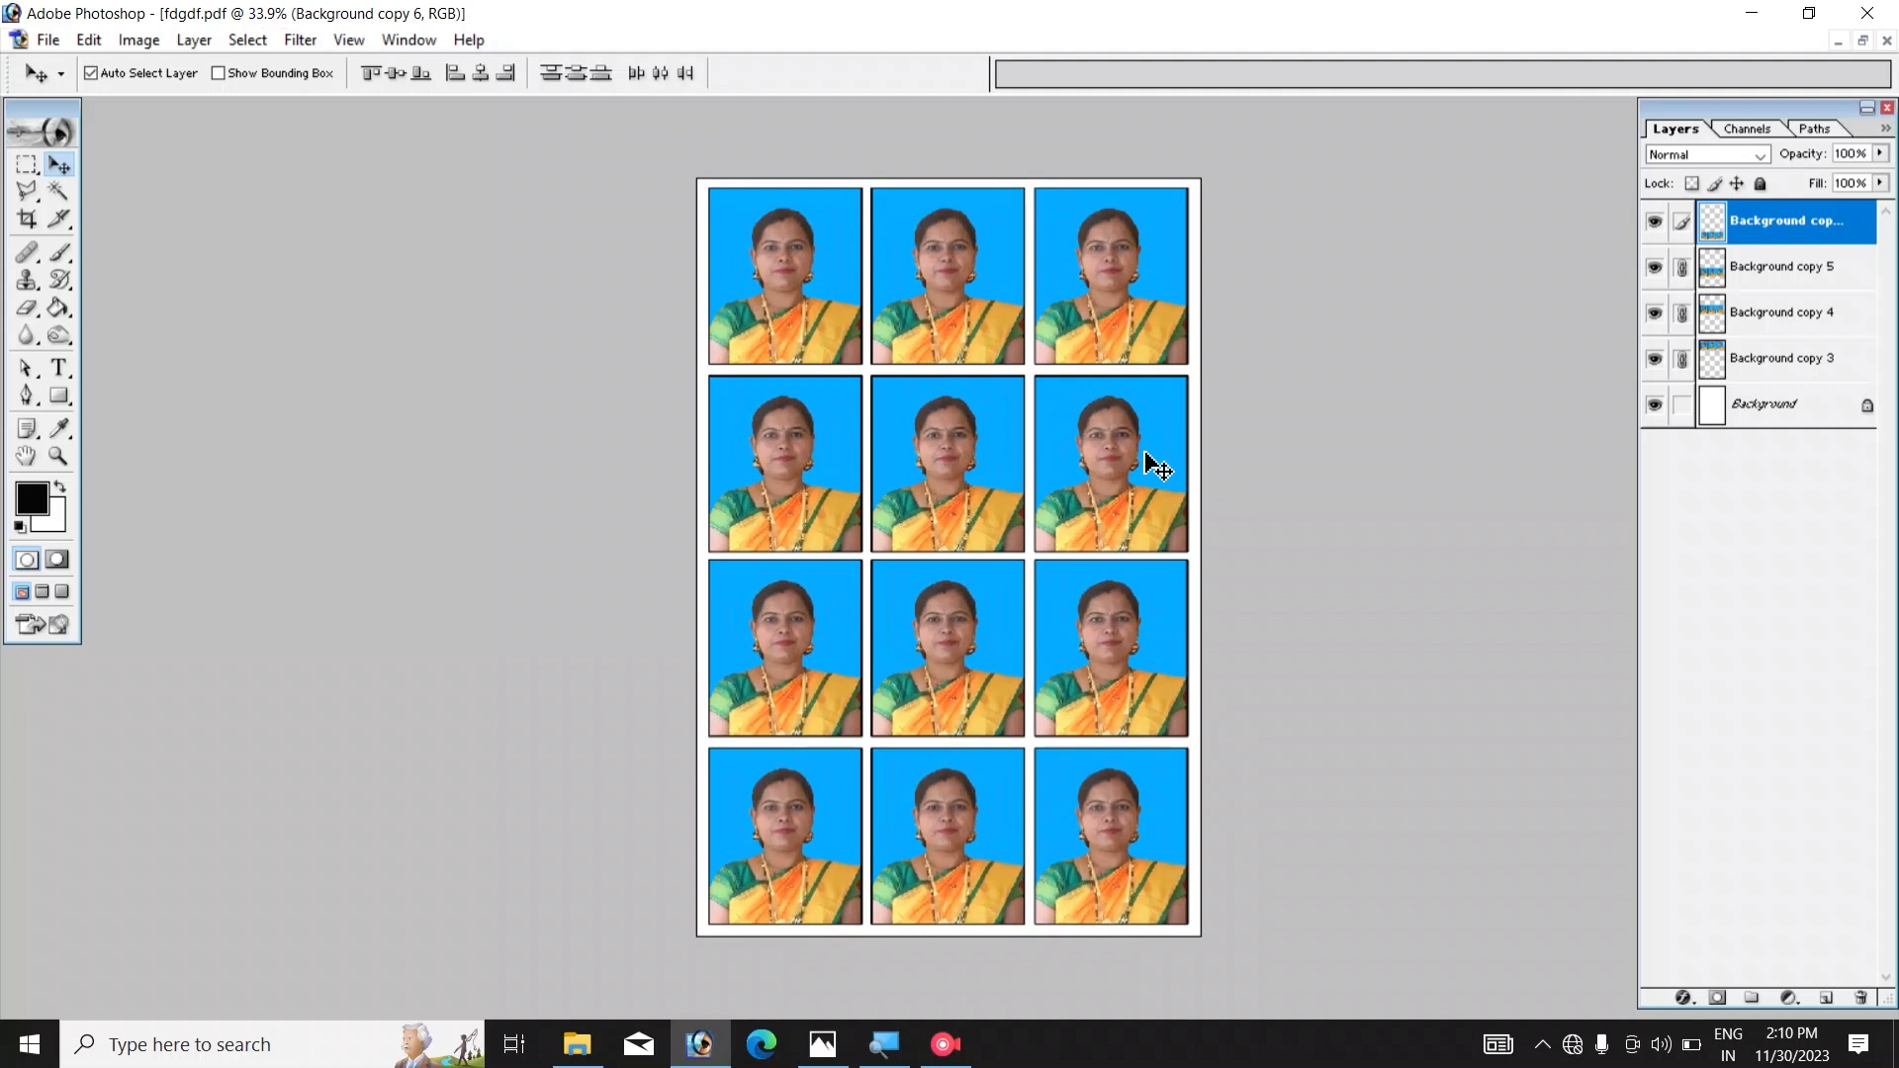